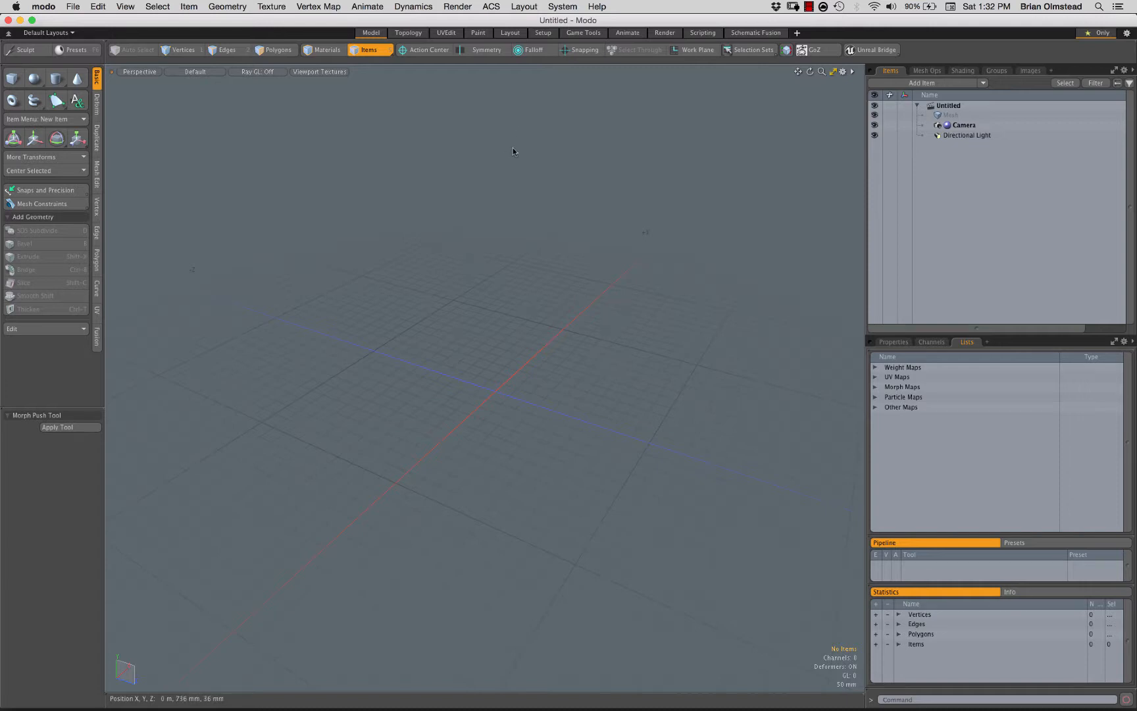
Bring back the hidden layout switcher bar and switch to the Animate layout through the layout pie menu.
left_click(627, 33)
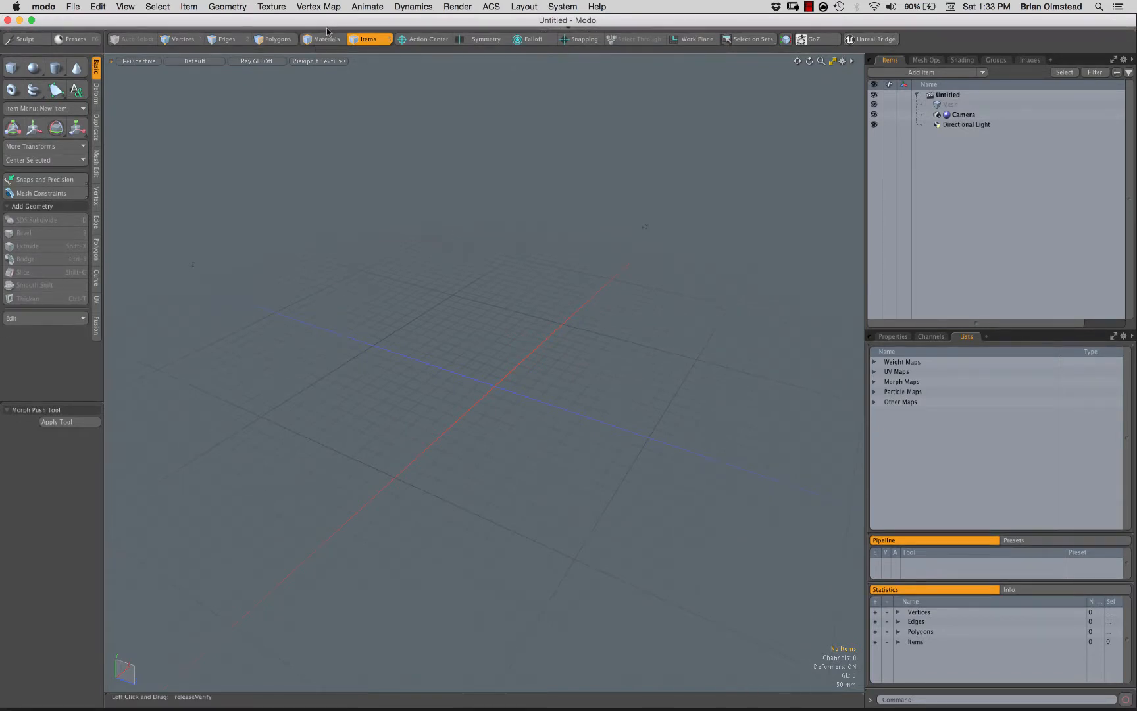
left_click(322, 29)
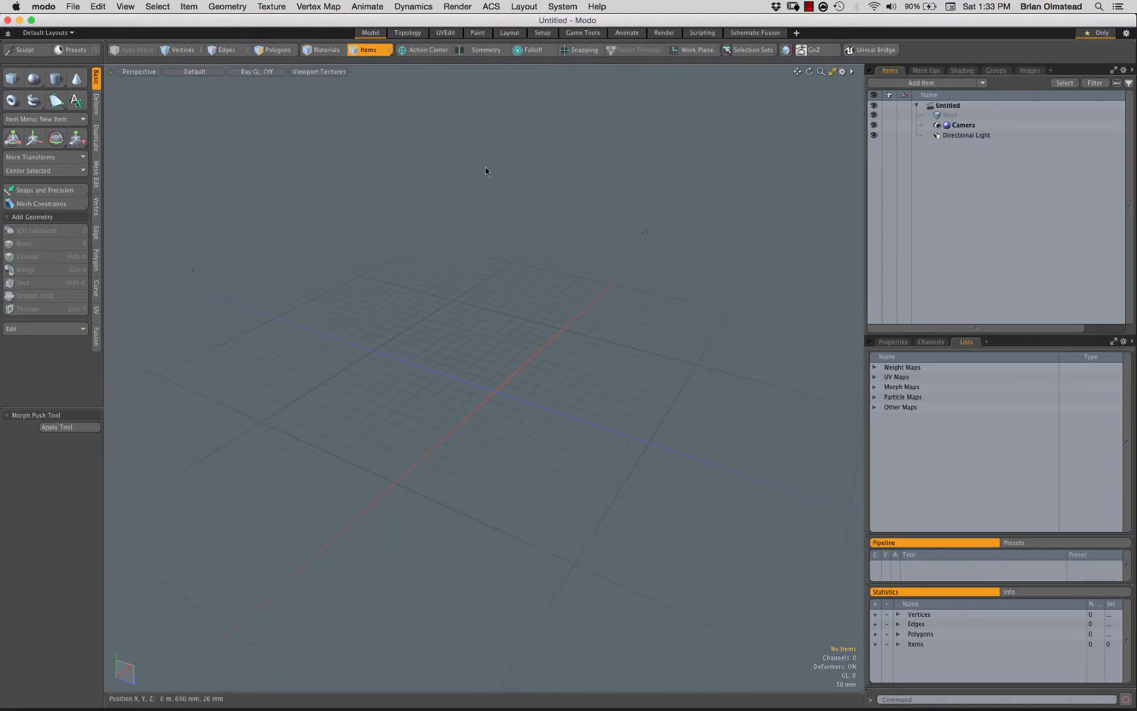
key("ctrl")
key("ctrl")
key("ctrl+Tab")
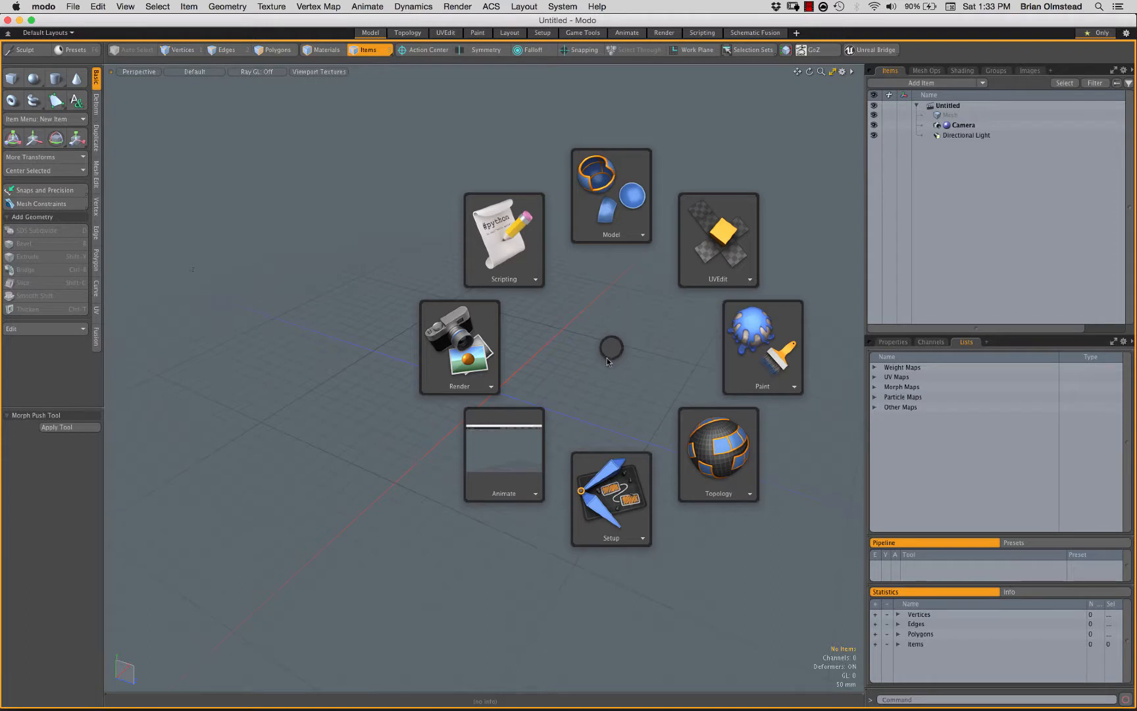
left_click(506, 448)
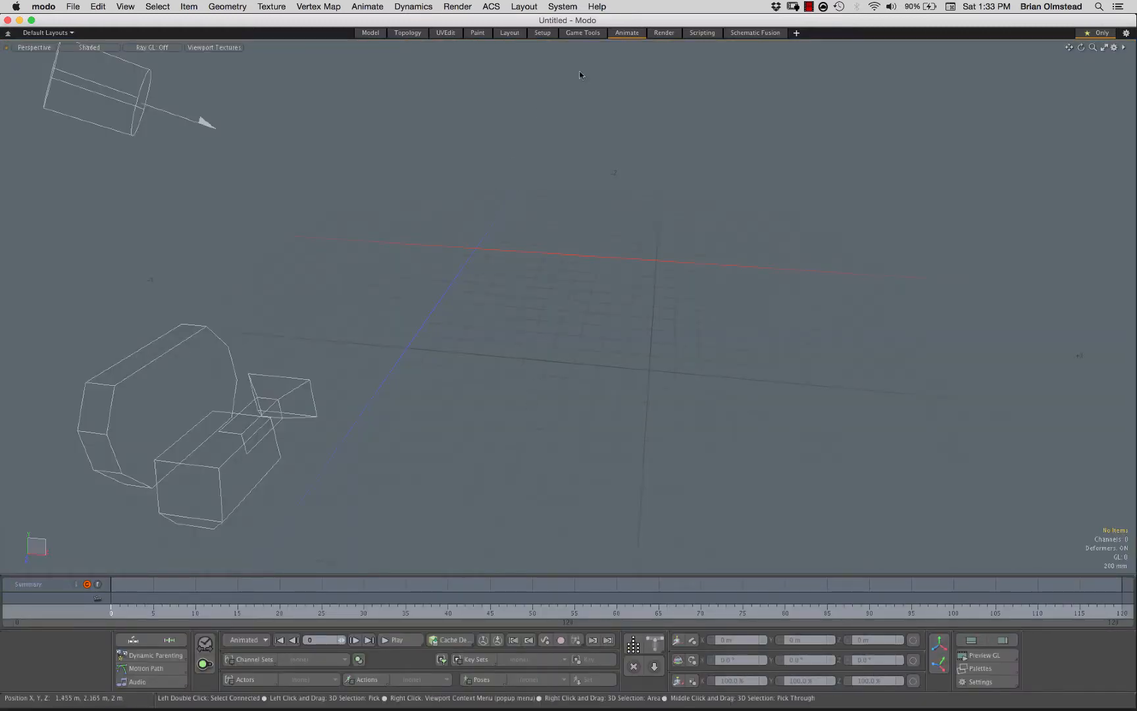
Try restoring the Animate layout to its base version from both the layout list and the layout switcher, cancelling each time.
left_click(520, 9)
mouse_move(658, 55)
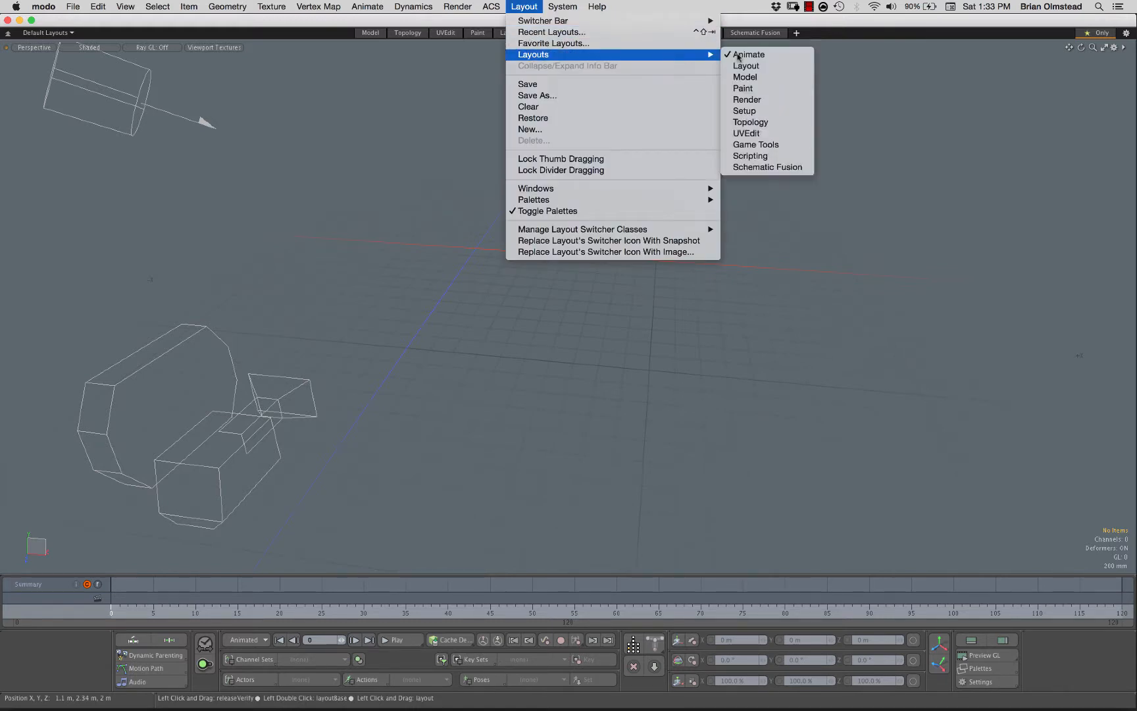
left_click(757, 58)
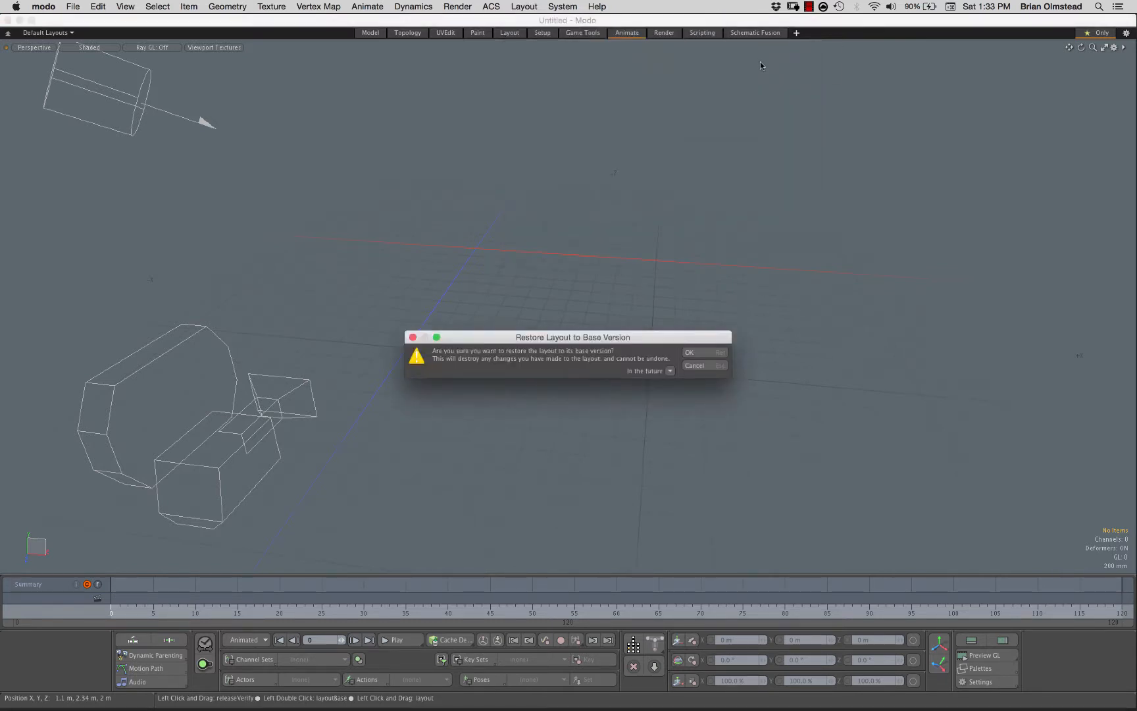
left_click(694, 365)
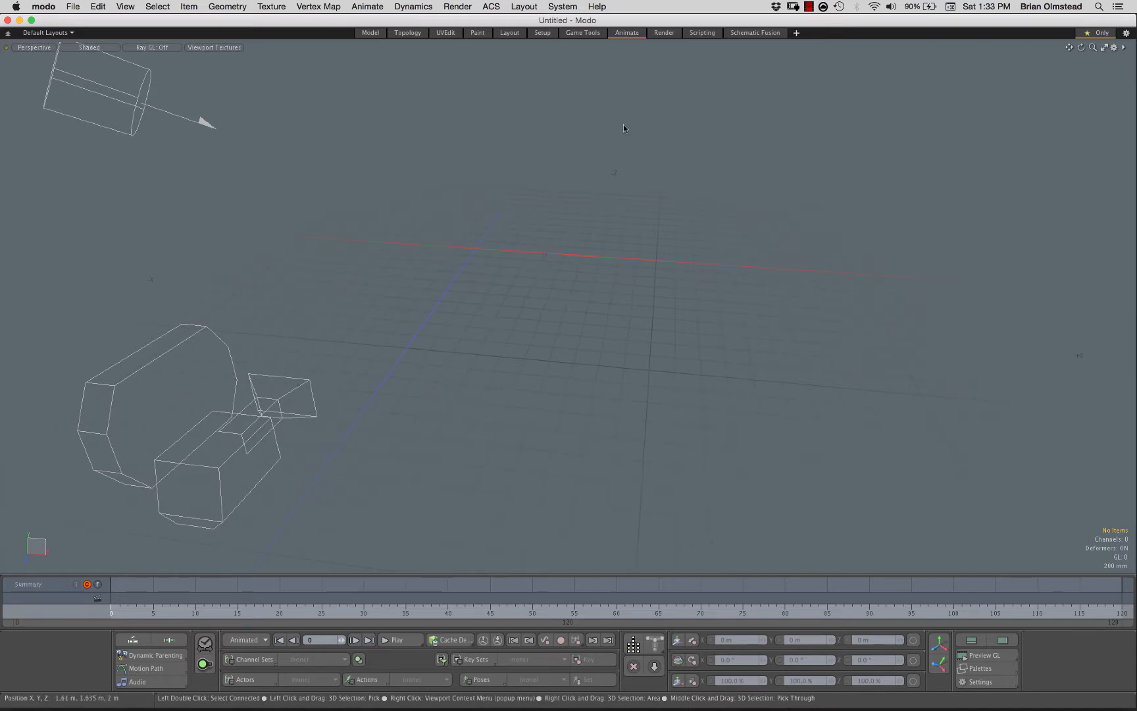
double_click(624, 33)
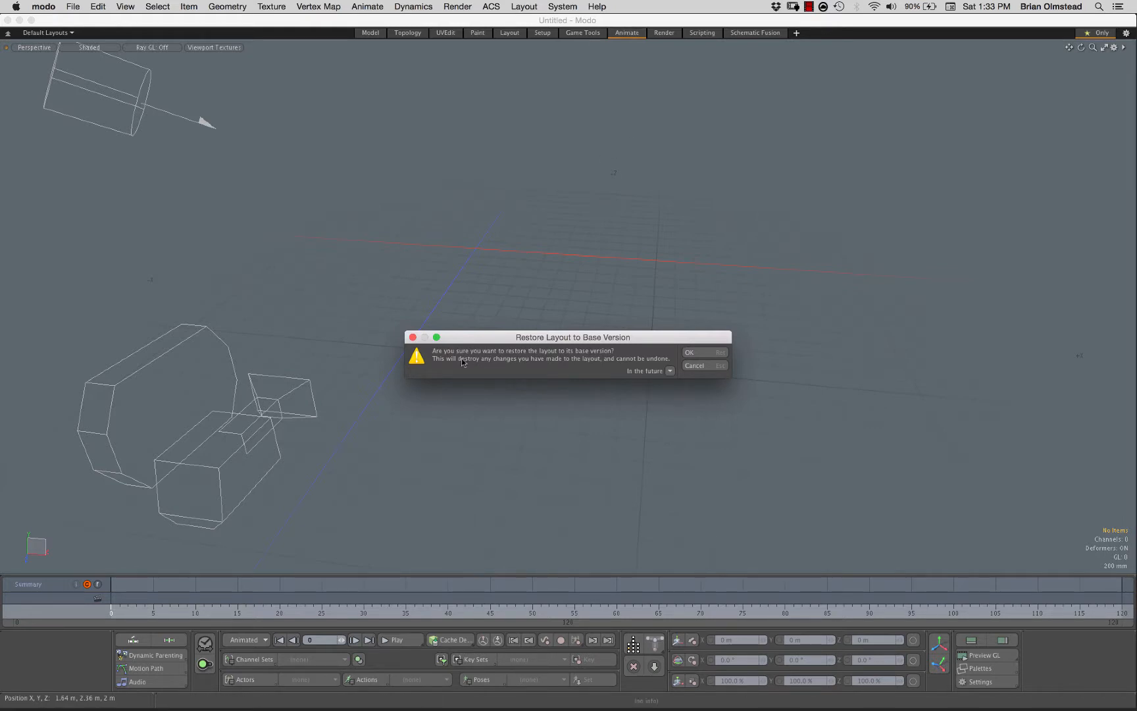
left_click(694, 365)
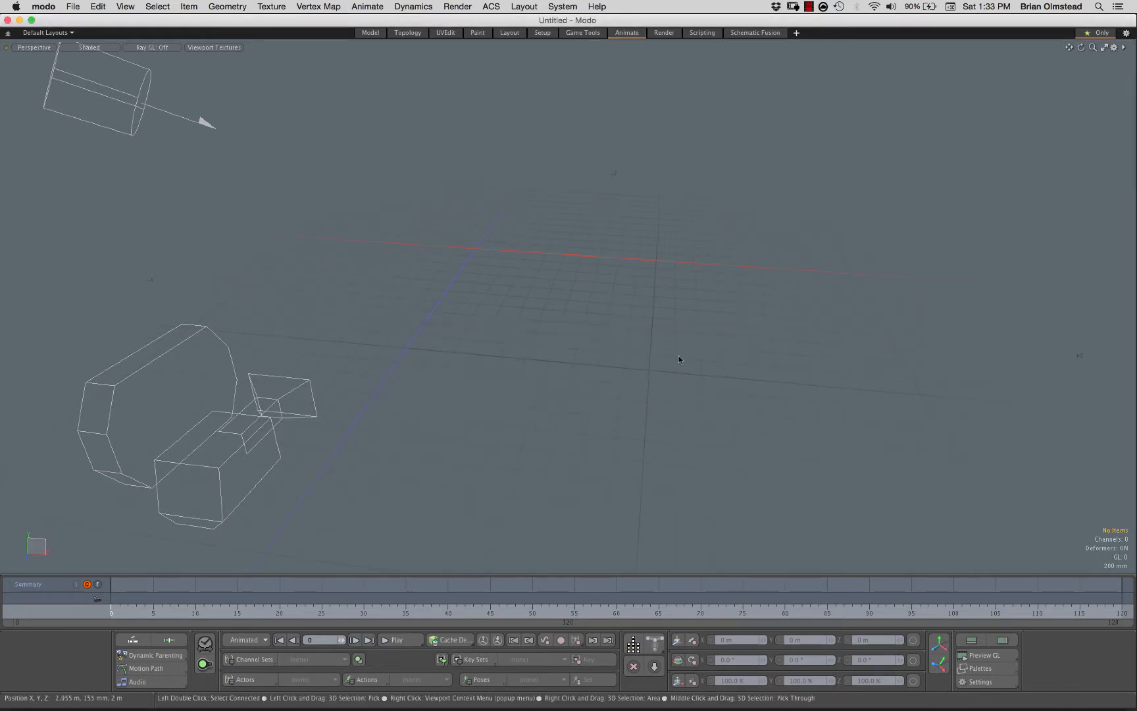
Restore the current Animate layout.
left_click(524, 8)
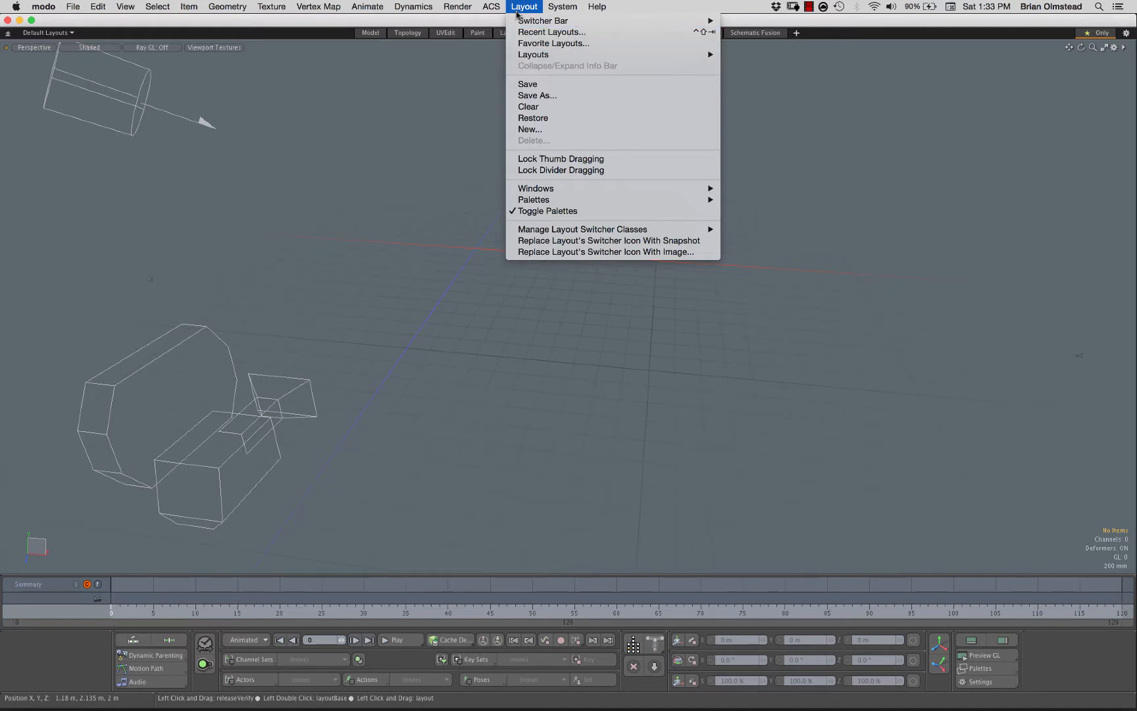
mouse_move(682, 58)
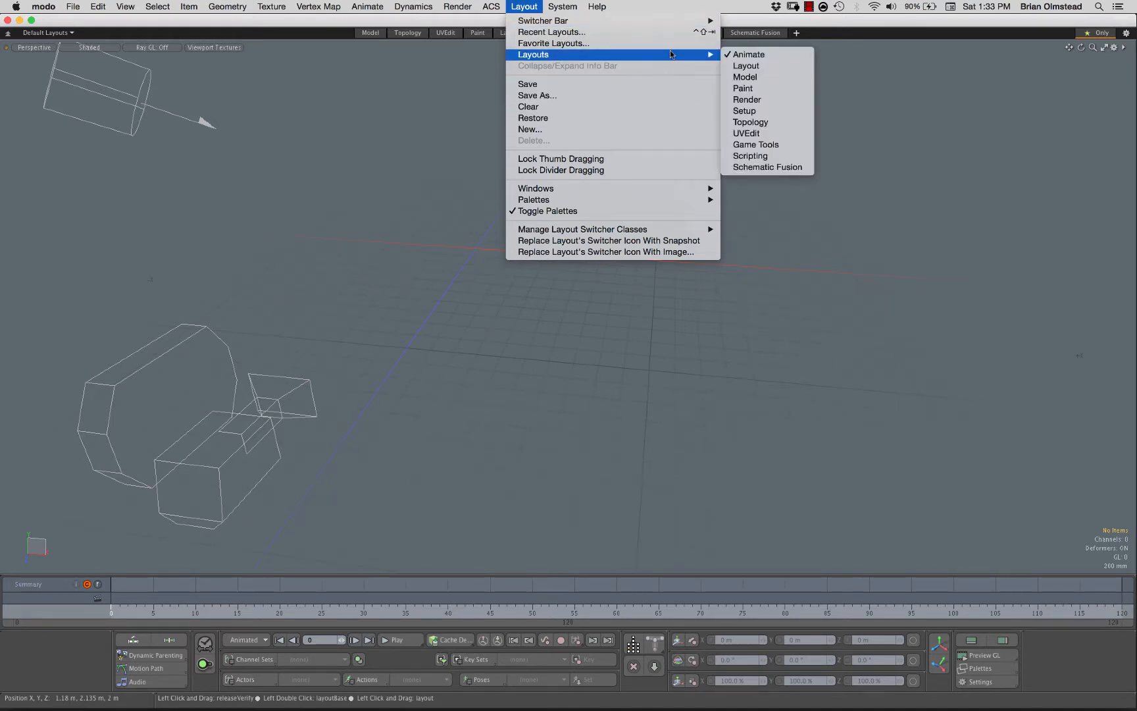
left_click(547, 121)
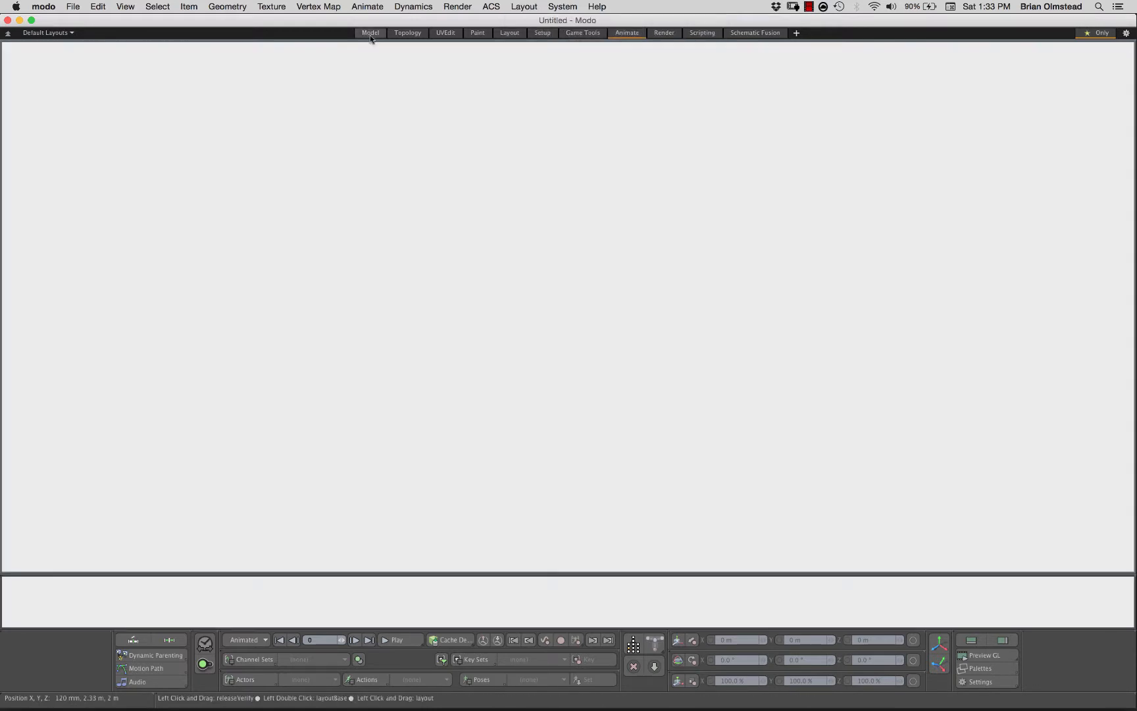
Switch to the Model layout, activate the Sphere primitive tool and widen the tool column so its settings are fully readable.
left_click(370, 33)
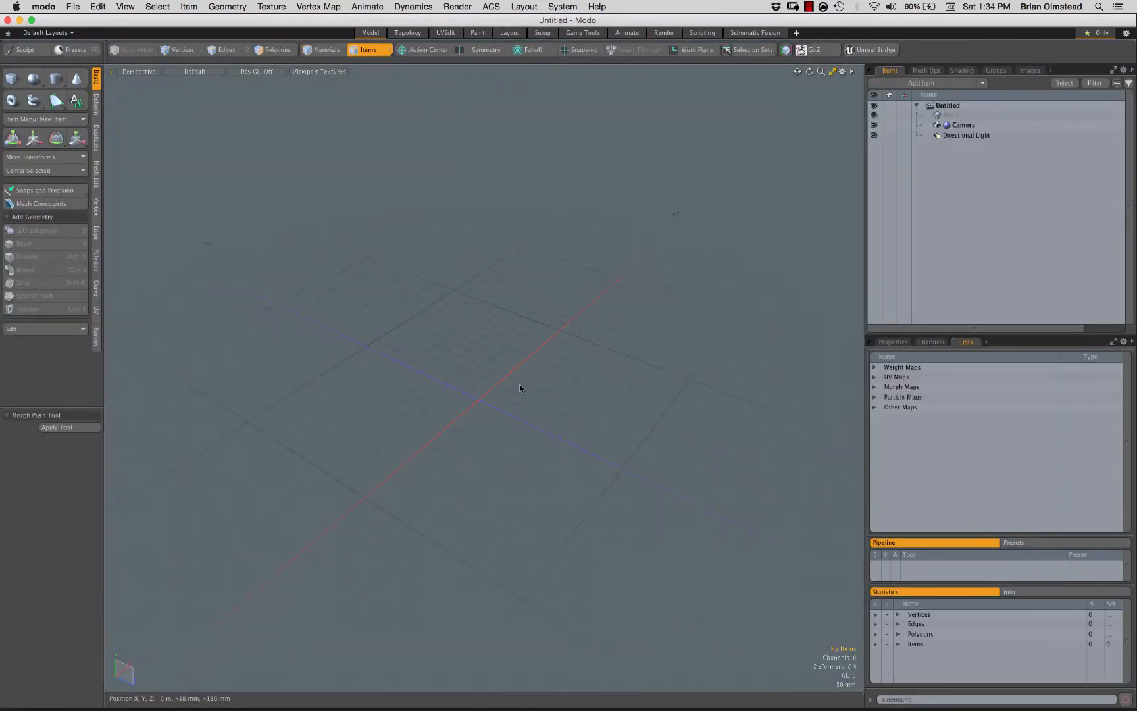
mouse_move(520, 388)
left_mouse_down("alt")
mouse_move(485, 379)
mouse_move(498, 380)
left_mouse_up("alt")
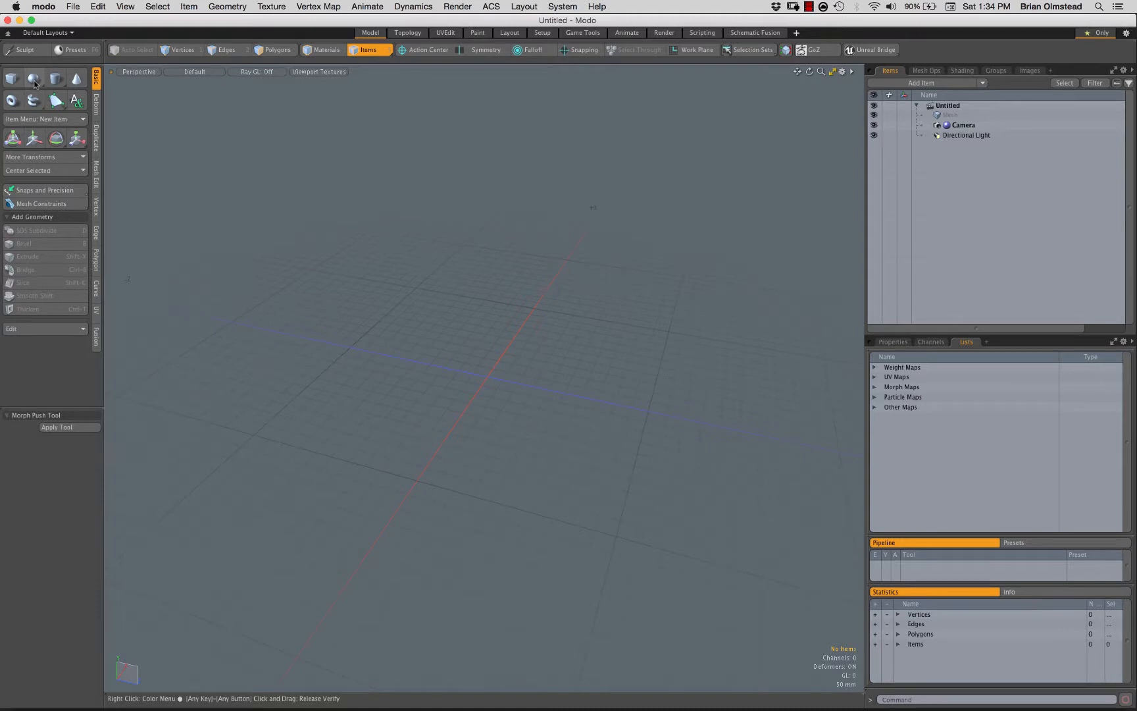
left_click(33, 79)
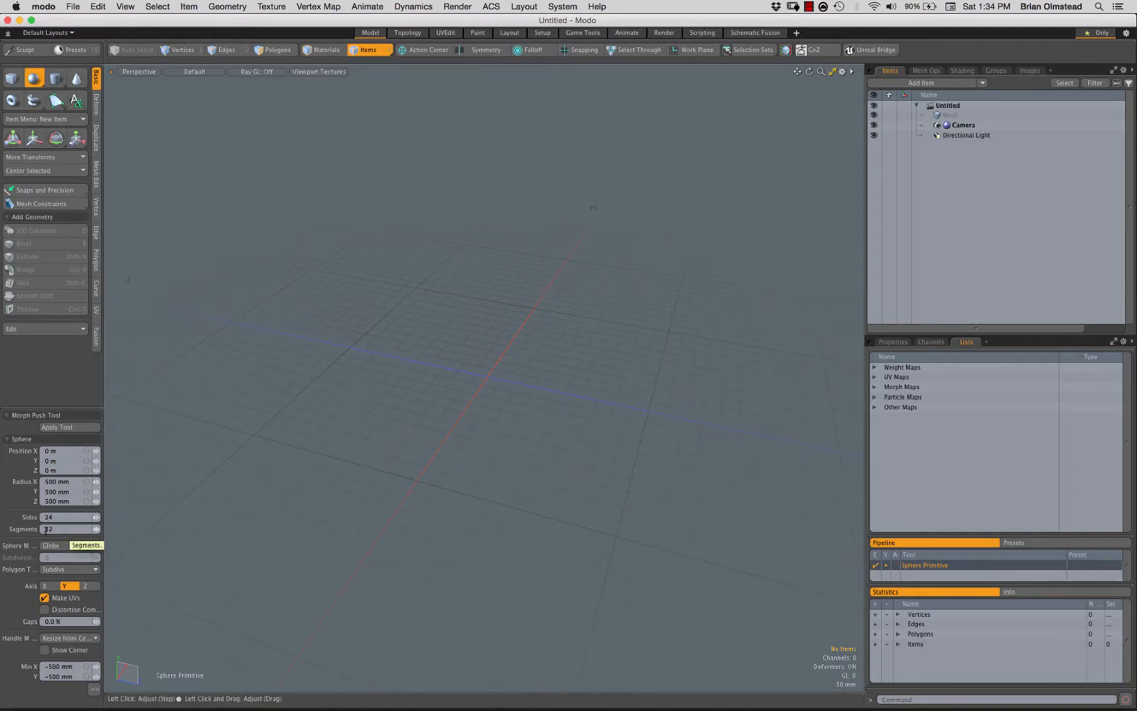
left_click(63, 544)
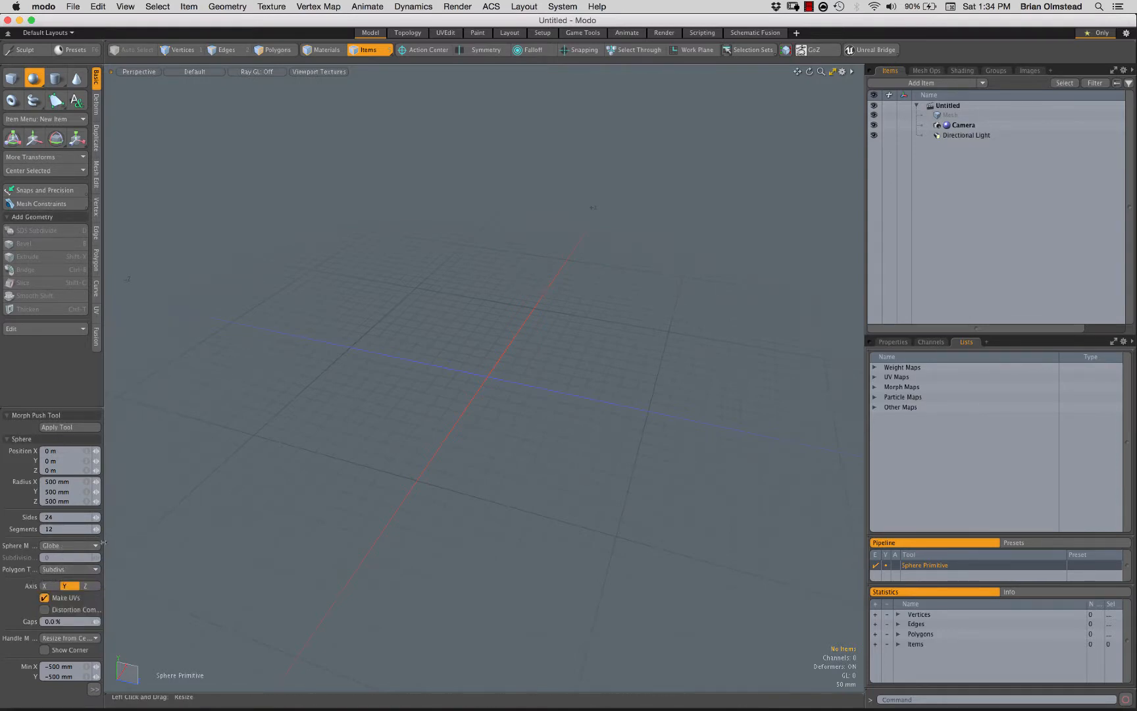
left_click_drag(103, 543, 136, 543)
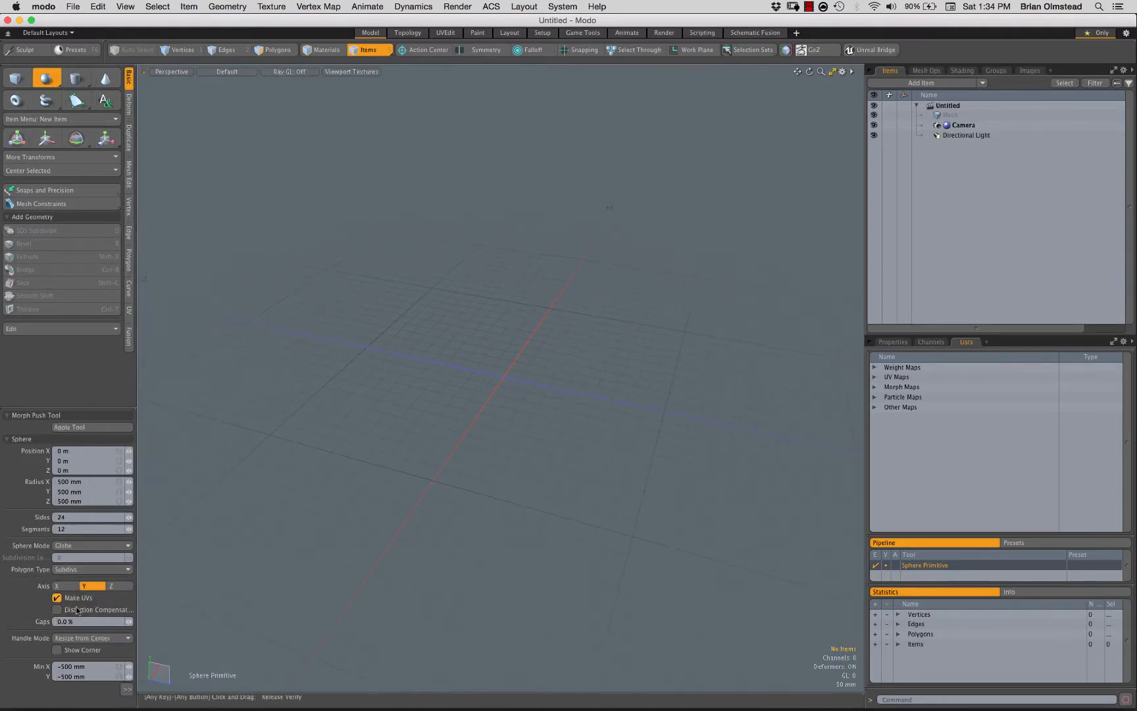
Set the sphere's polygon type to Face and create it at the origin with a 500 mm radius.
left_click(84, 571)
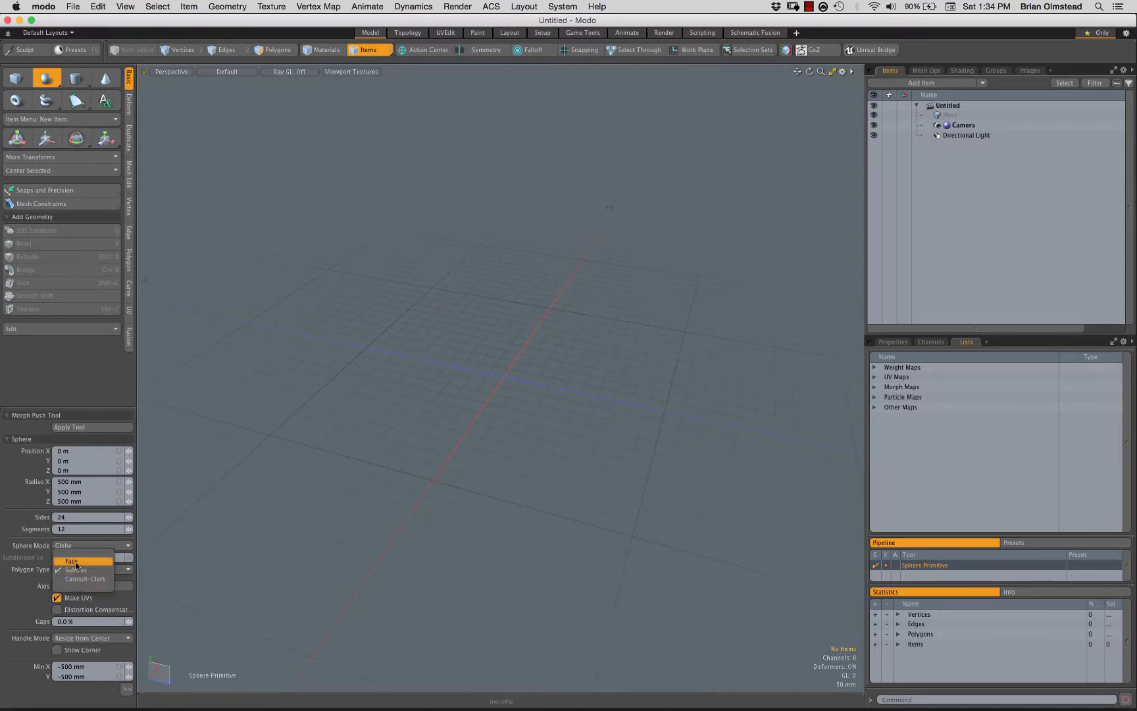
left_click(75, 562)
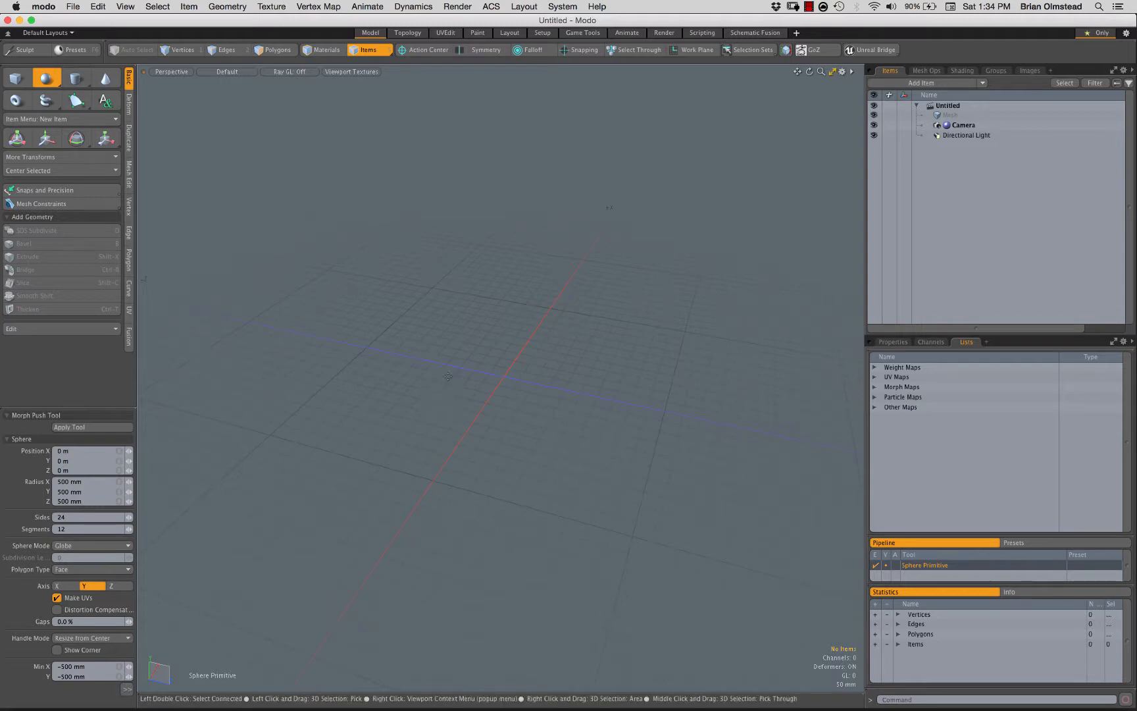
left_click(485, 359)
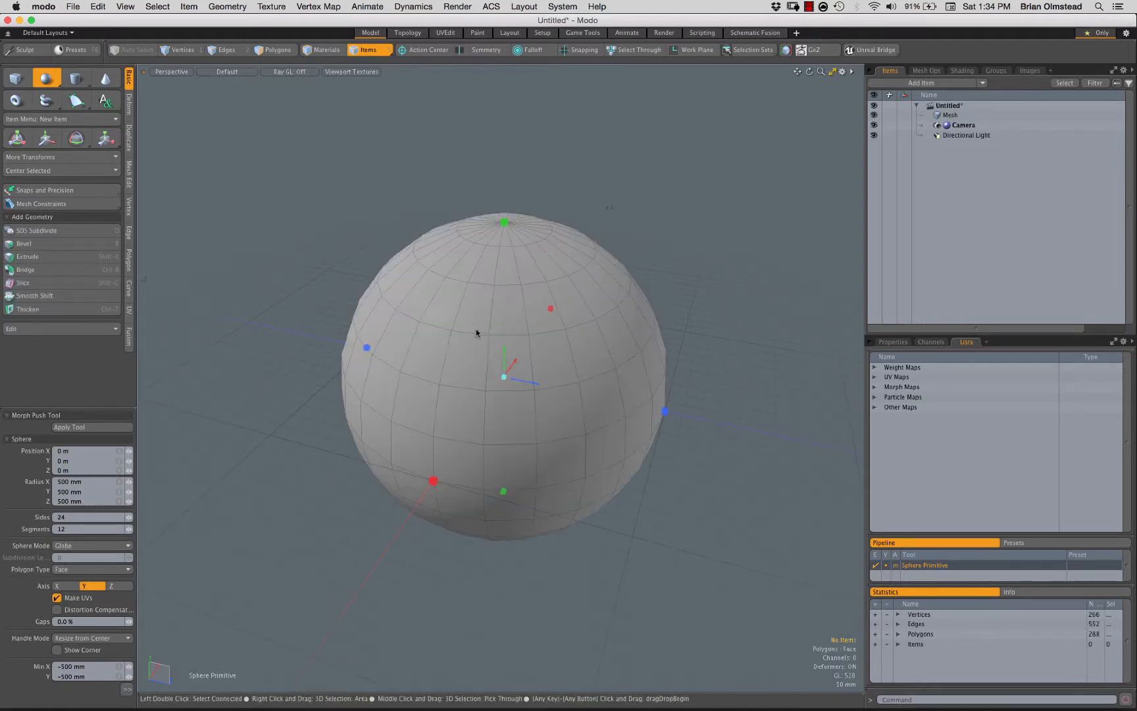
key("q")
left_click_drag(421, 428, 483, 365, "alt")
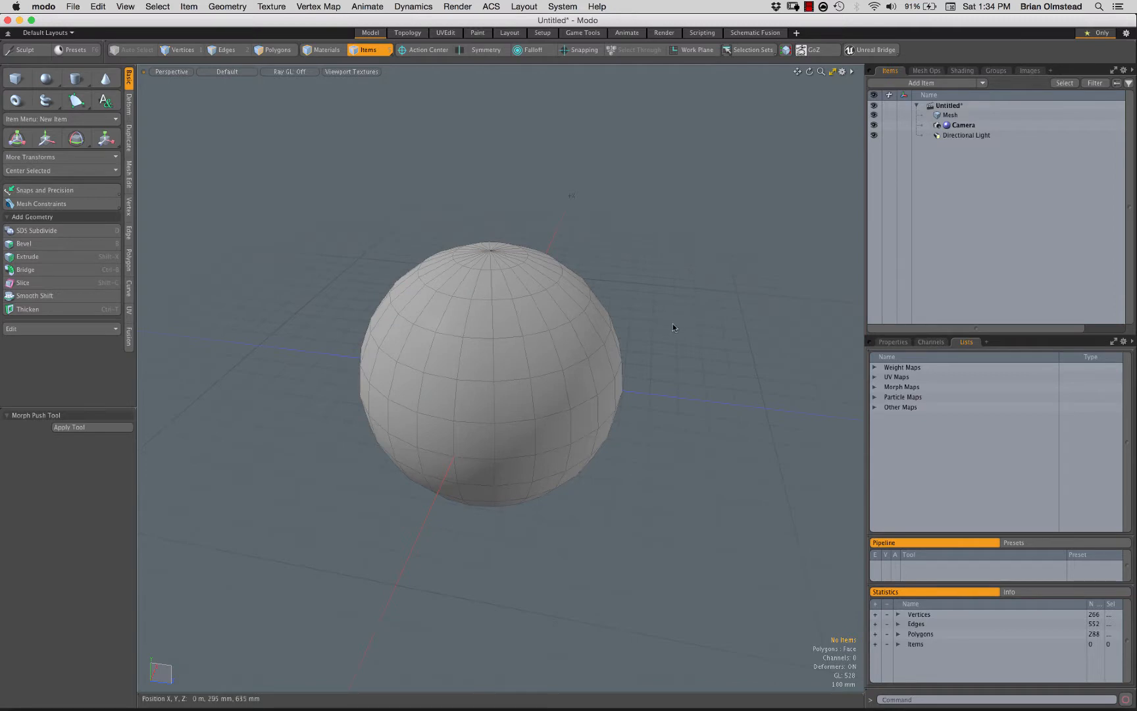
Toggle the sphere between Subdiv and Face polygons several times, ending on Face.
key("Tab")
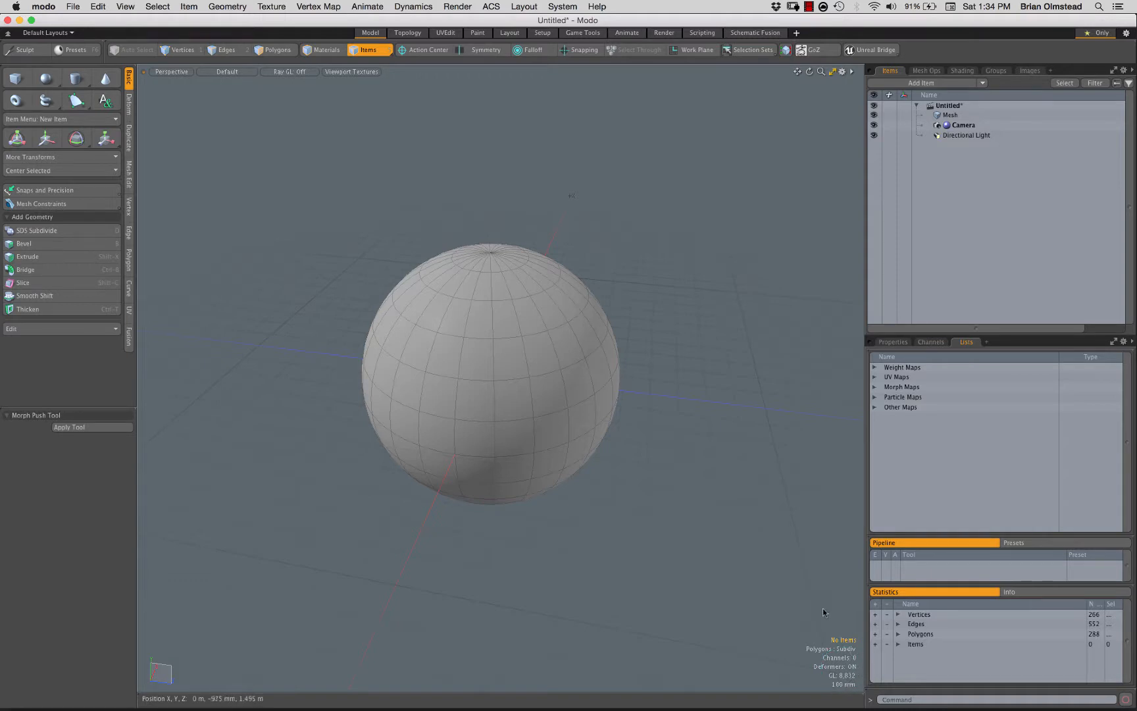
key("Tab")
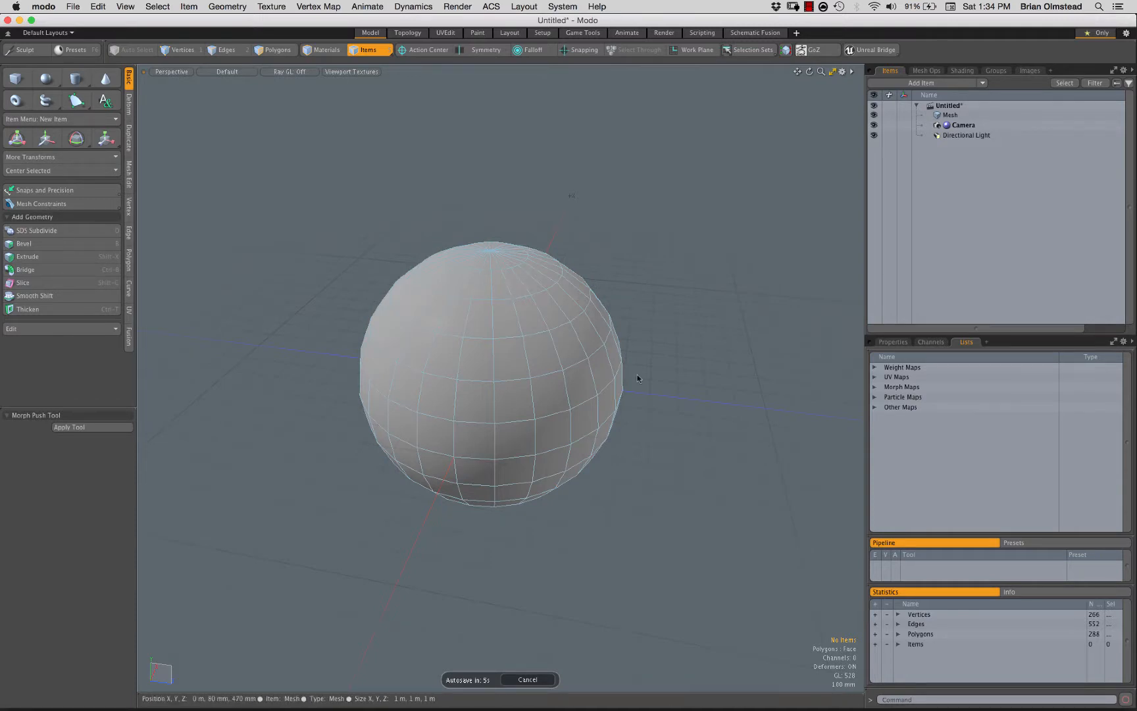
key("Tab")
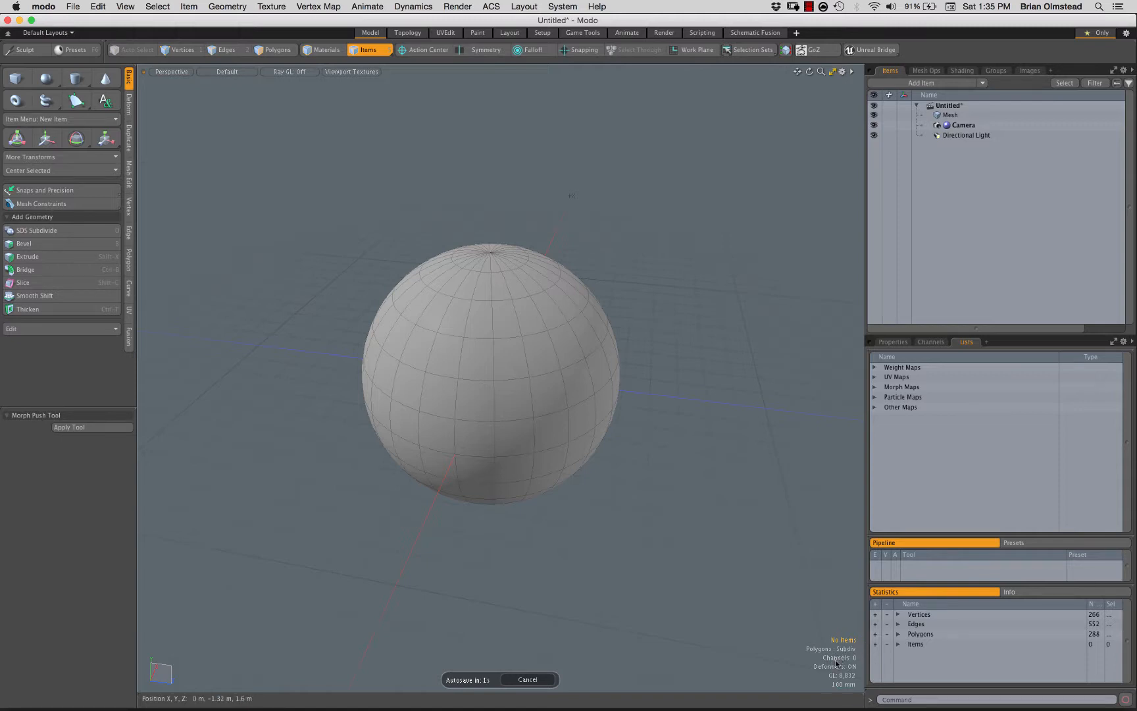
key("Tab")
key("Tab")
key("Tab")
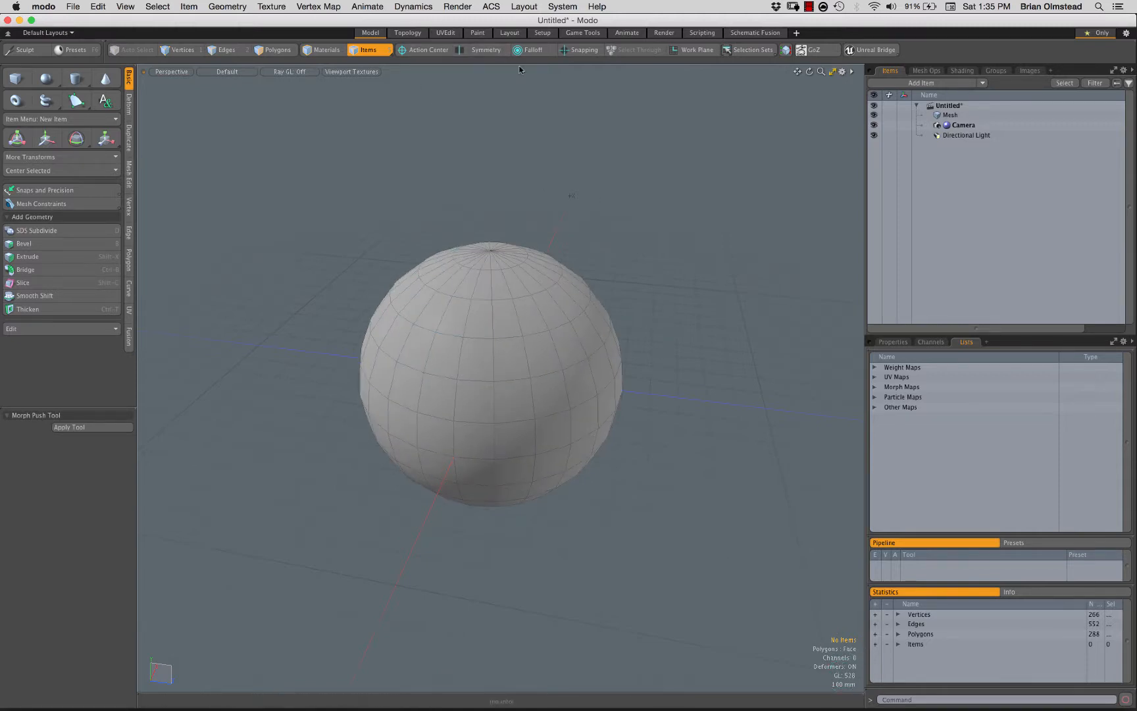
Compare the Animate layout with the Model layout and its Properties, and examine the sphere in the Animate viewport.
left_click(627, 33)
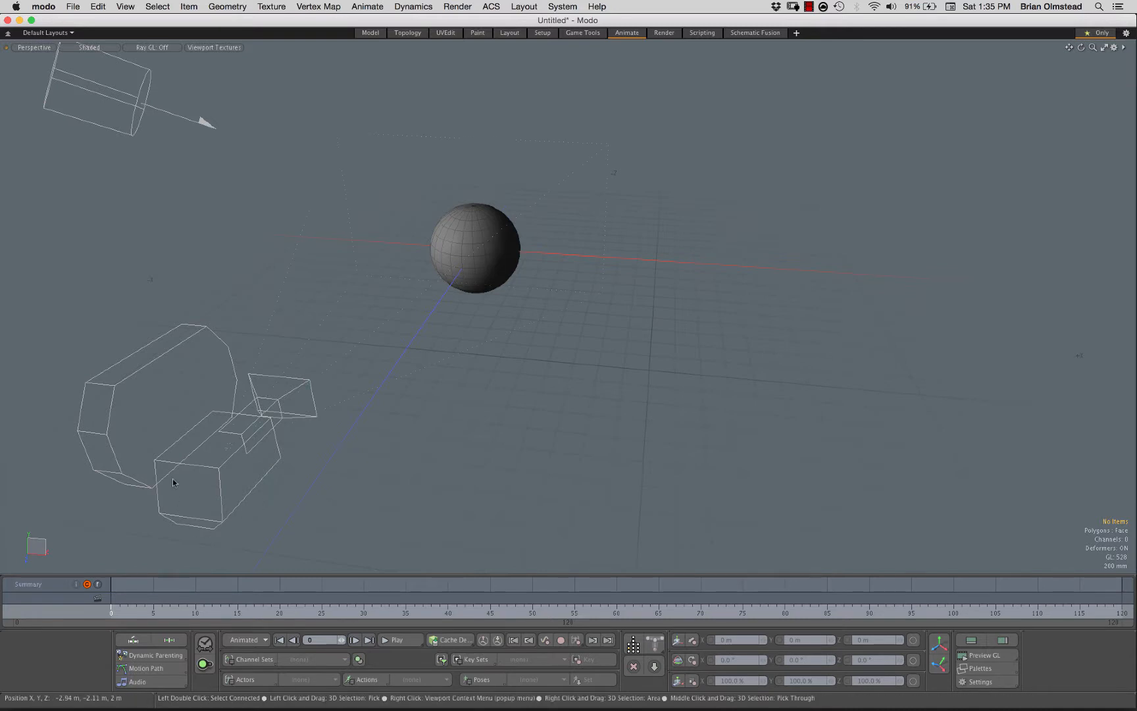
left_click(370, 33)
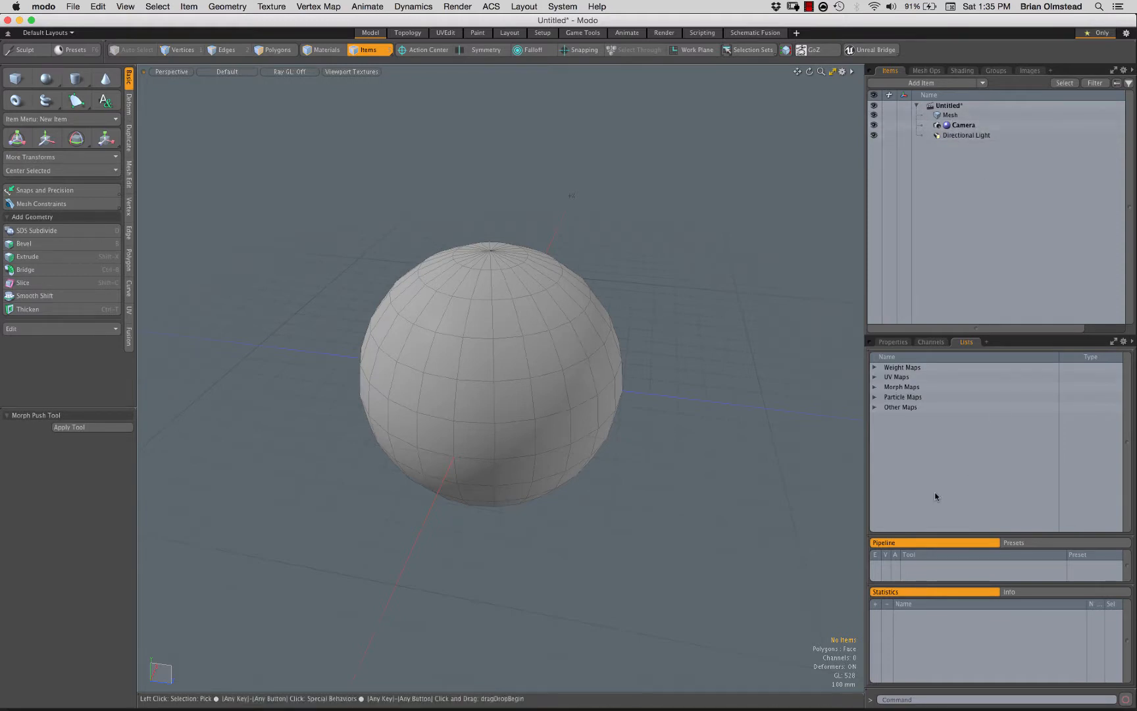
left_click(893, 342)
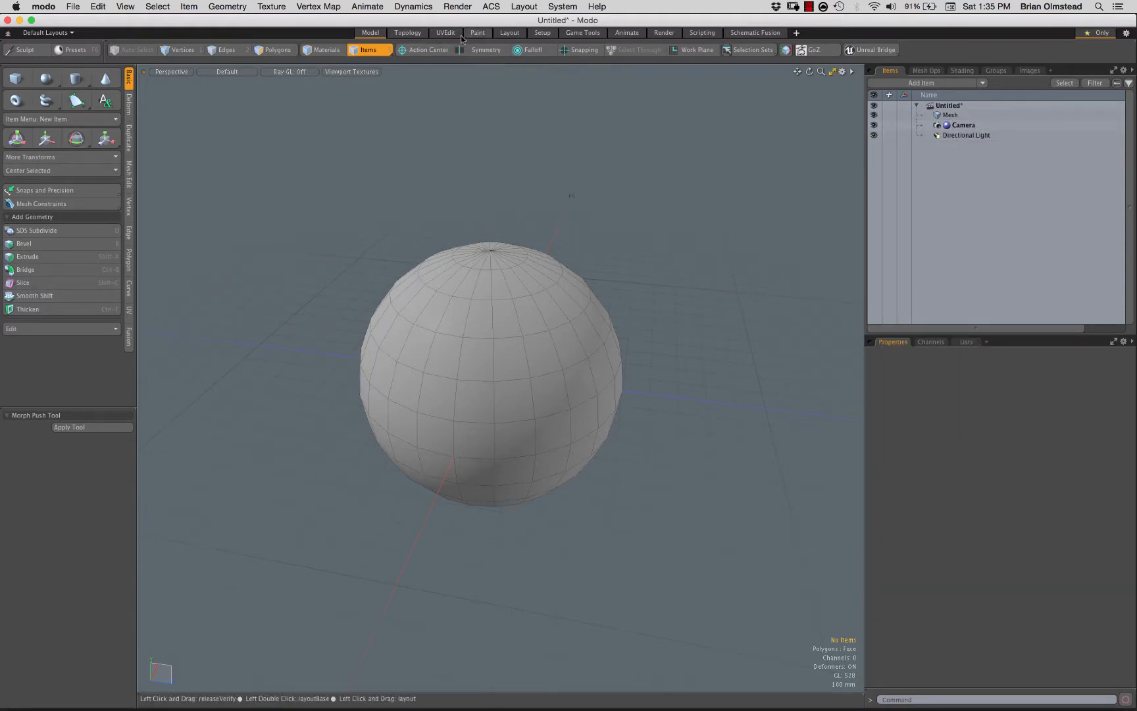
left_click(627, 33)
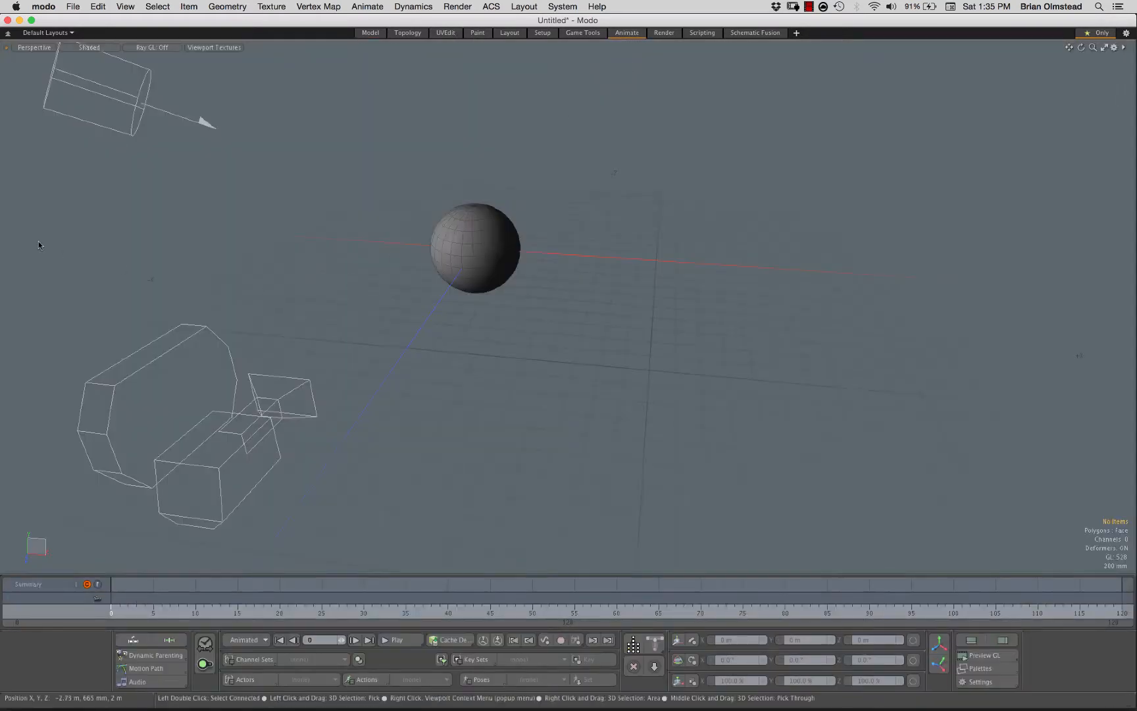
left_click_drag(521, 368, 520, 421, "ctrl+alt")
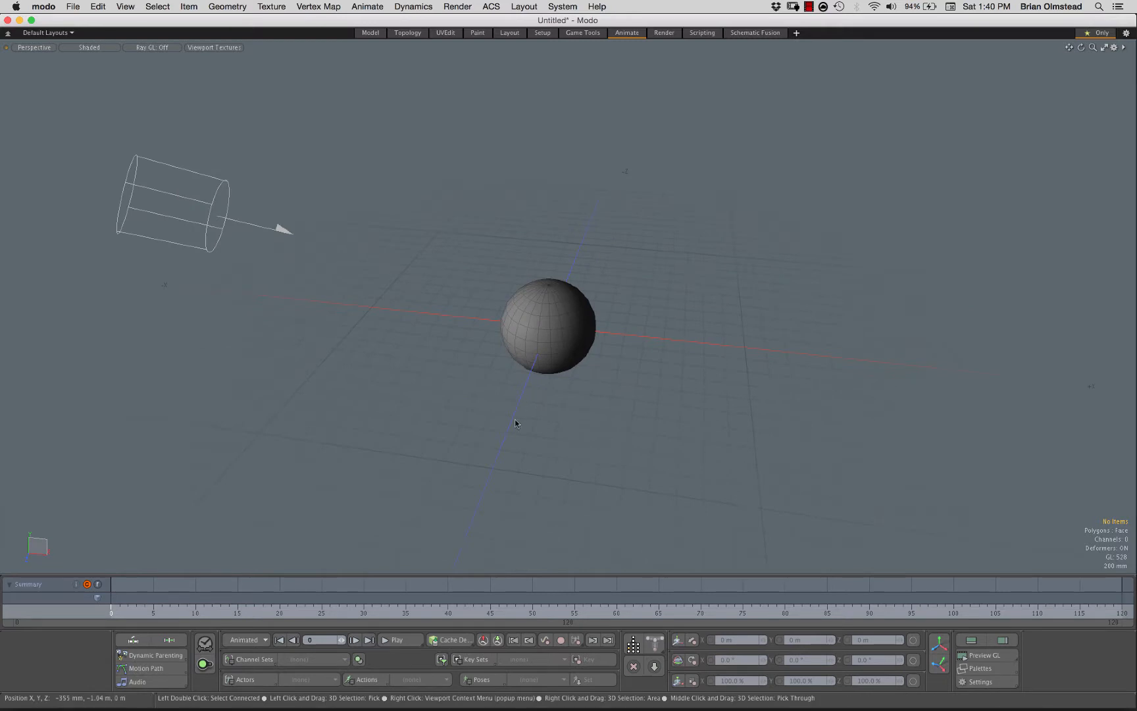
left_click_drag(515, 423, 560, 389, "alt")
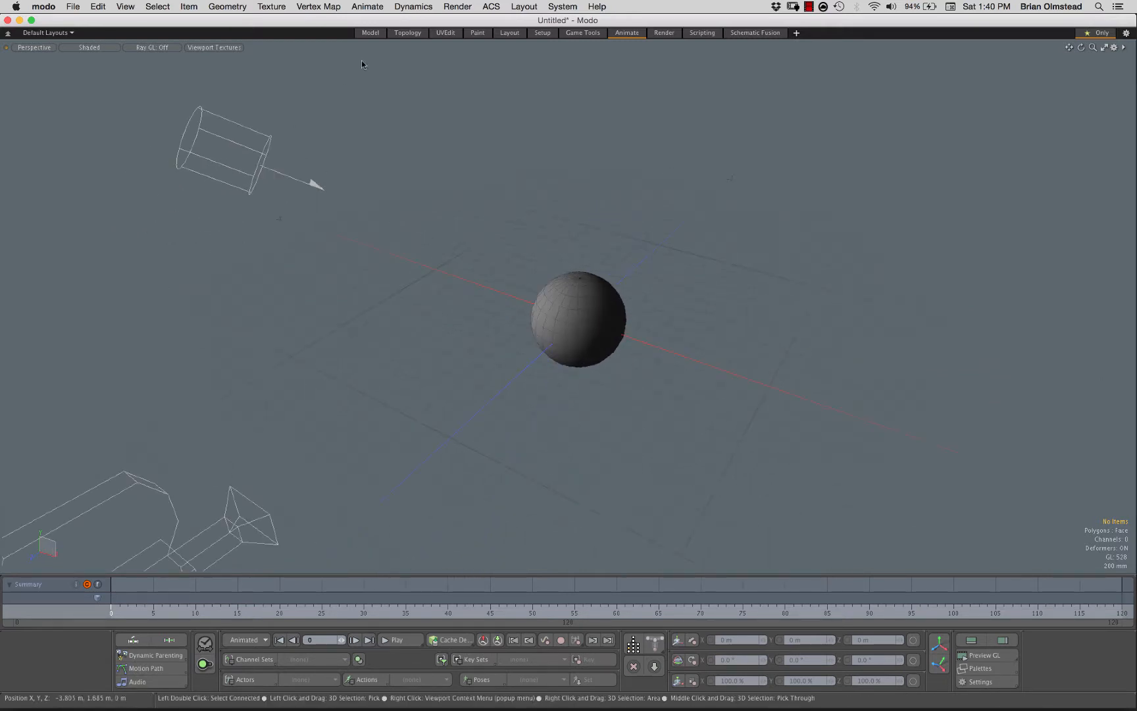
Make the Idle_01.fbx scene active from the Model layout's item list and return to the Animate layout.
left_click(371, 33)
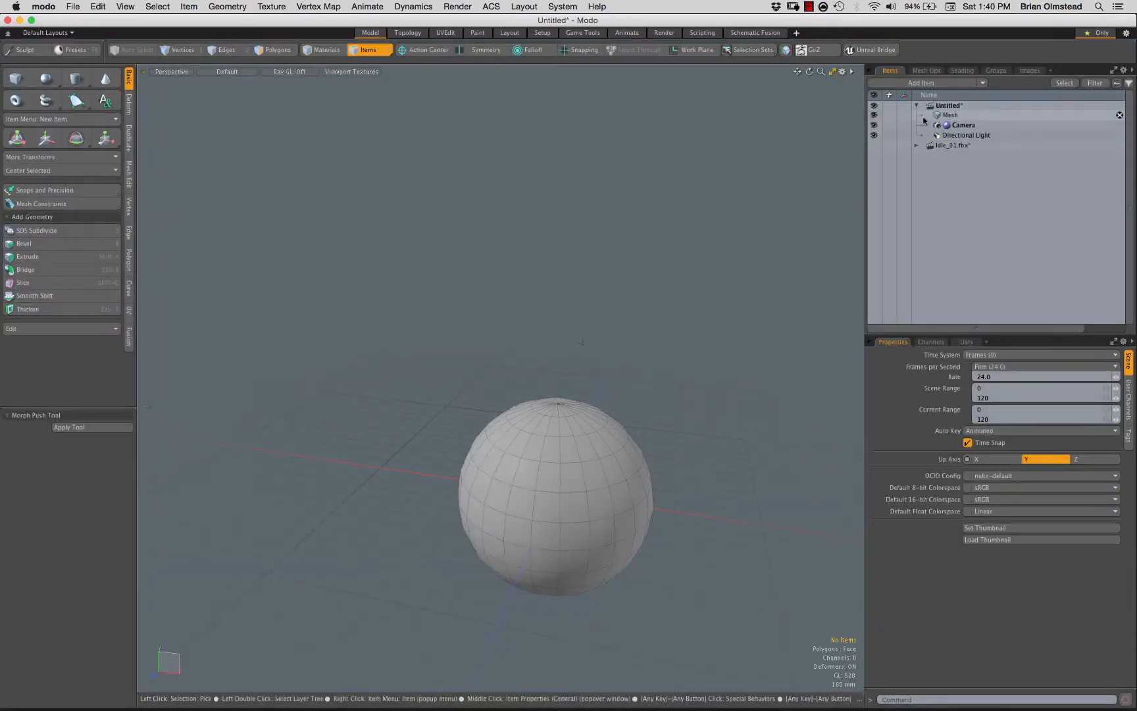
left_click(950, 145)
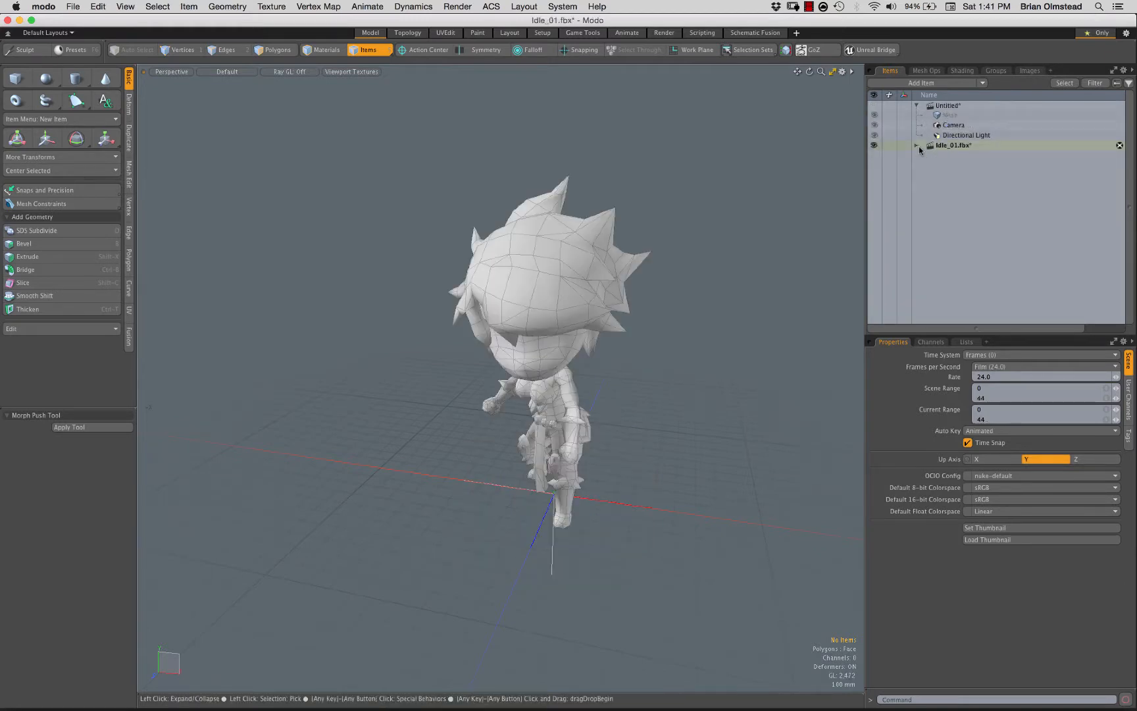
left_click(626, 32)
Frame the character in the Animate viewport and play its idle animation.
left_click_drag(512, 350, 606, 303, "alt")
left_click_drag(518, 282, 543, 354, "alt+shift")
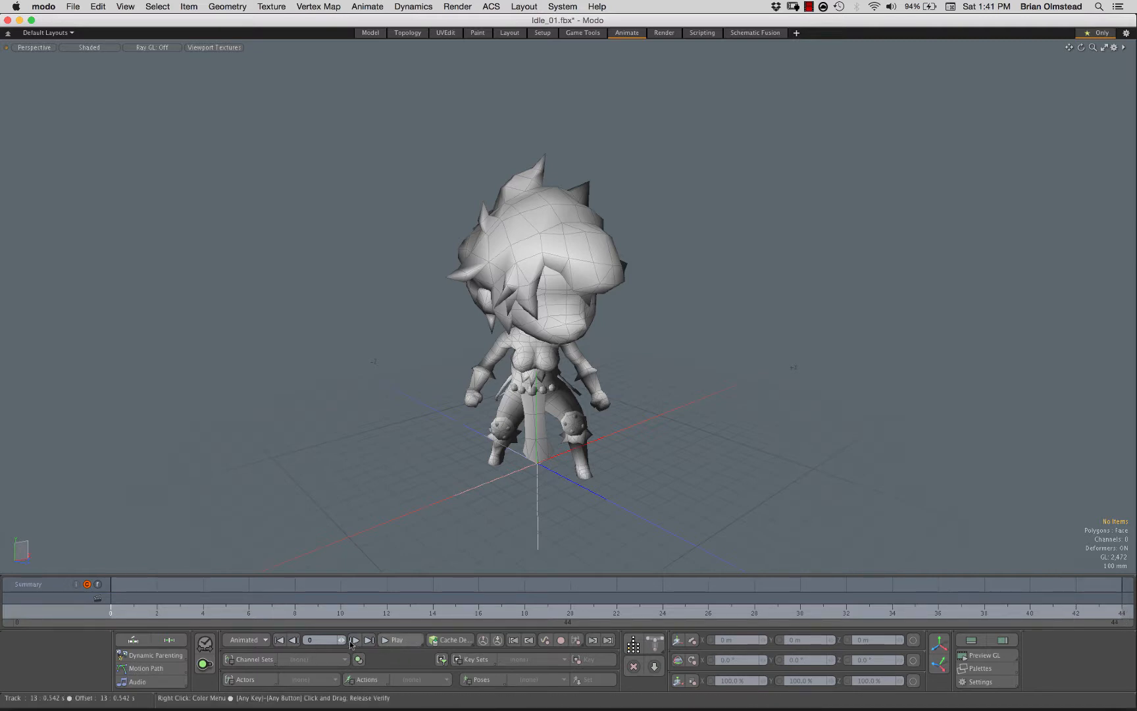
left_click(396, 642)
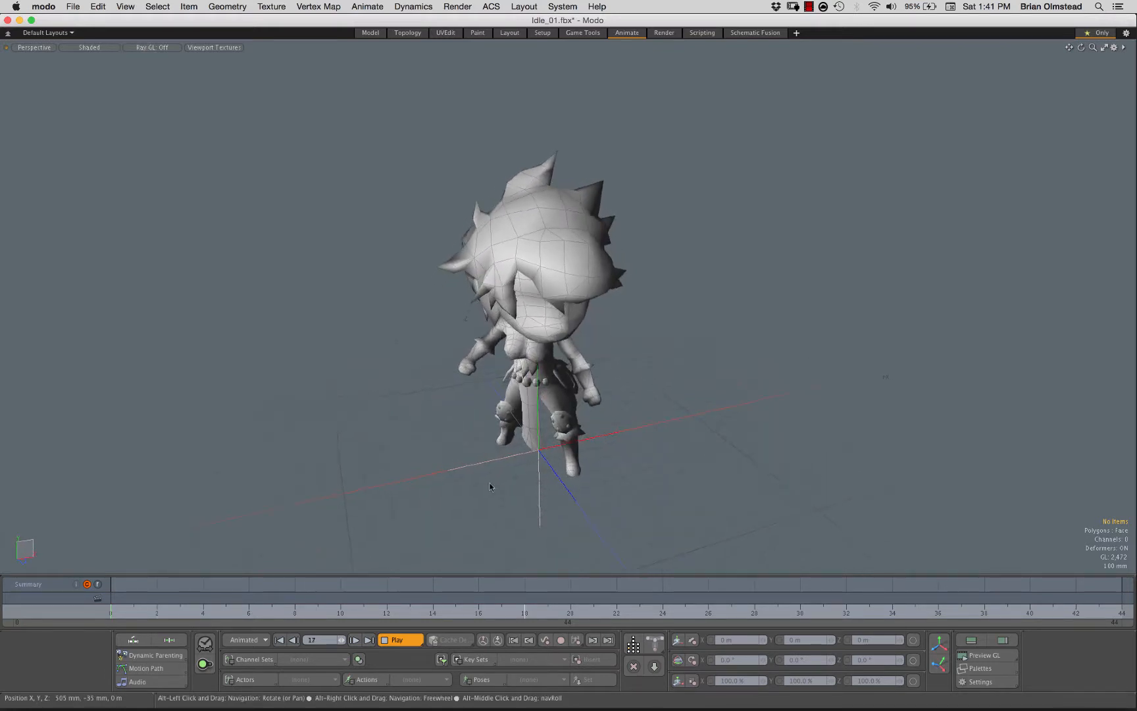
Replay the character's idle animation, stop it and return the timeline to frame 0.
left_click(397, 639)
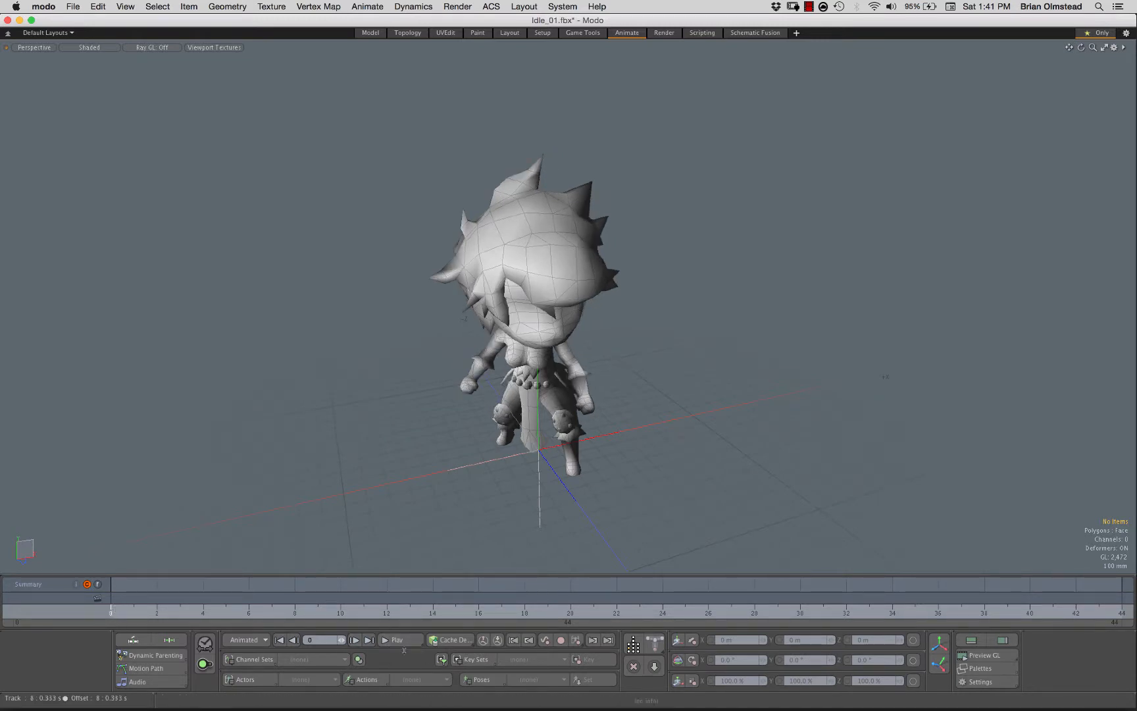
left_click(398, 640)
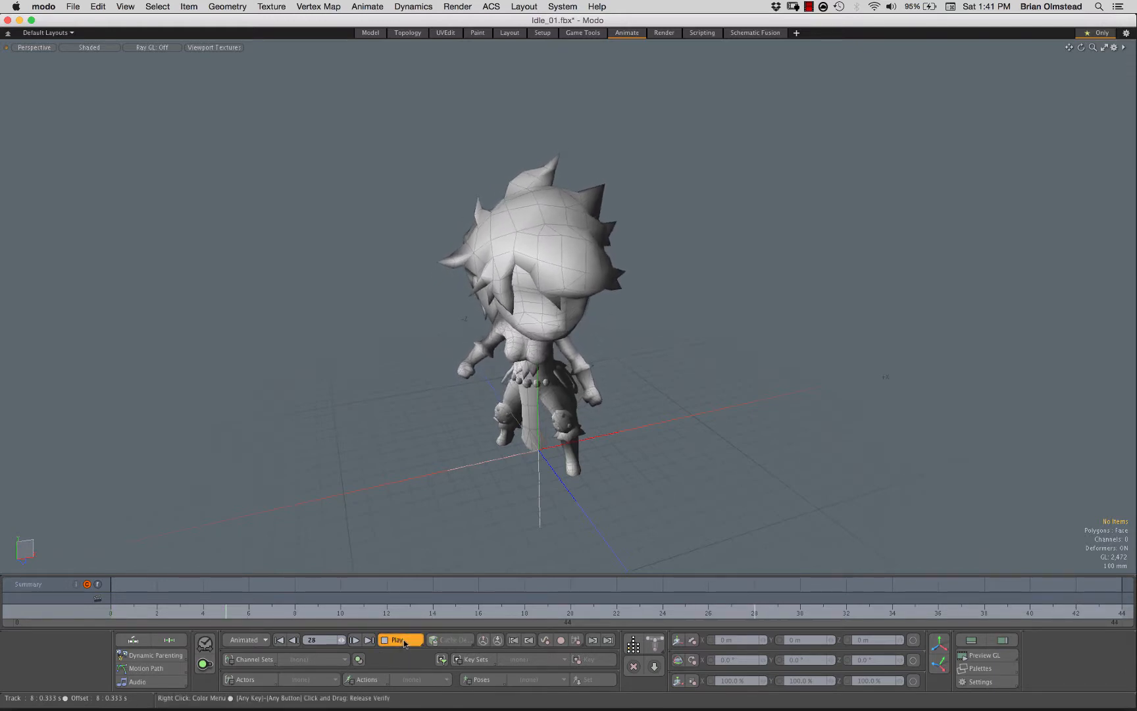
left_click(398, 640)
left_click_drag(153, 609, 110, 609)
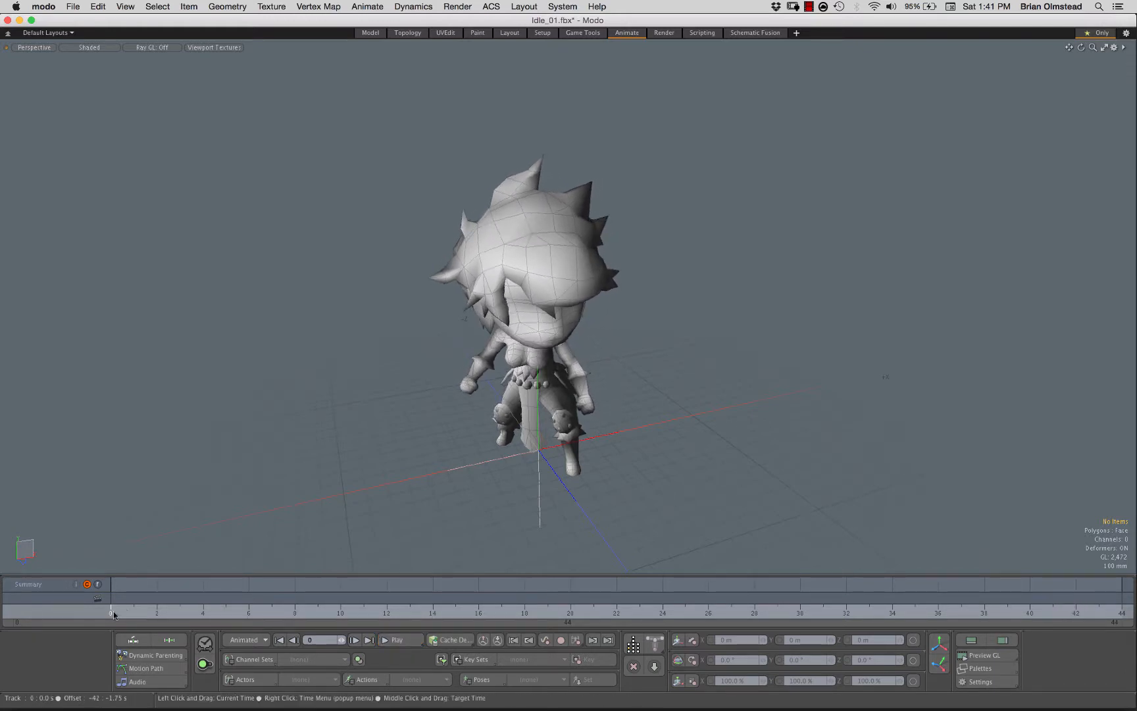
Play the idle animation from frame 0, watch it from another angle, and stop back at frame 0.
left_click(393, 640)
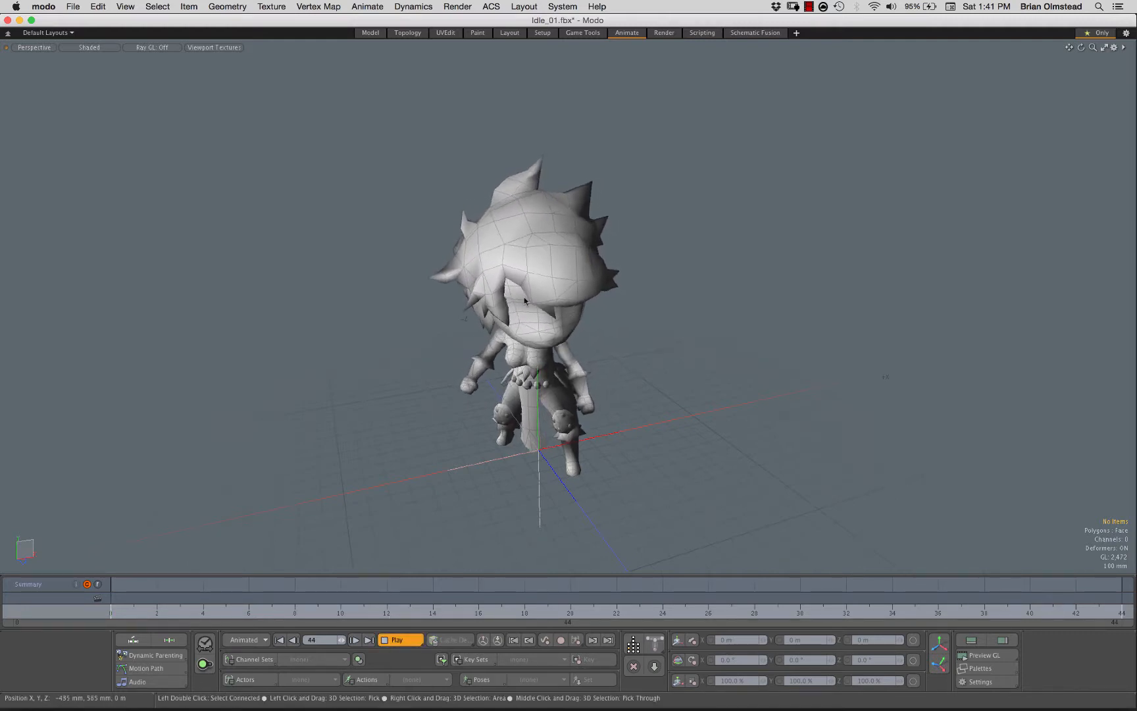
left_click_drag(527, 425, 566, 408, "alt")
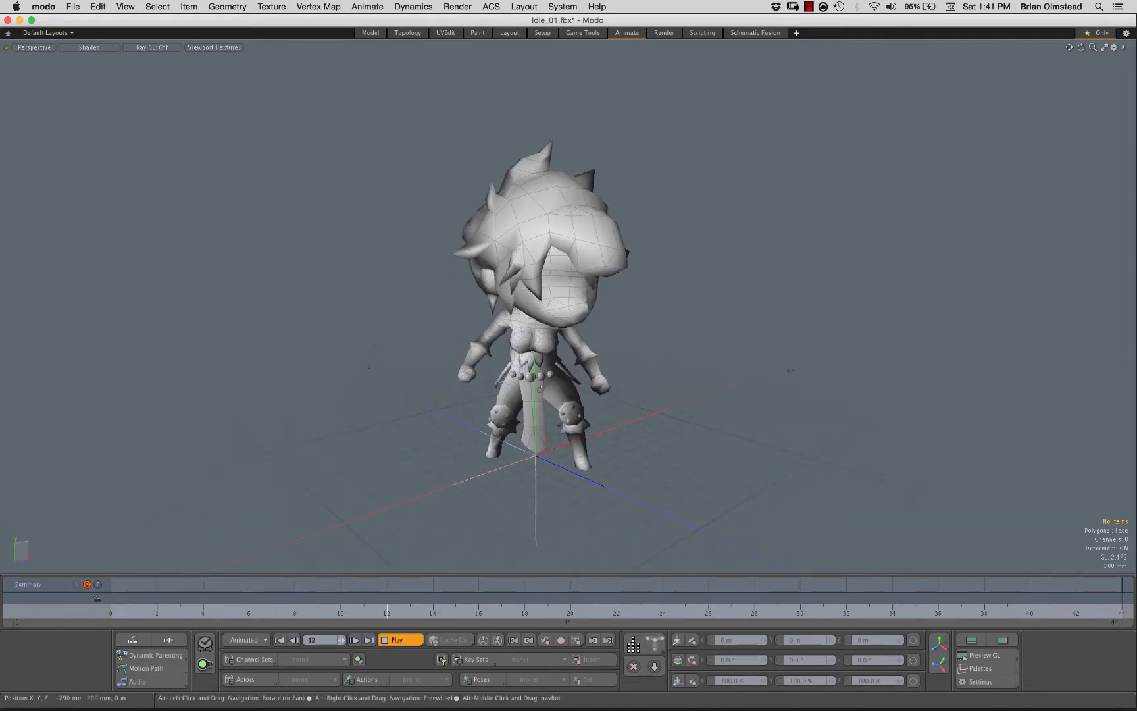
left_click(396, 641)
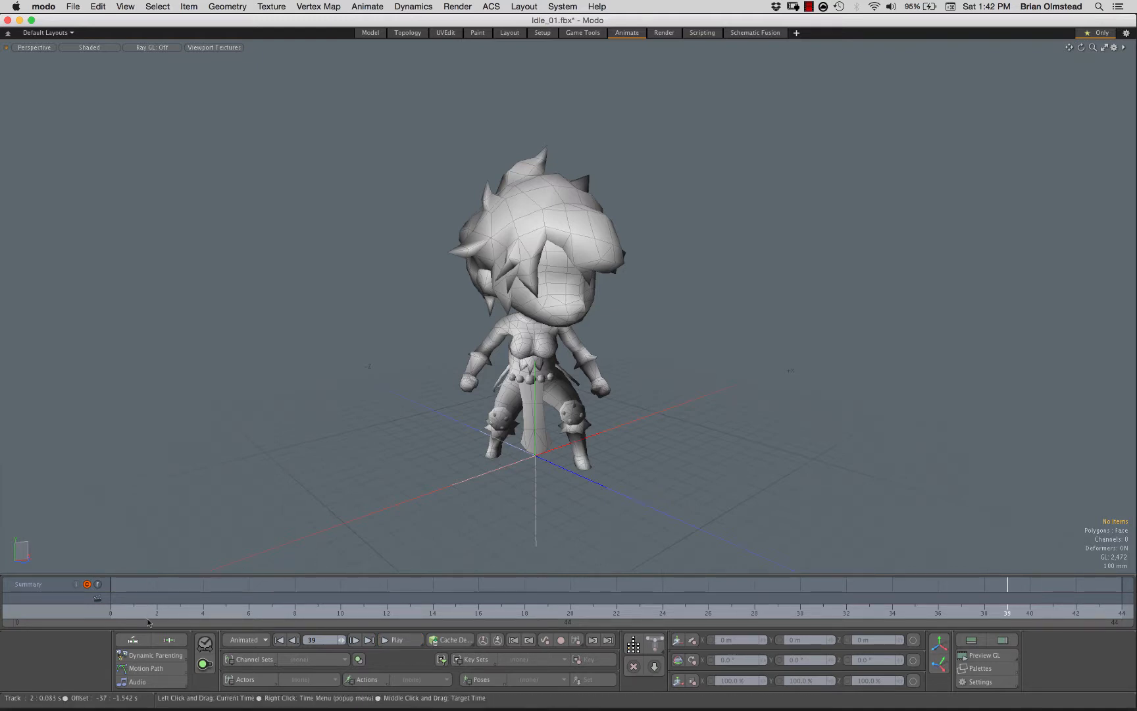
left_click(143, 619)
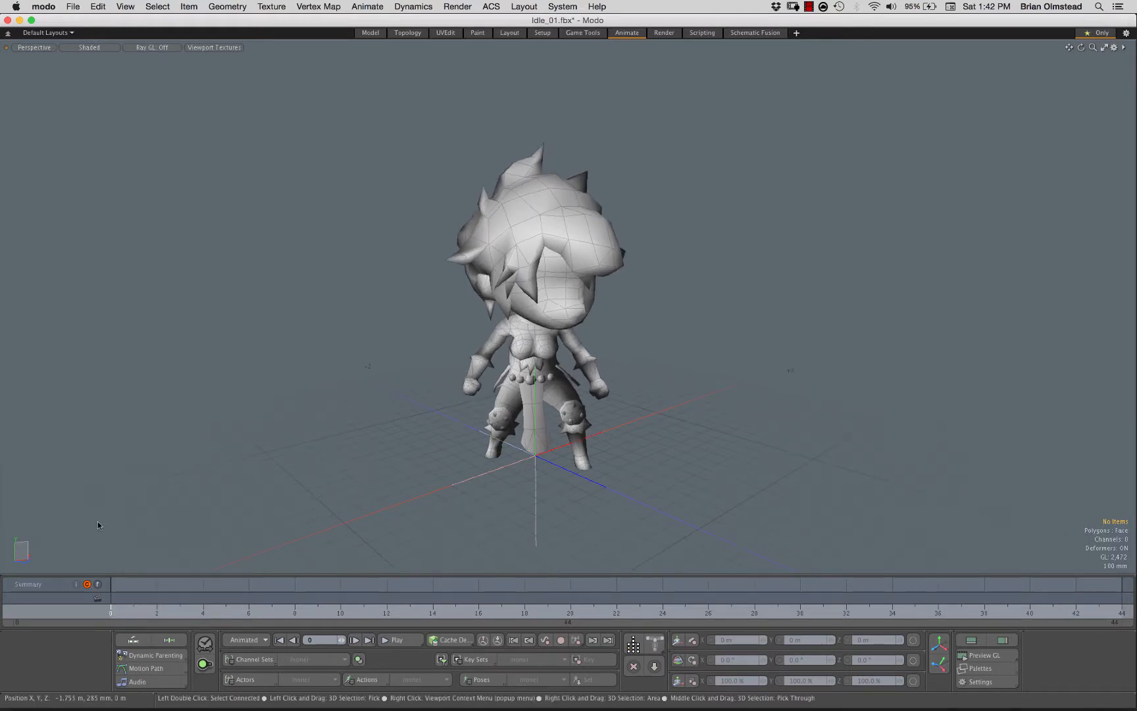
Scrub the timeline to frame 32 and back to frame 0, and clear the selection.
mouse_move(853, 608)
left_mouse_down()
mouse_move(937, 609)
mouse_move(800, 608)
mouse_move(984, 608)
mouse_move(823, 609)
mouse_move(869, 608)
mouse_move(846, 608)
left_mouse_up()
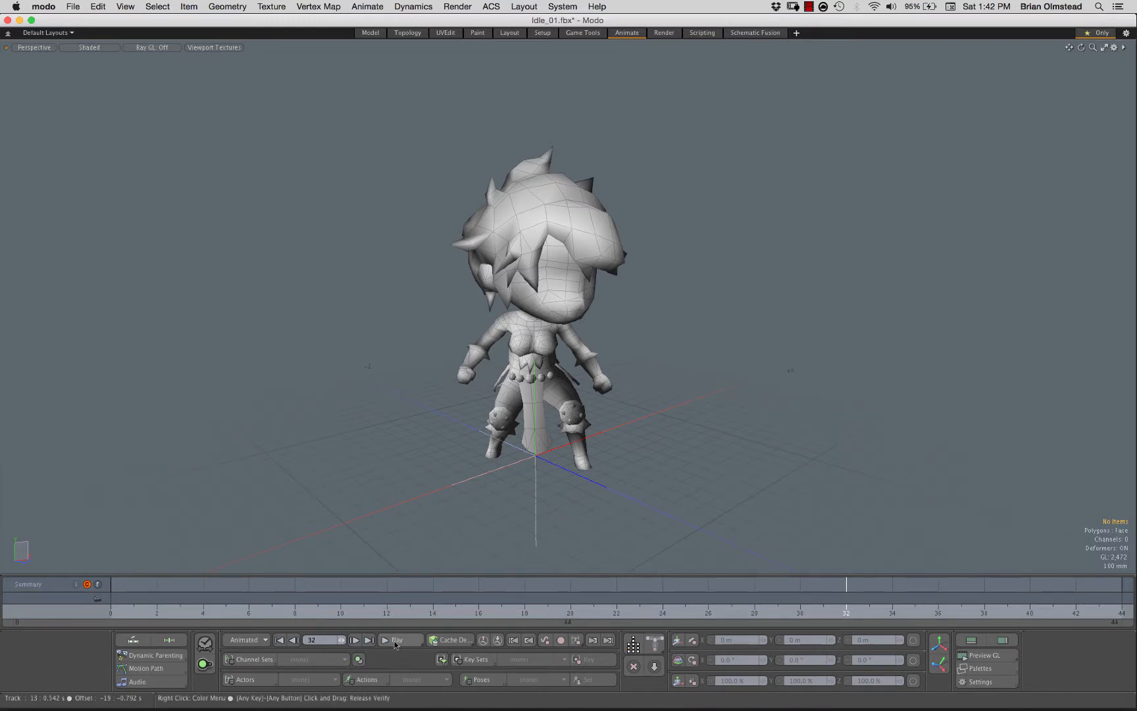
mouse_move(490, 608)
left_mouse_down()
mouse_move(524, 615)
mouse_move(494, 630)
left_mouse_up()
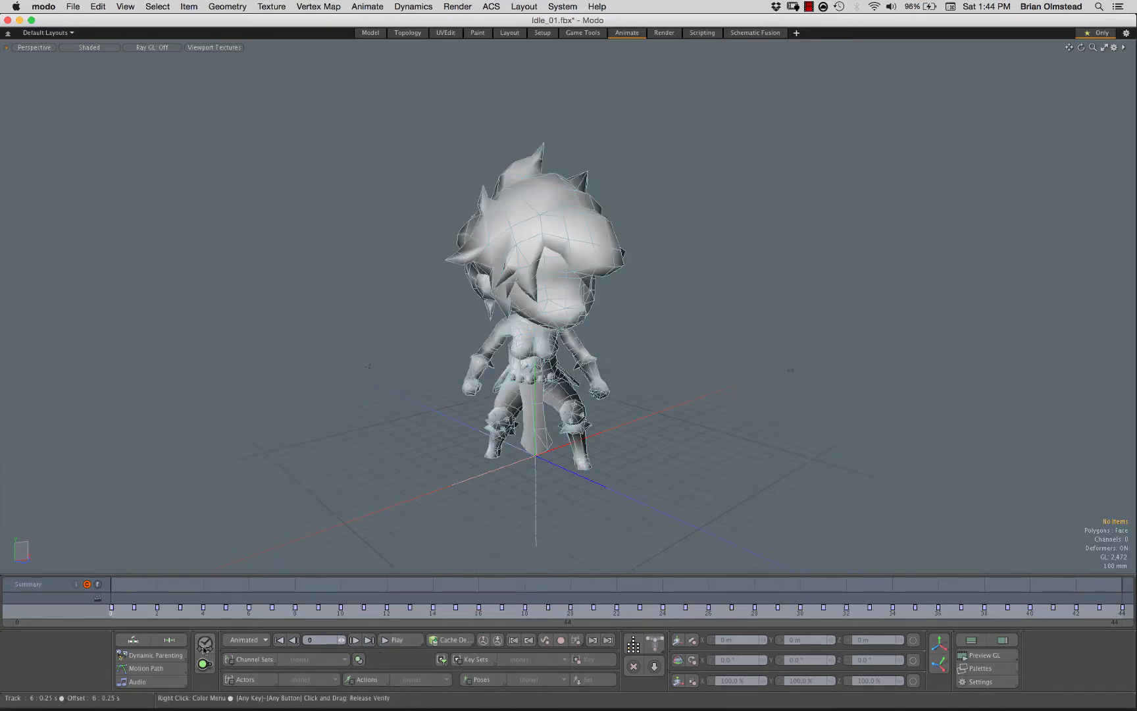
left_click(276, 510)
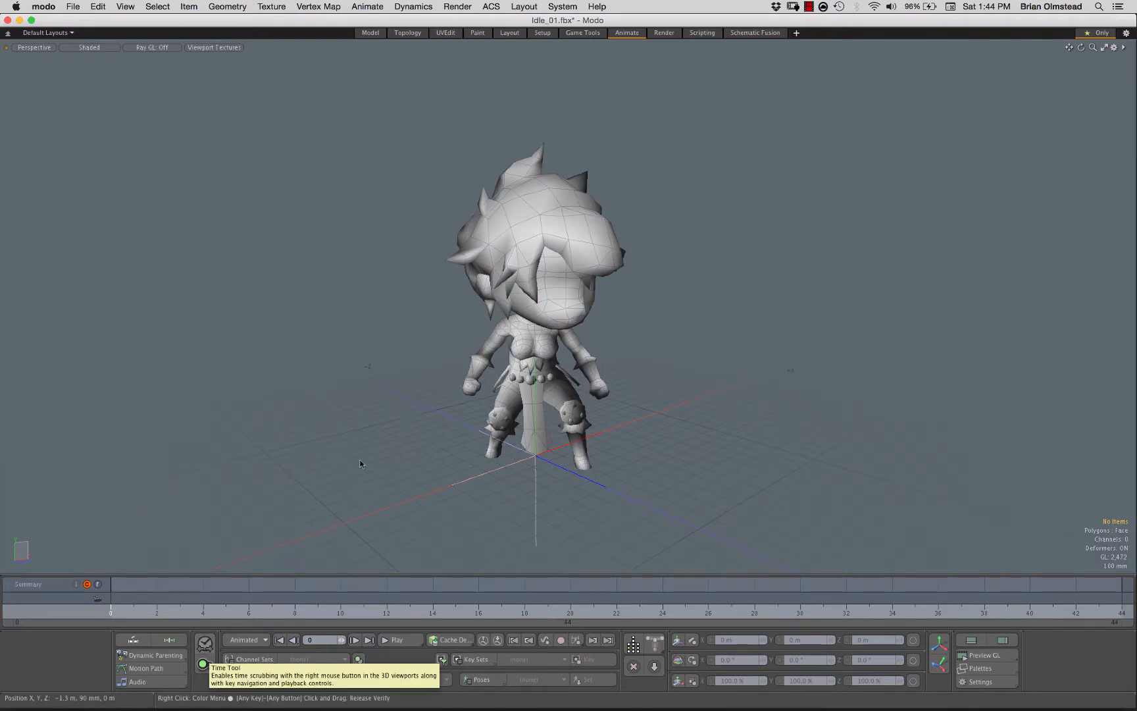
Activate the Time Tool and review its Auto Play Range and viewport region options.
left_click(204, 643)
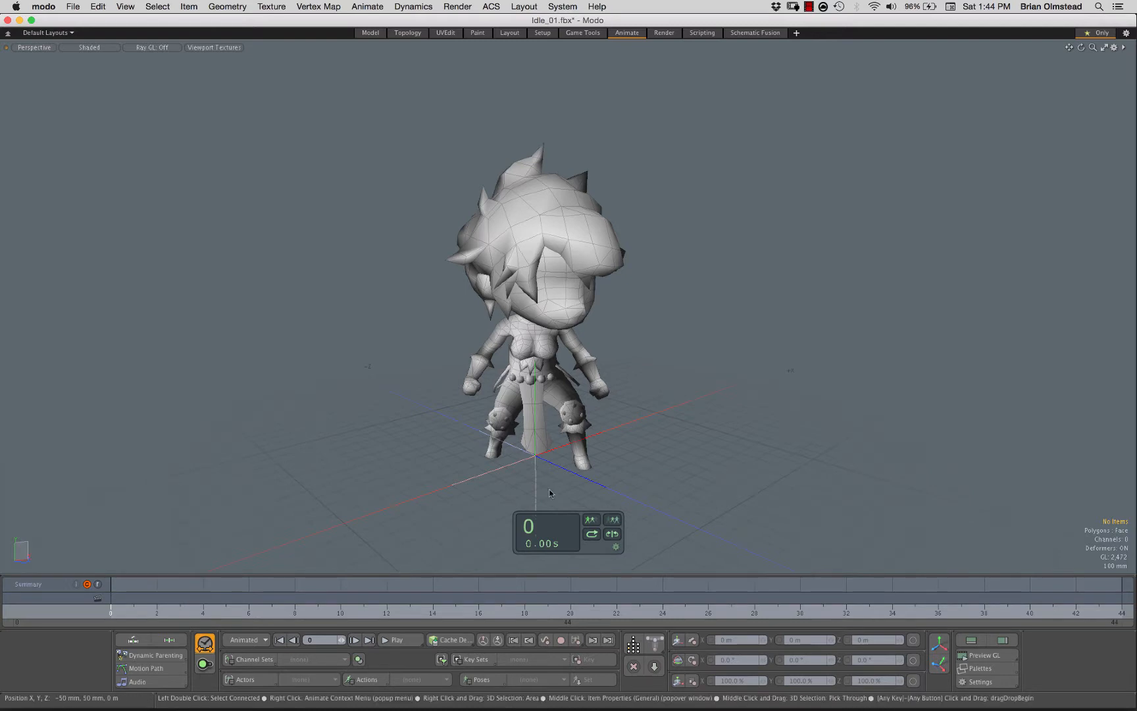
left_click(615, 547)
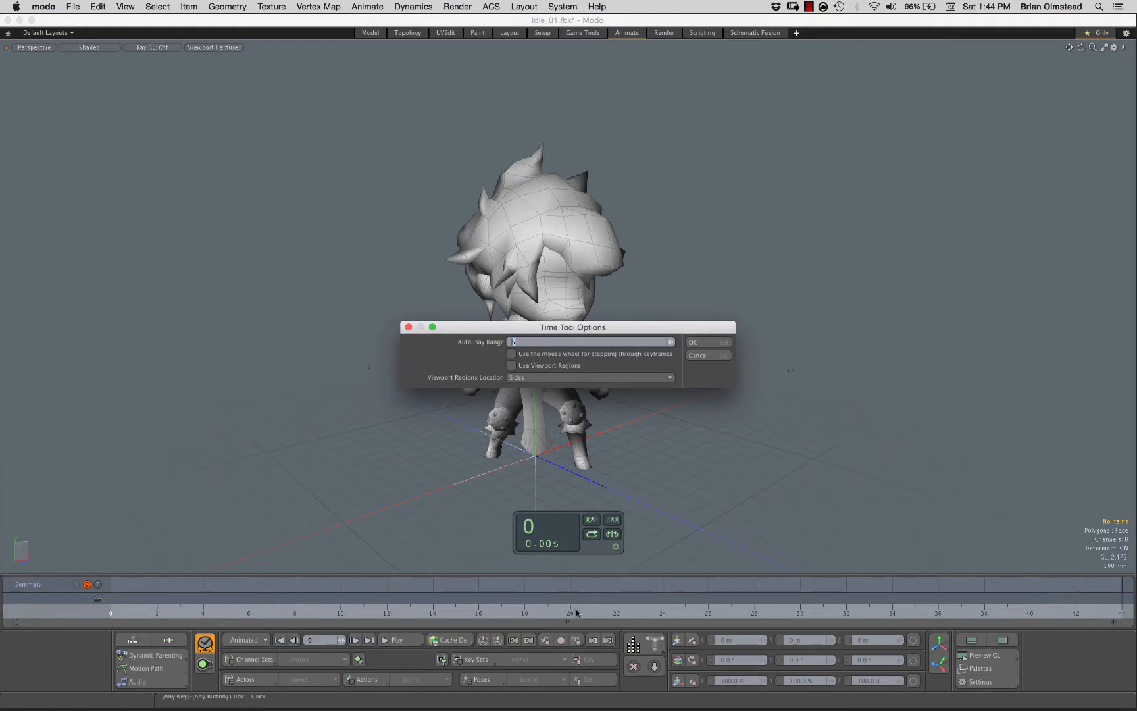
left_click(691, 344)
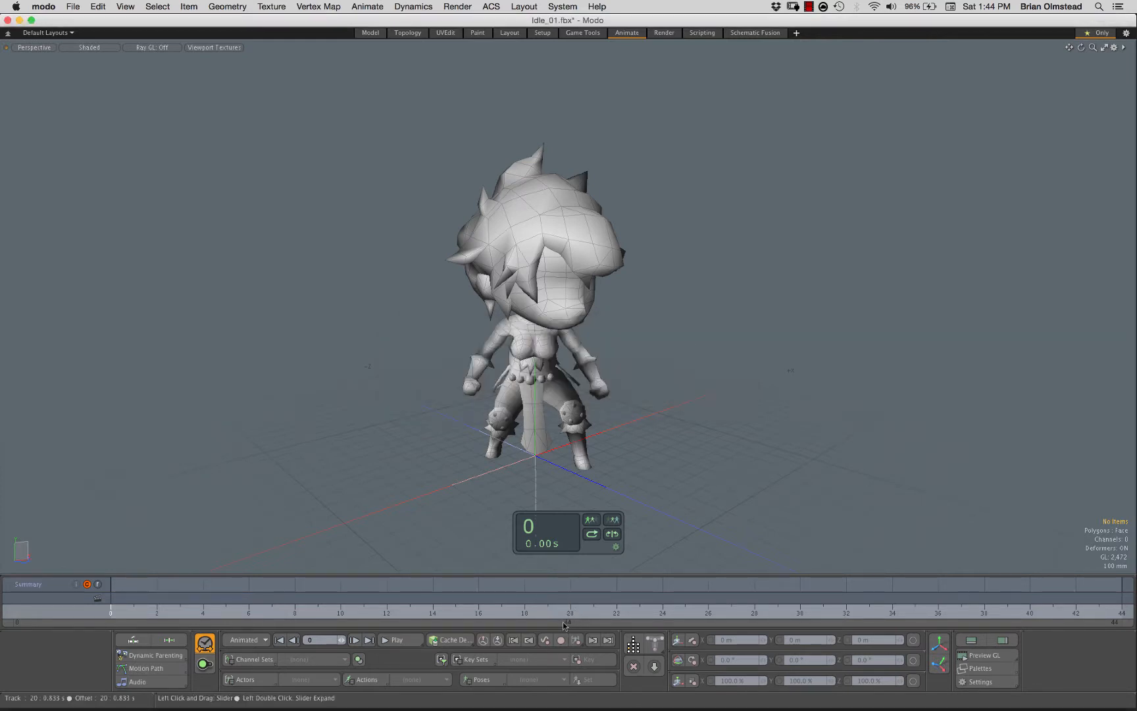
Move to frame 20, try scrubbing in the viewport, and recheck the Time Tool options.
left_click(582, 617)
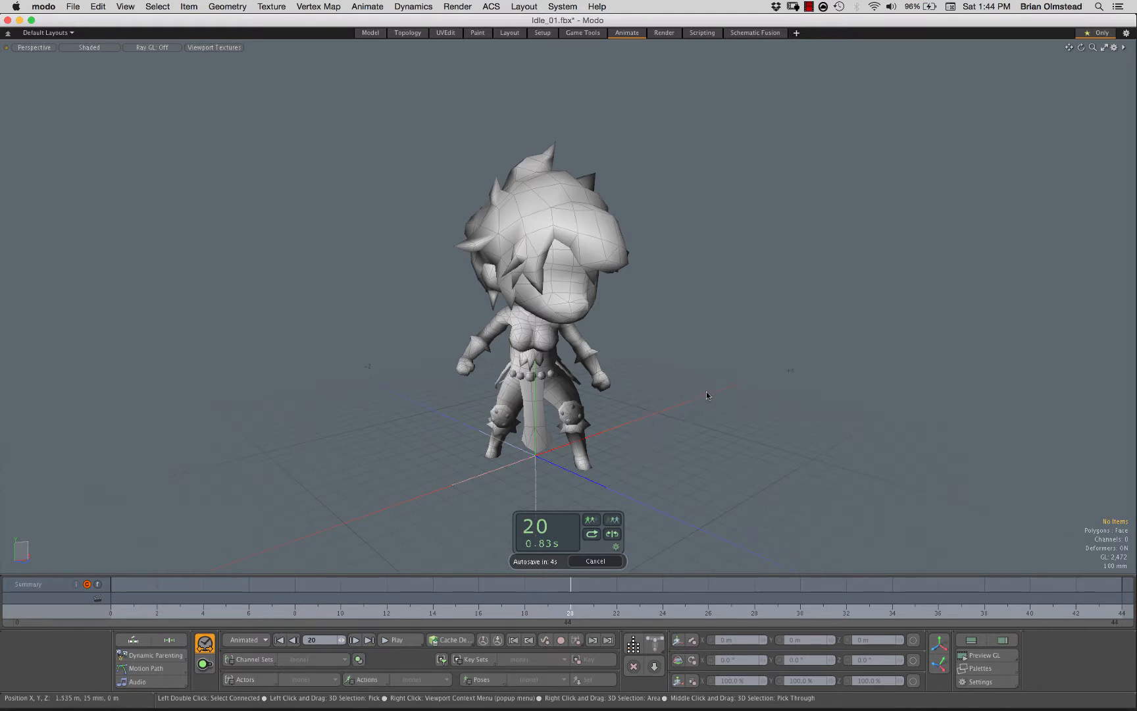
mouse_move(703, 383)
left_mouse_down()
mouse_move(727, 383)
mouse_move(660, 394)
mouse_move(649, 370)
mouse_move(687, 369)
left_mouse_up()
left_click(615, 547)
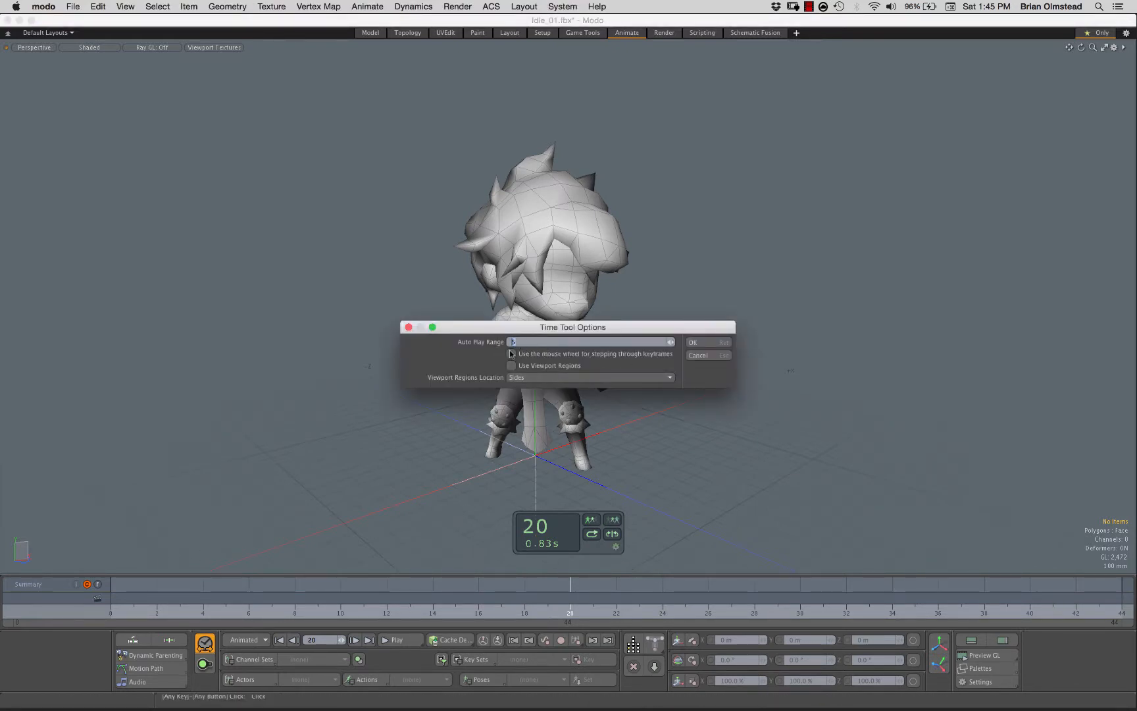
left_click(694, 343)
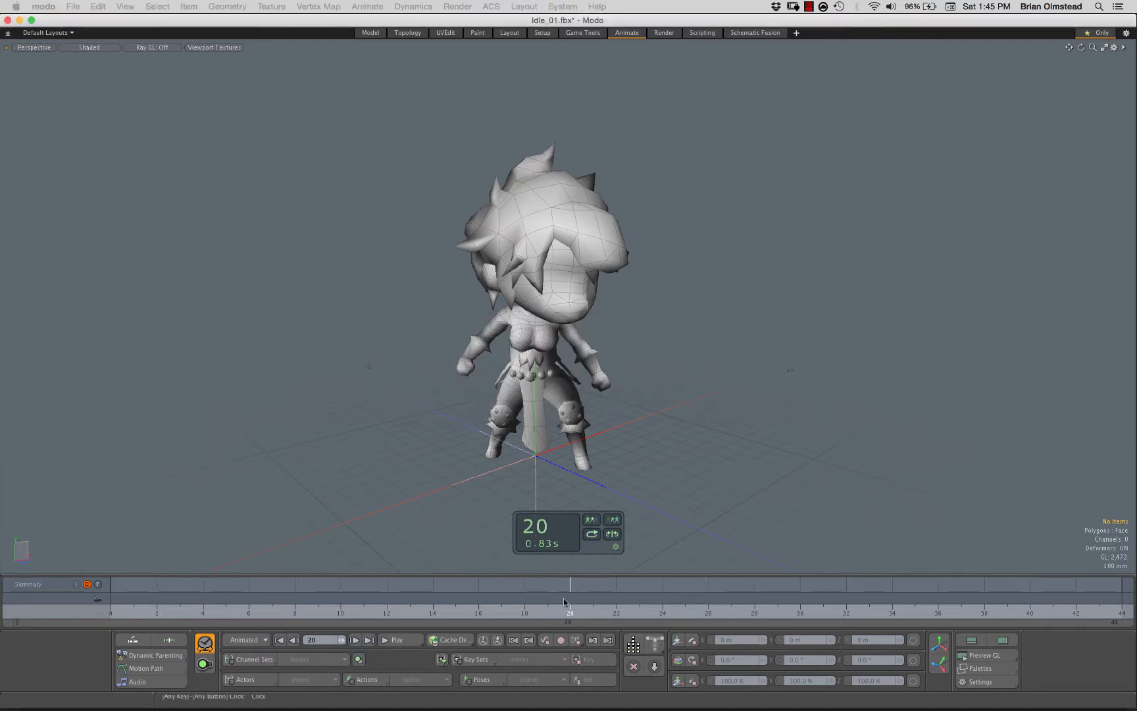
Advance to frame 21 and scrub the animation in the viewport with the Time Tool.
key("Right")
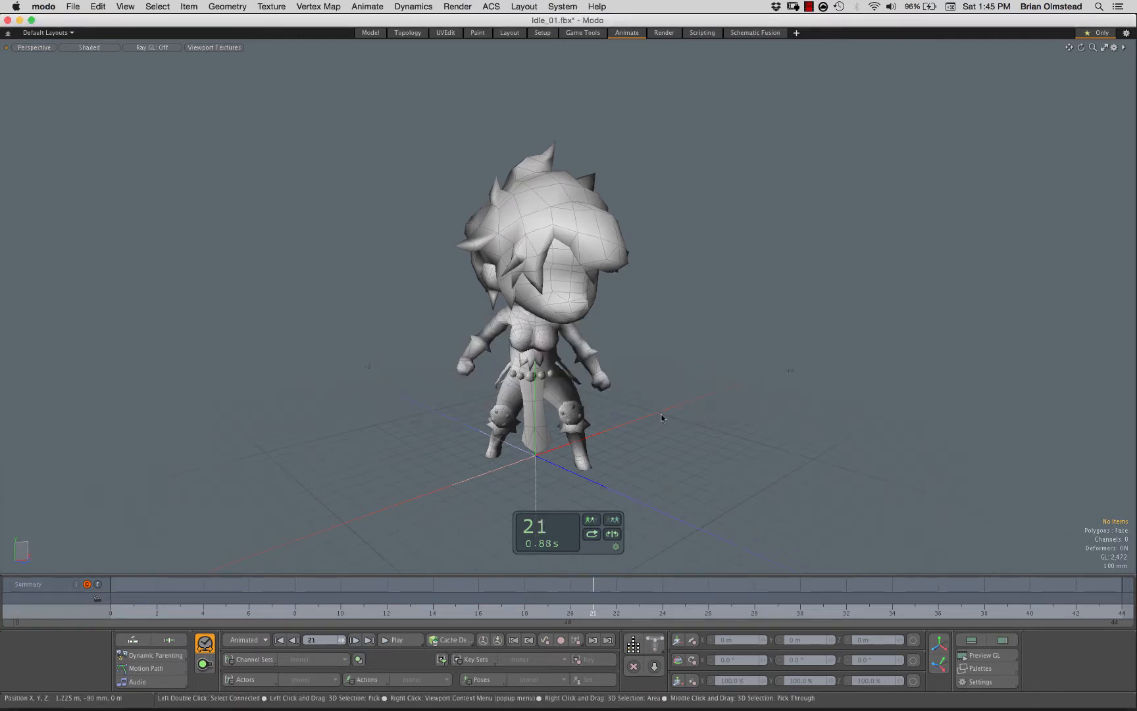
left_click_drag(655, 400, 891, 400)
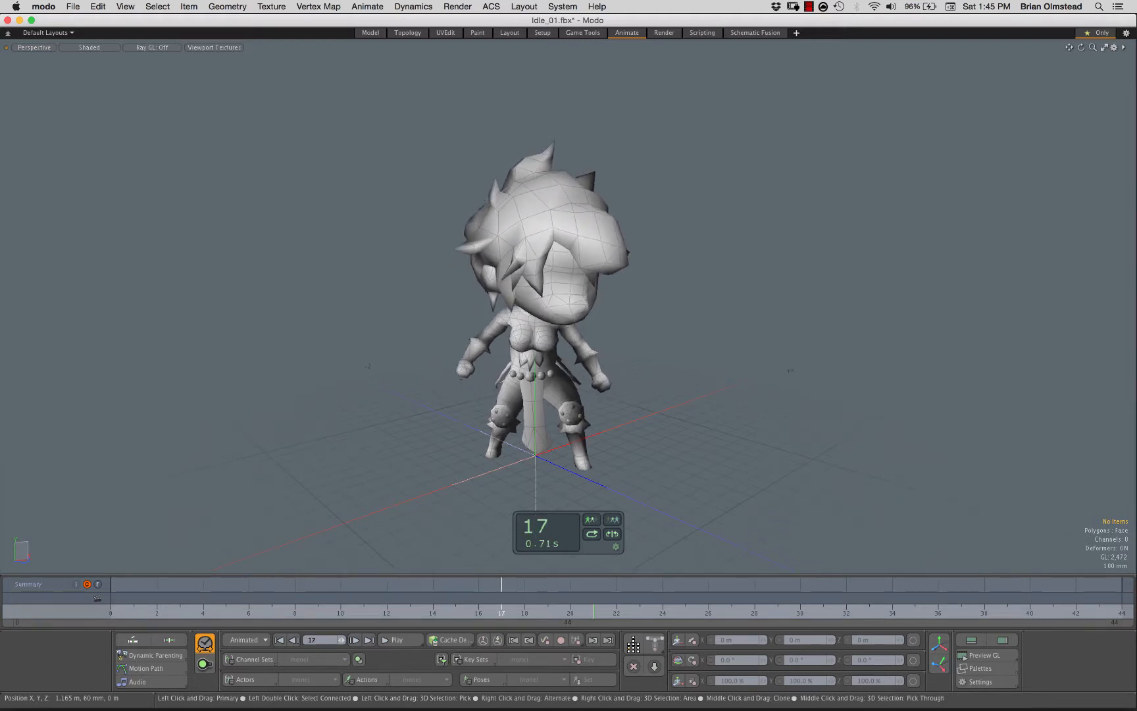
key("Escape")
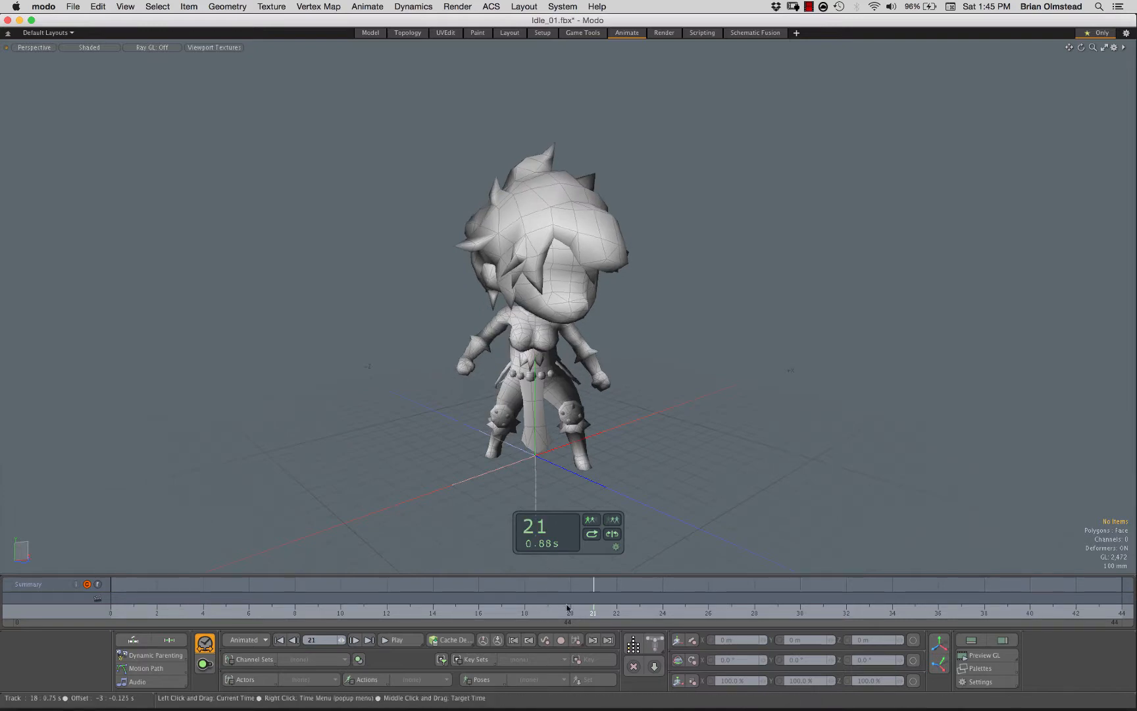
At frame 30, confirm the Time Tool's Auto Play Range and turn the tool off.
left_click(801, 613)
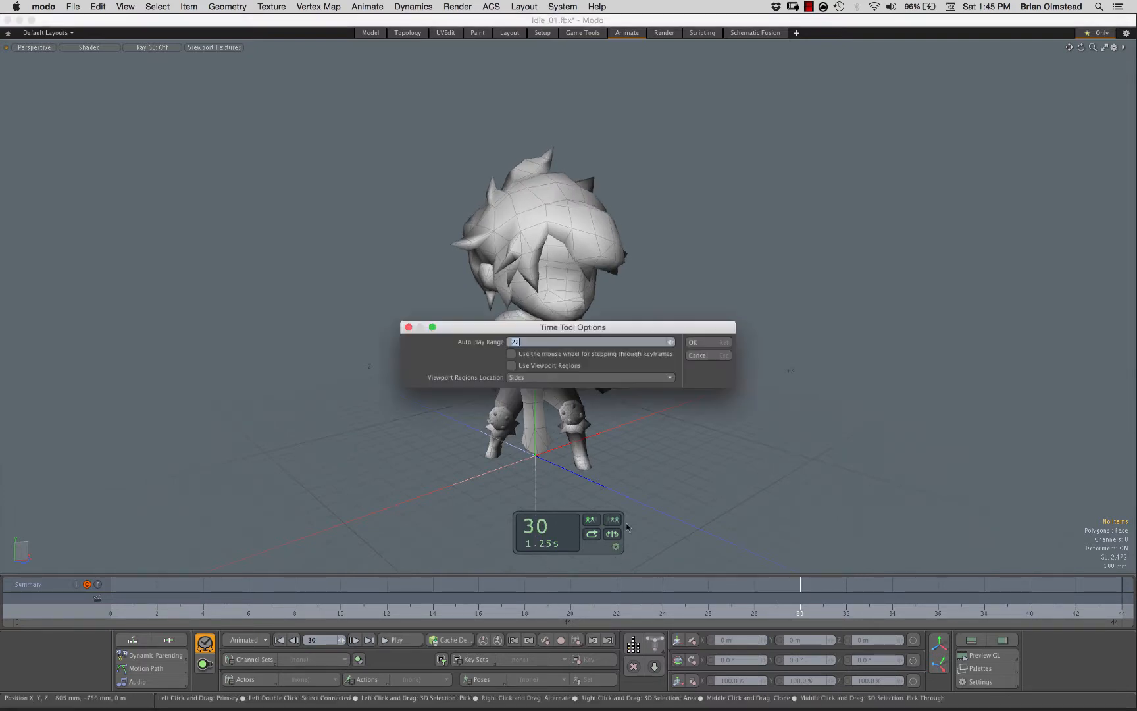
left_click(615, 546)
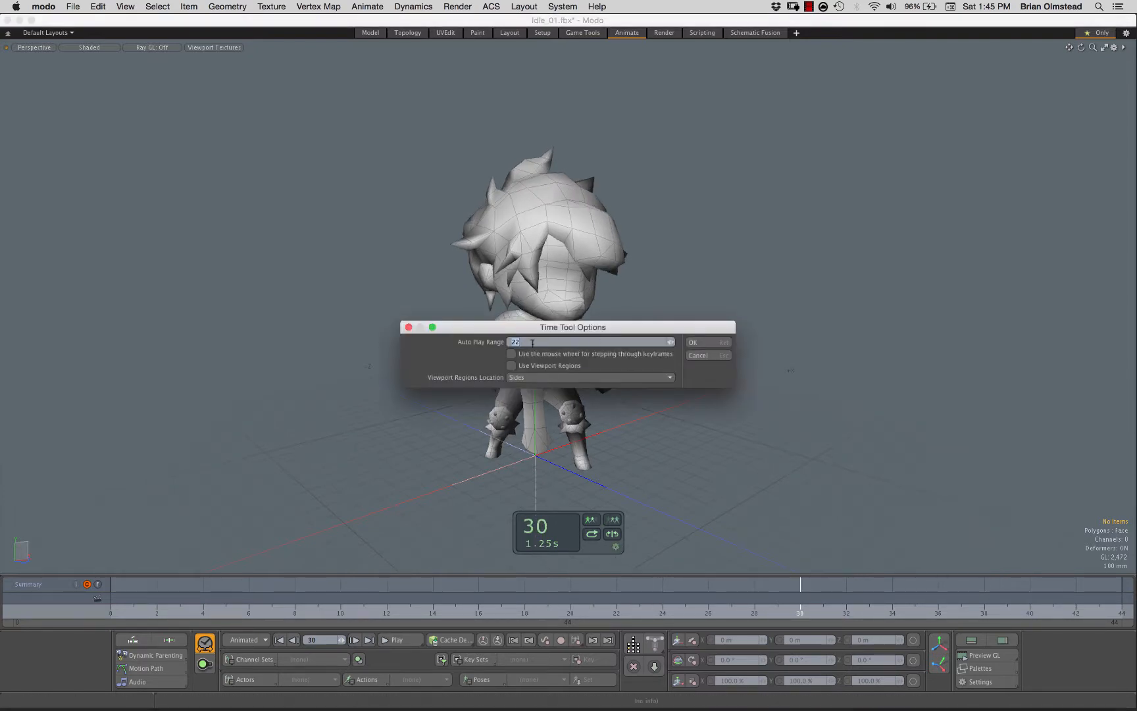
key("Return")
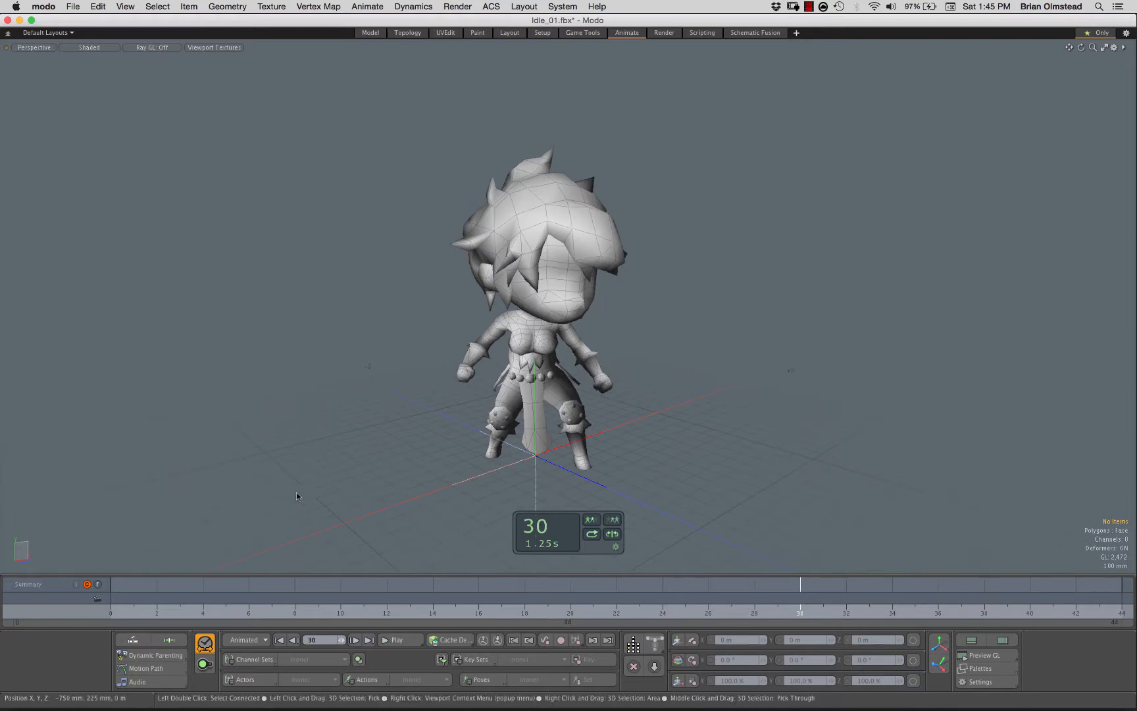
left_click(205, 643)
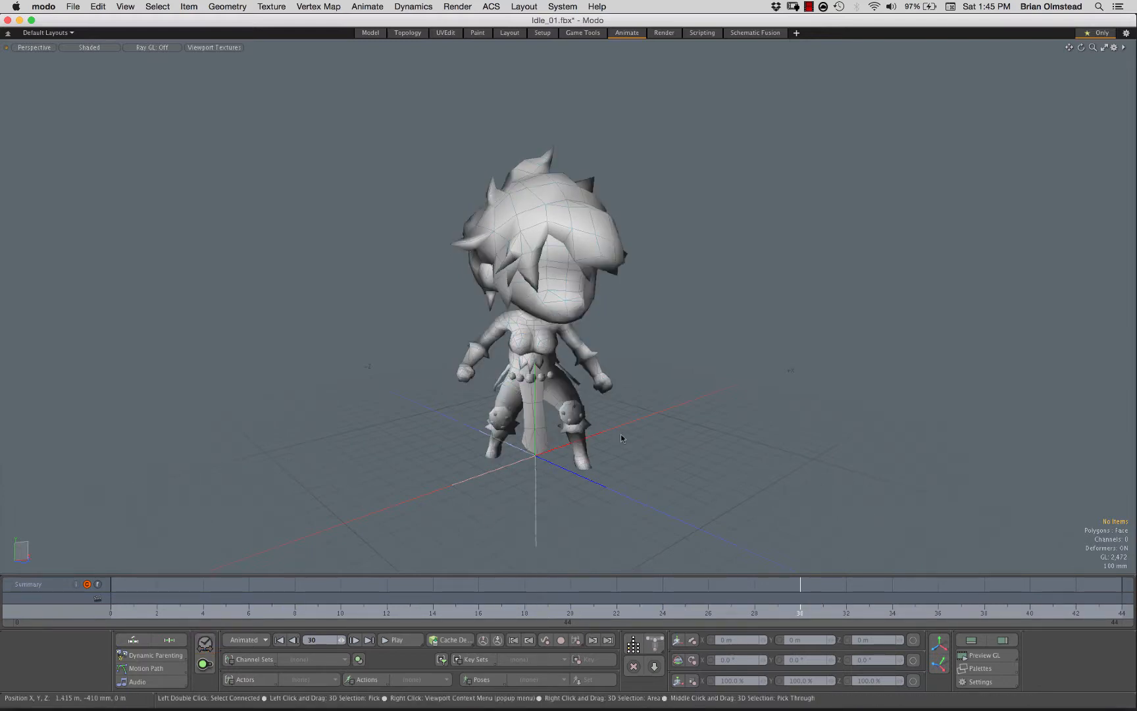
Look over the frame rate choices in the playback settings and set the Scene End to 100.
left_click(976, 684)
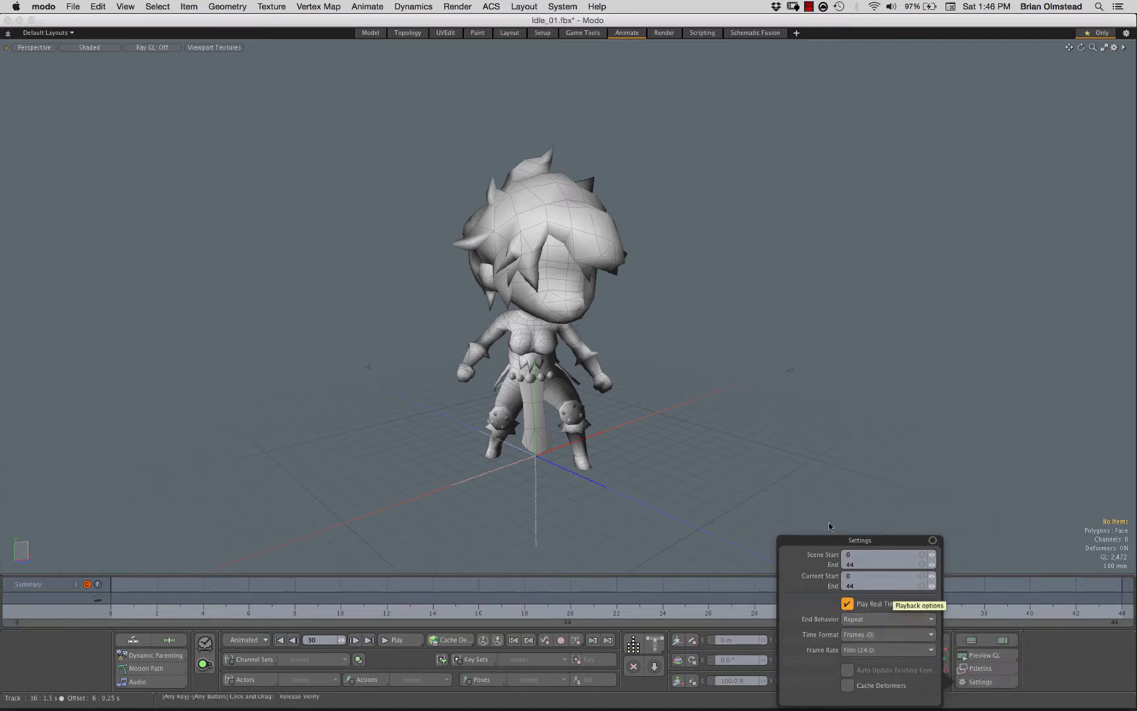
left_click(885, 651)
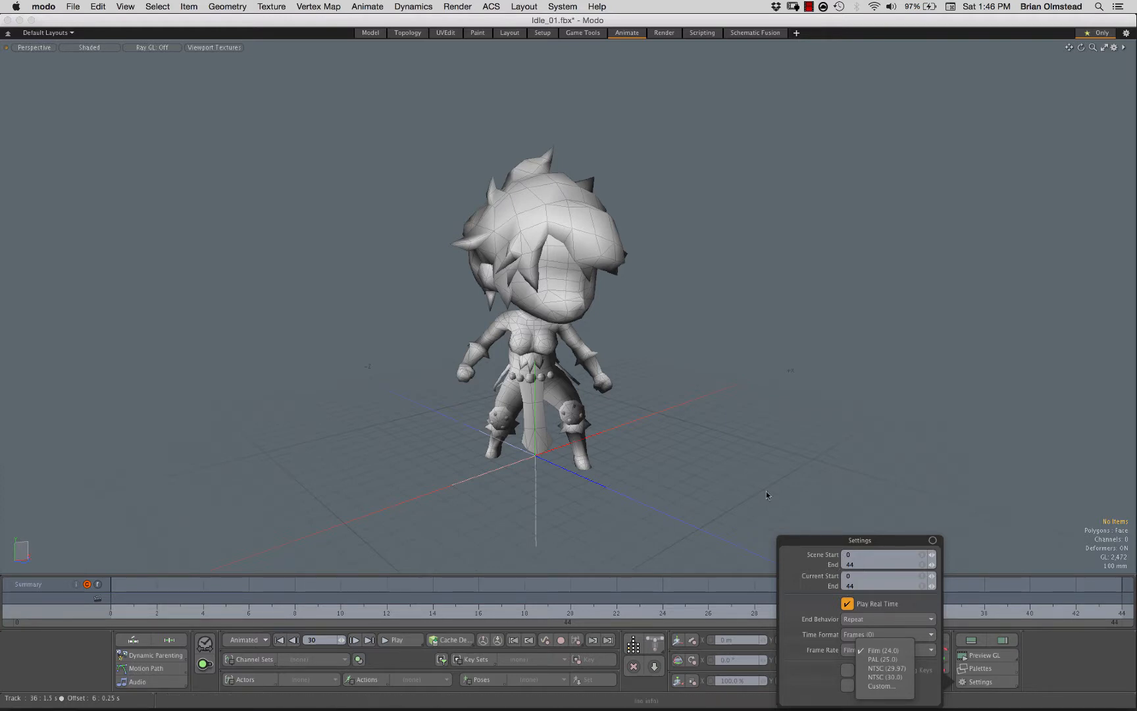
left_click(858, 566)
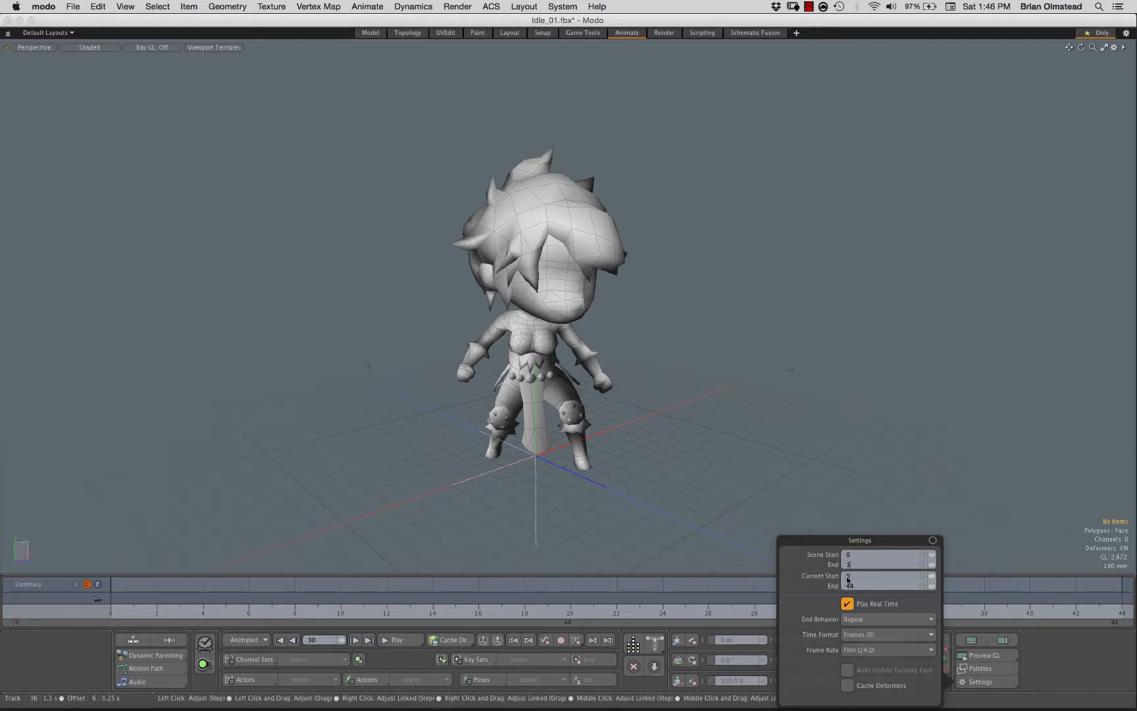
key("Return")
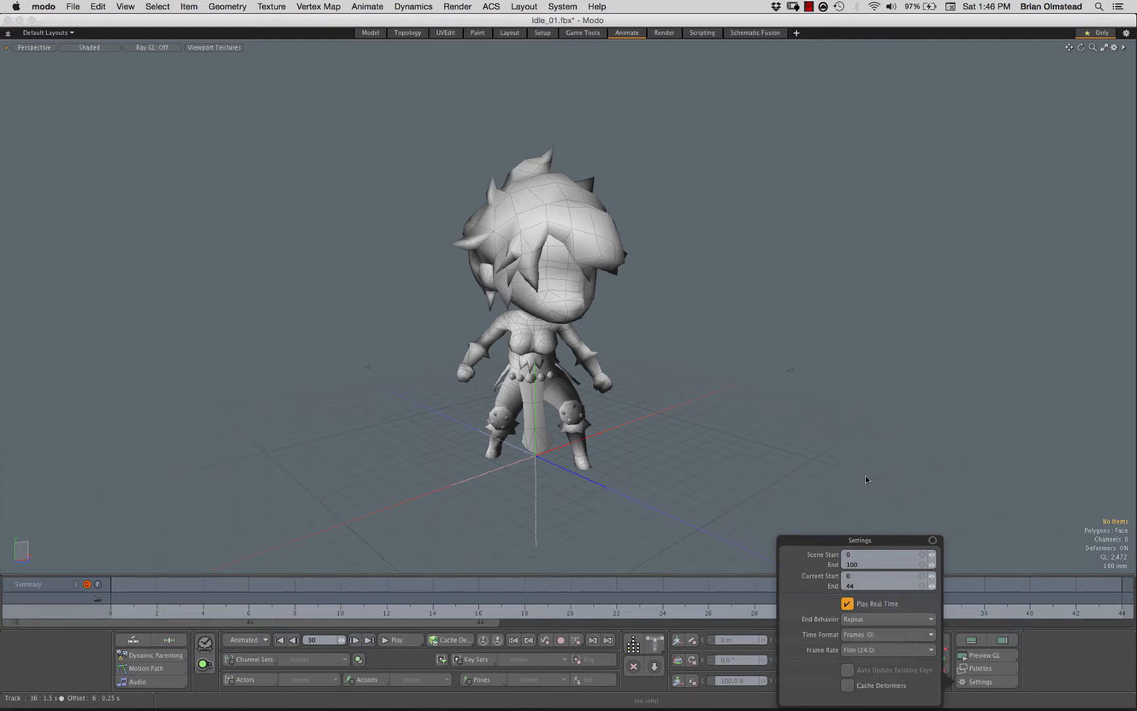
Preview the animation within the current range, and set the Current End to 100 in the playback settings.
left_click(400, 640)
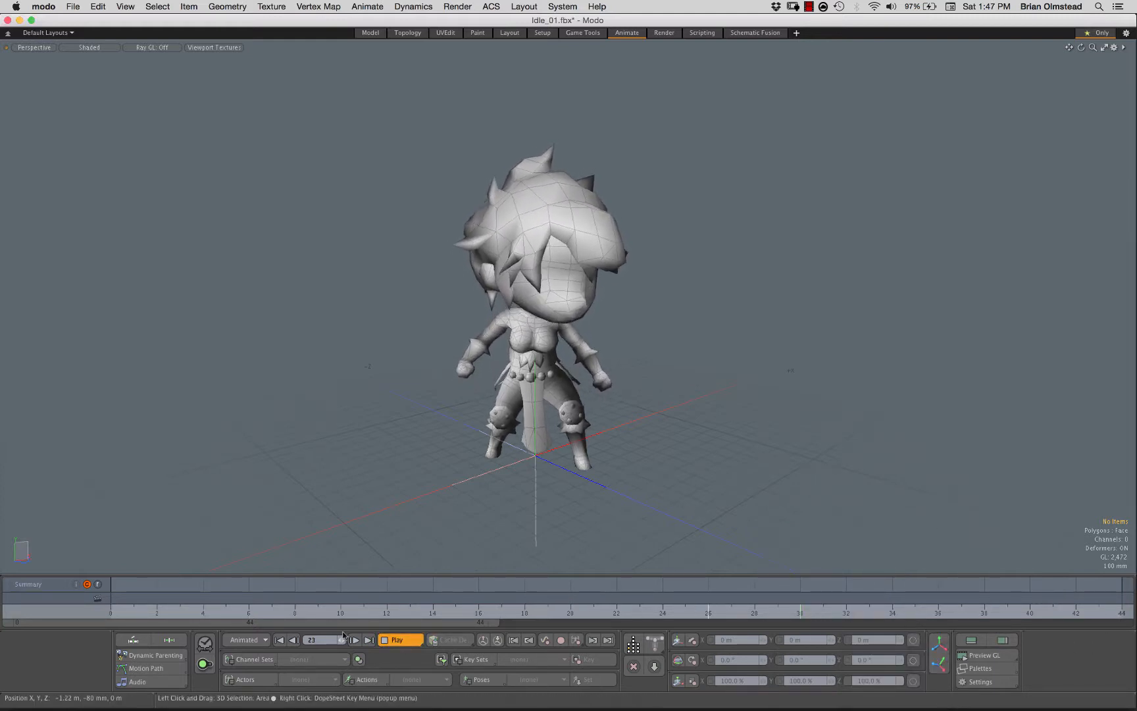
left_click(396, 640)
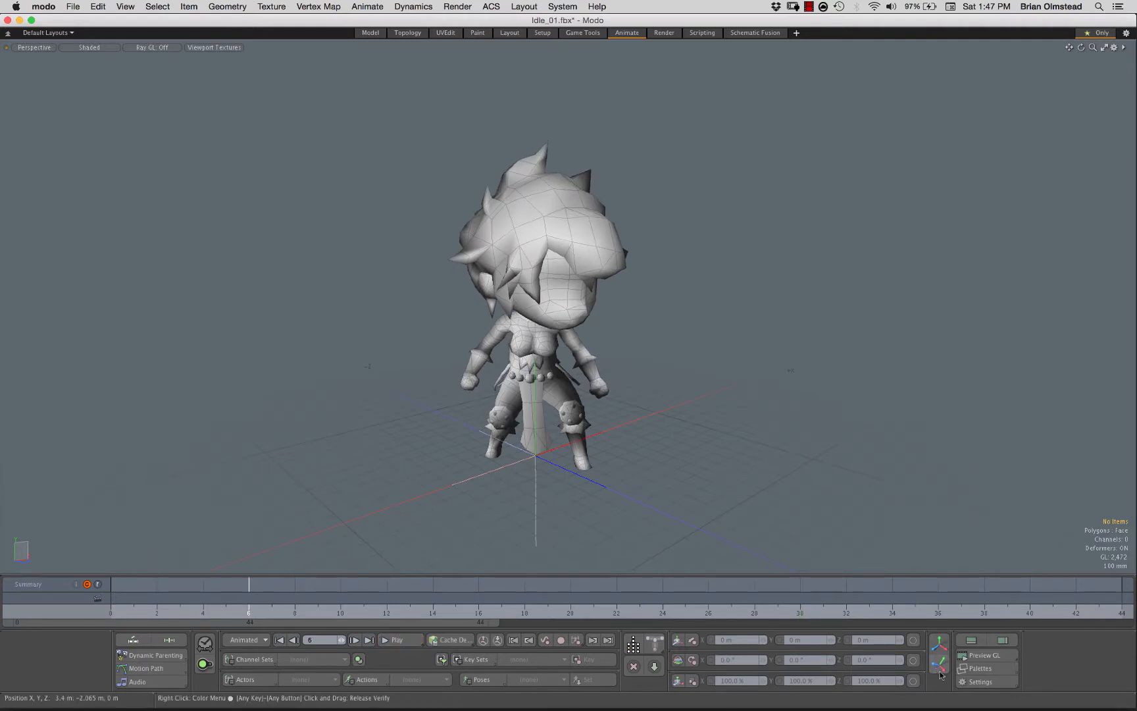
left_click(974, 682)
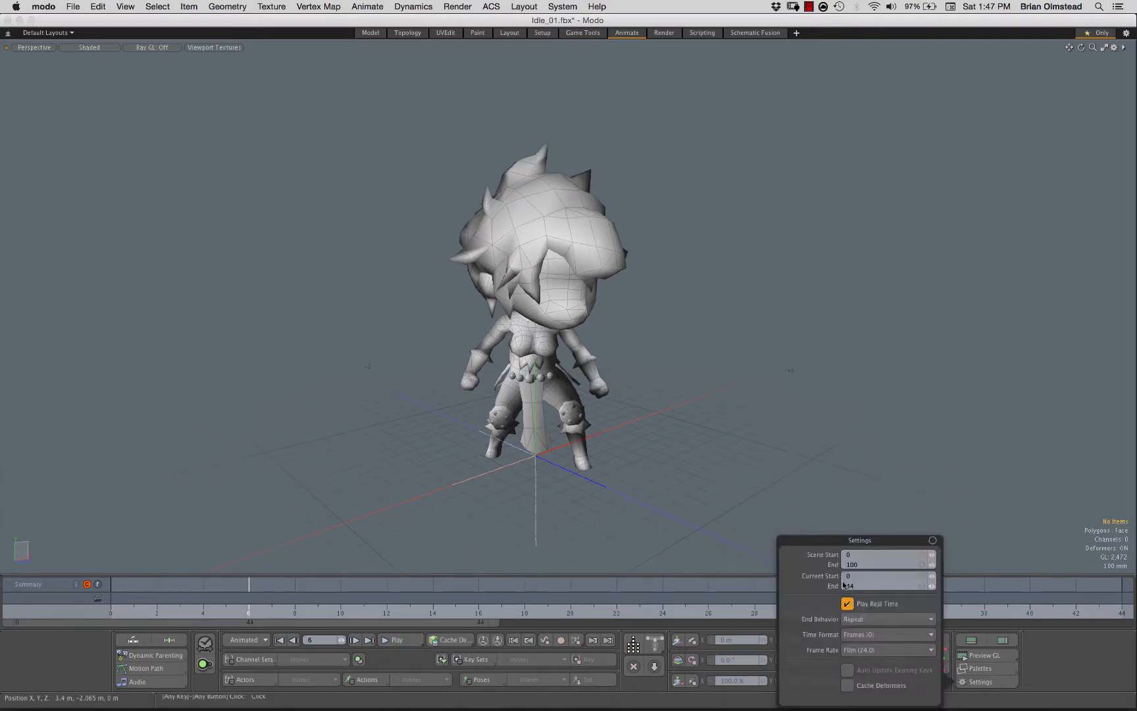
key("Return")
key("Return")
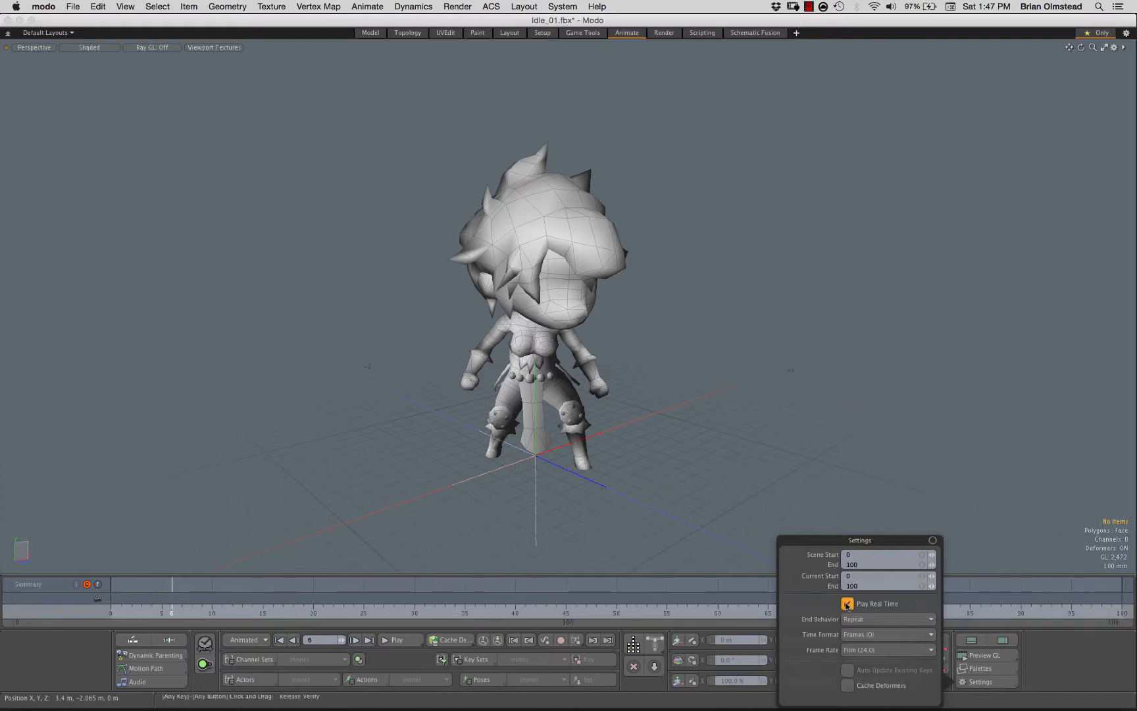
Play the animation over the 0 to 100 range, review the playback settings, and stop it.
left_click(404, 636)
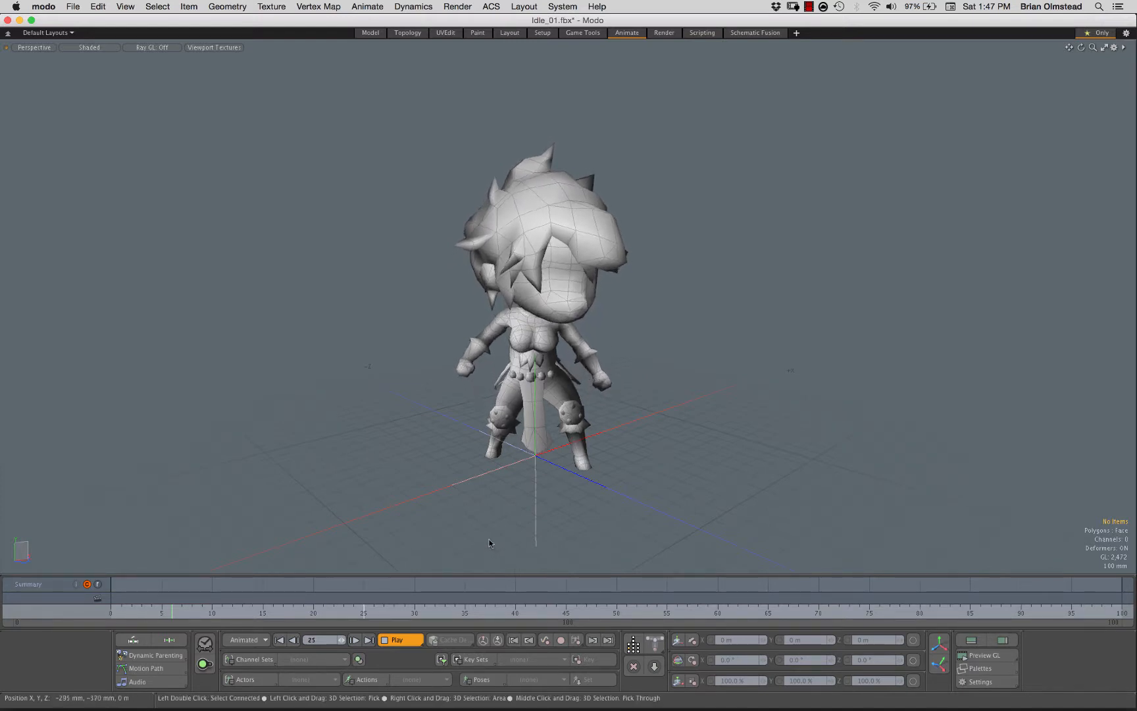
left_click(977, 681)
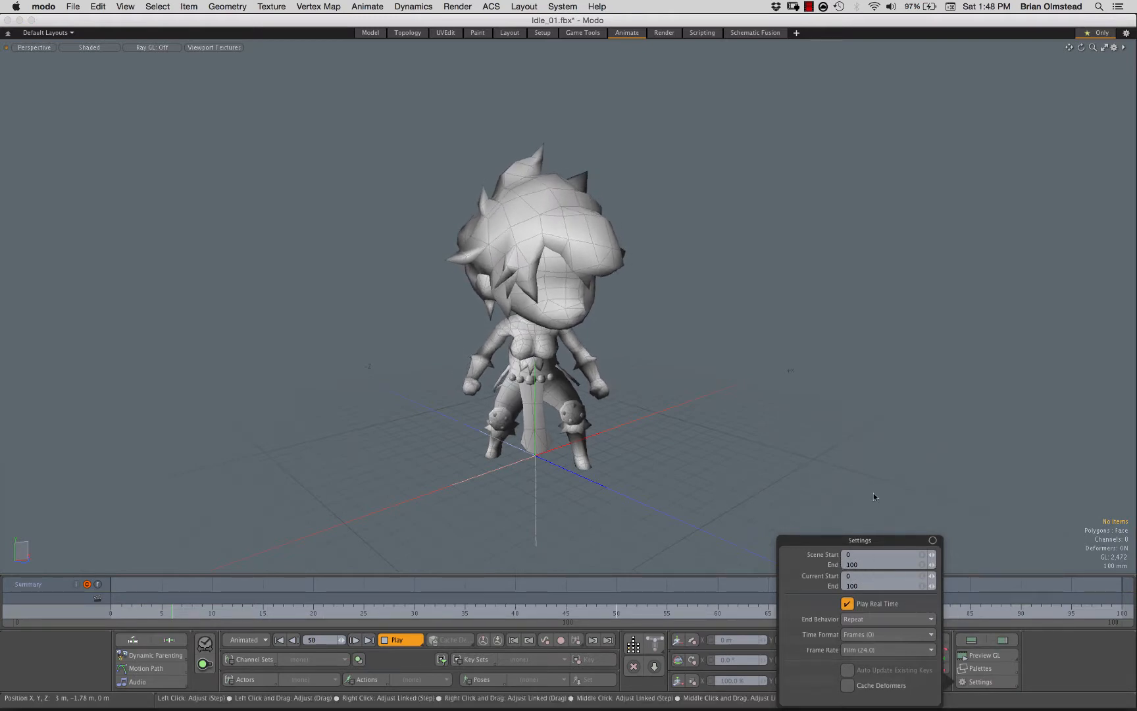
left_click(395, 640)
Return to frame 0 and shorten the timeline's current range to end at frame 44.
left_click_drag(171, 613, 110, 613)
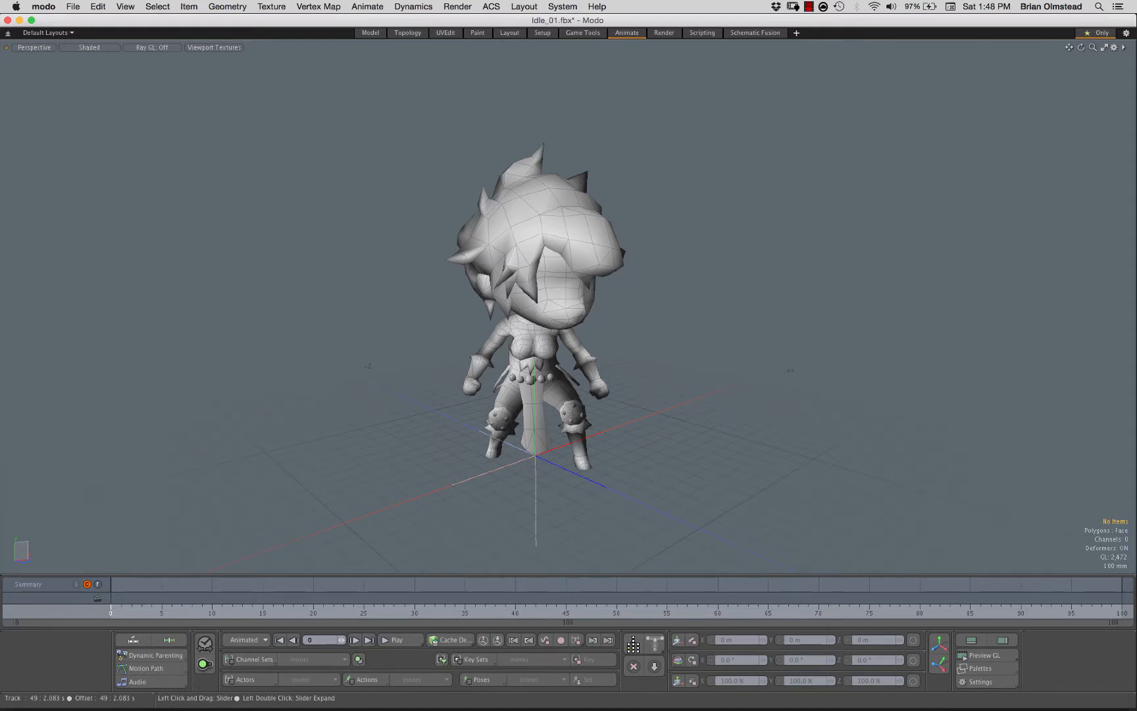
left_click_drag(1113, 622, 498, 622)
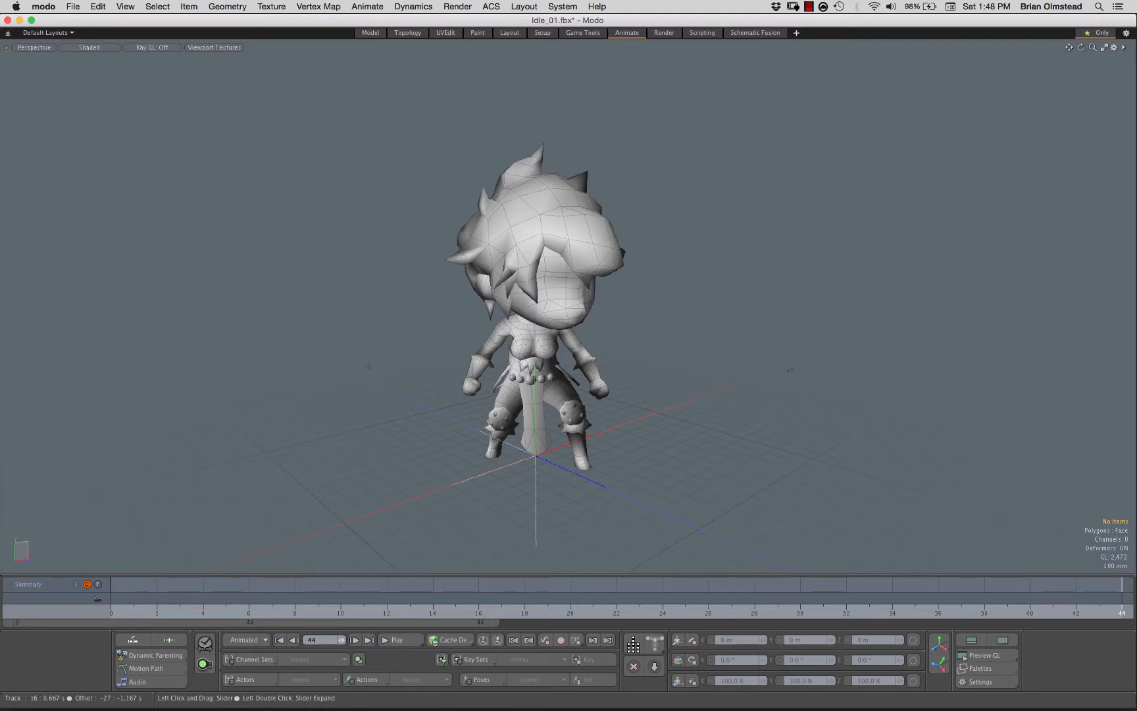
Slide the timeline's current range to the end of the scene and extend its start back to frame 45.
left_click_drag(478, 622, 671, 622)
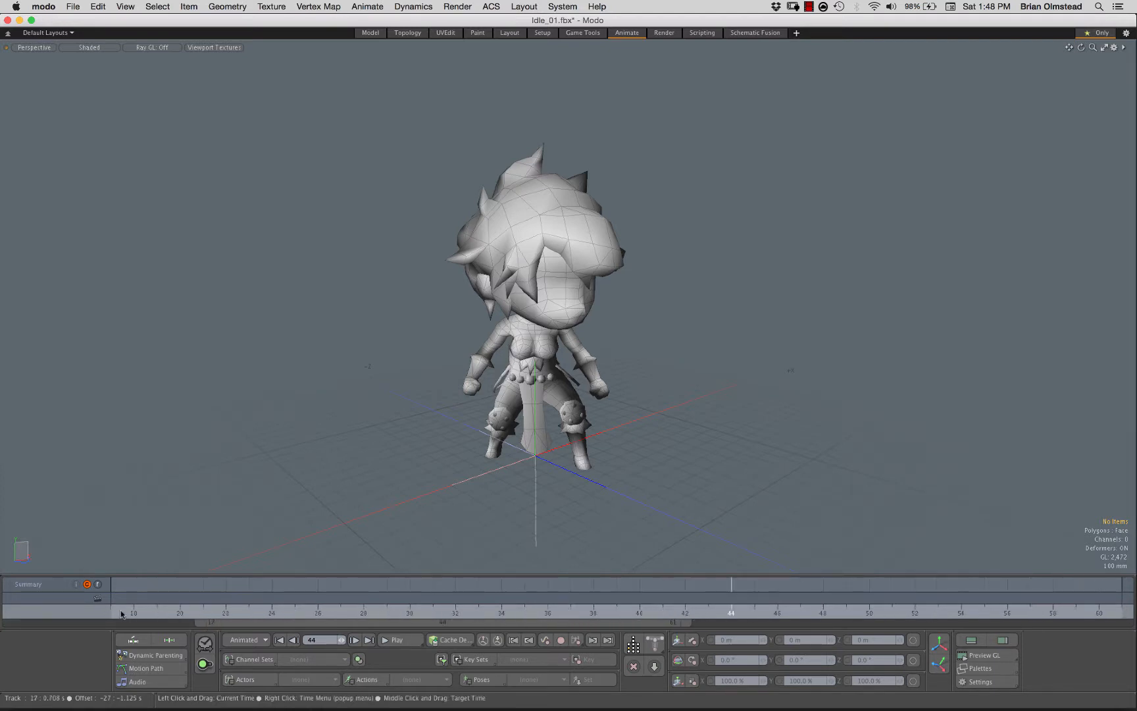
left_click_drag(254, 624, 644, 624)
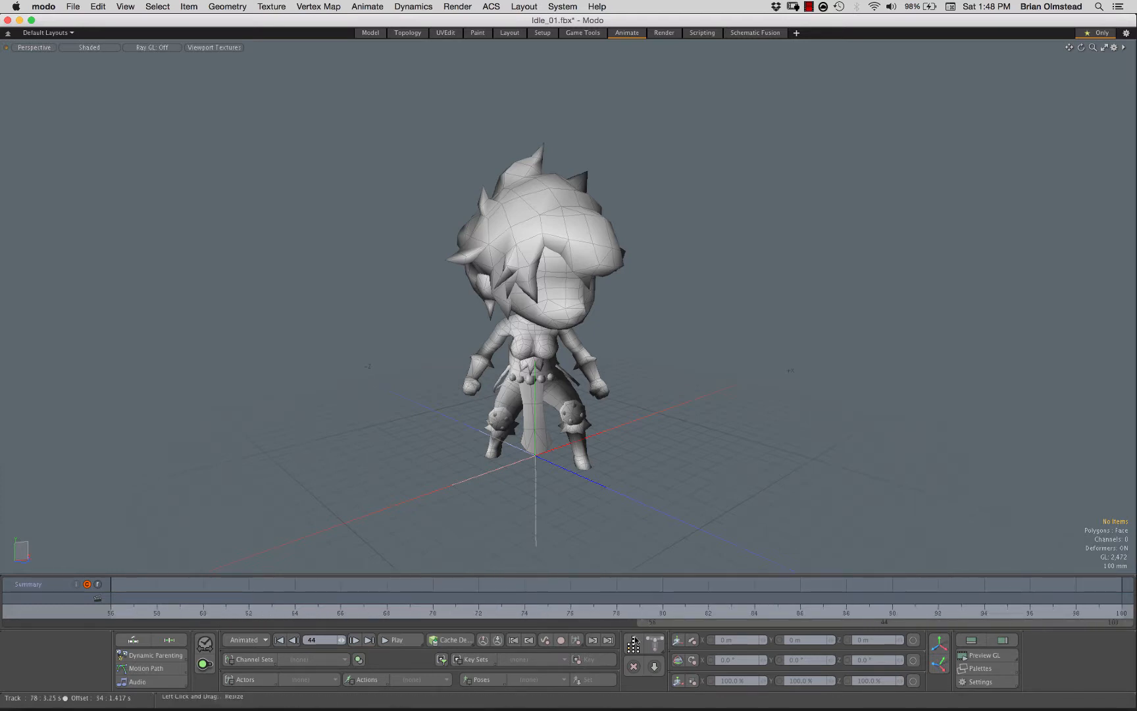
left_click_drag(645, 624, 515, 624)
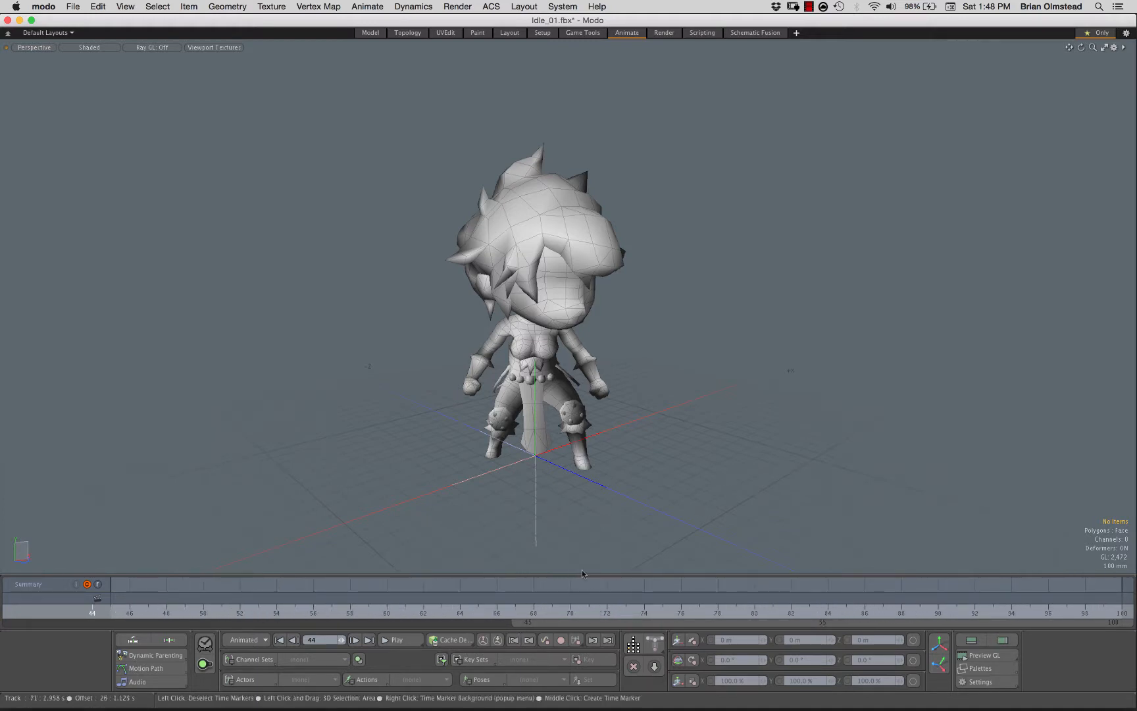
Play the animation from frame 45 over the 45 to 100 range, and stop it.
left_click(110, 612)
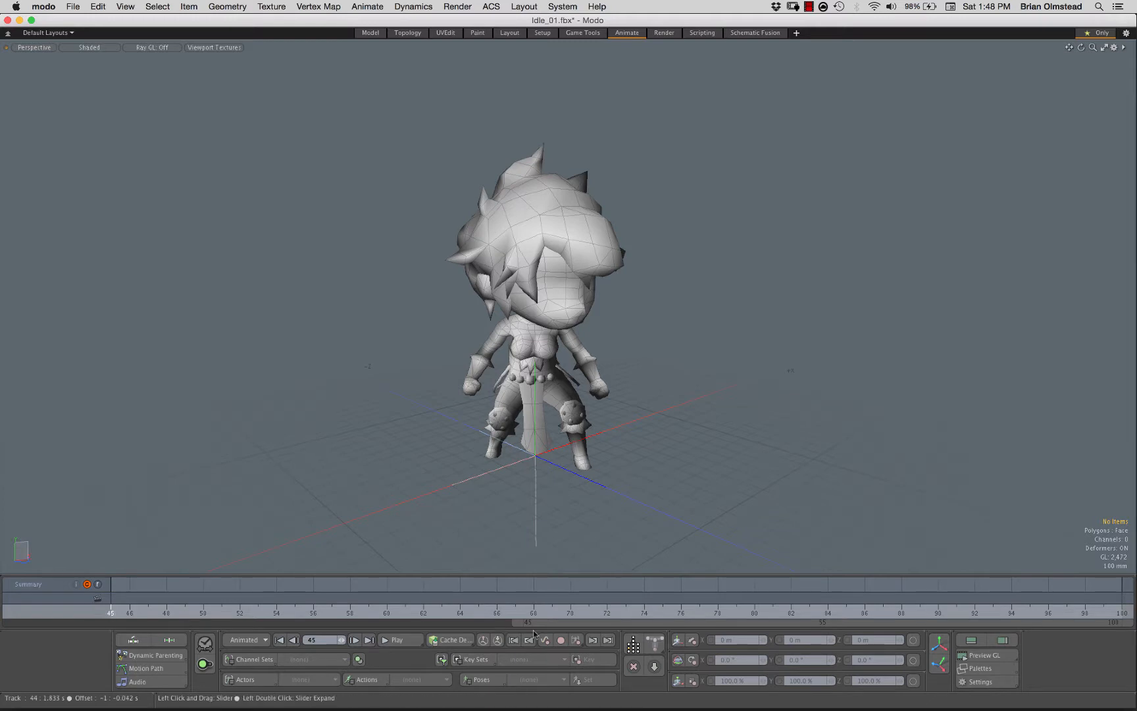
left_click(396, 640)
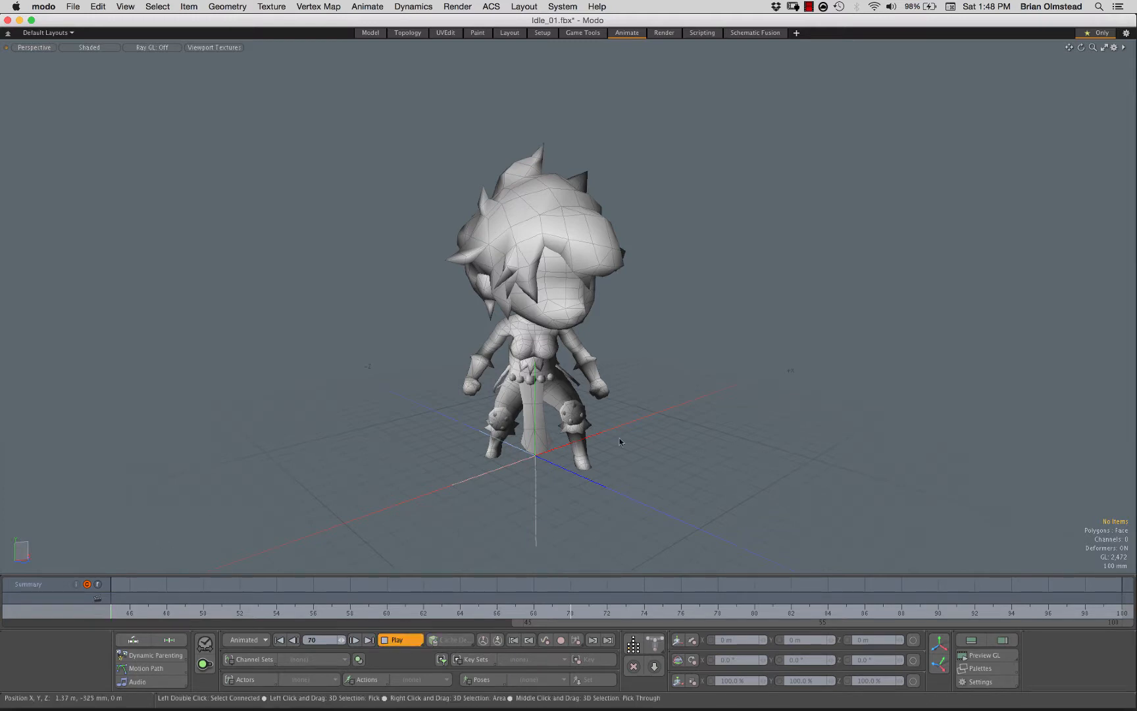
left_click(112, 613)
left_click(405, 642)
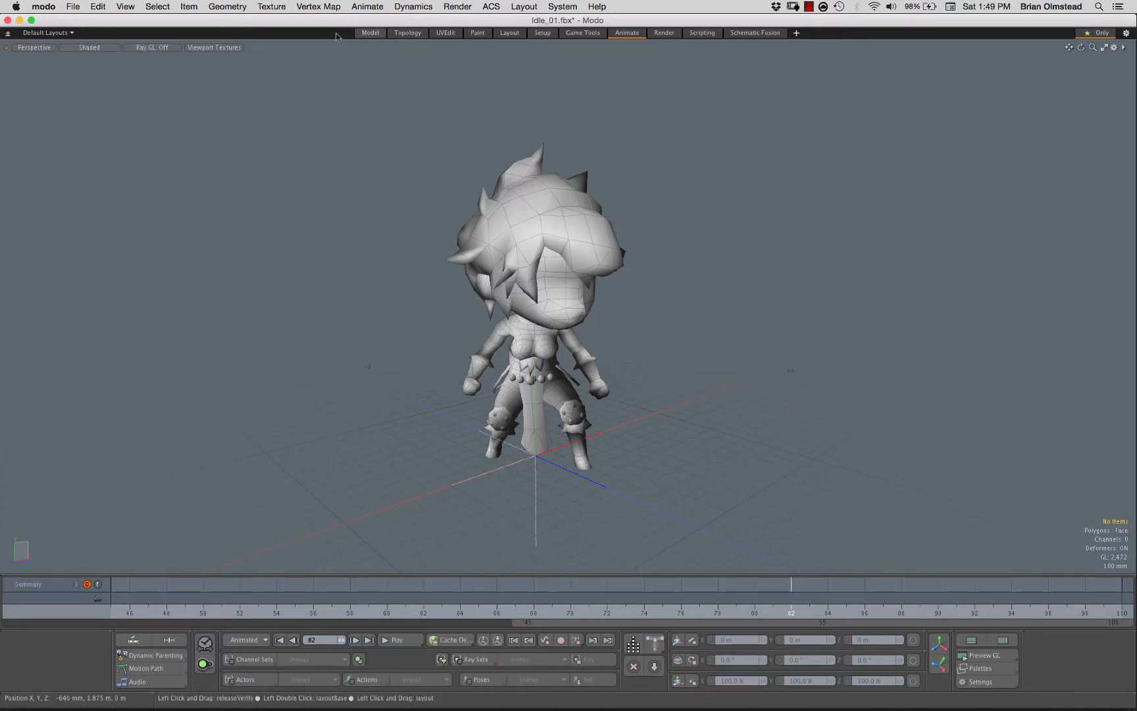
In the Model layout, close the Idle_01.fbx scene without saving its changes.
left_click(370, 33)
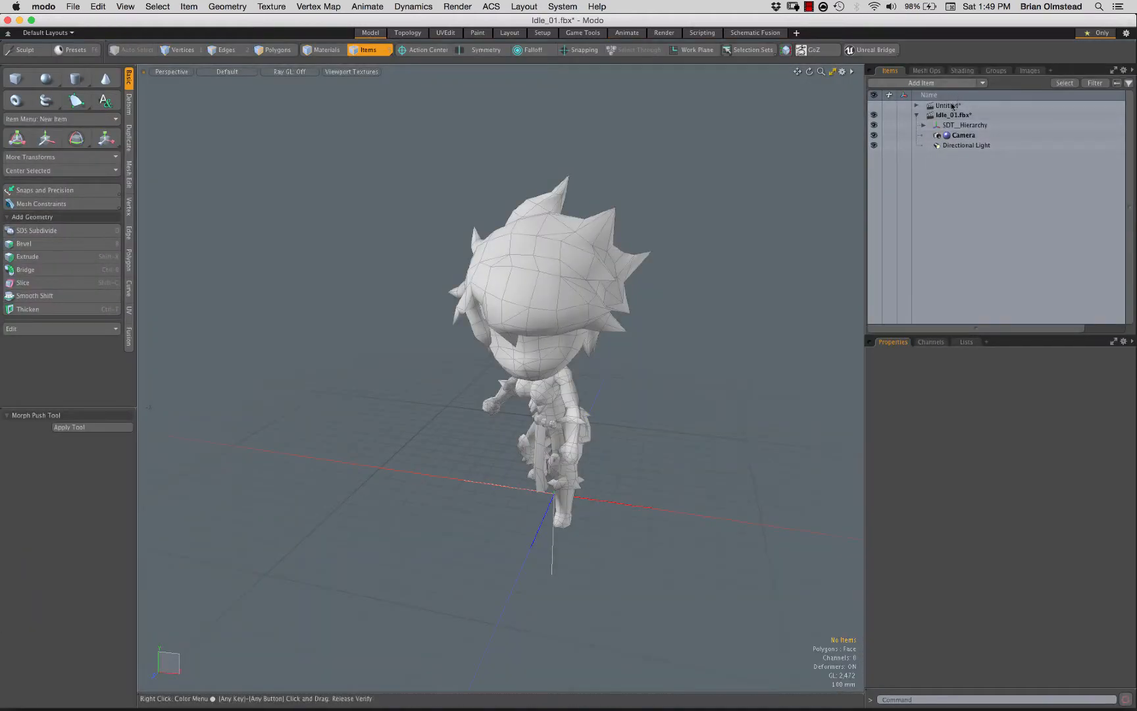
left_click(952, 105)
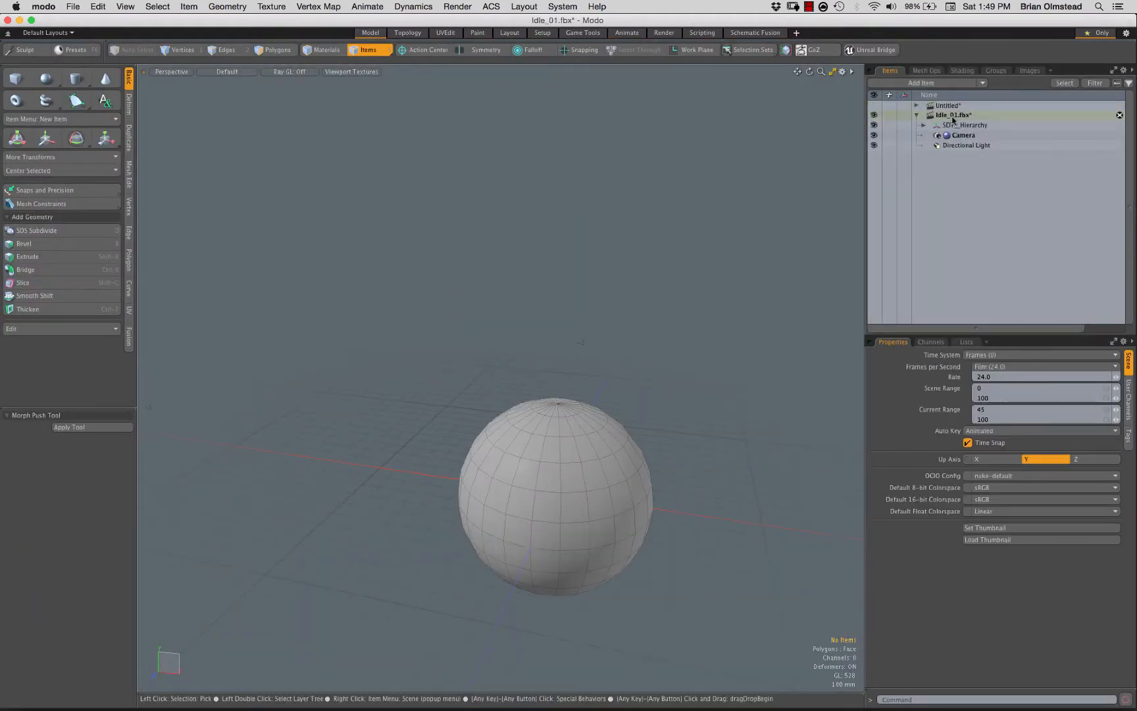
right_click(953, 120)
left_click(948, 159)
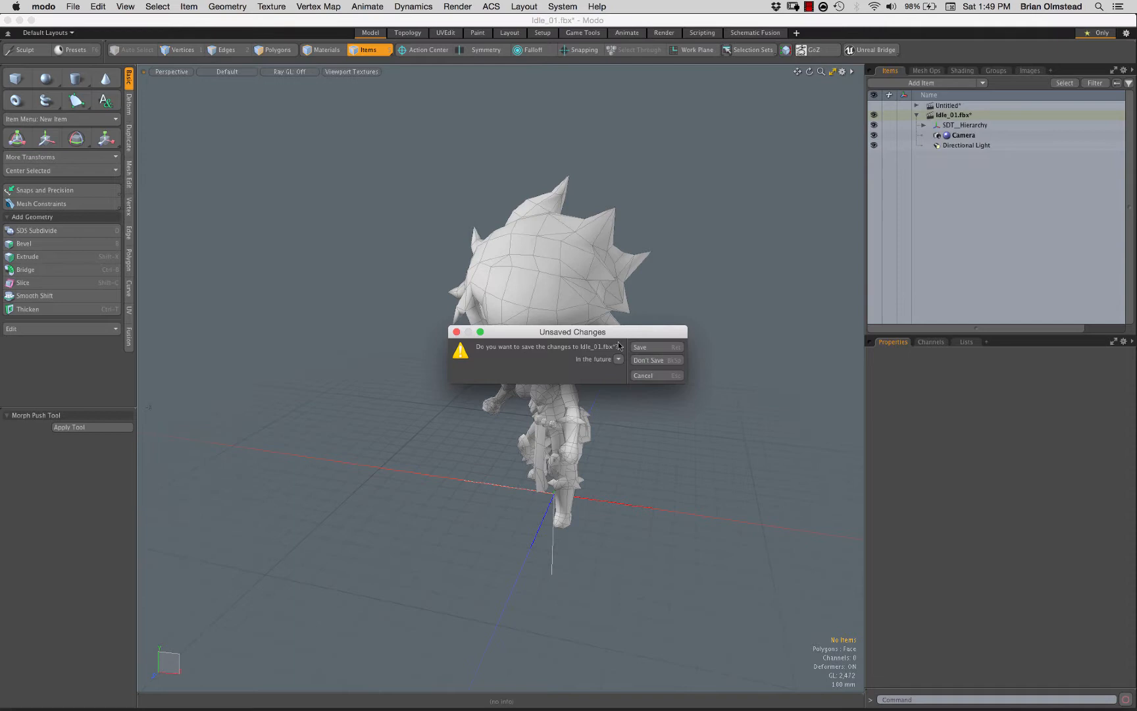
left_click(661, 362)
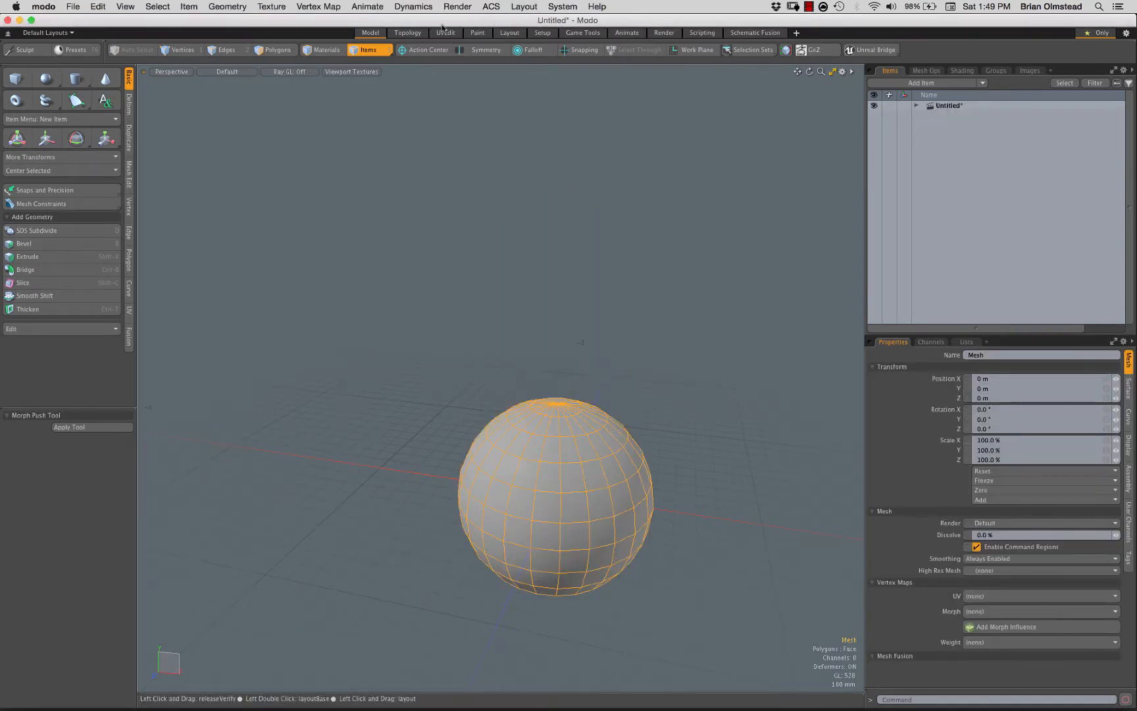
Return to the Animate layout and briefly play the sphere scene's timeline from frame 0.
left_click(626, 33)
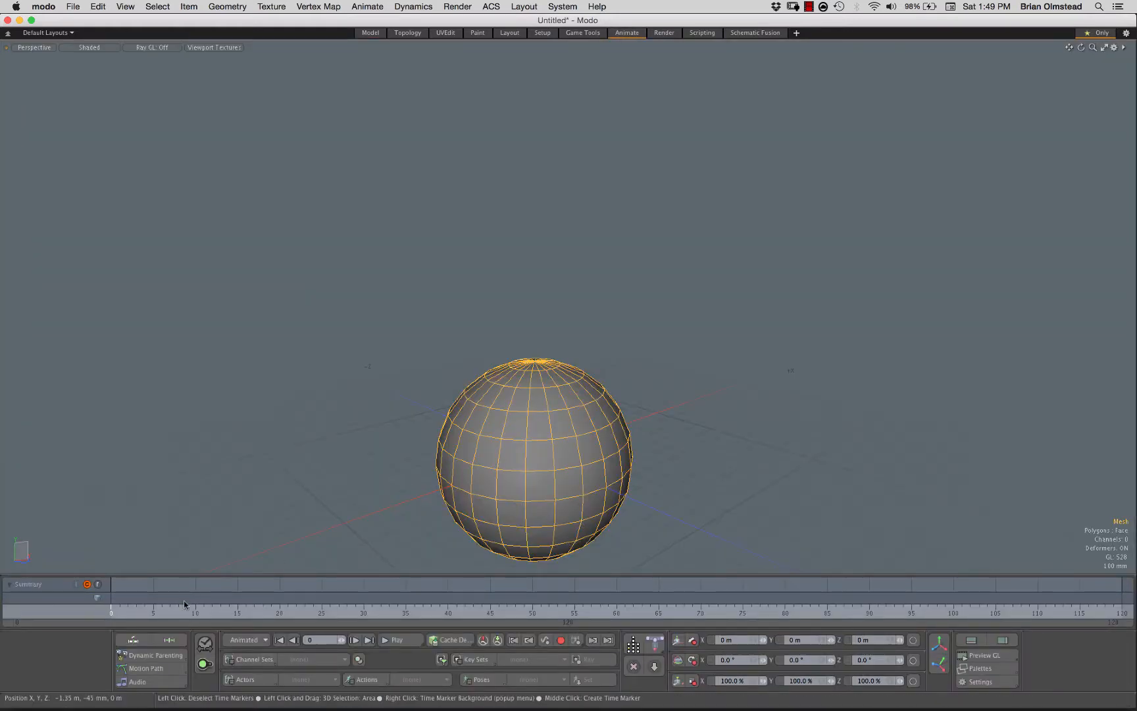
left_click(394, 639)
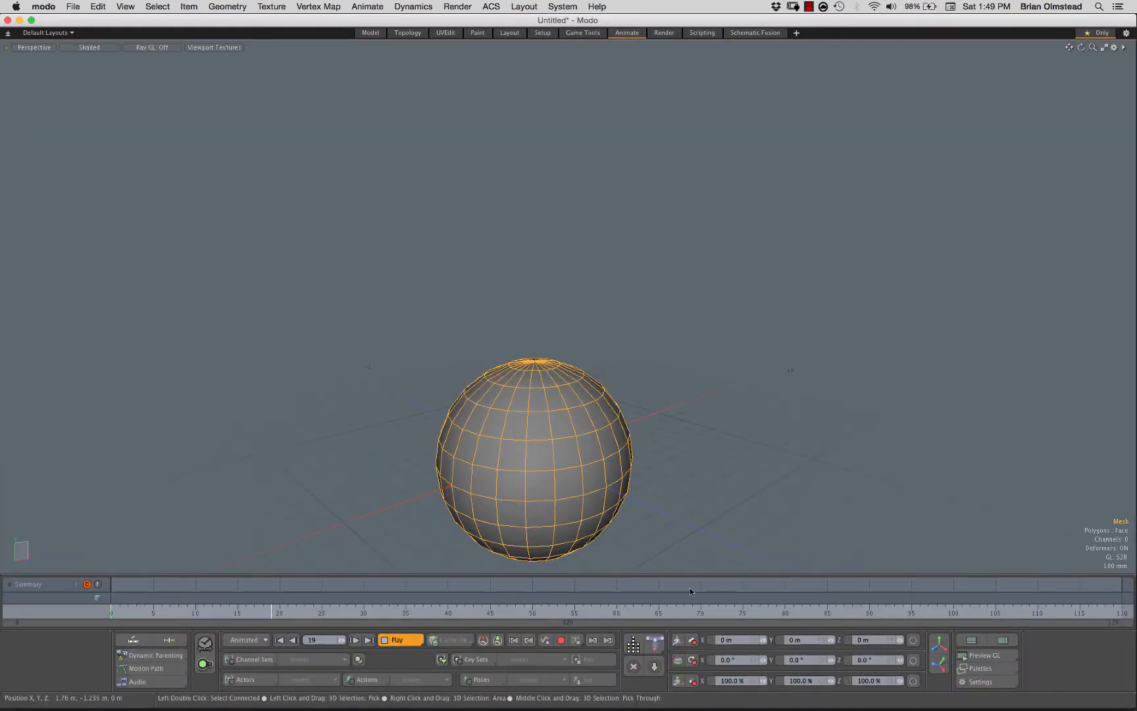
left_click(397, 641)
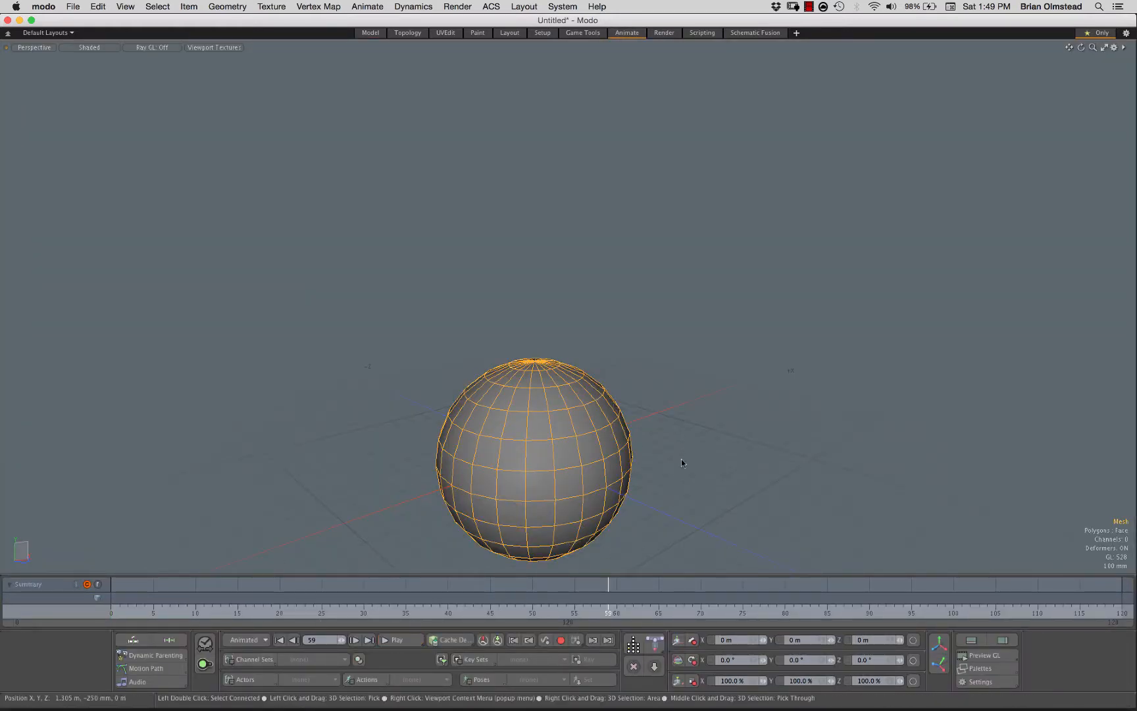
Zoom out to the scene's camera and directional light, select each one in turn, and clear the selection.
left_click_drag(683, 462, 642, 421, "ctrl+alt")
left_click_drag(642, 421, 433, 341, "alt")
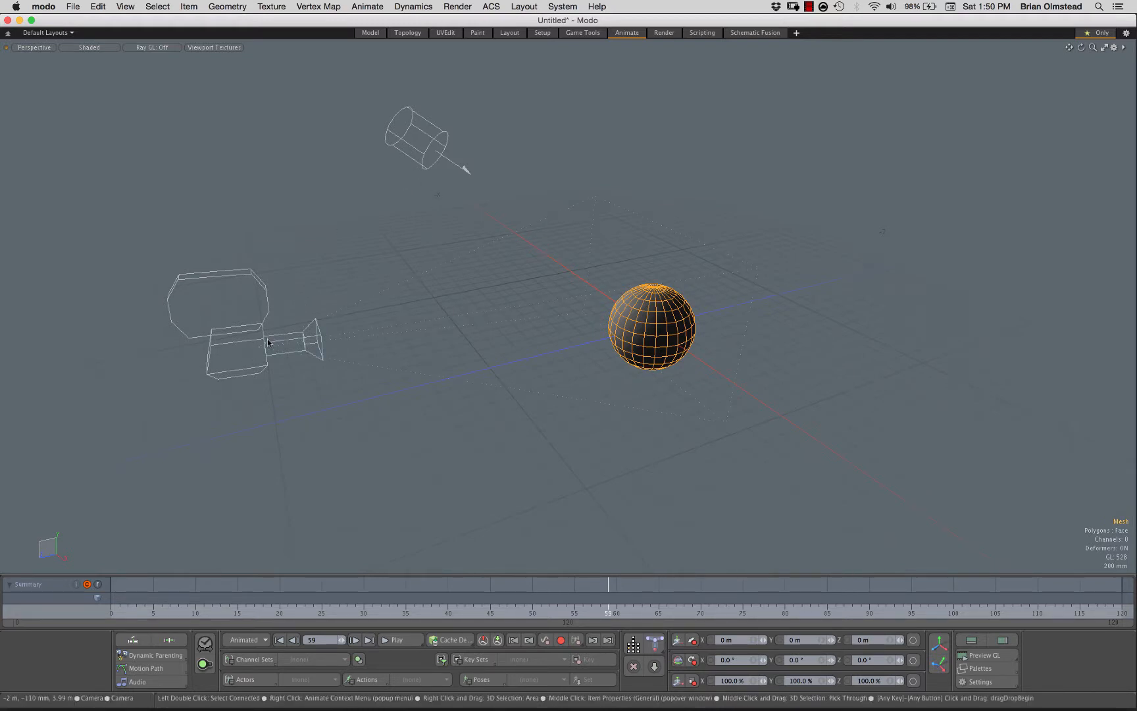
left_click(406, 157)
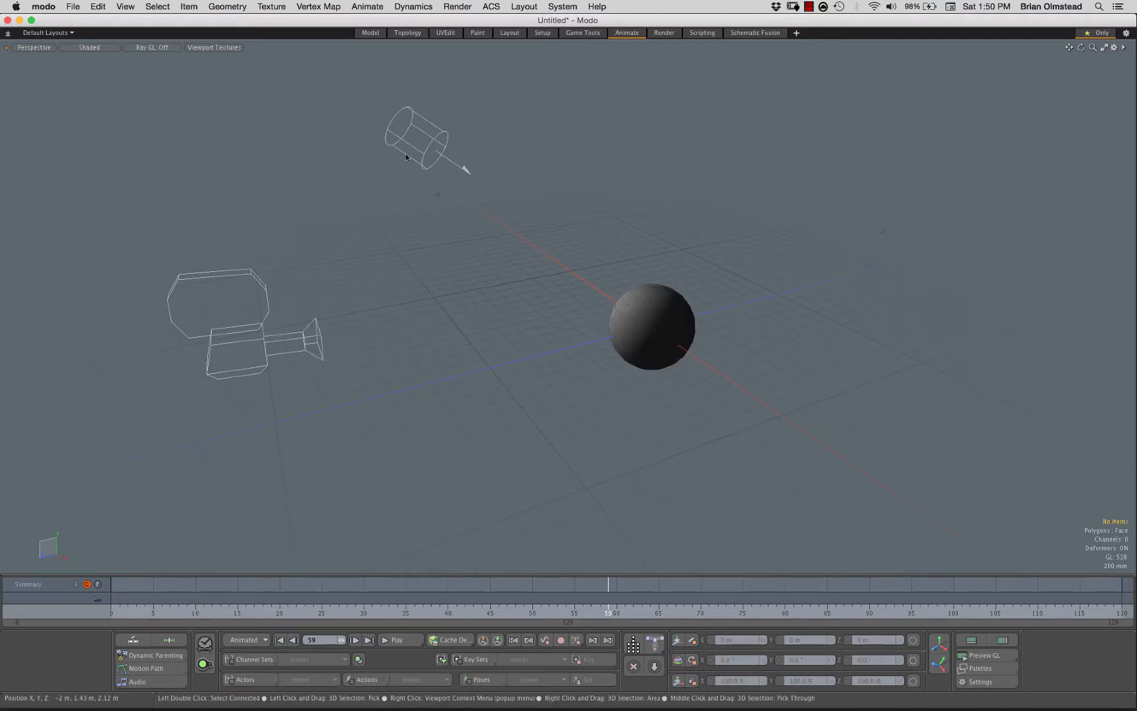
left_click(241, 325)
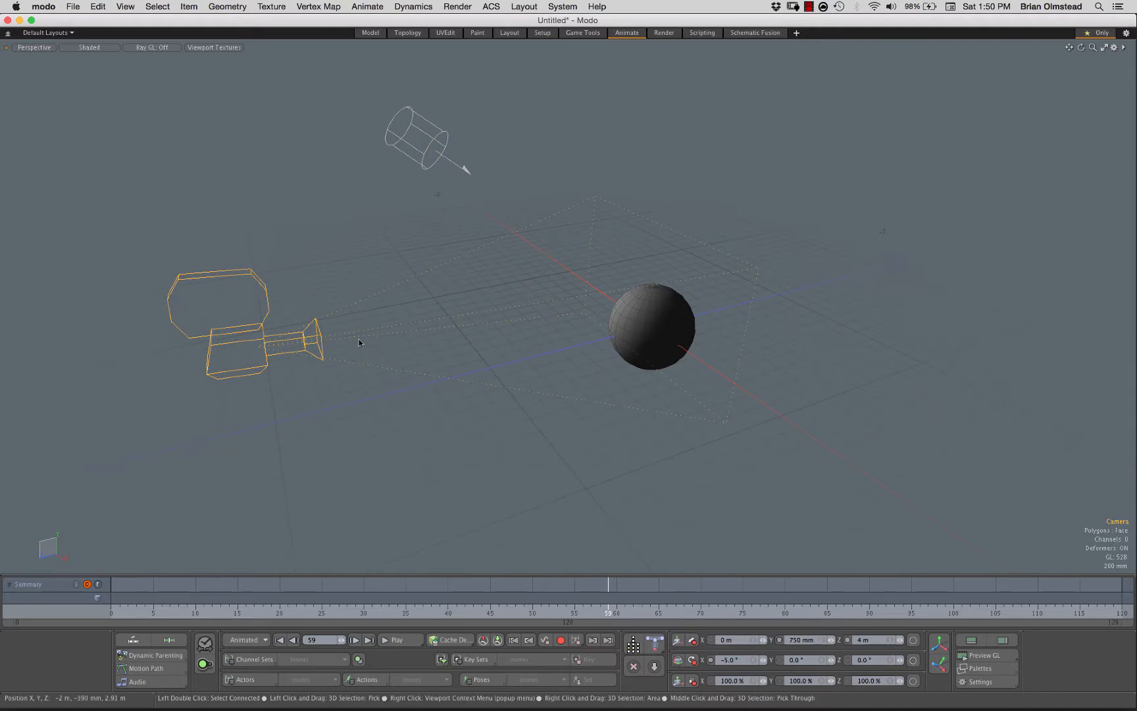
left_click_drag(406, 146, 407, 153, "alt")
left_click(413, 150)
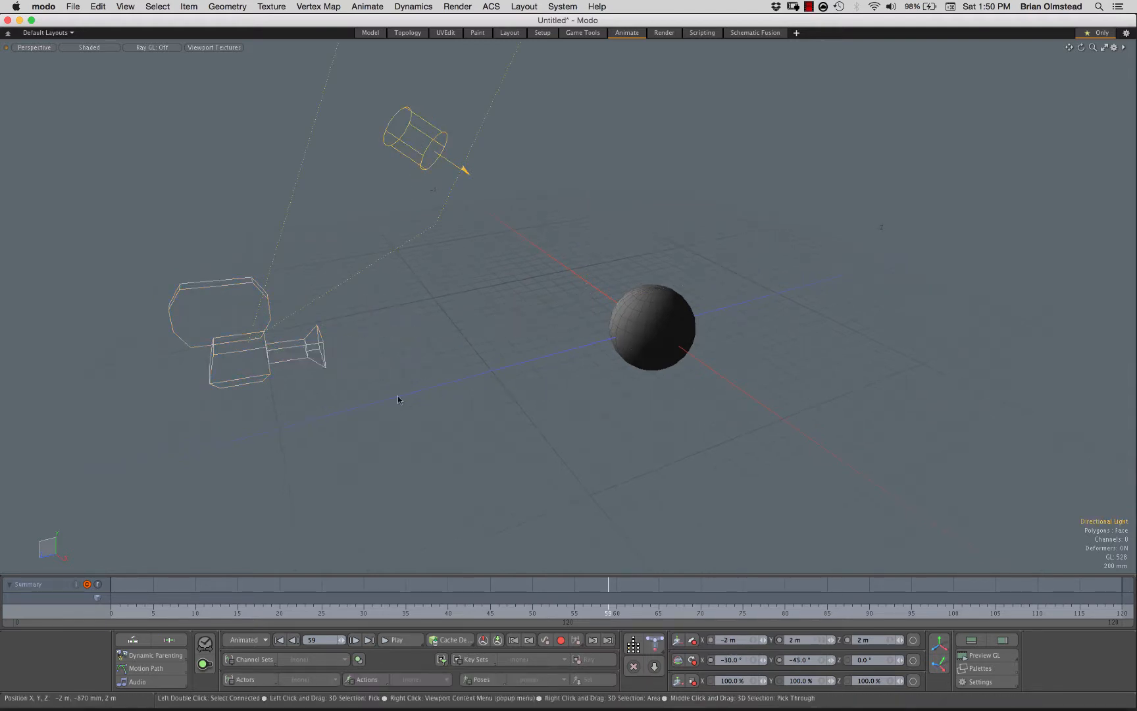
left_click(479, 295)
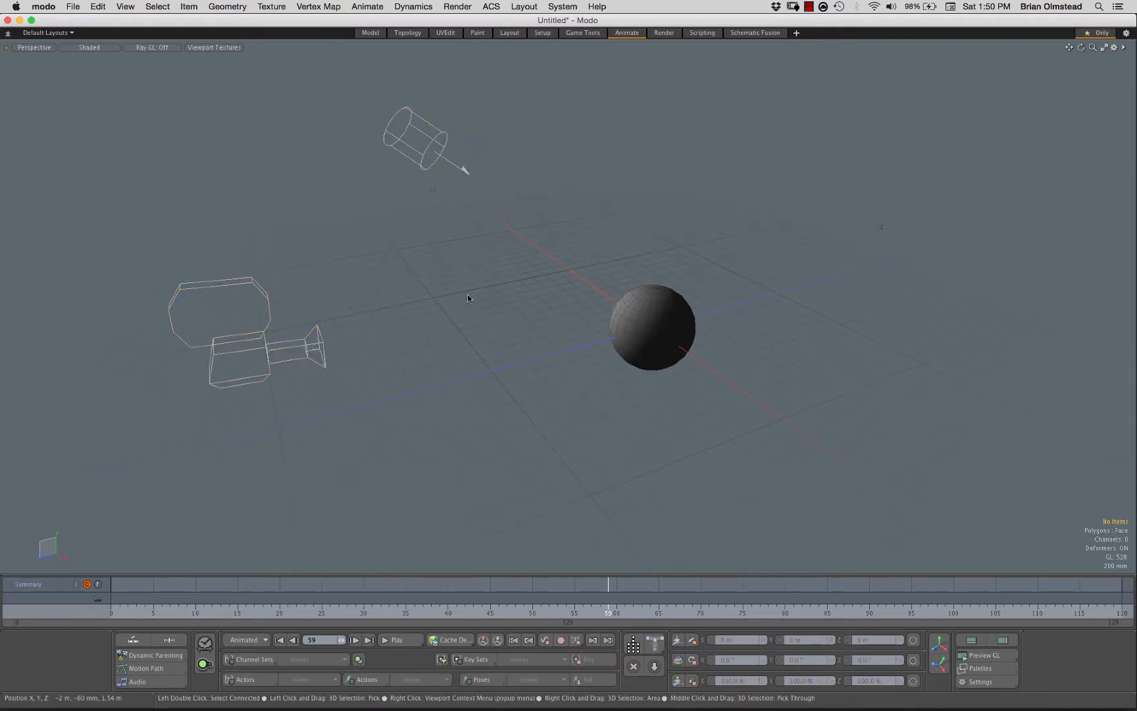
Turn Show Lights and Show Cameras off and back on in the 3D viewport's visibility properties.
key("o")
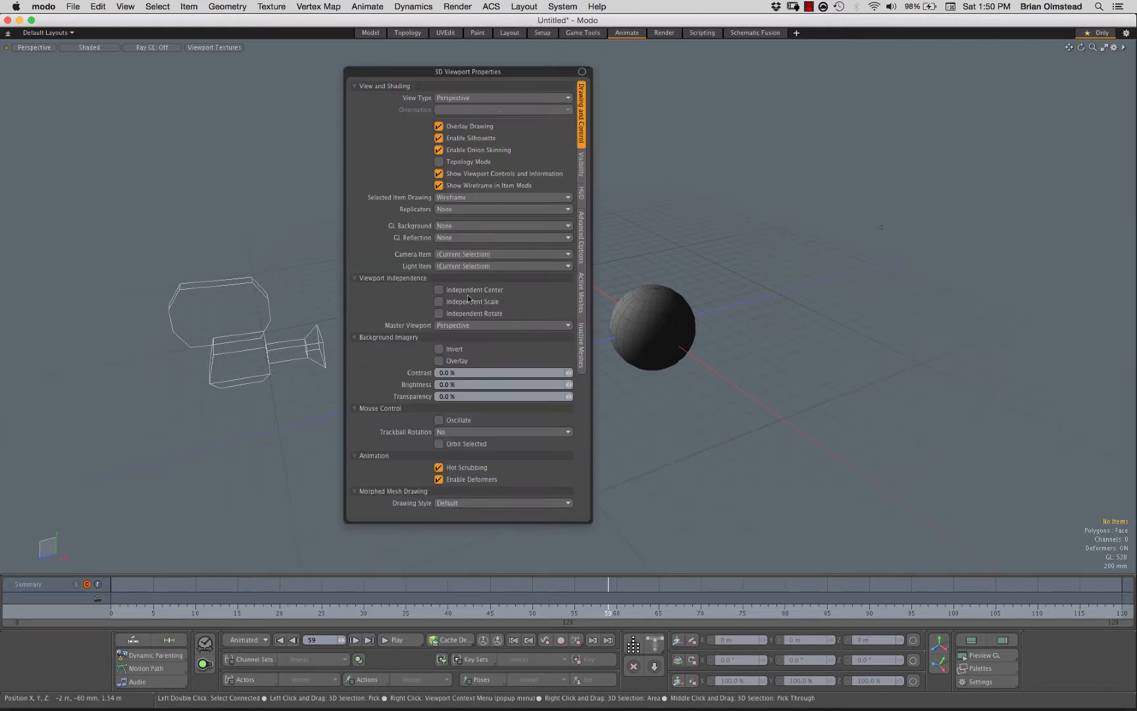
left_click(581, 168)
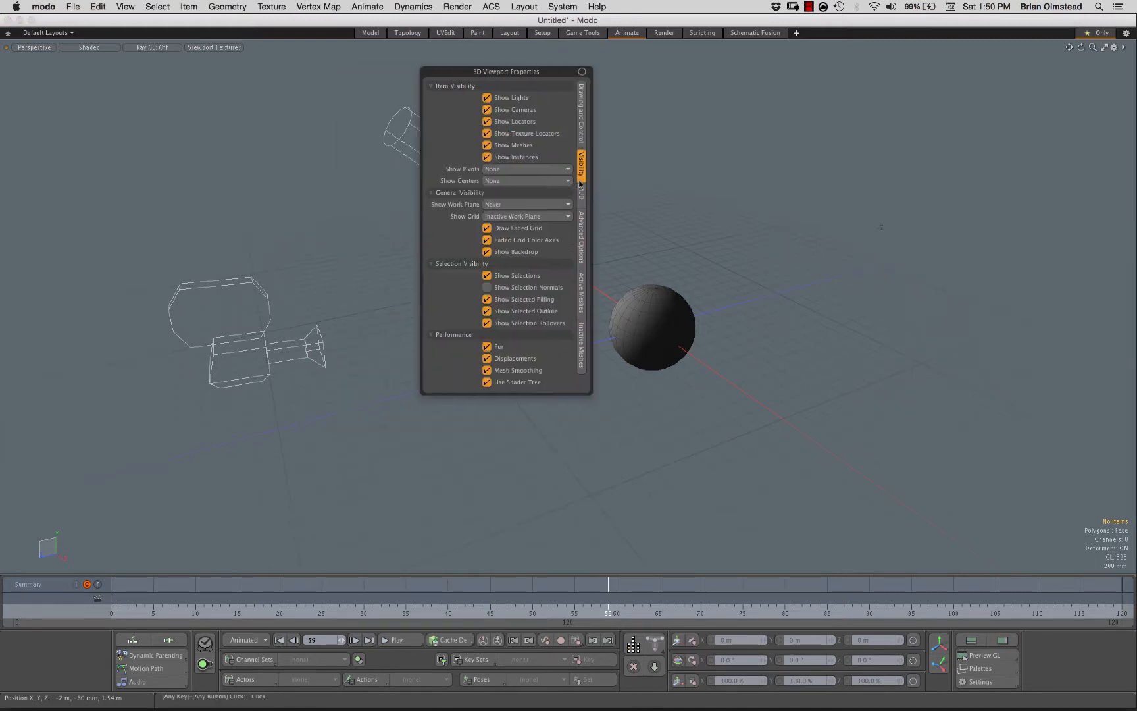
left_click(488, 98)
left_click(487, 110)
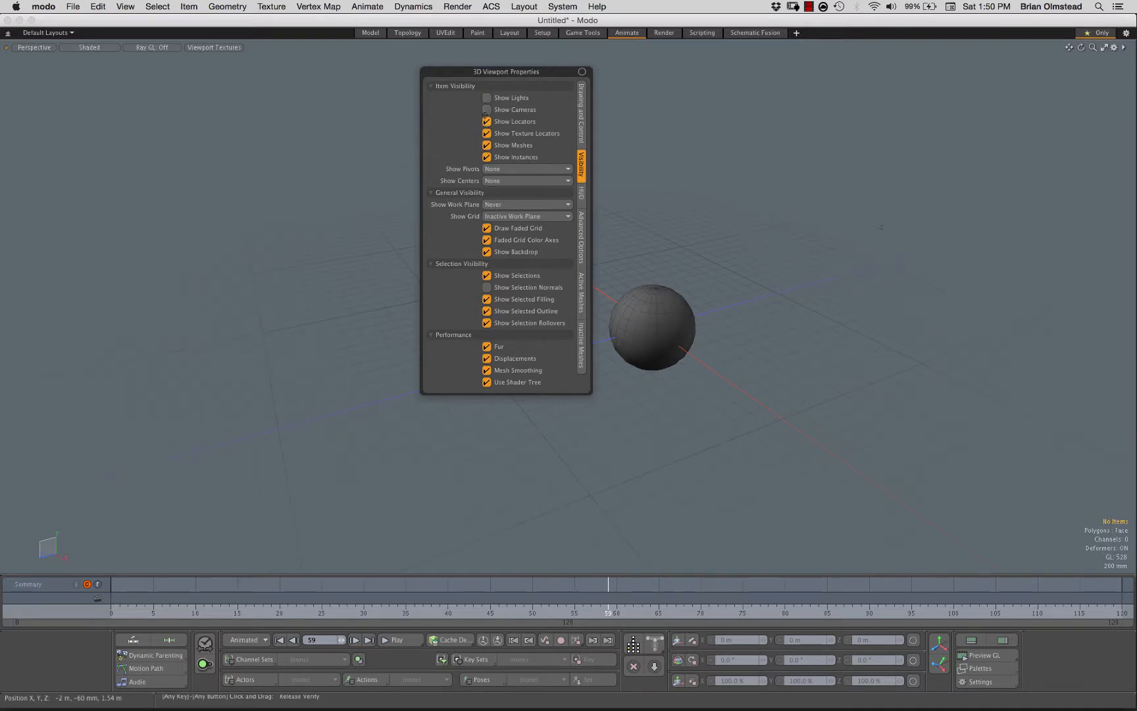
left_click(486, 109)
left_click(487, 99)
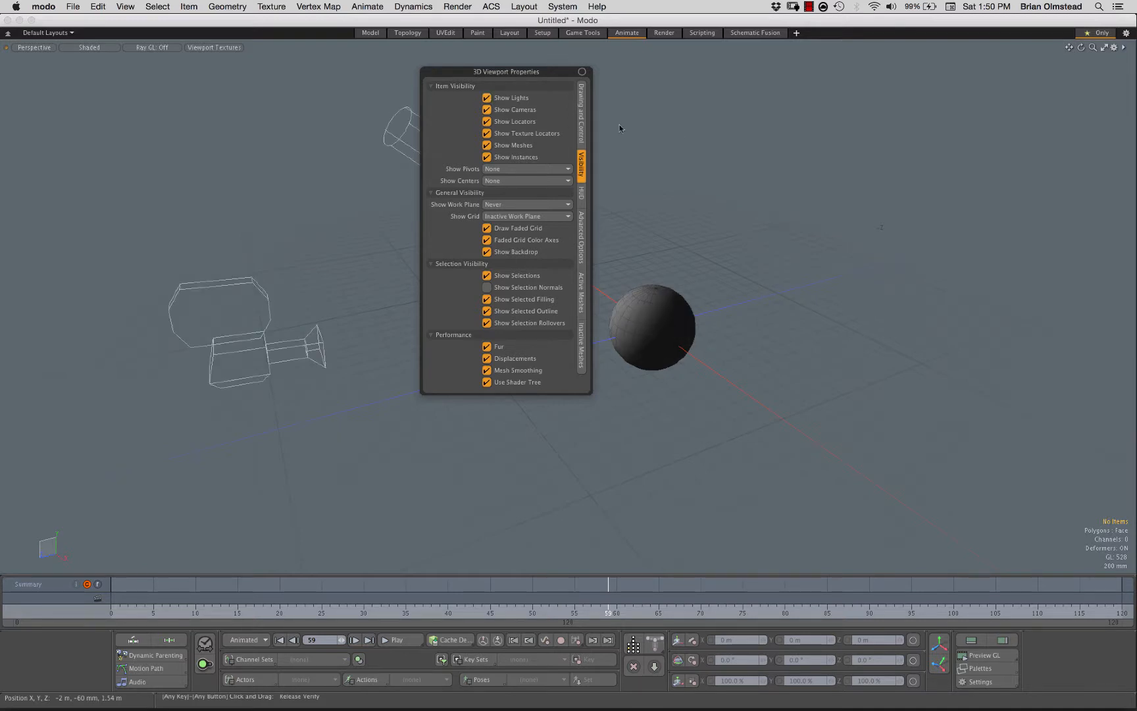
Hide the lights and cameras through the 3D viewport's visibility properties and inspect the sphere from several angles.
left_click(1115, 48)
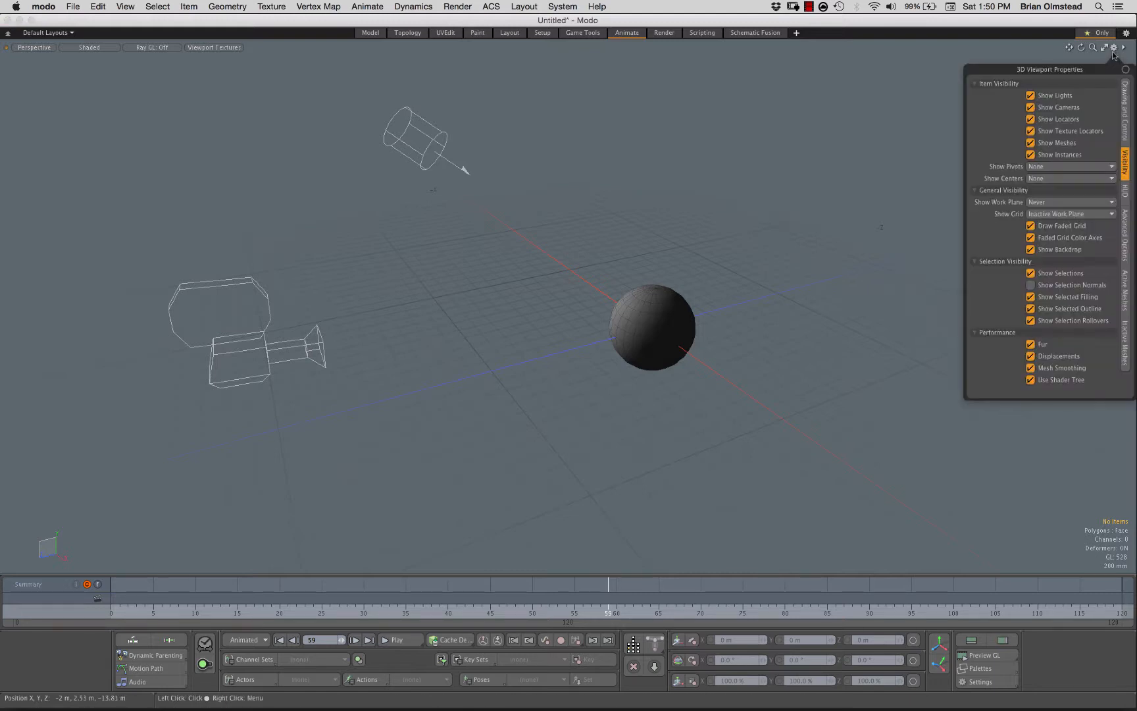
left_click(1029, 108)
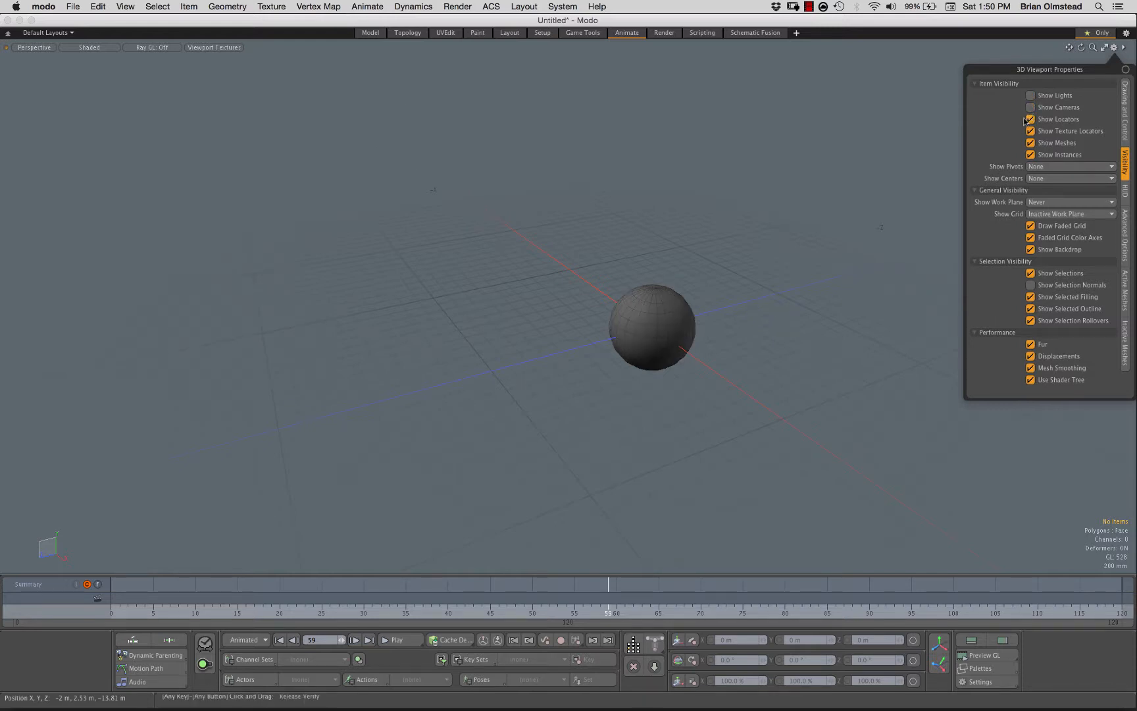
left_click_drag(658, 394, 560, 365, "alt+shift")
left_click_drag(559, 365, 618, 405, "alt")
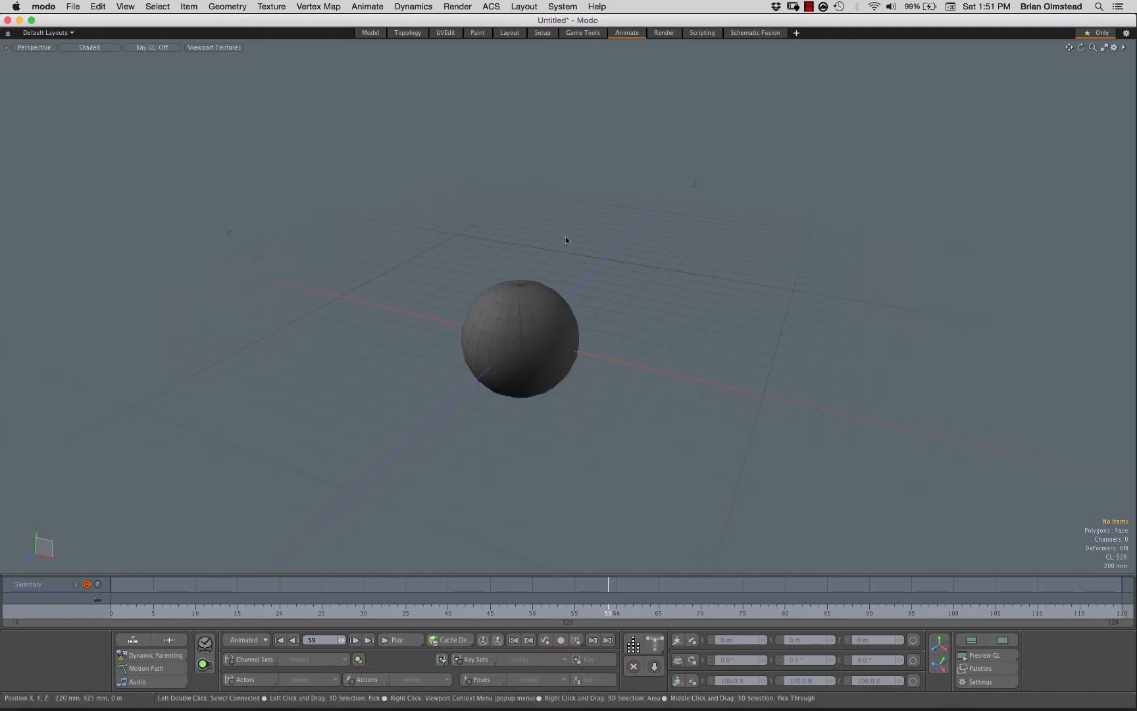
left_click_drag(500, 375, 517, 401, "alt")
left_click_drag(607, 297, 542, 450, "alt+shift")
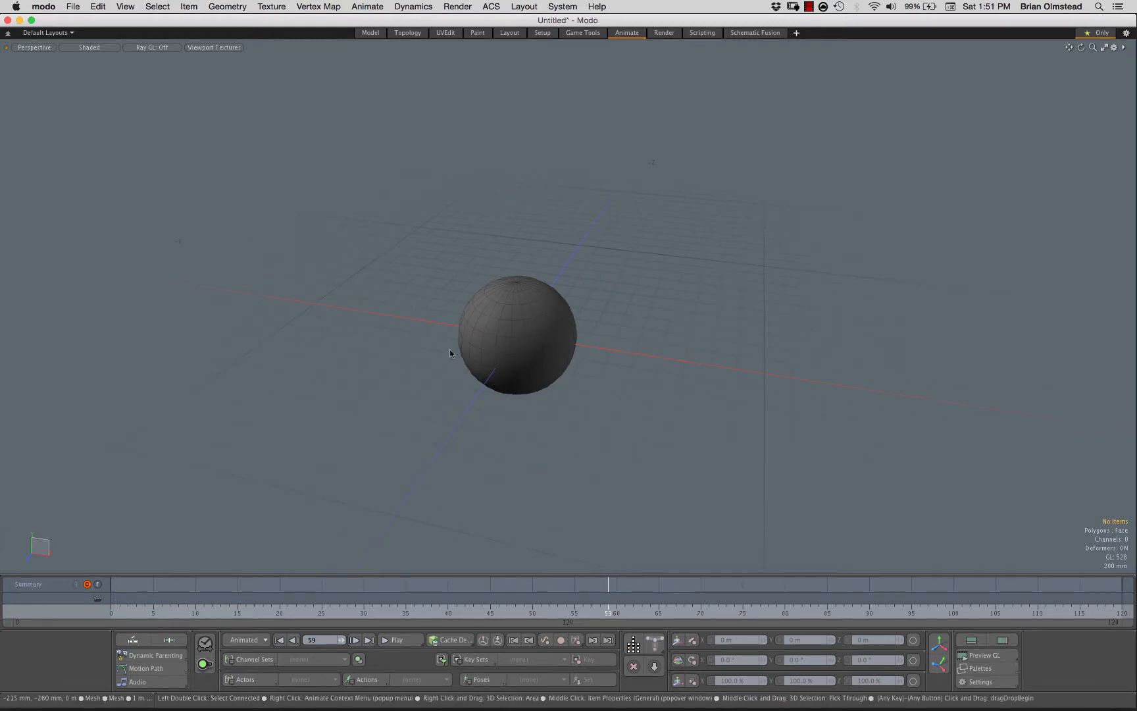
Hide the viewport grid so only the sphere is displayed, and view the sphere from different angles.
left_click(533, 325)
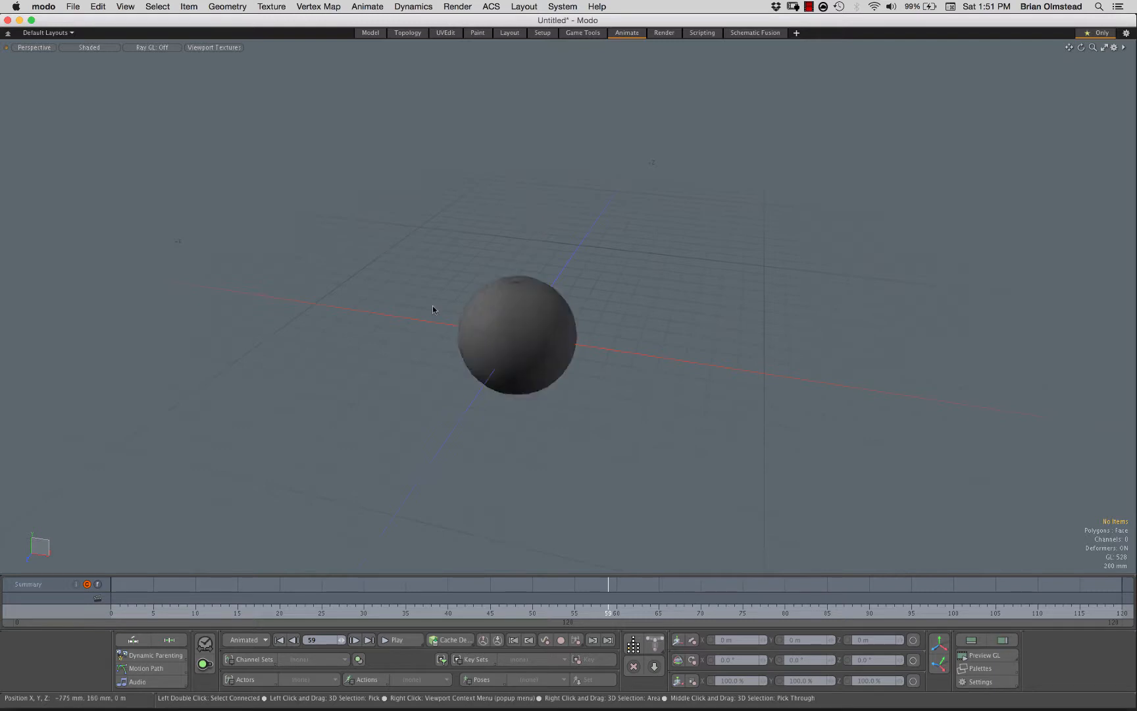
left_click_drag(526, 401, 475, 401, "ctrl+alt")
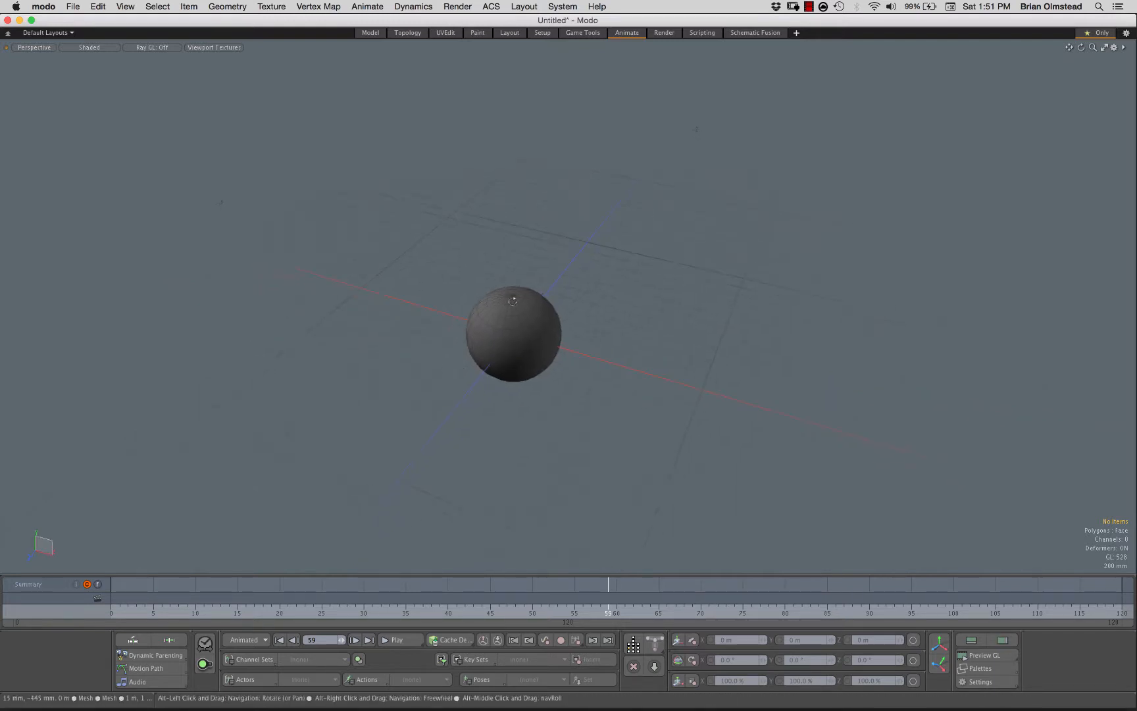
left_click_drag(511, 361, 569, 361, "alt")
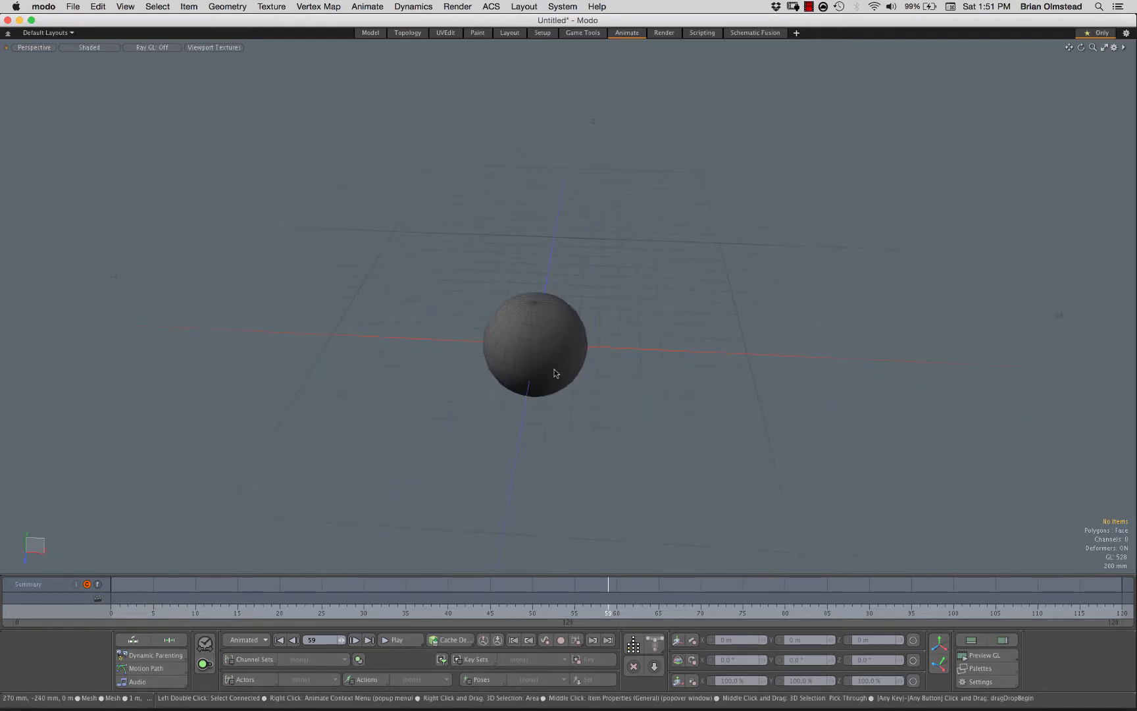
key("ctrl+grave")
left_click(497, 447)
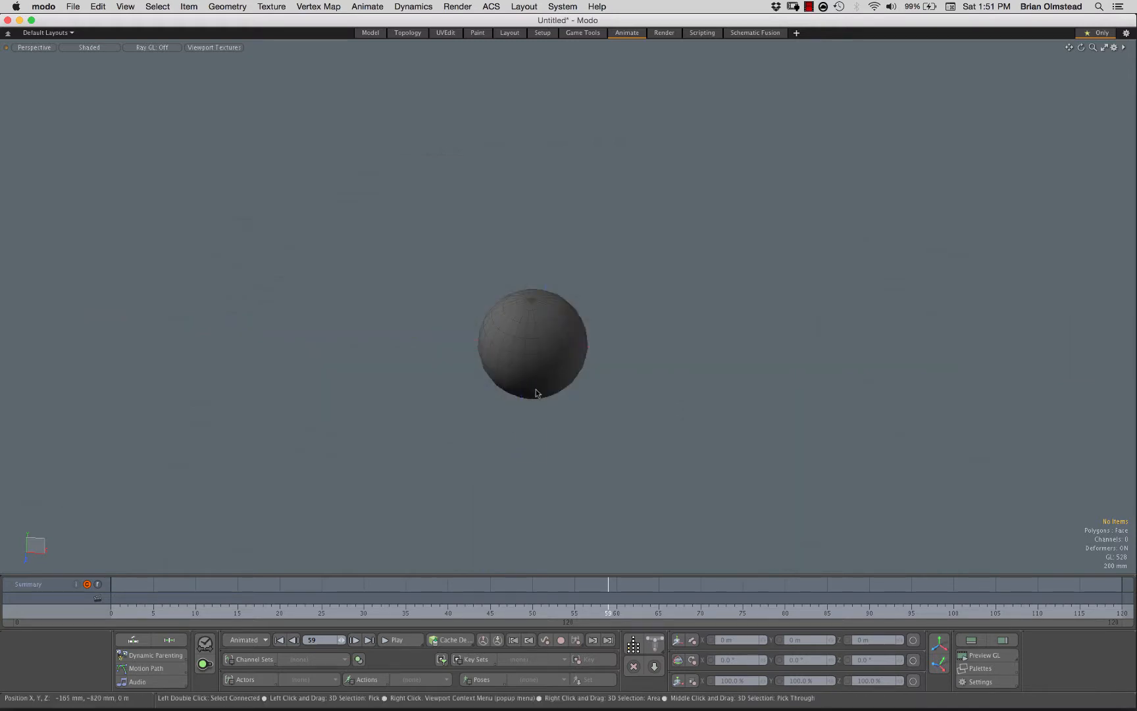
left_click_drag(497, 446, 520, 302, "alt")
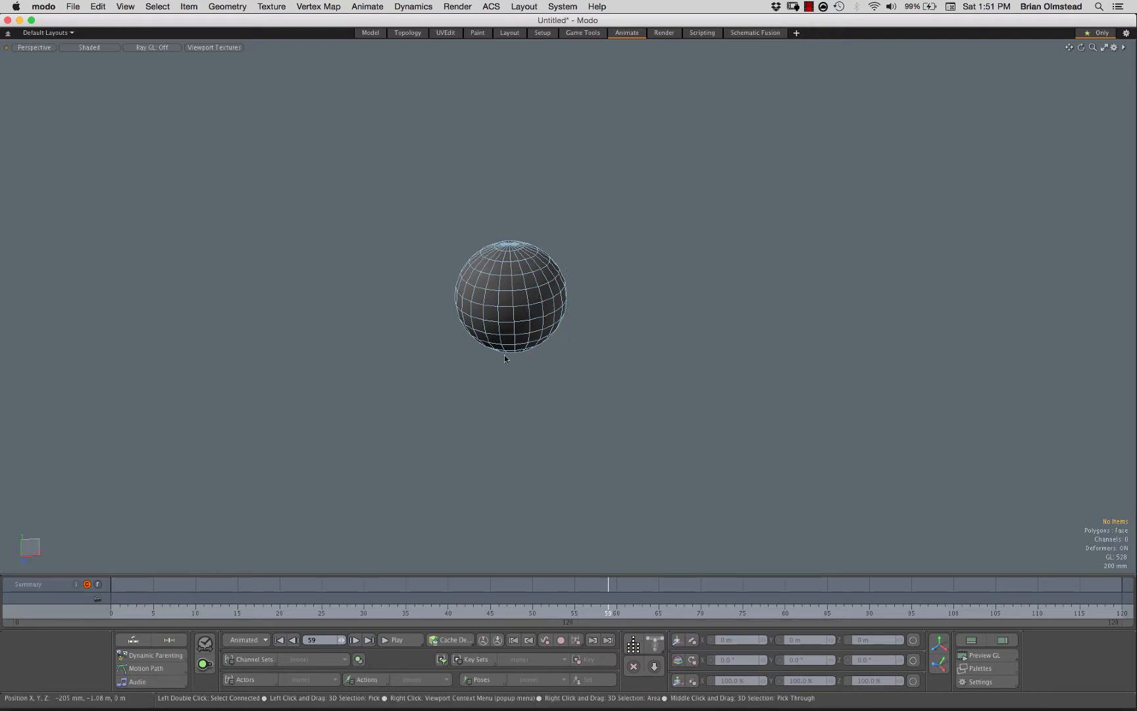
In the Model layout, select a patch of polygons on the sphere's side and move it about 265 mm along X.
left_click(370, 33)
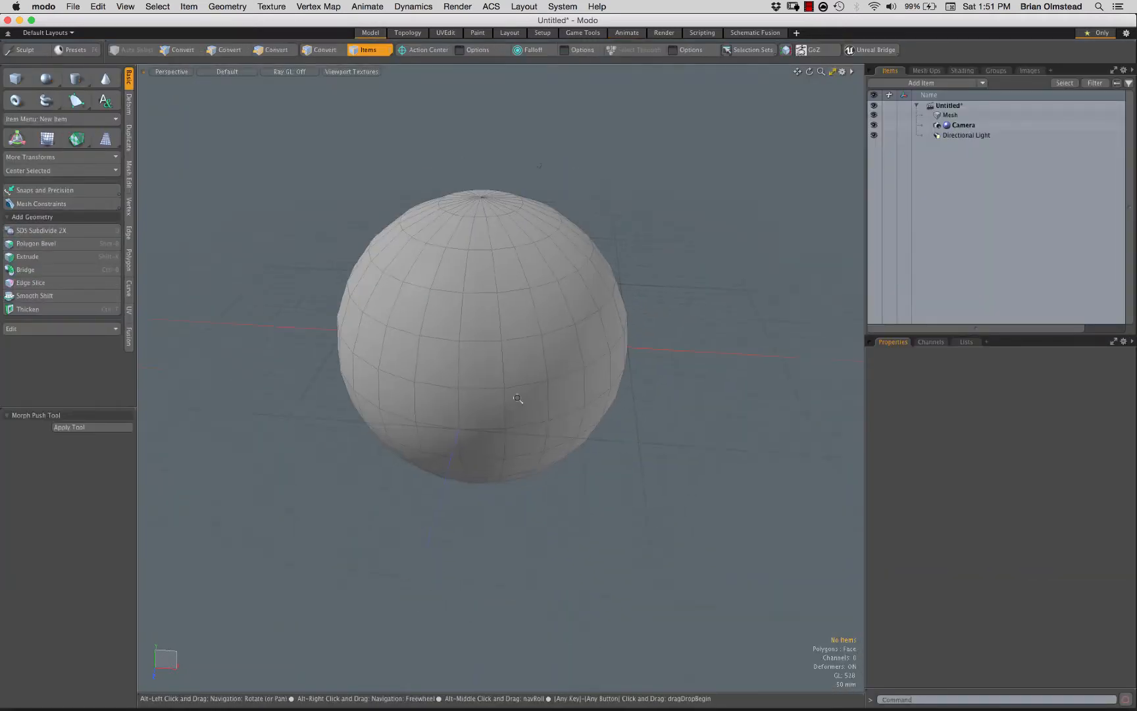
left_click(951, 119)
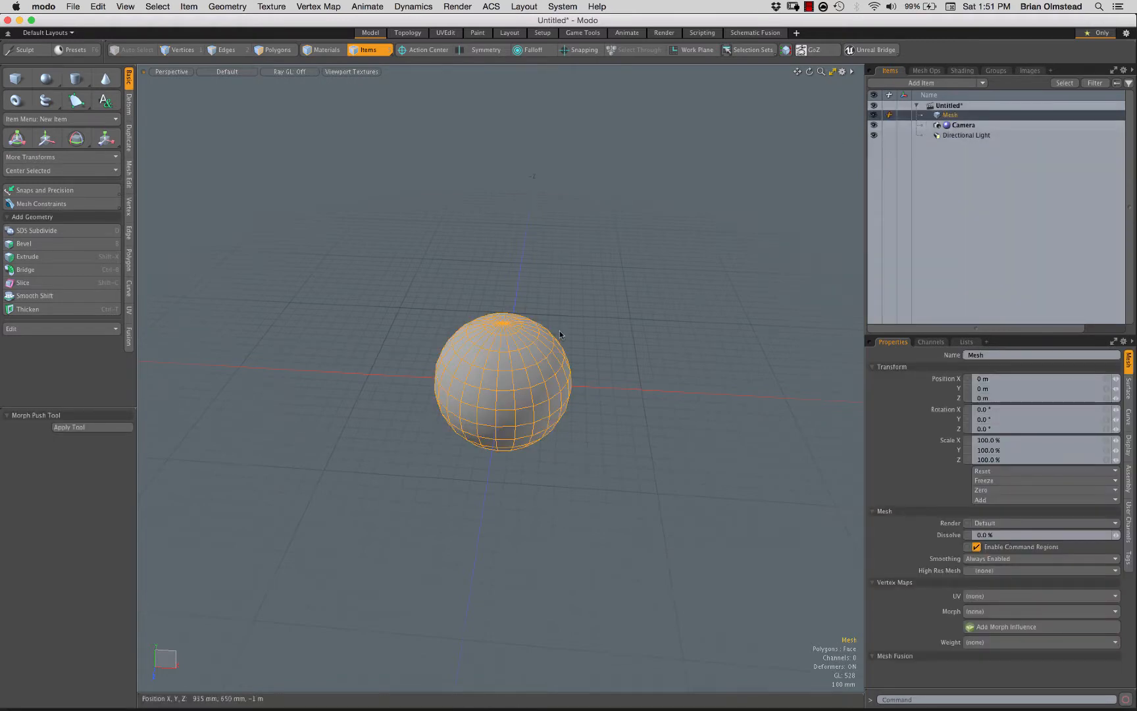
key("3")
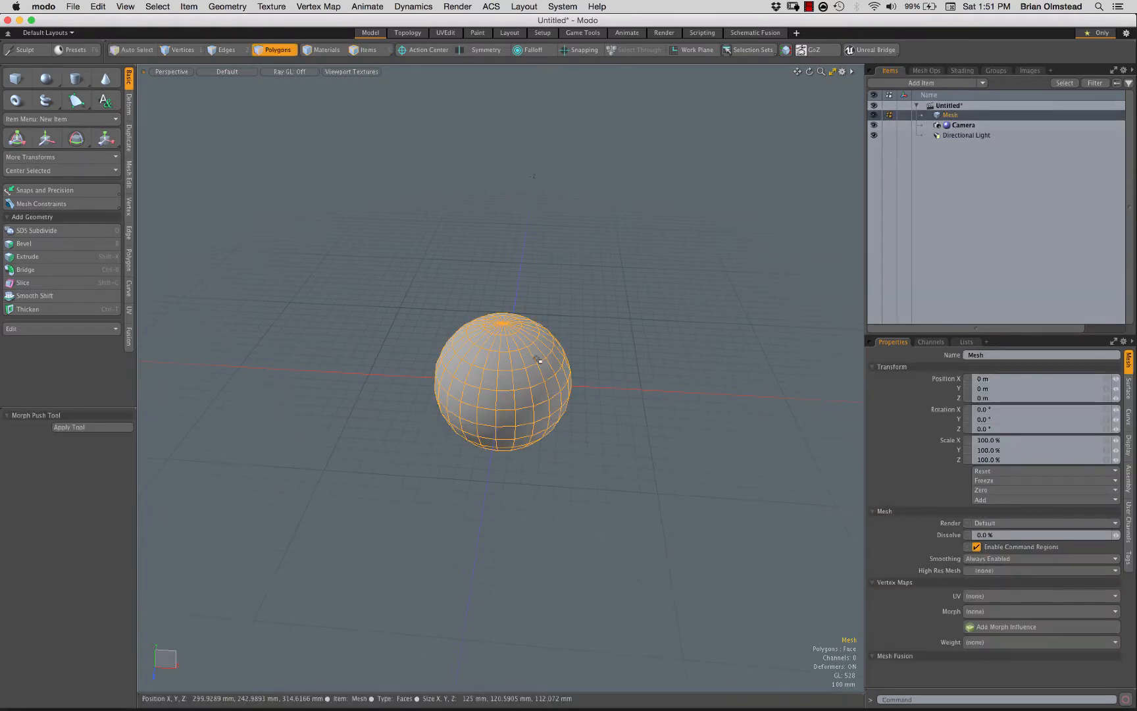
mouse_move(536, 350)
left_mouse_down()
mouse_move(560, 388)
mouse_move(536, 378)
mouse_move(661, 377)
left_mouse_up()
key("w")
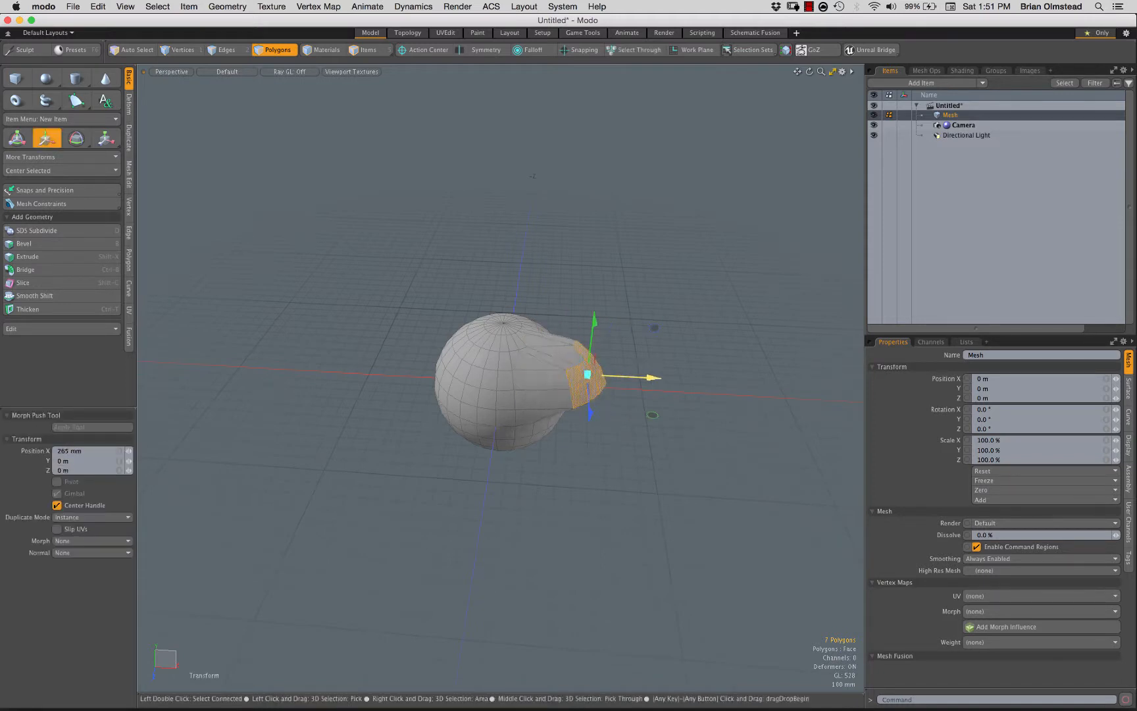
Undo the polygon move on the sphere's side and switch to item selection mode with the sphere mesh selected.
key("ctrl+z")
left_click(951, 126)
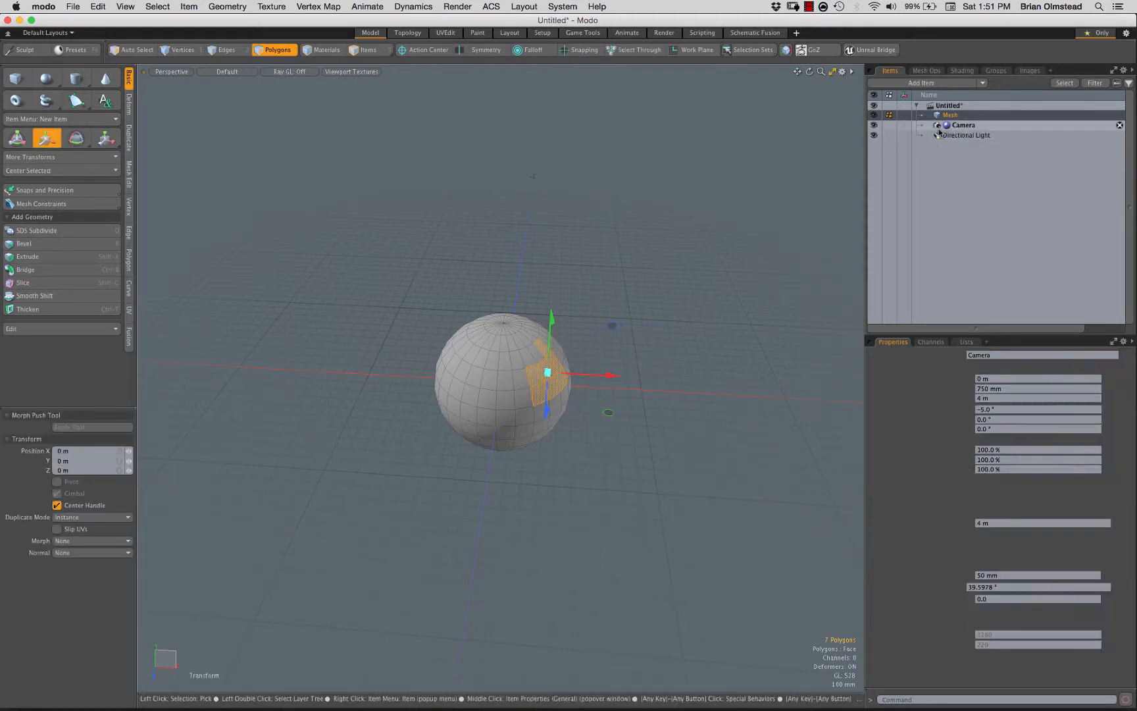
left_click(952, 116)
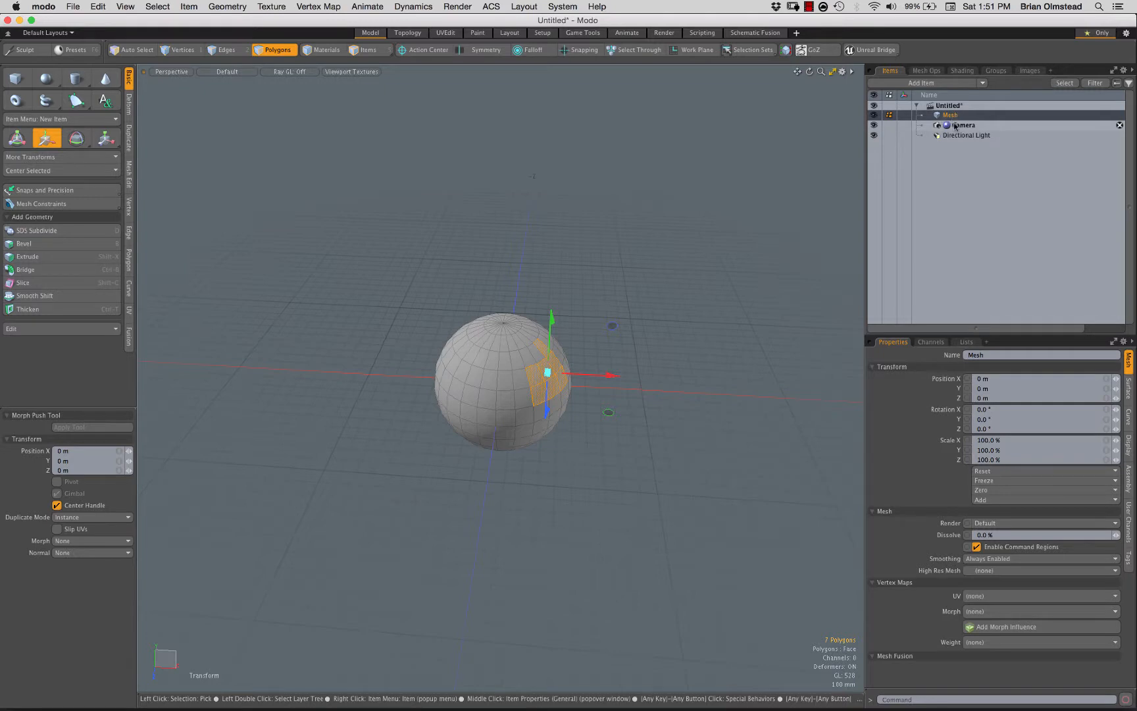
left_click(367, 51)
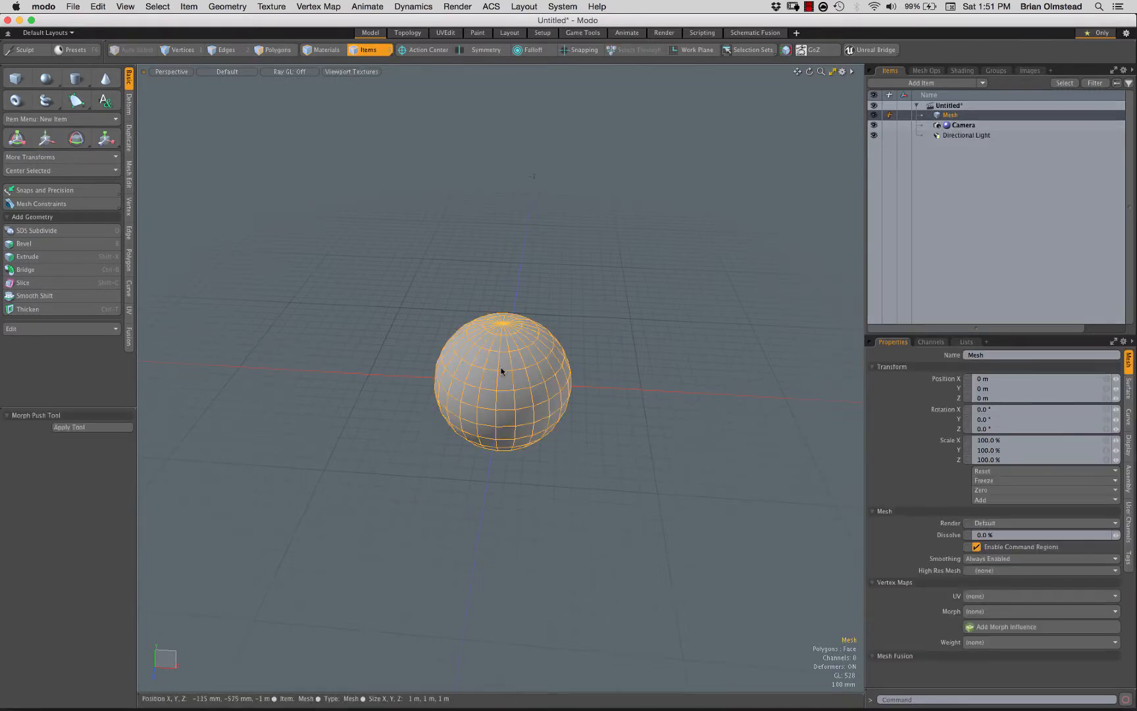
Try moving the whole sphere as an item and undo the move.
key("w")
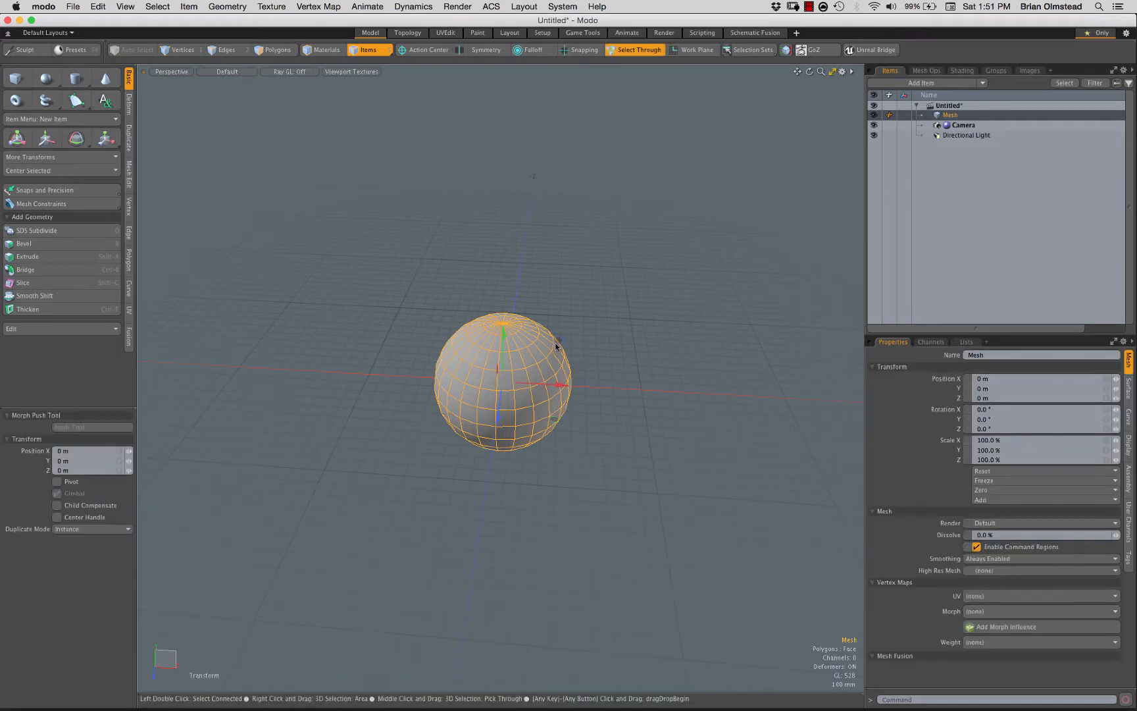
mouse_move(553, 337)
left_mouse_down()
mouse_move(594, 363)
mouse_move(524, 373)
mouse_move(556, 314)
left_mouse_up()
key("super+z")
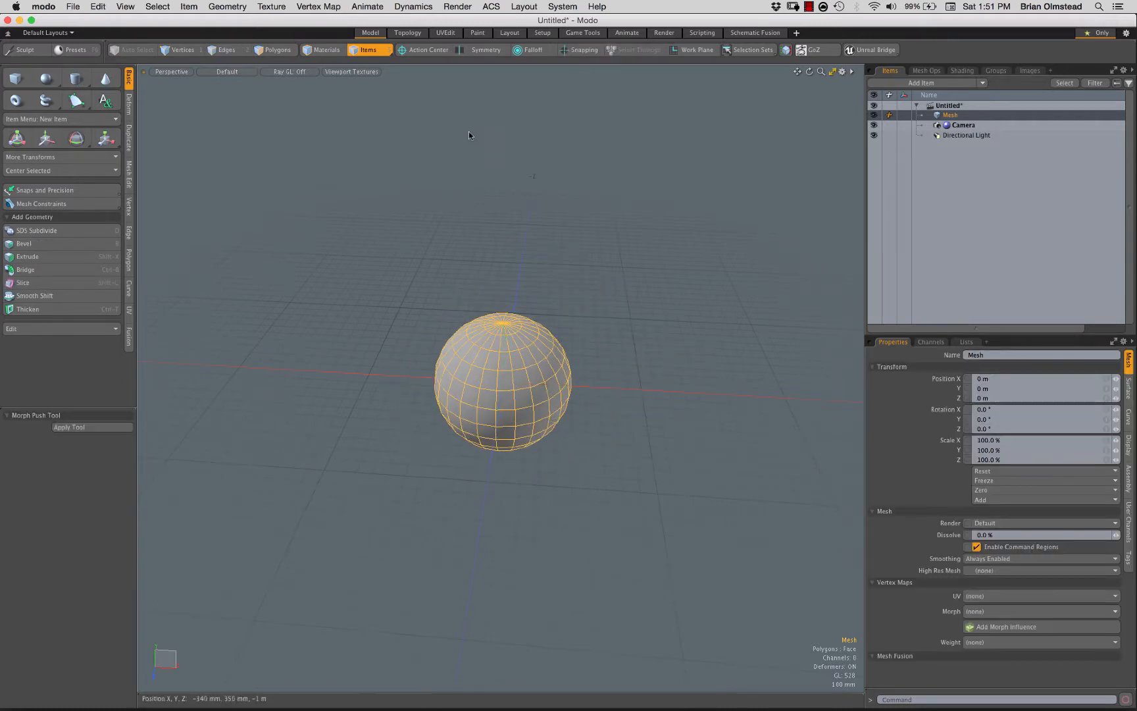
Deselect and reselect the sphere in item mode, and switch to the Animate layout.
left_click(436, 89)
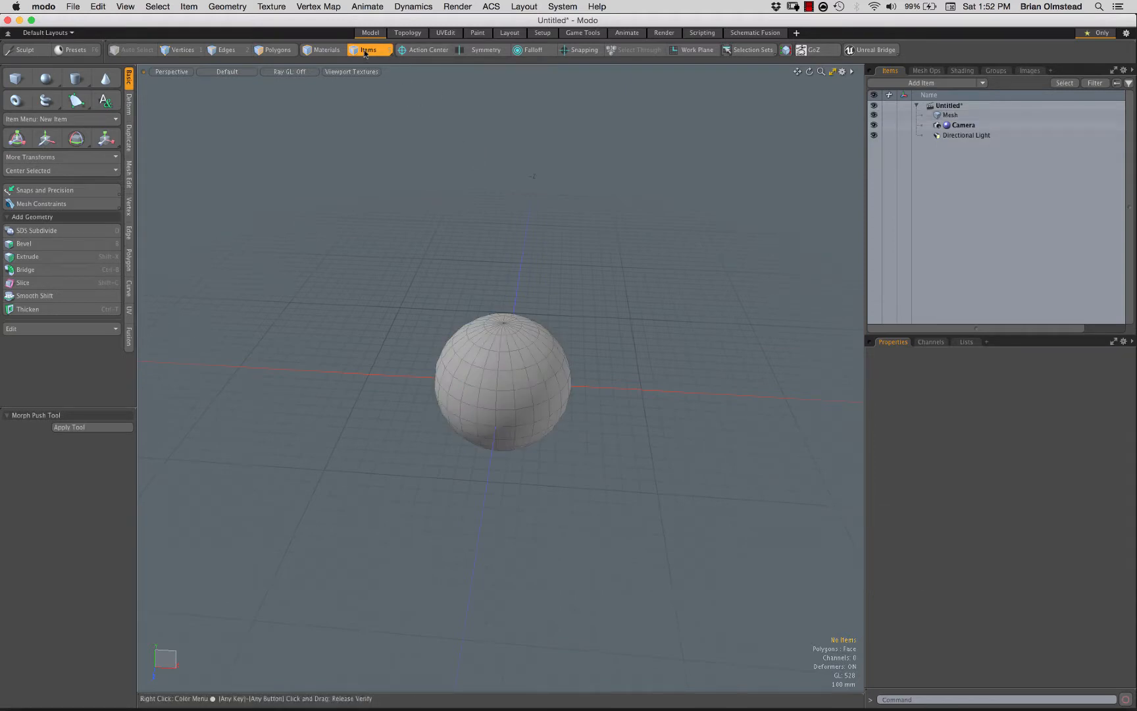
left_click(517, 363)
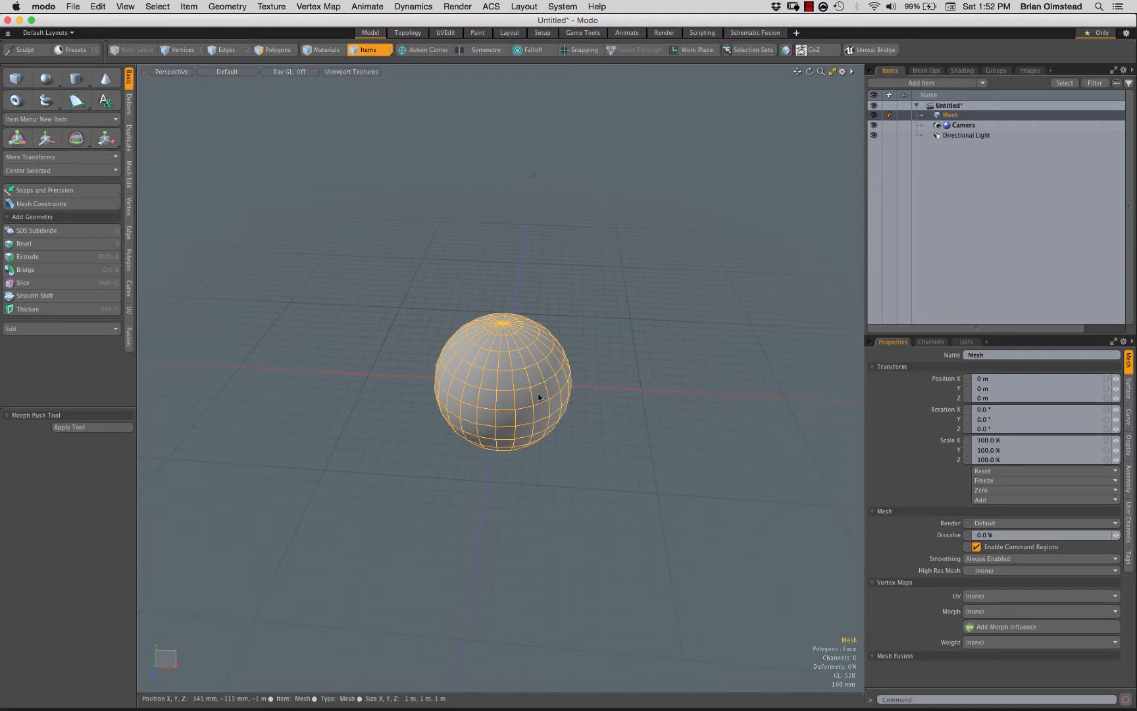
left_click(627, 33)
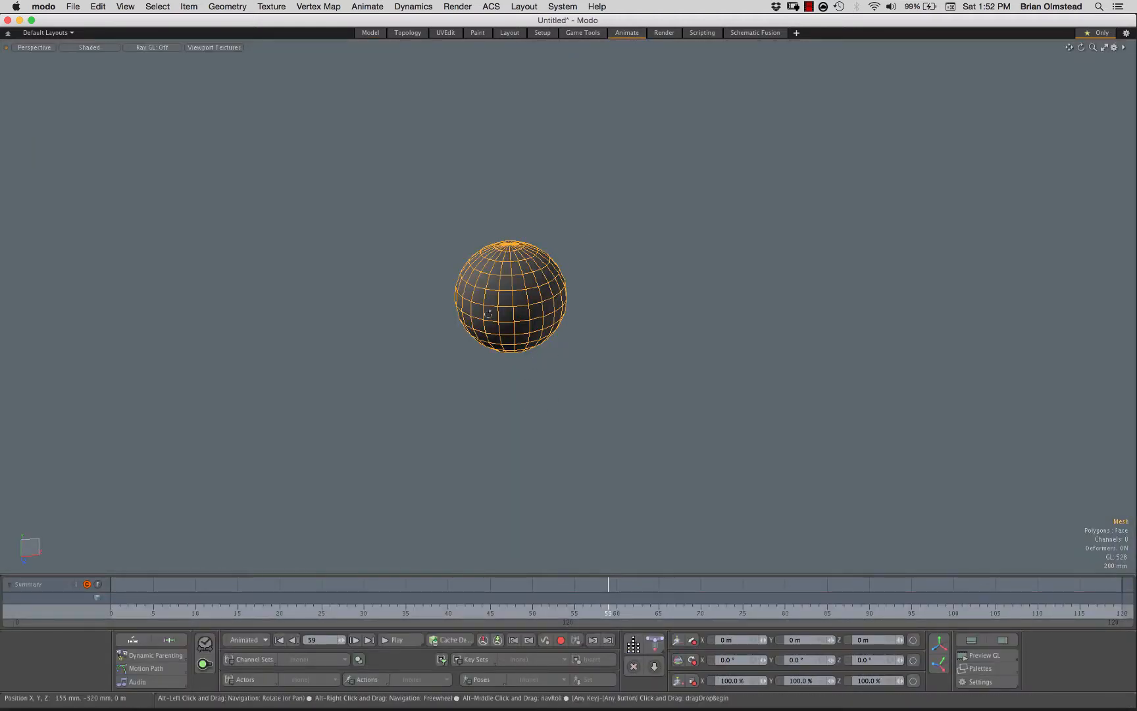
left_click_drag(488, 313, 553, 348, "alt")
left_click_drag(551, 362, 481, 399, "ctrl+alt")
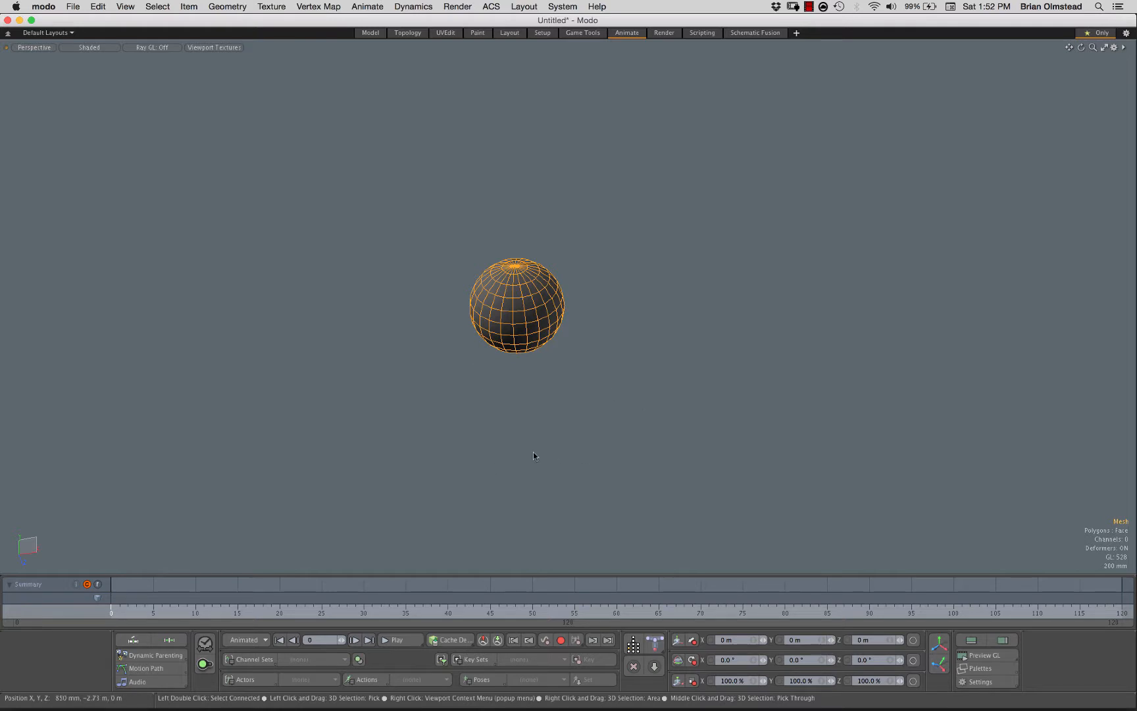
Activate the Transform tool on the sphere and key its X, Y and Z position at frame 0.
key("y")
left_click_drag(548, 368, 510, 345, "alt")
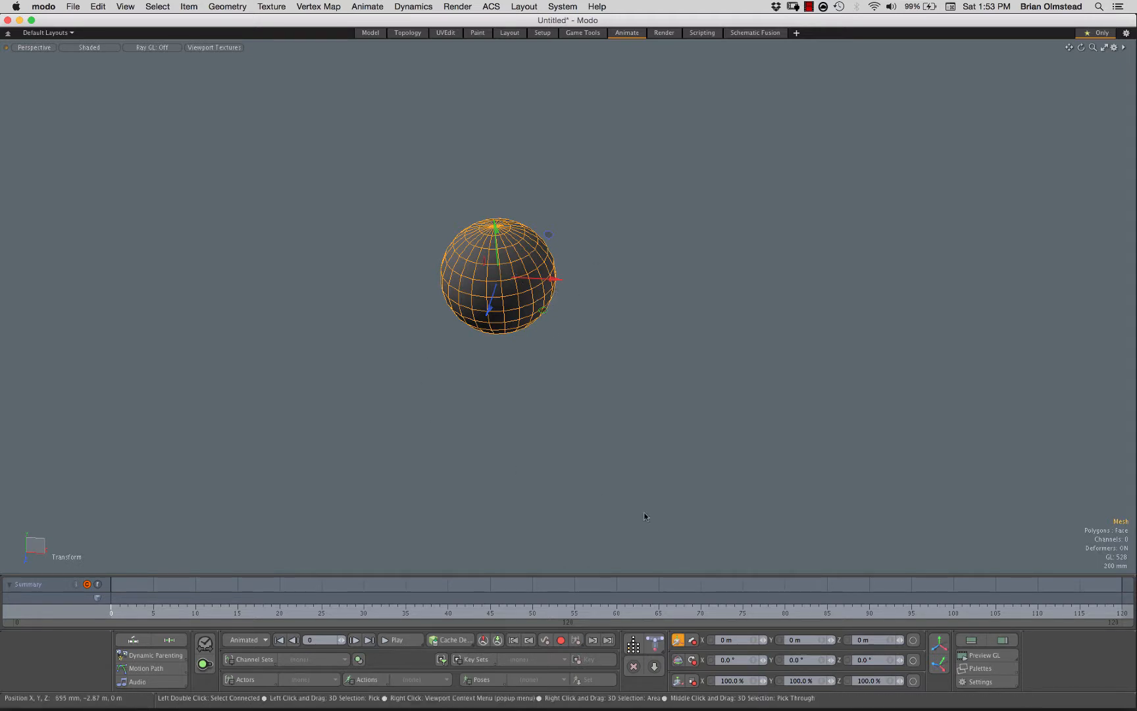
left_click(710, 640)
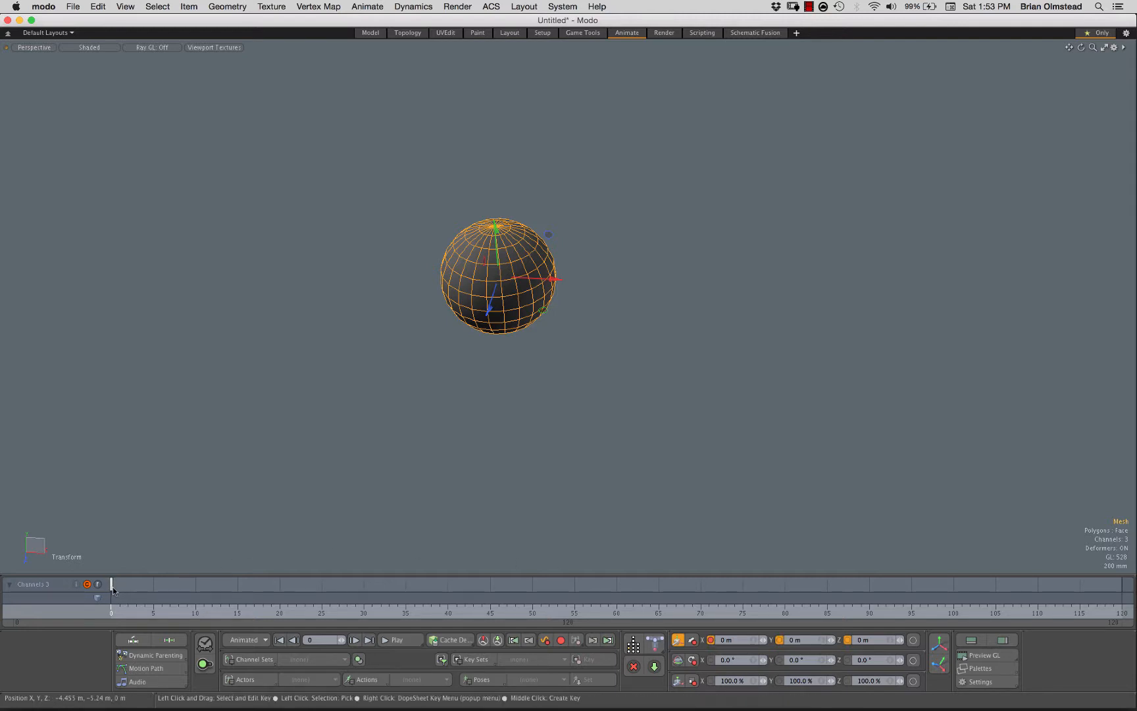
At frame 20, move the sphere about 3 m along X with auto-keying left on Animated, and return to frame 0.
left_click(279, 616)
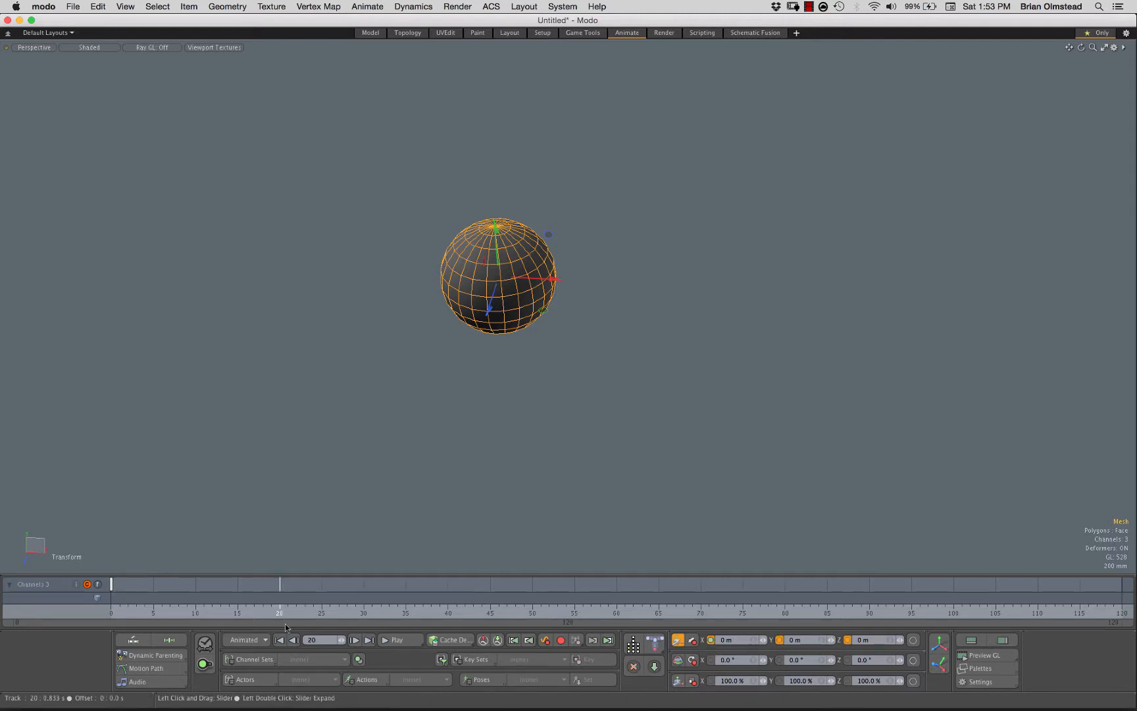
left_click_drag(553, 279, 883, 365)
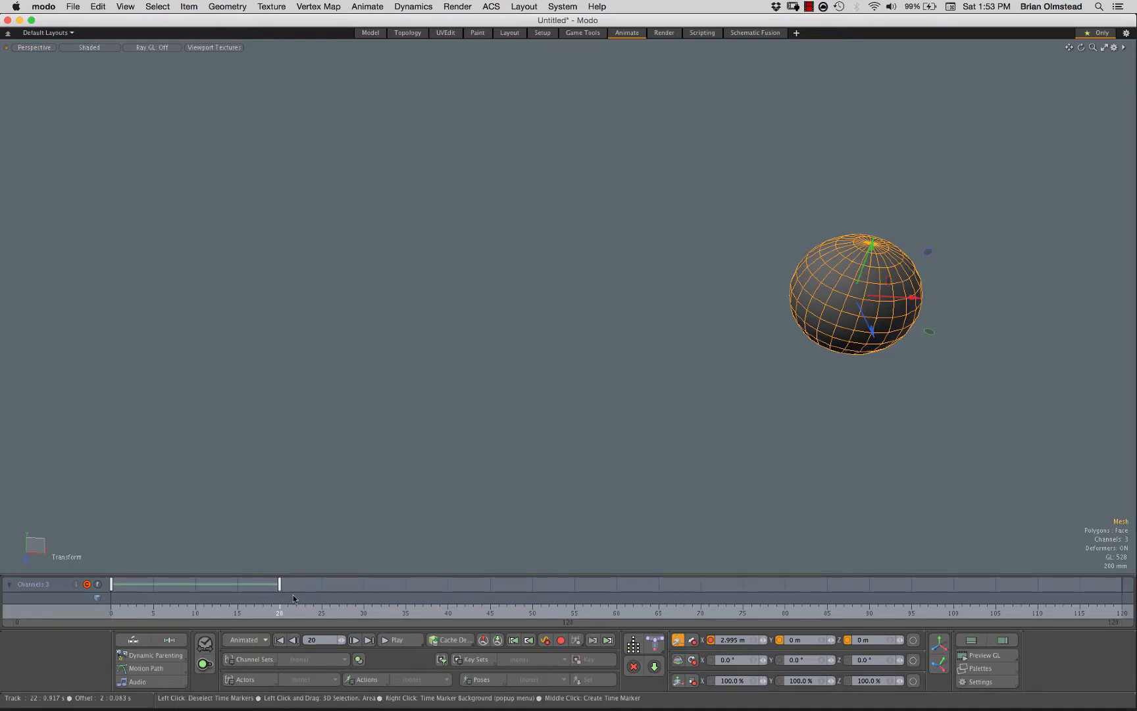
left_click(263, 643)
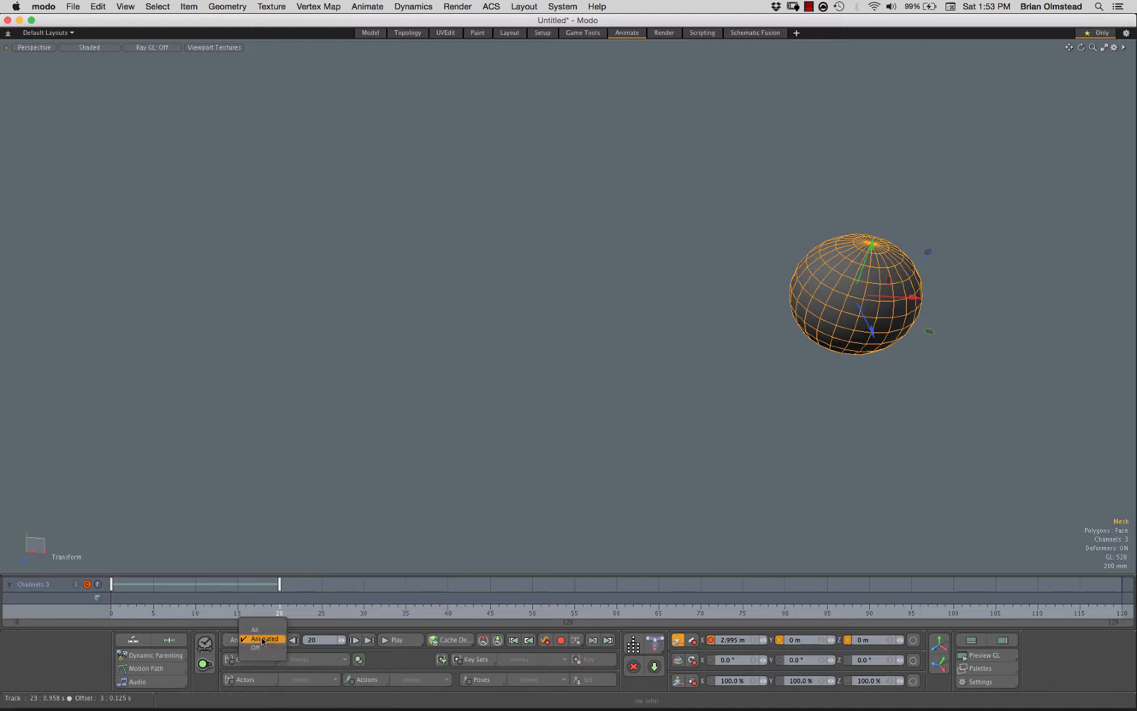
left_click(344, 495)
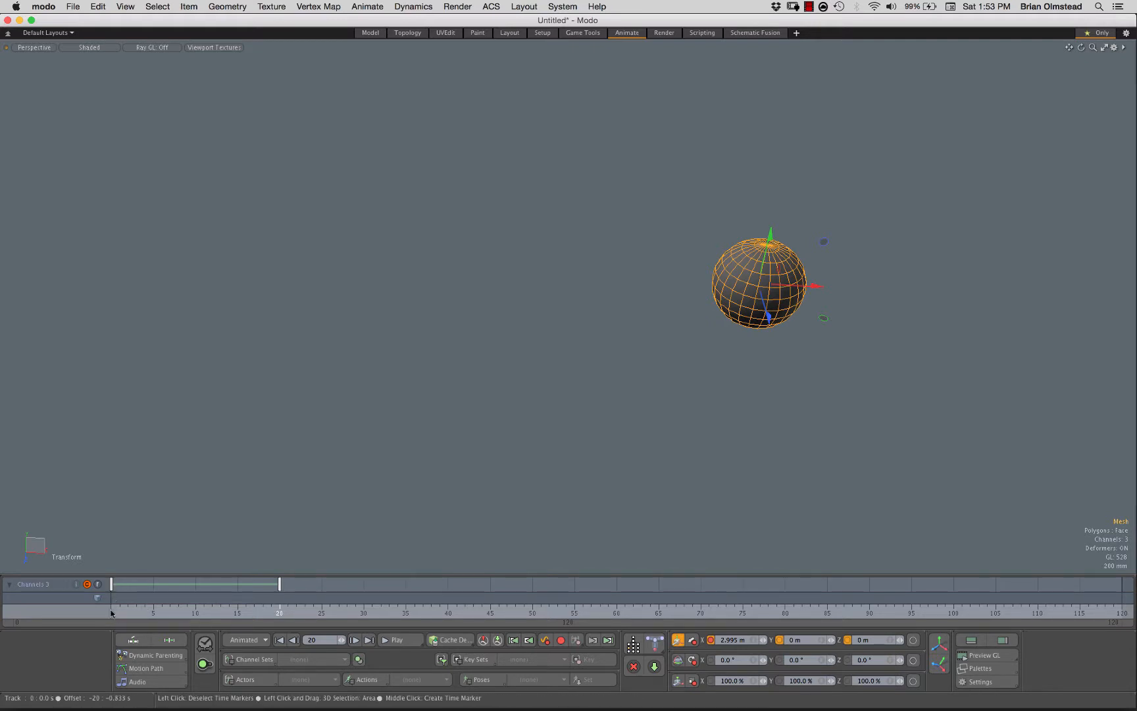
left_click(111, 588)
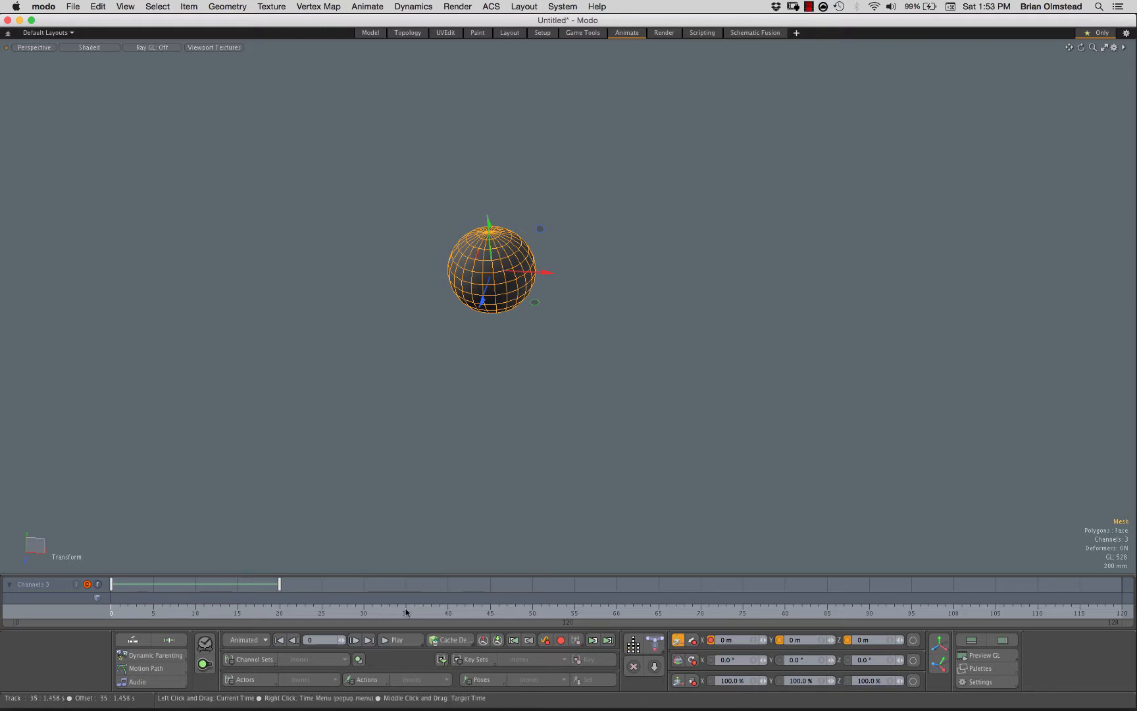
At frame 40, try moving the sphere back along X to about 485 mm and undo the move.
left_click(450, 616)
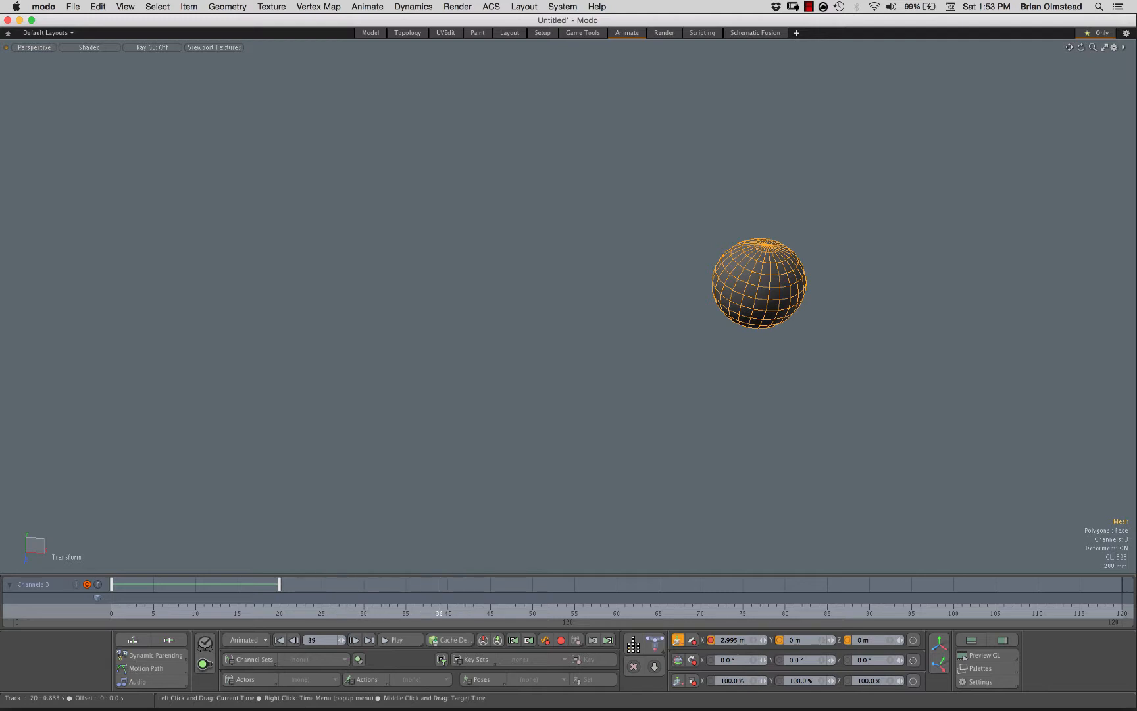
left_click_drag(440, 585, 448, 586)
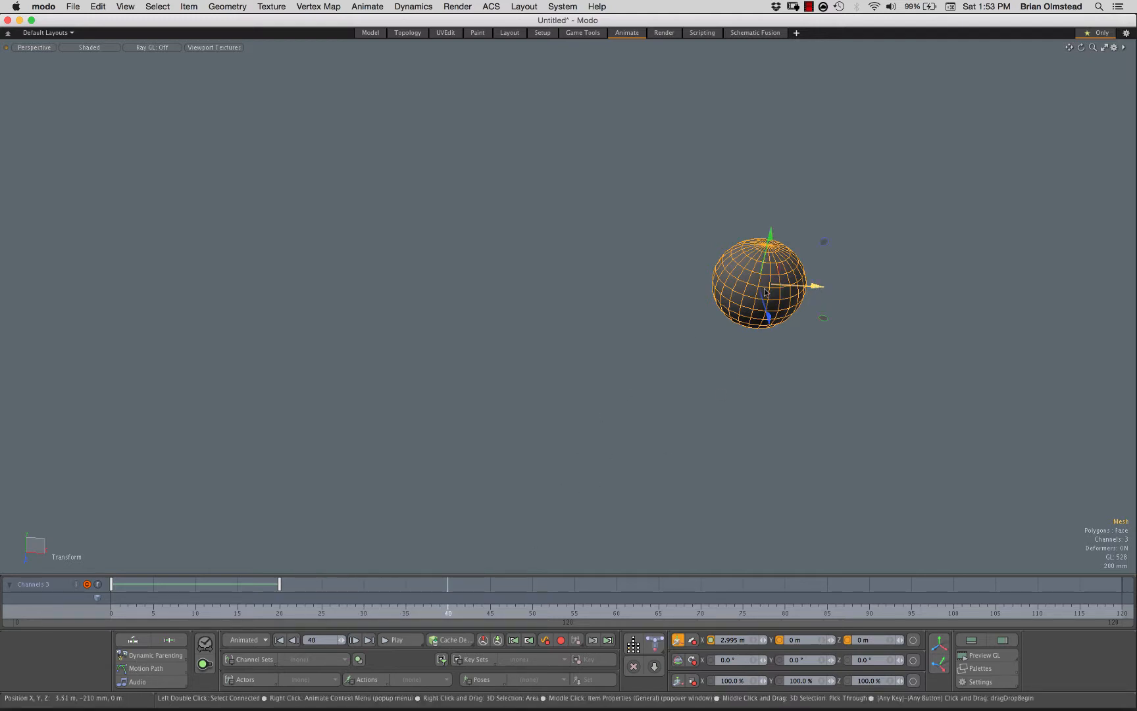
left_click_drag(808, 290, 573, 316)
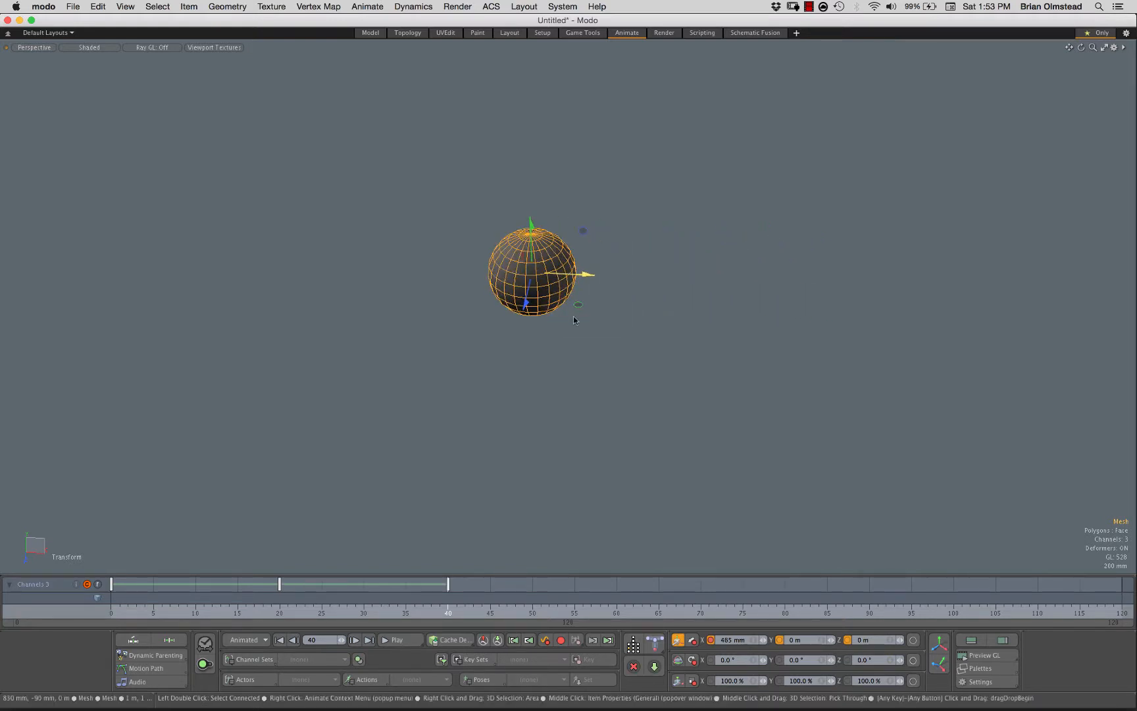
key("ctrl+z")
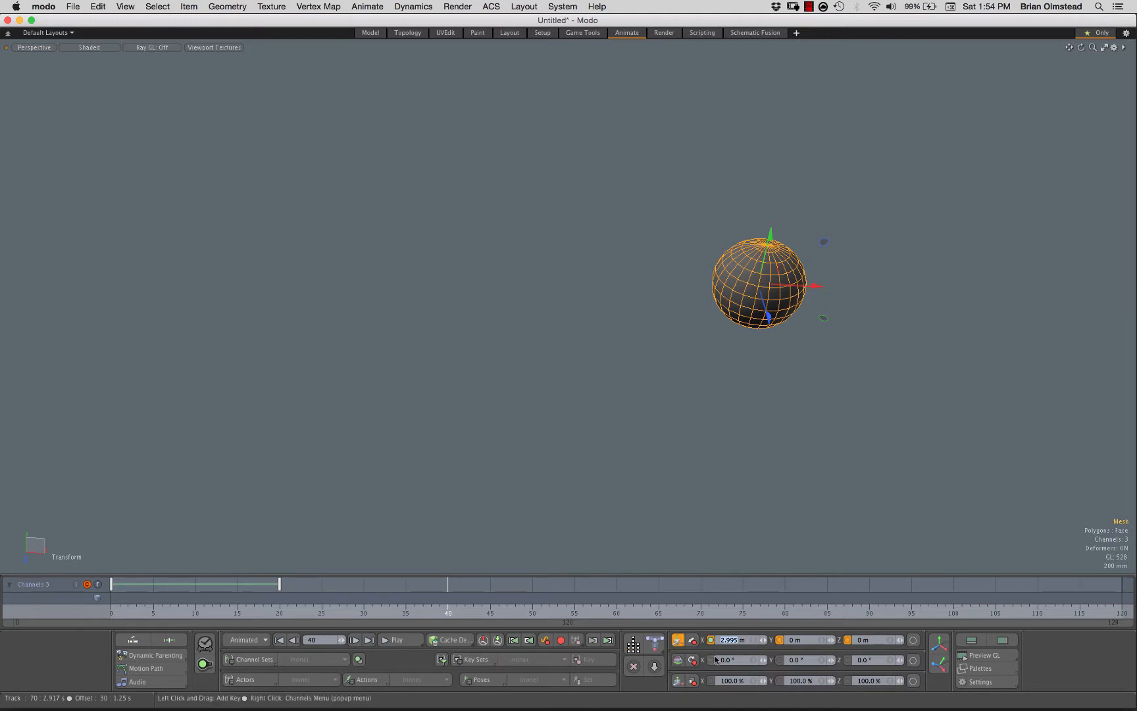
Set the sphere's X position to 0 m at frame 40 and play the animation from frame 0.
key("Return")
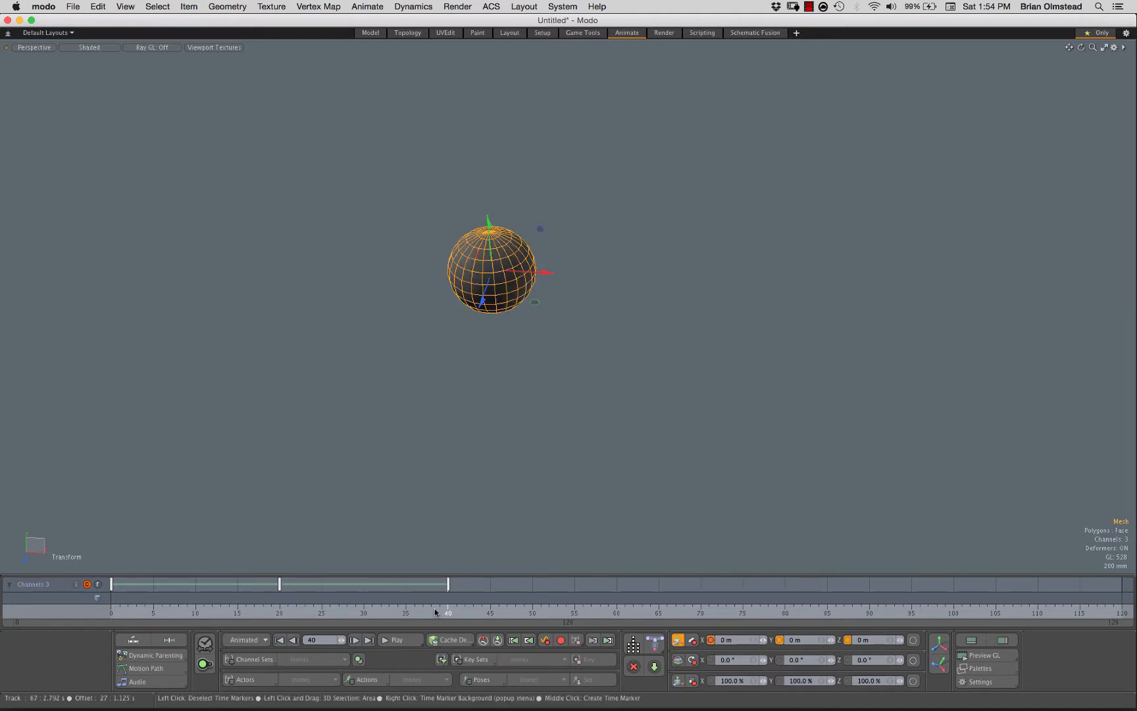
left_click_drag(130, 611, 111, 611)
left_click(397, 639)
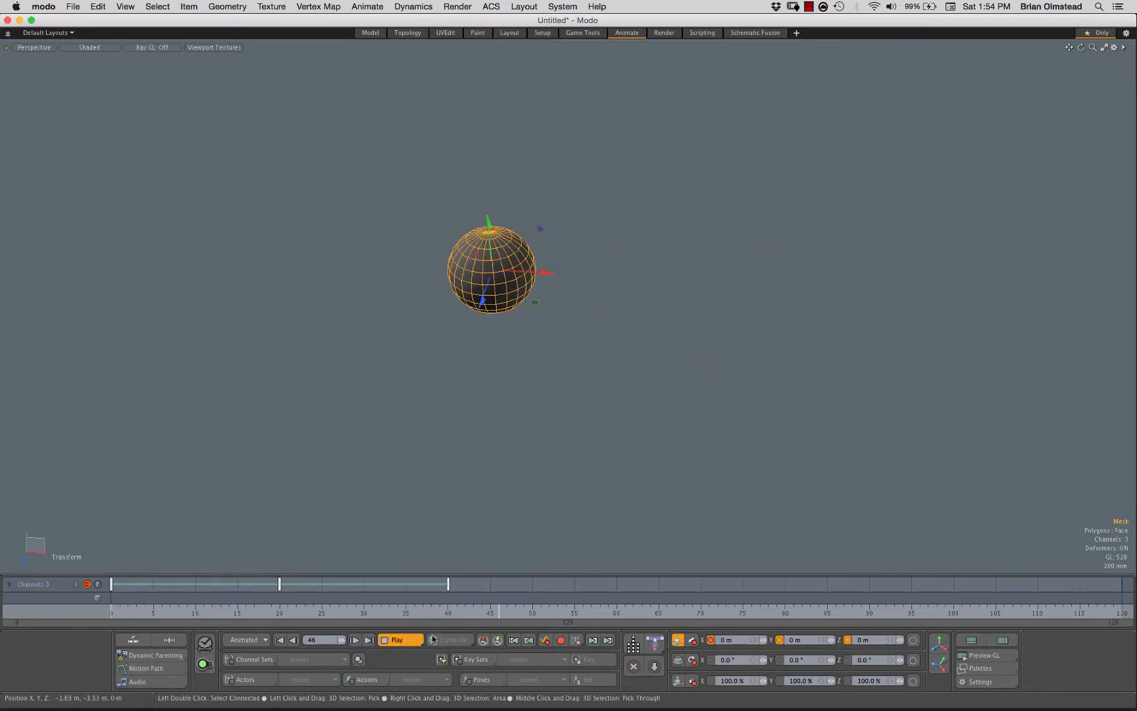
left_click(398, 641)
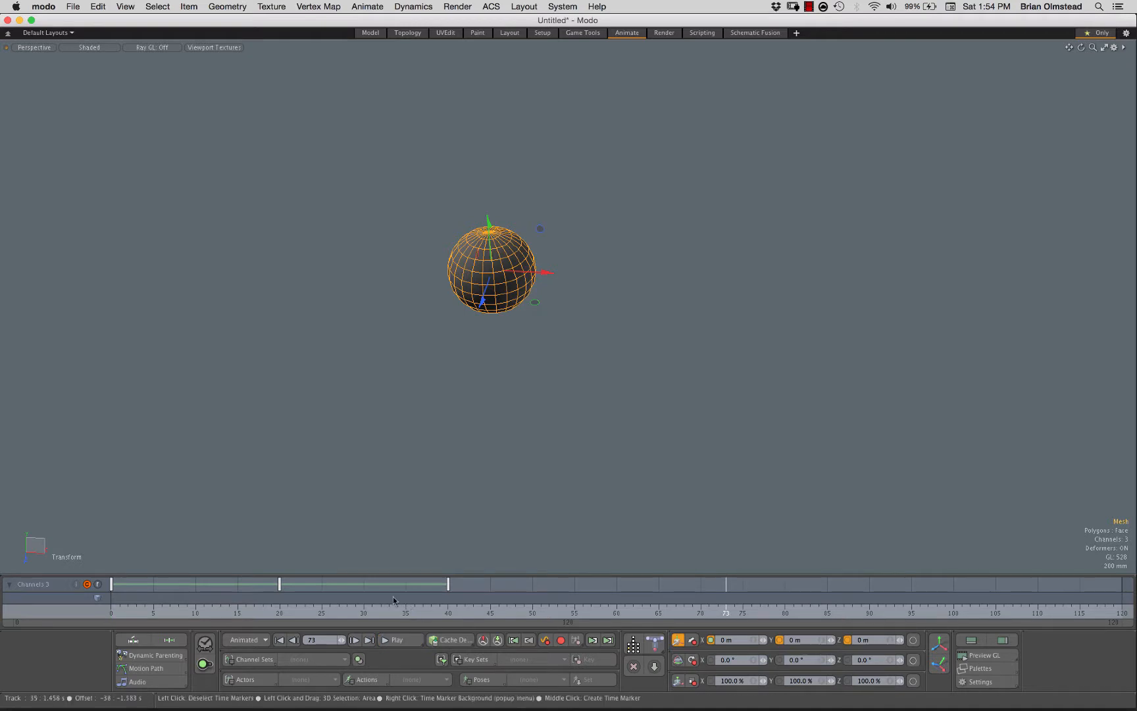
left_click_drag(248, 615, 109, 613)
left_click_drag(569, 405, 568, 406, "alt")
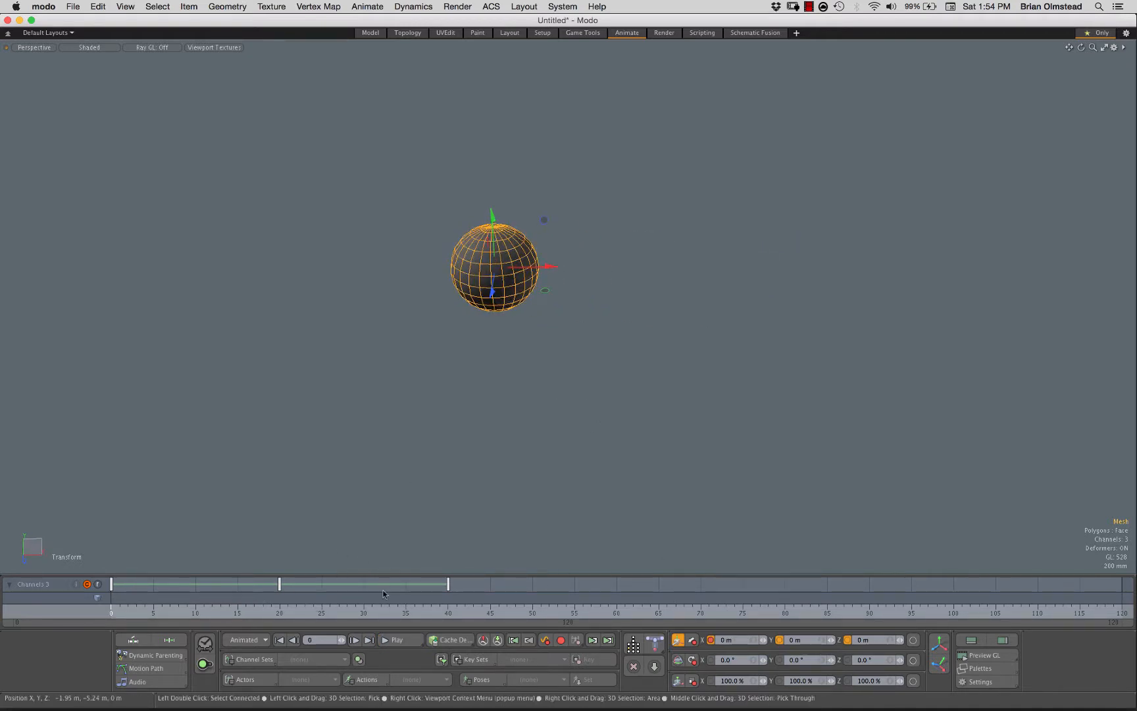
Undo the timeline scrubbing and the sphere's position key at frame 40.
key("ctrl+z")
key("ctrl+z")
key("ctrl+z")
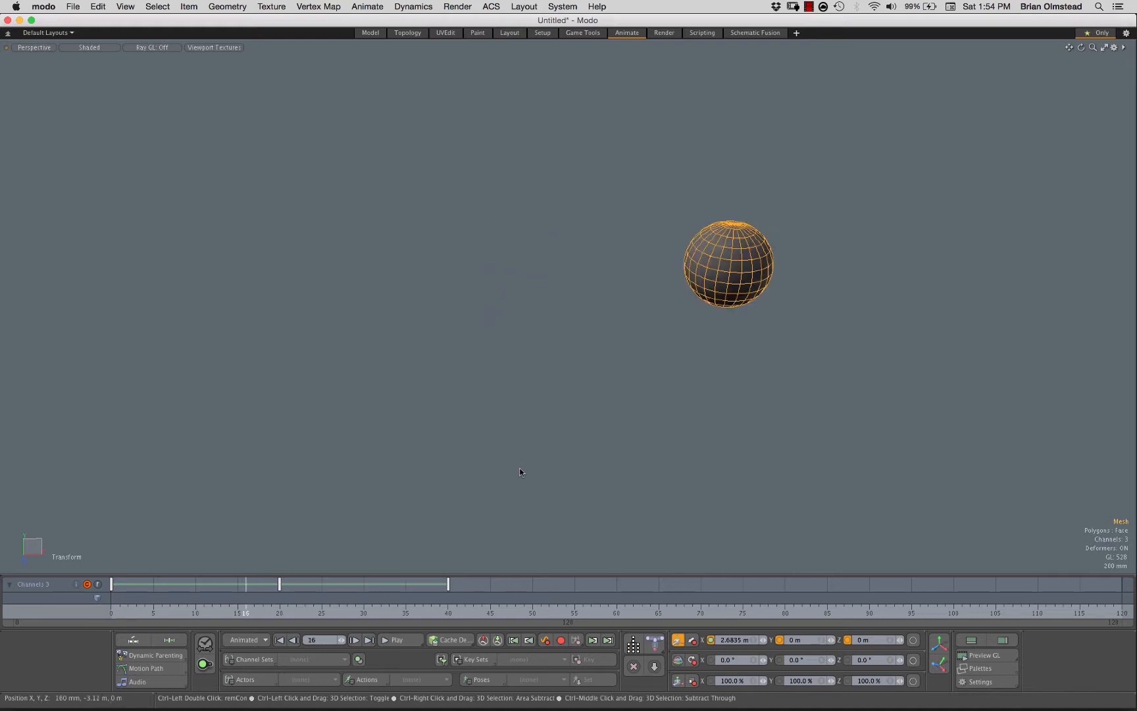
key("ctrl+z")
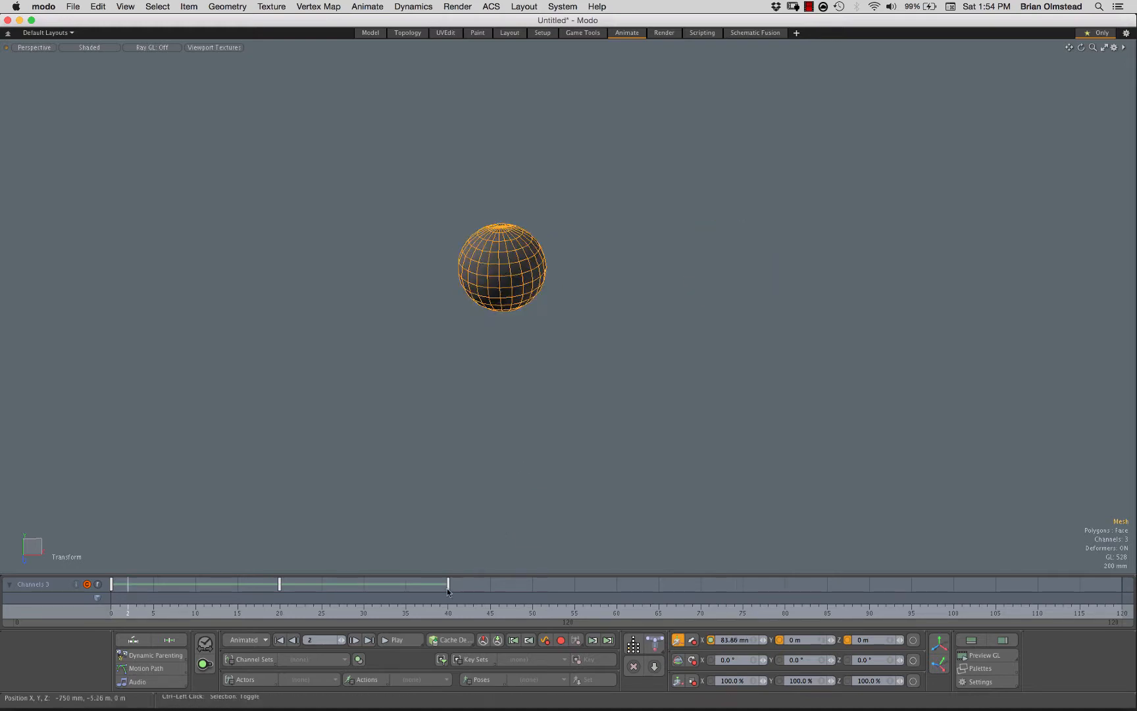
key("ctrl+z")
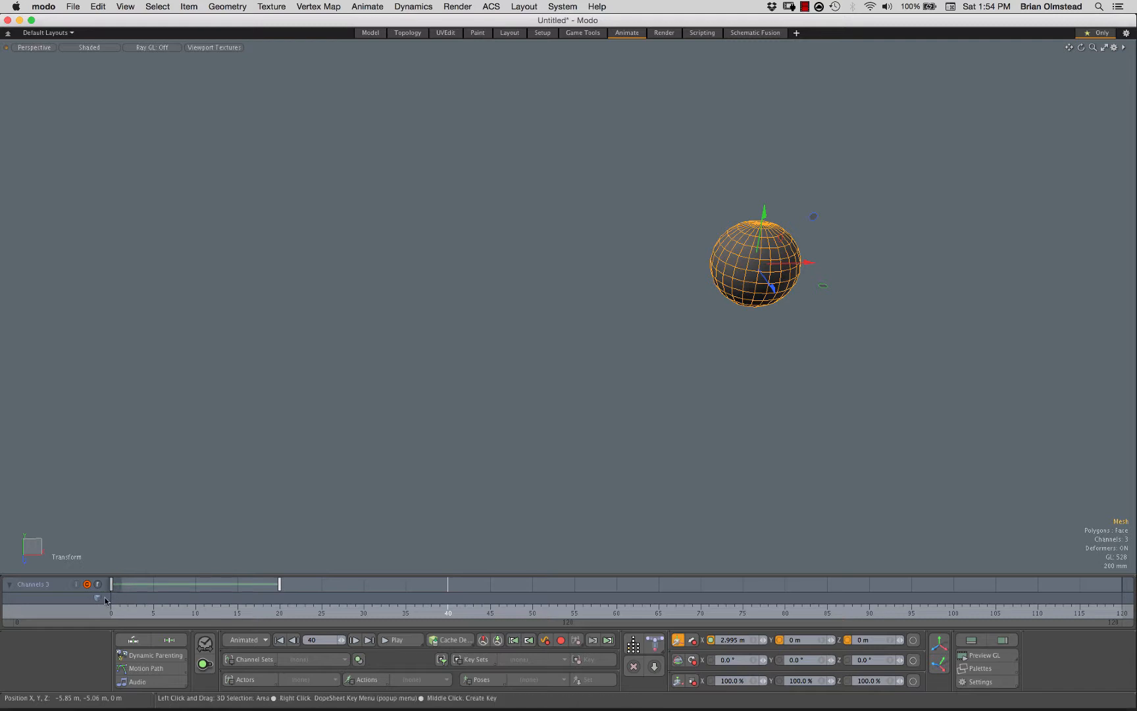
Copy the sphere's position key at frame 0 and paste it at frame 40.
left_click_drag(105, 599, 120, 598)
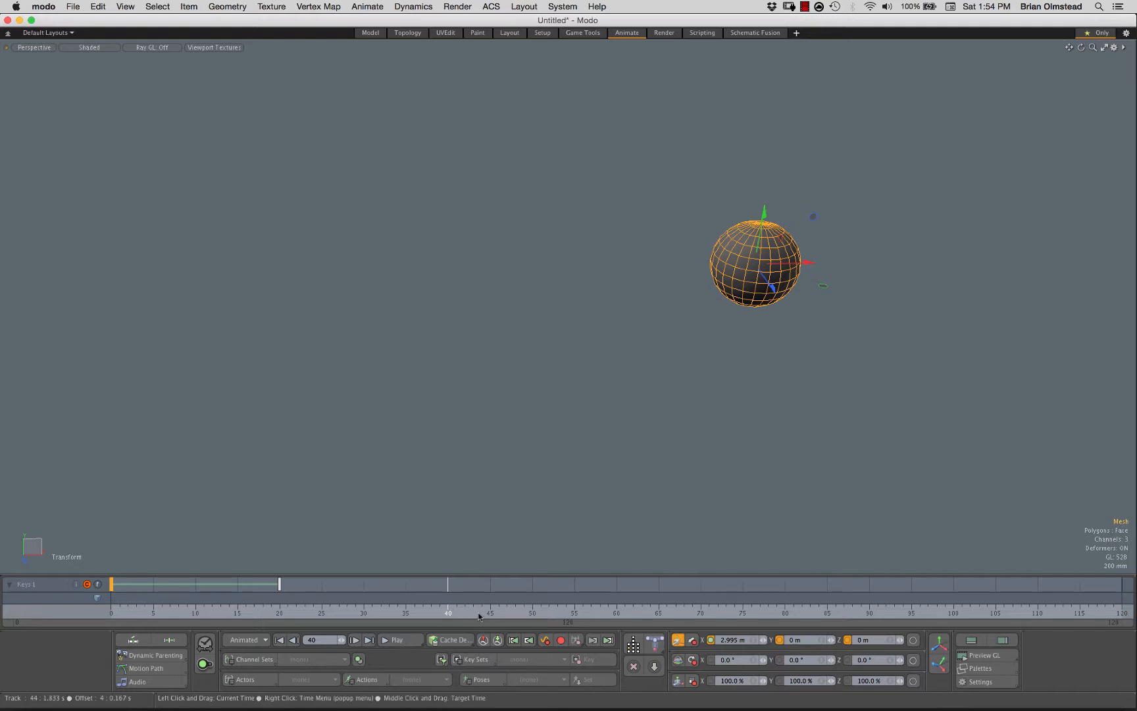
left_click(442, 612)
key("super+v")
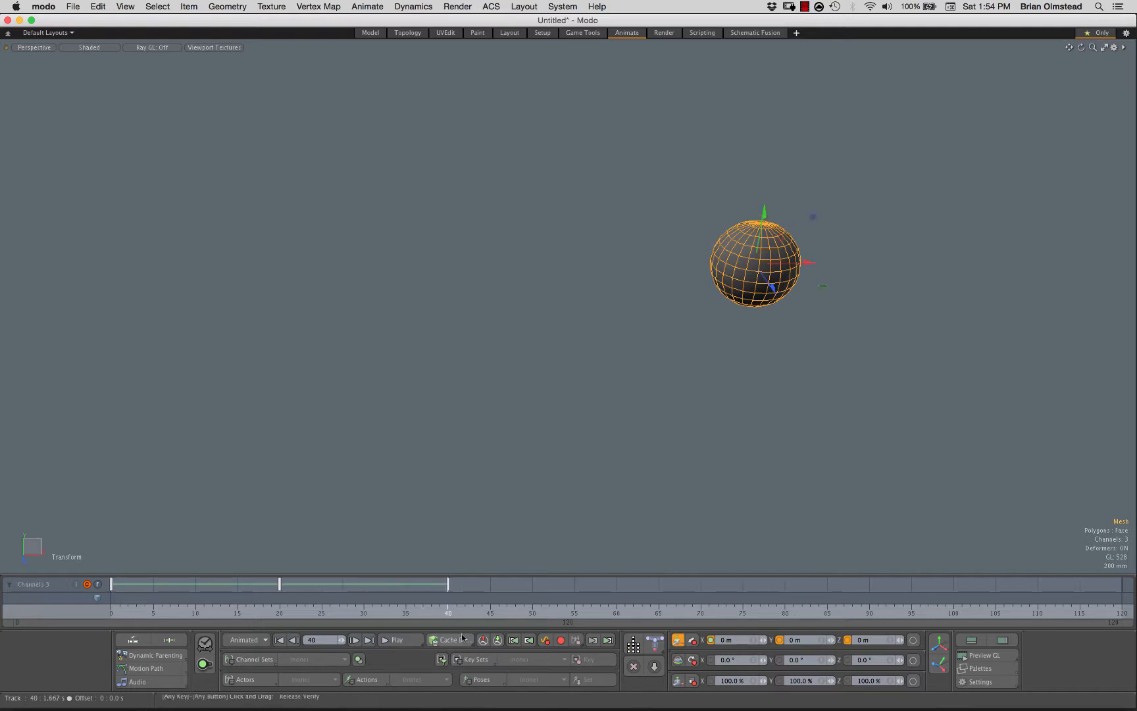
Play the animation twice from frame 0 to review the sphere's movement out and back.
left_click_drag(447, 613, 110, 613)
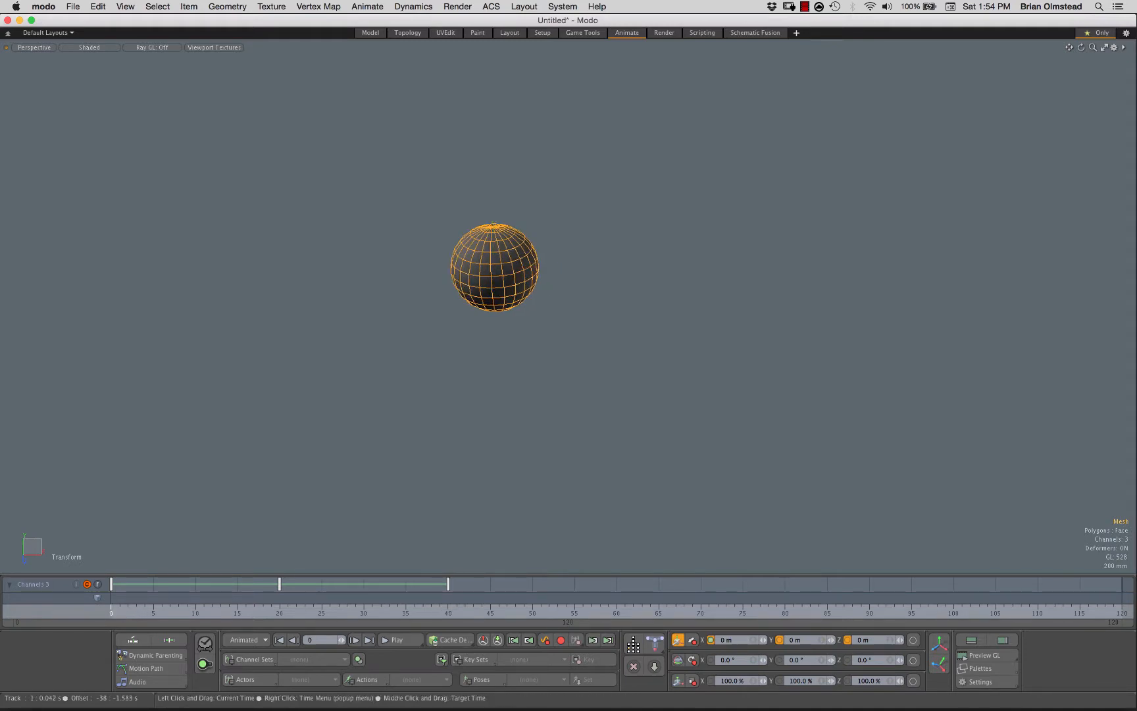
left_click(397, 640)
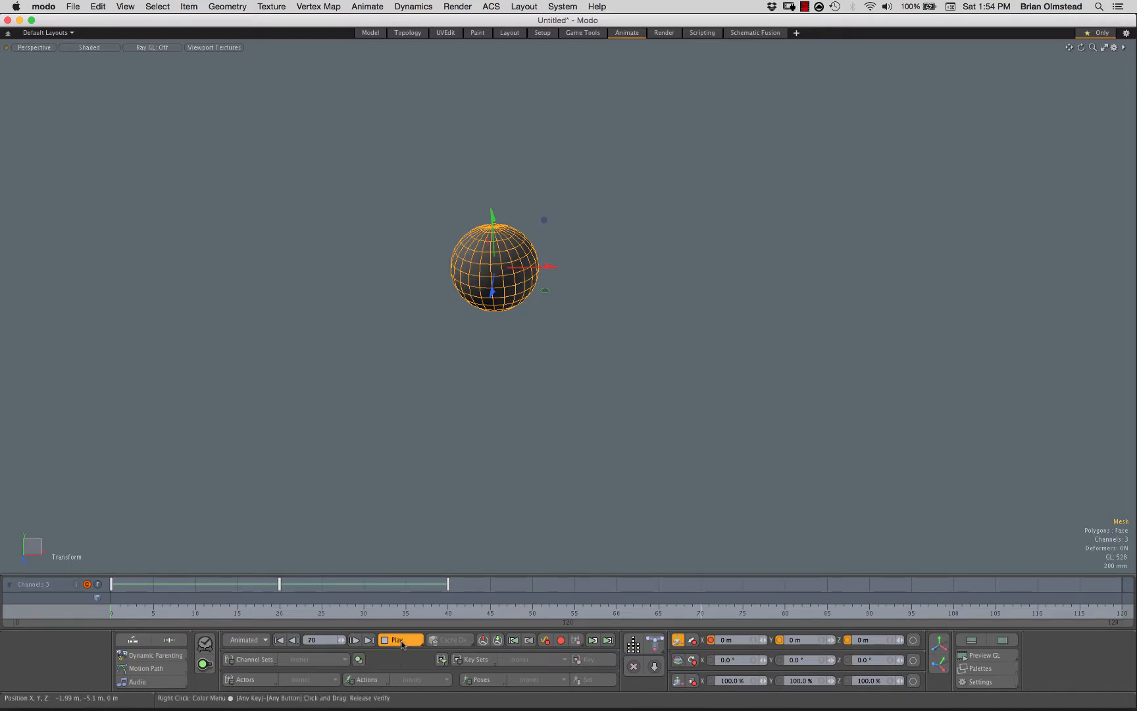
left_click(397, 639)
left_click(406, 613)
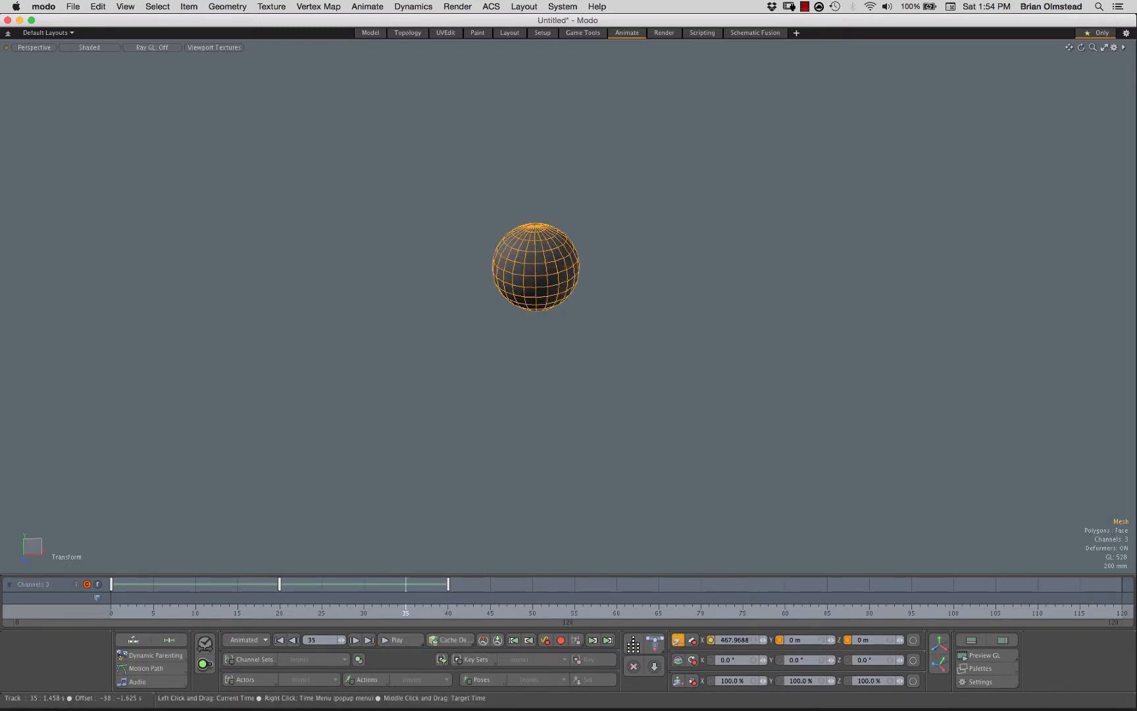
left_click_drag(405, 612, 111, 612)
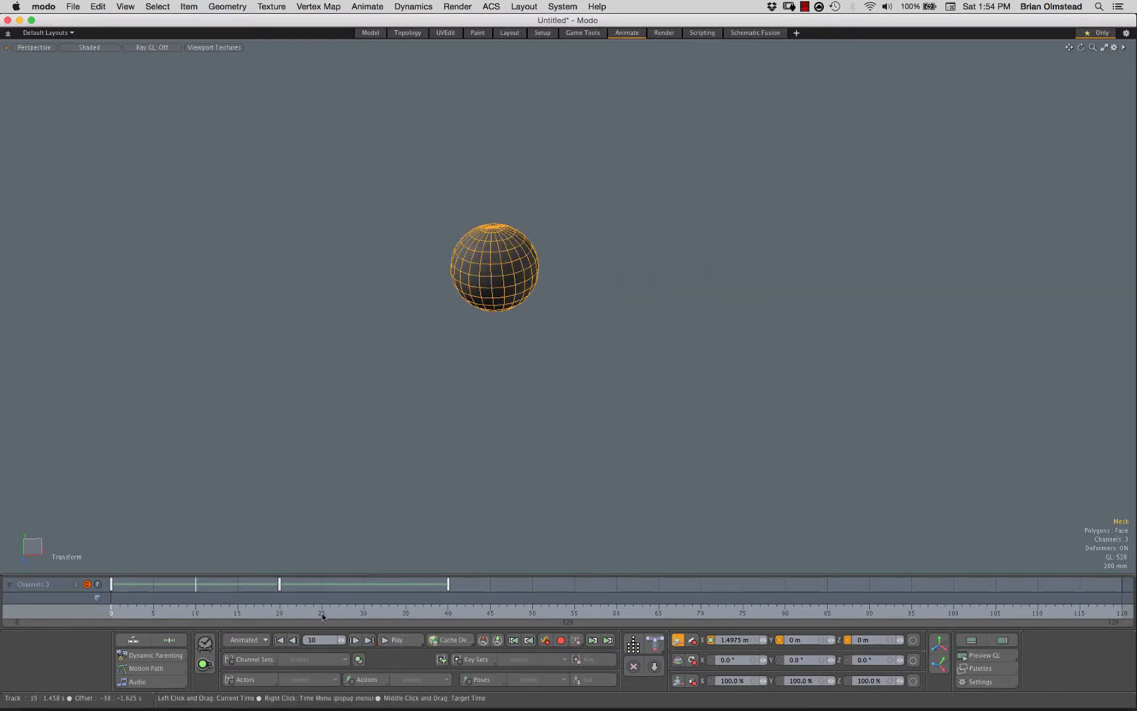
left_click(398, 642)
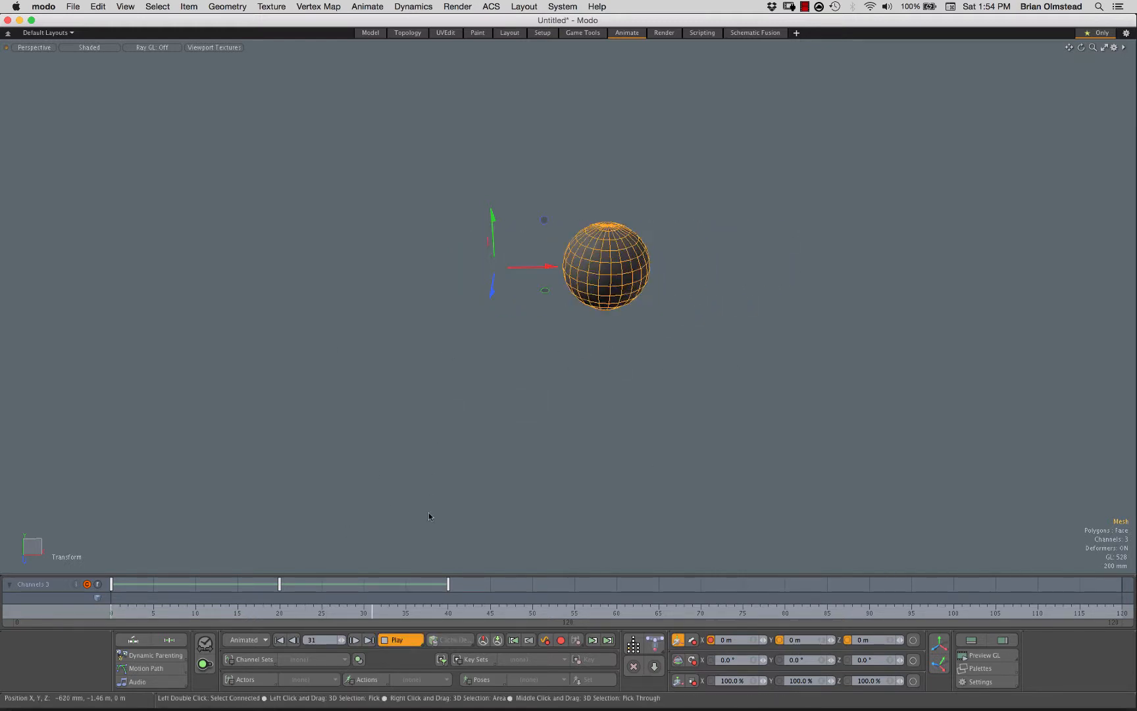
left_click(395, 641)
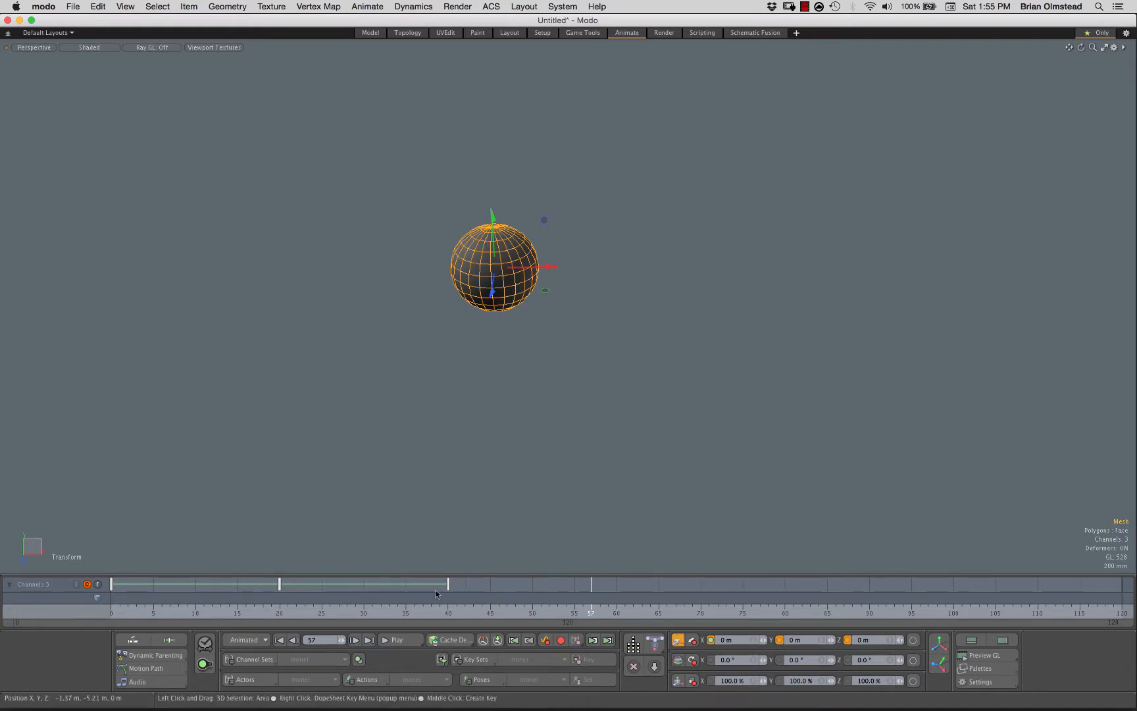
Retime the sphere's position keys, moving the frame 40 key to frame 60 and the frame 20 key to frame 30.
left_click_drag(465, 590, 110, 619)
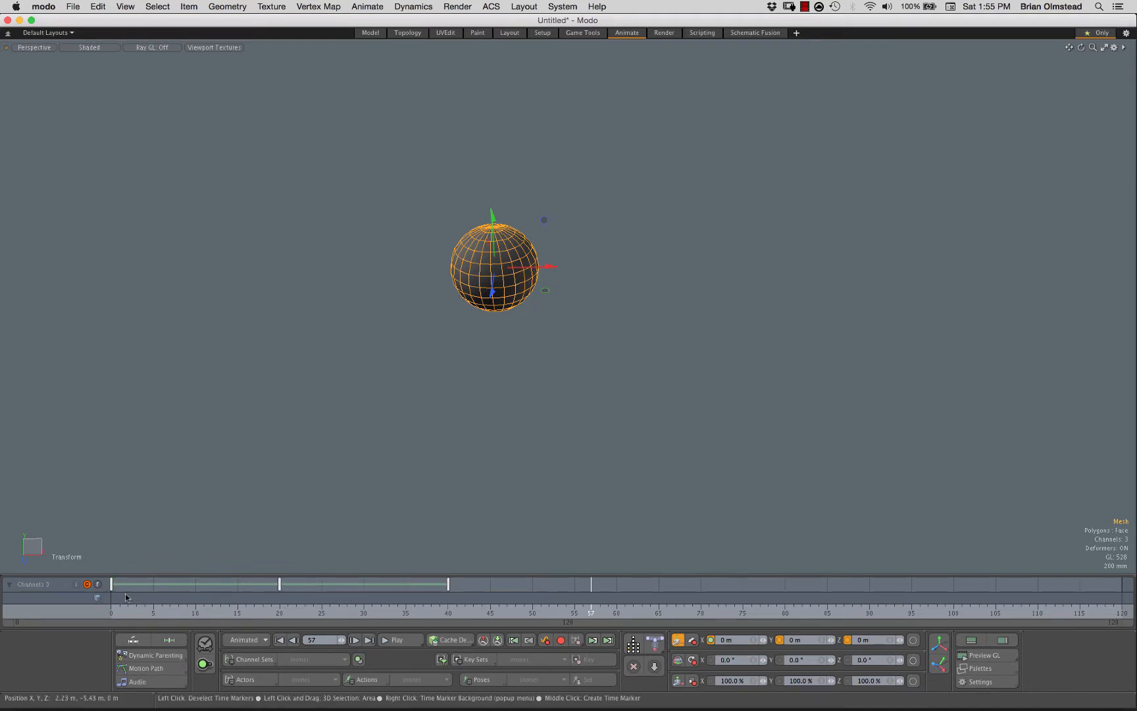
left_click(279, 612)
left_click(448, 612)
left_click_drag(459, 582, 617, 585)
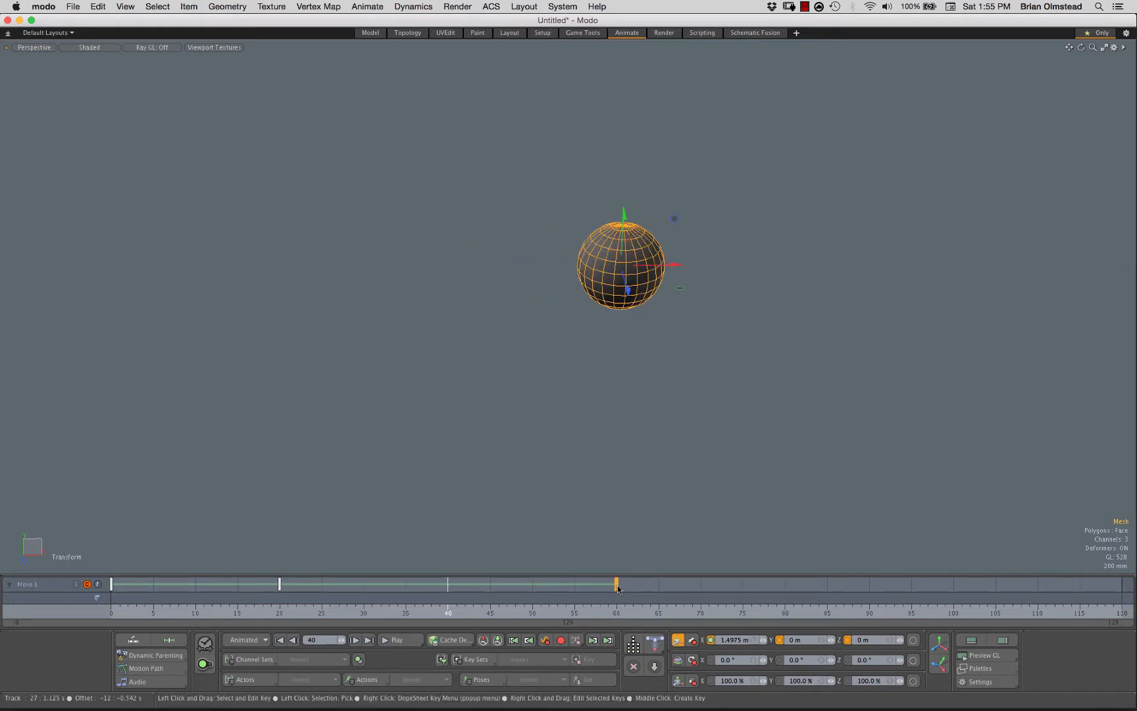
left_click(279, 585)
left_click_drag(338, 589, 364, 590)
Return to frame 0 and play the retimed sphere animation.
left_click(245, 609)
left_click_drag(246, 609, 111, 608)
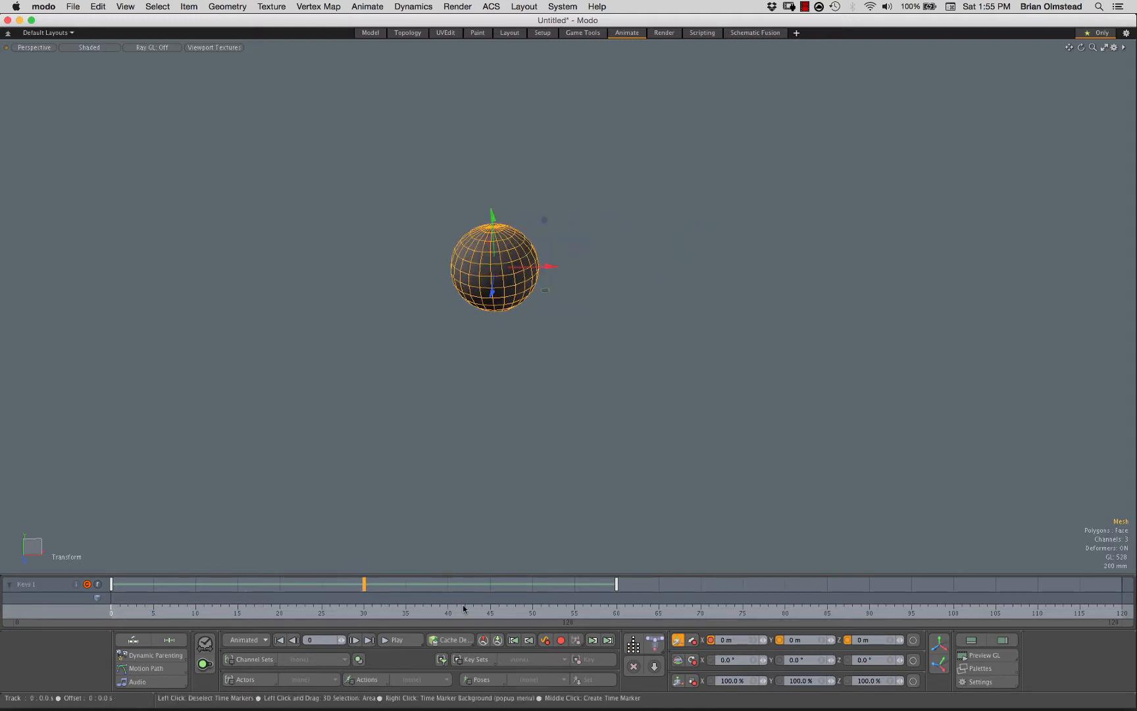
left_click(397, 642)
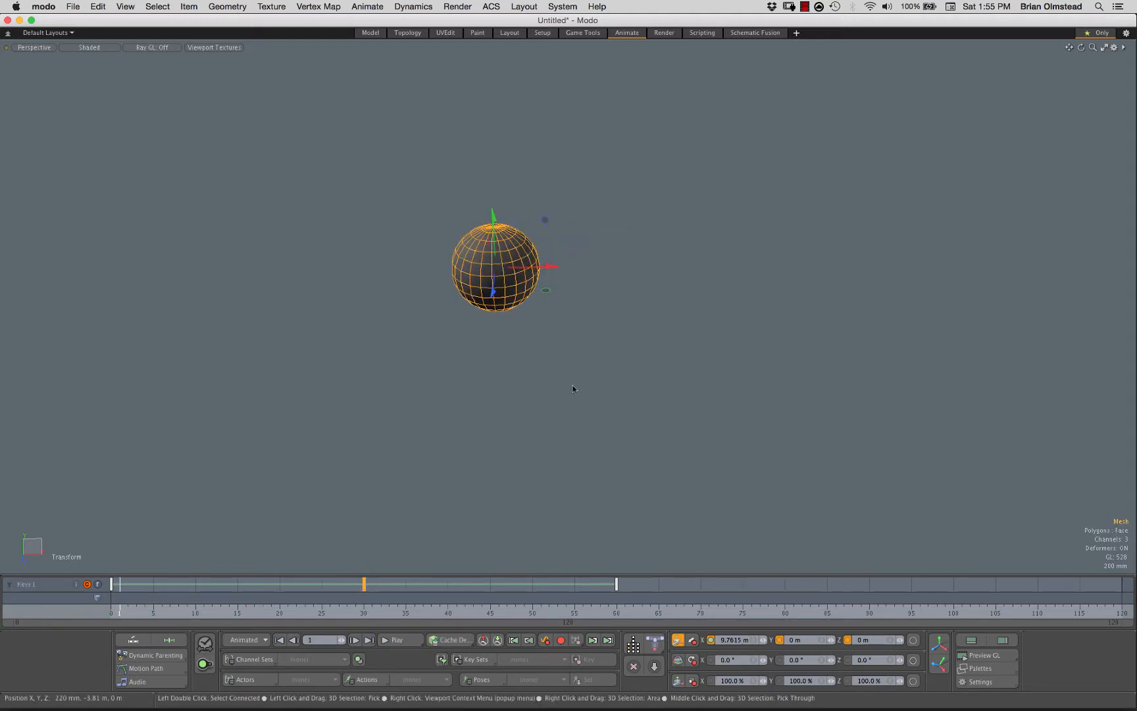
left_click(398, 641)
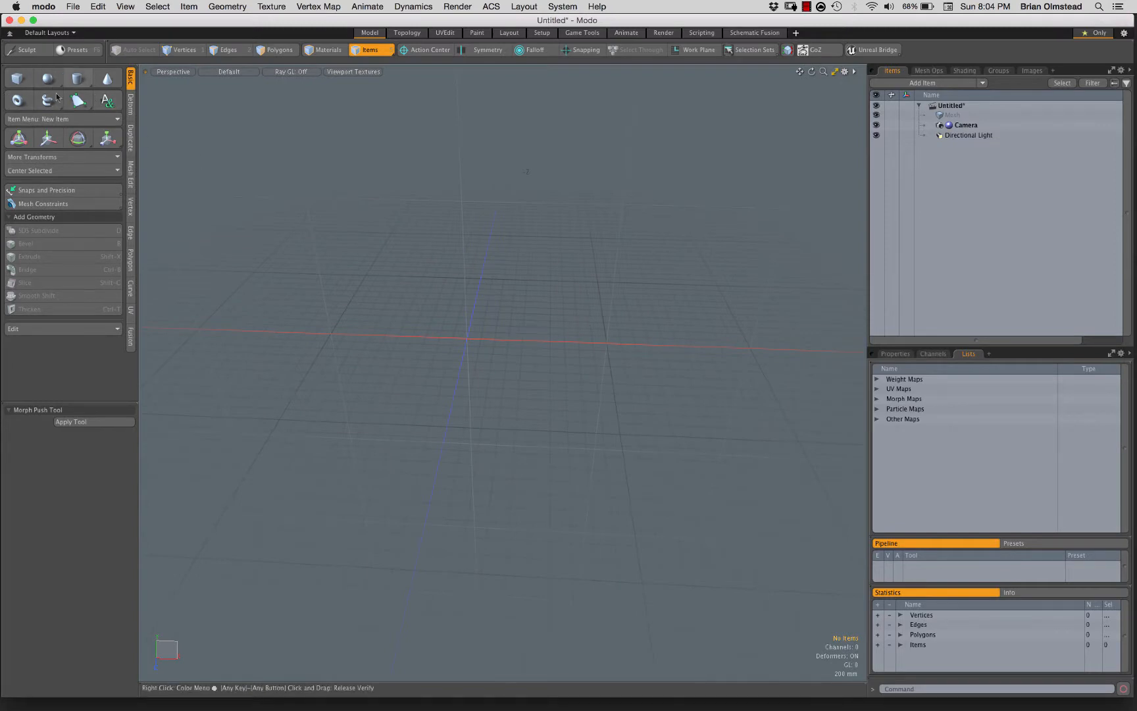
Add a unit cube and a unit sphere as new items and delete the empty Mesh item.
left_click(18, 78)
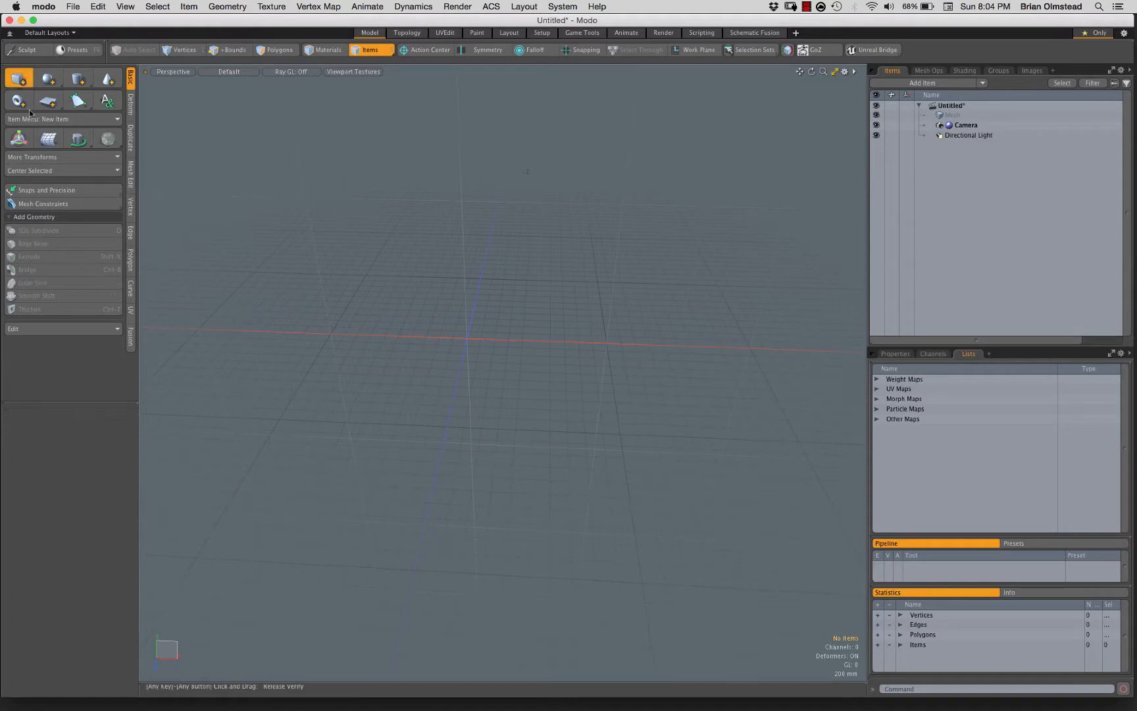
left_click(48, 78)
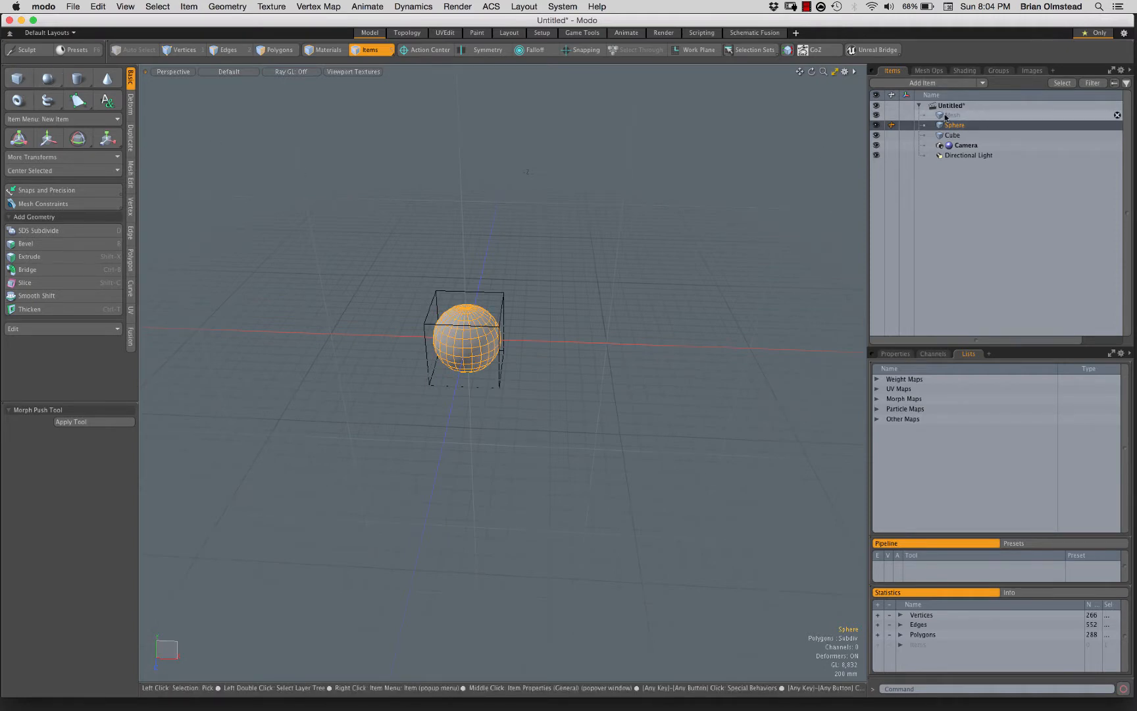
left_click(1117, 115)
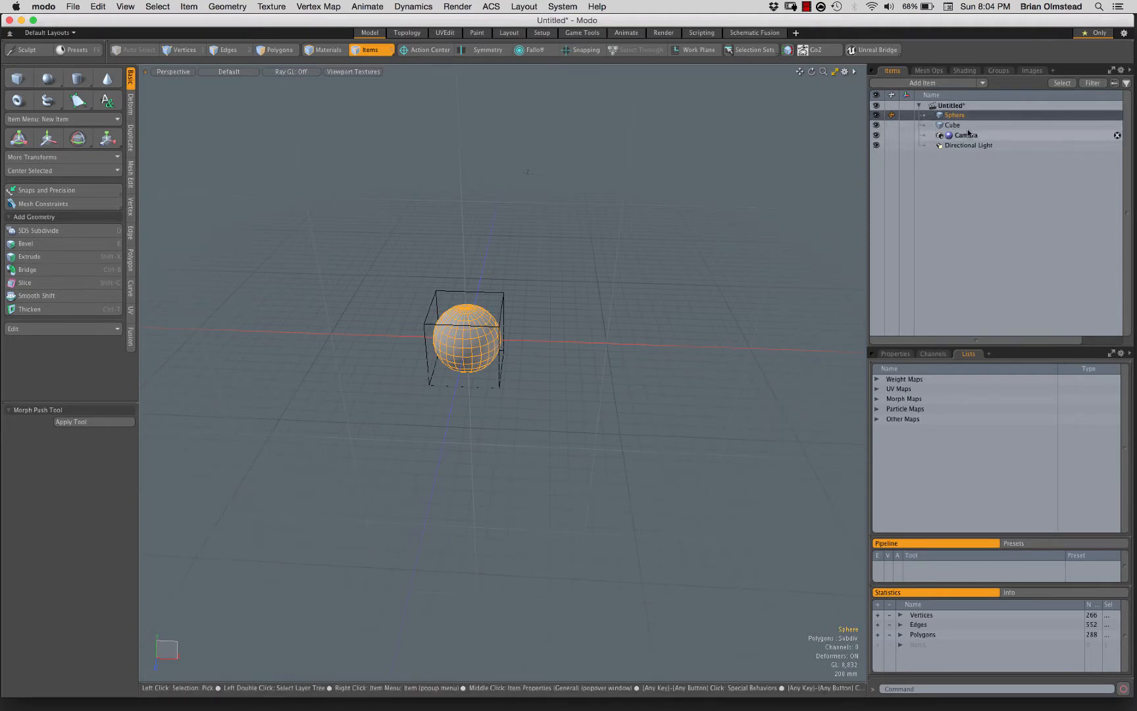
Move the sphere along X to about 1.33 m so it sits beside the cube, and deselect it.
key("w")
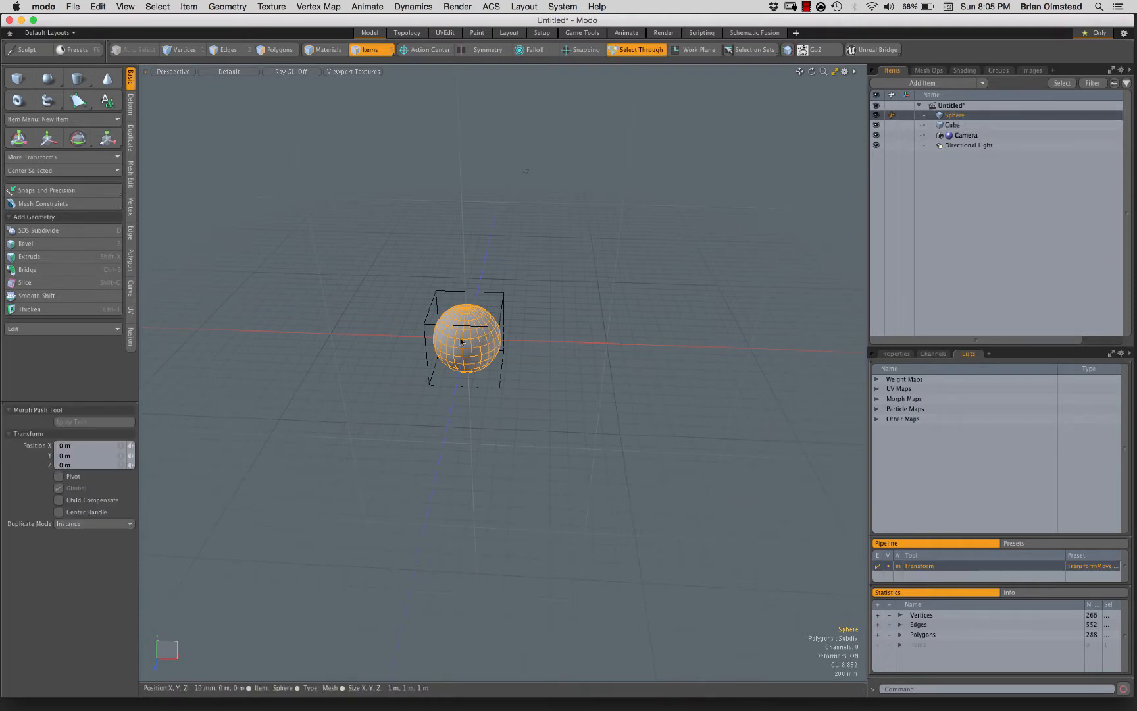
left_click_drag(495, 342, 591, 345)
left_click(664, 286)
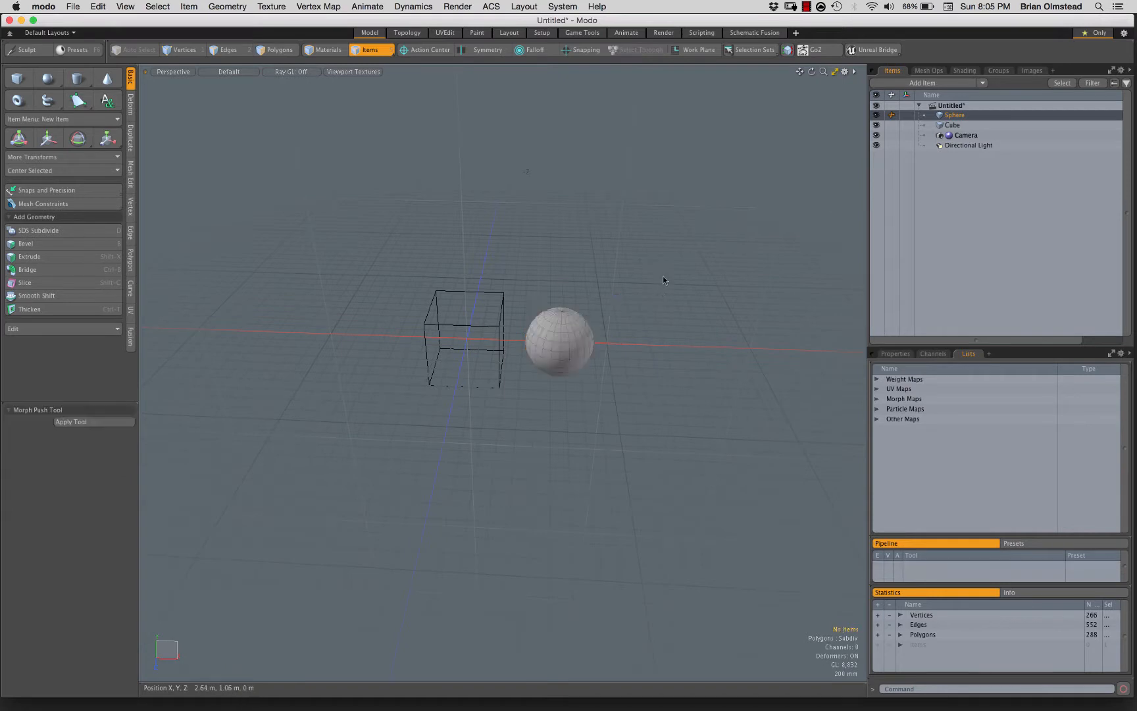
Switch to the Animate layout and select the cube and the sphere alternately in the viewport.
left_click(626, 33)
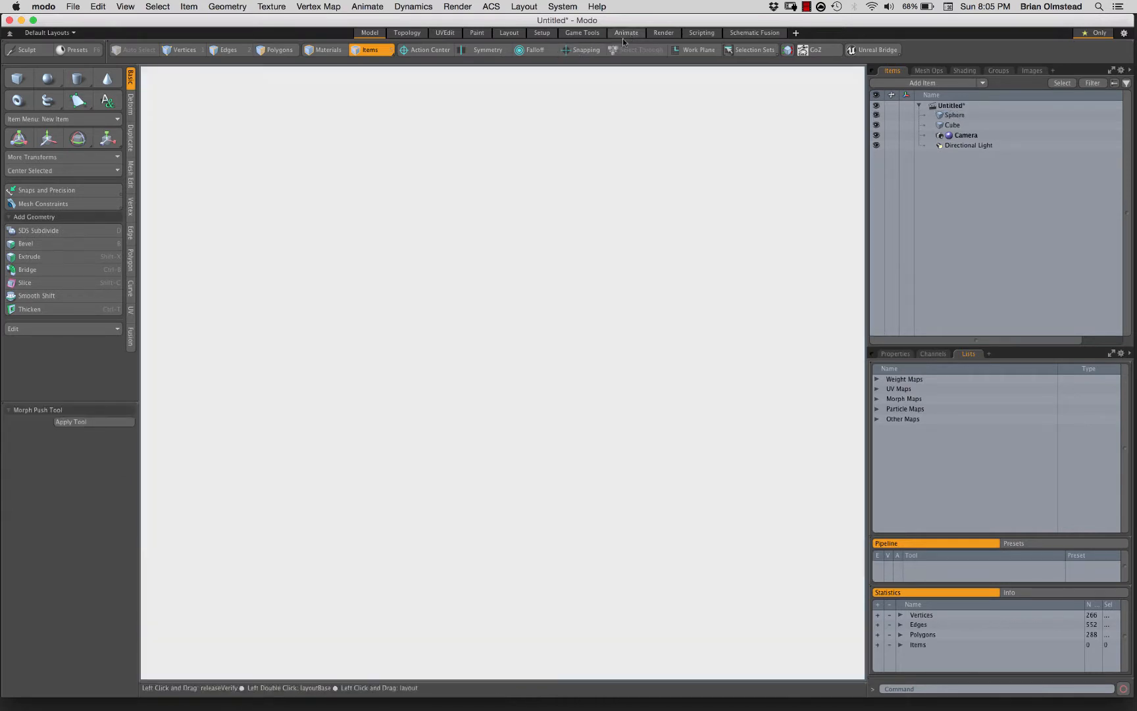
left_click_drag(580, 395, 518, 386, "alt")
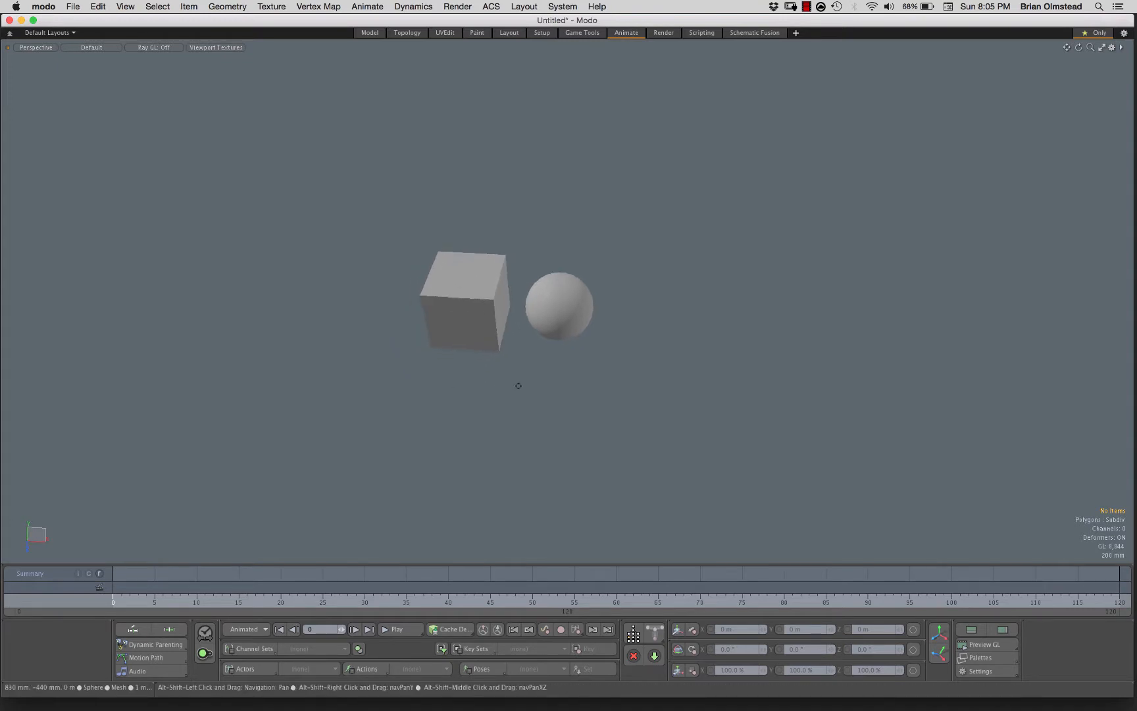
left_click(460, 313)
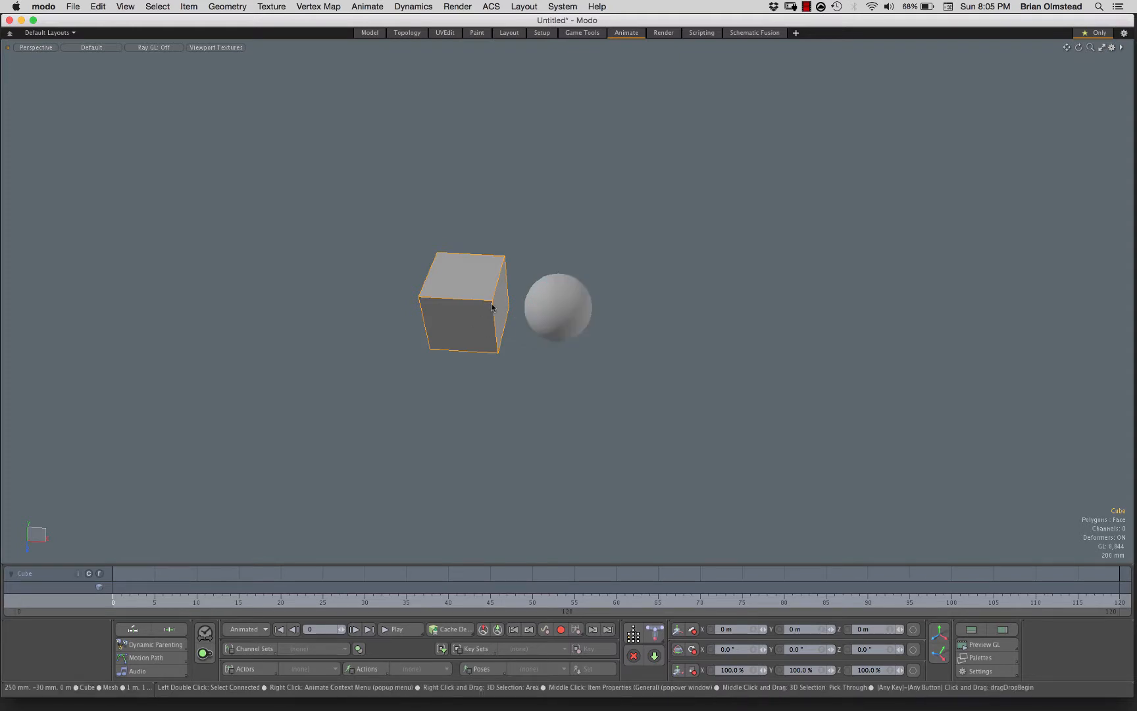
left_click(549, 309)
left_click(471, 323)
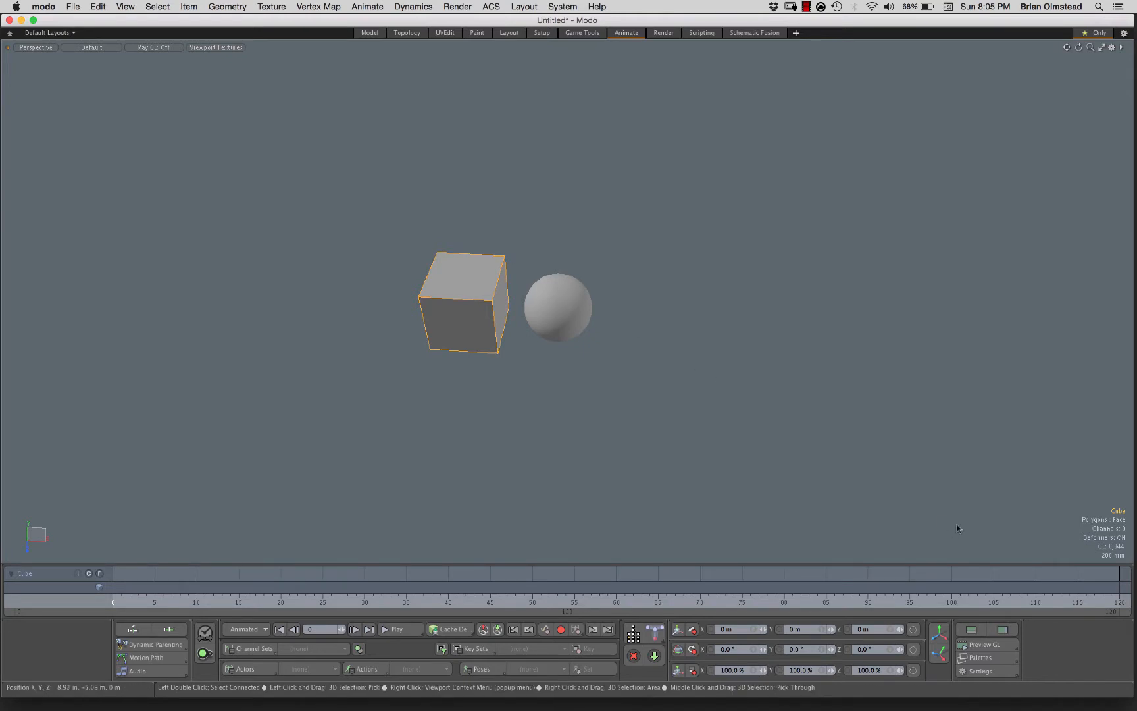
Show the item list and properties beside the viewport, and select the Sphere item from the list.
left_click(1004, 631)
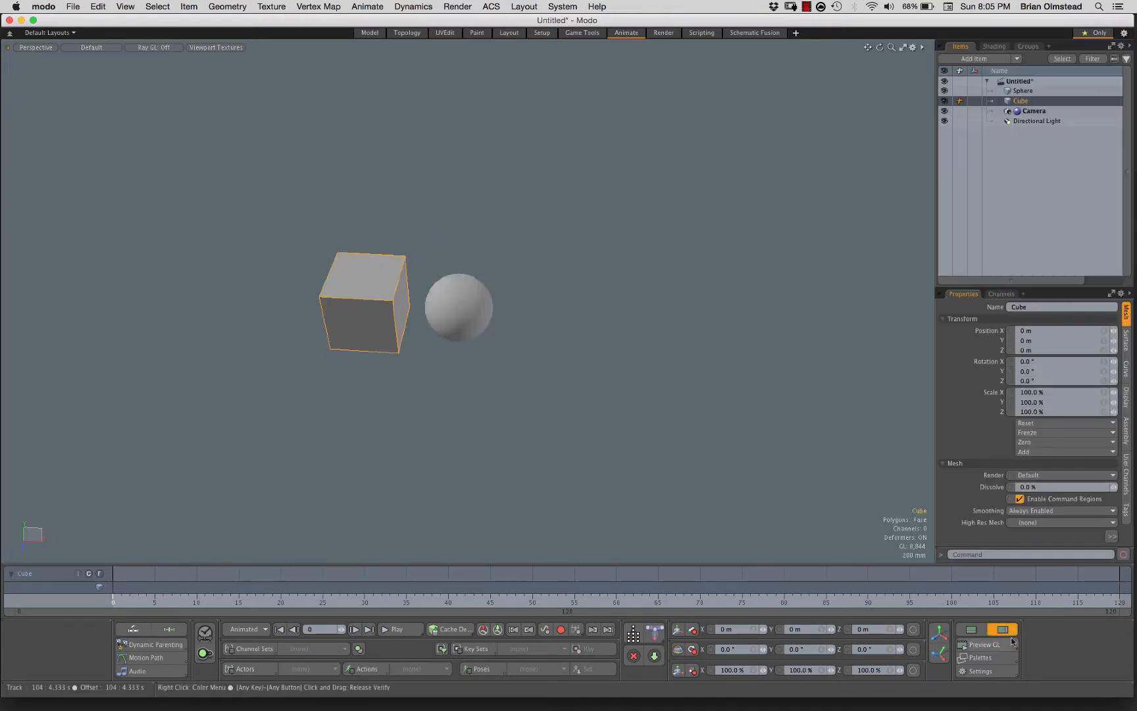
left_click(1022, 91)
left_click(1019, 102)
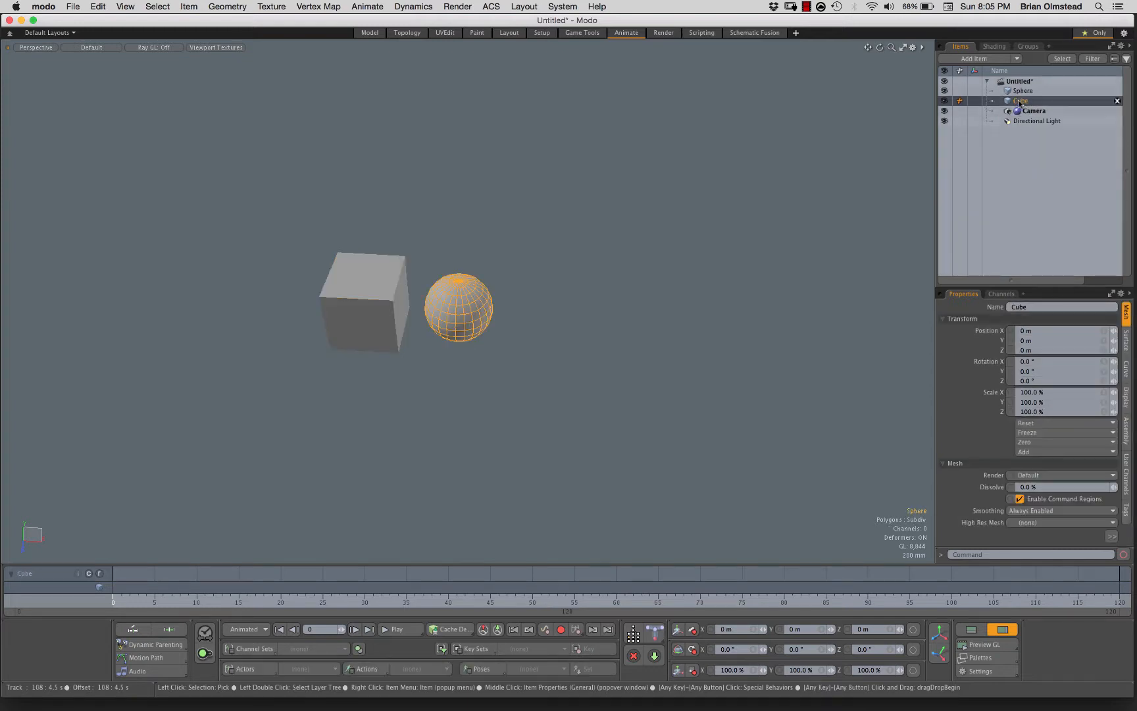
left_click(1027, 92)
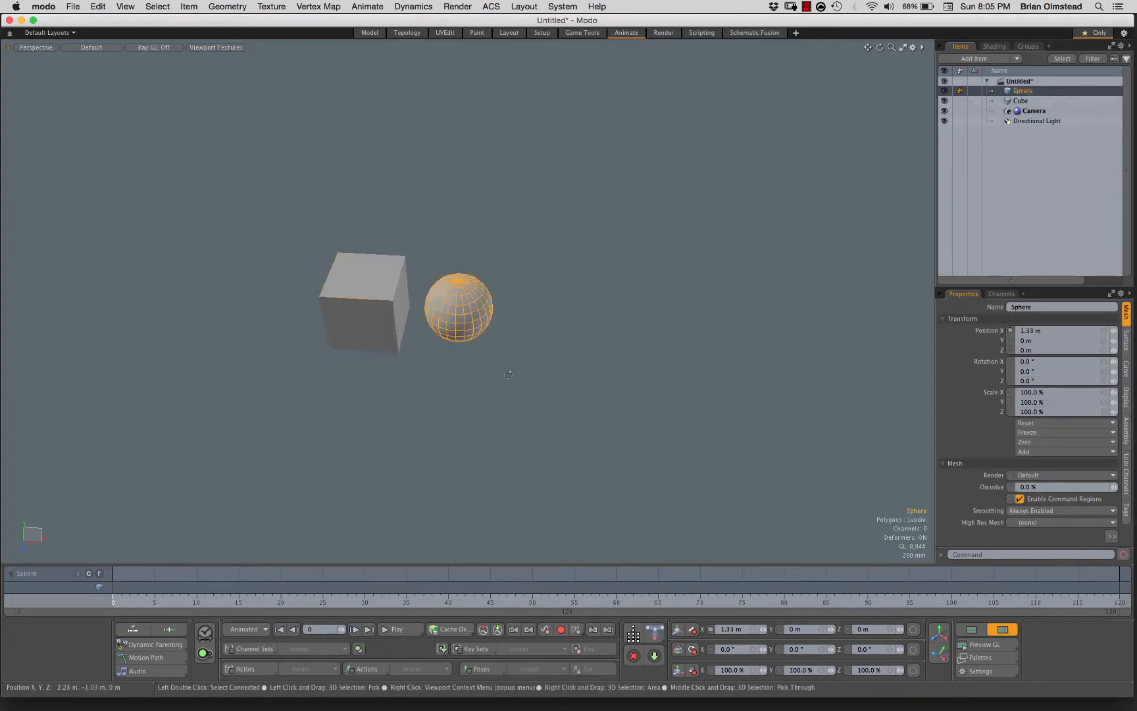
Key the sphere's position at frame 0, and at frame 20 move it along X to about 4.47 m.
left_click_drag(507, 375, 514, 408, "alt")
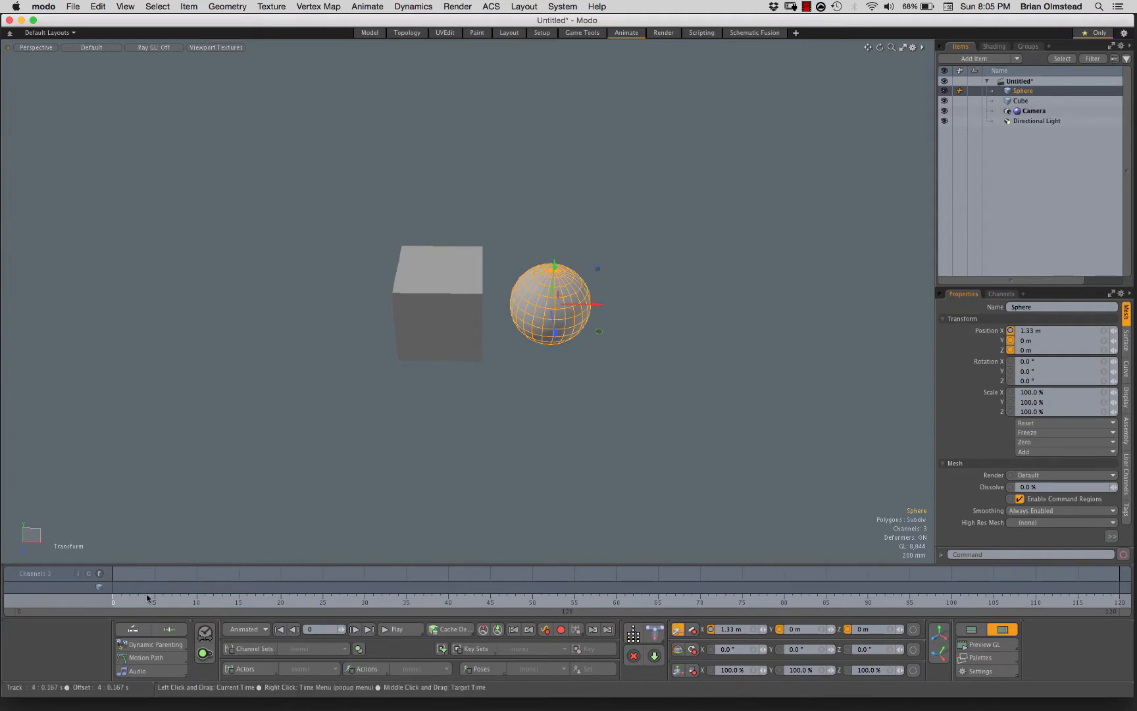
key("s")
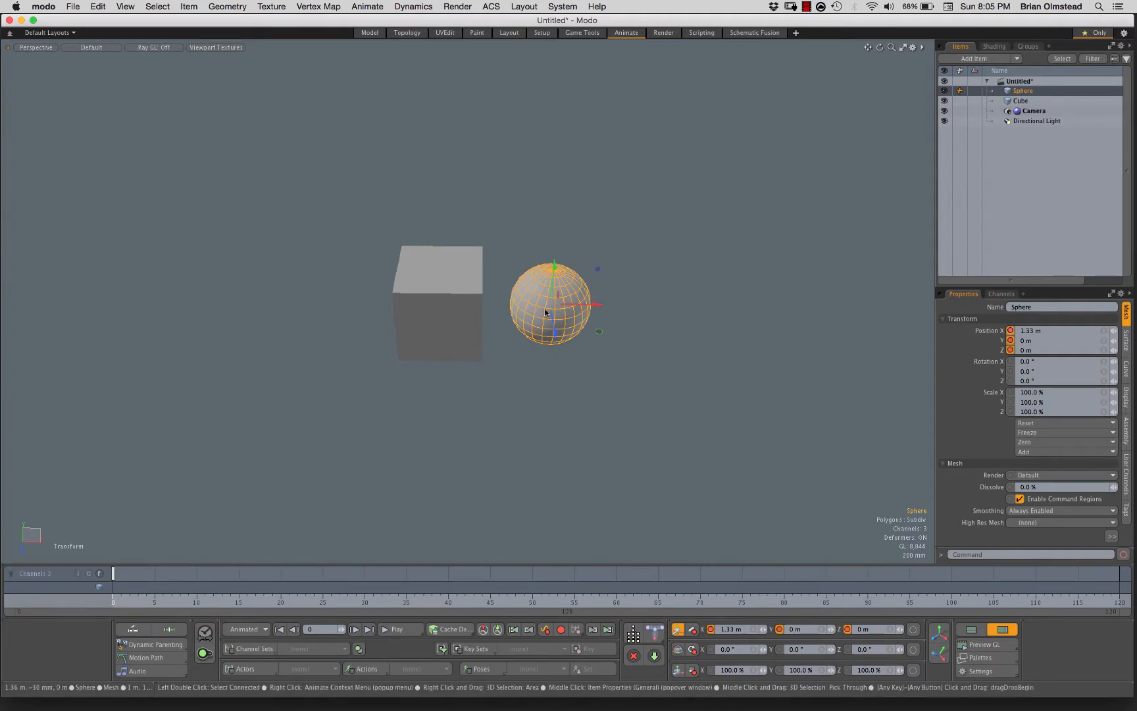
left_click(281, 609)
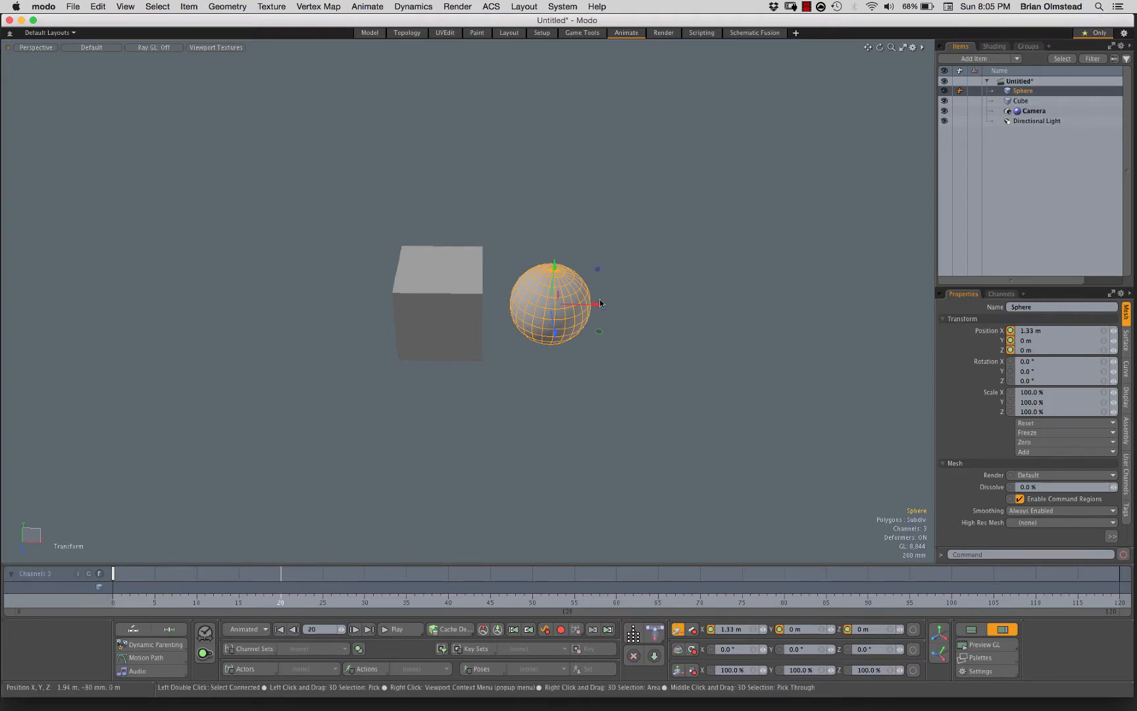
left_click_drag(589, 307, 793, 315)
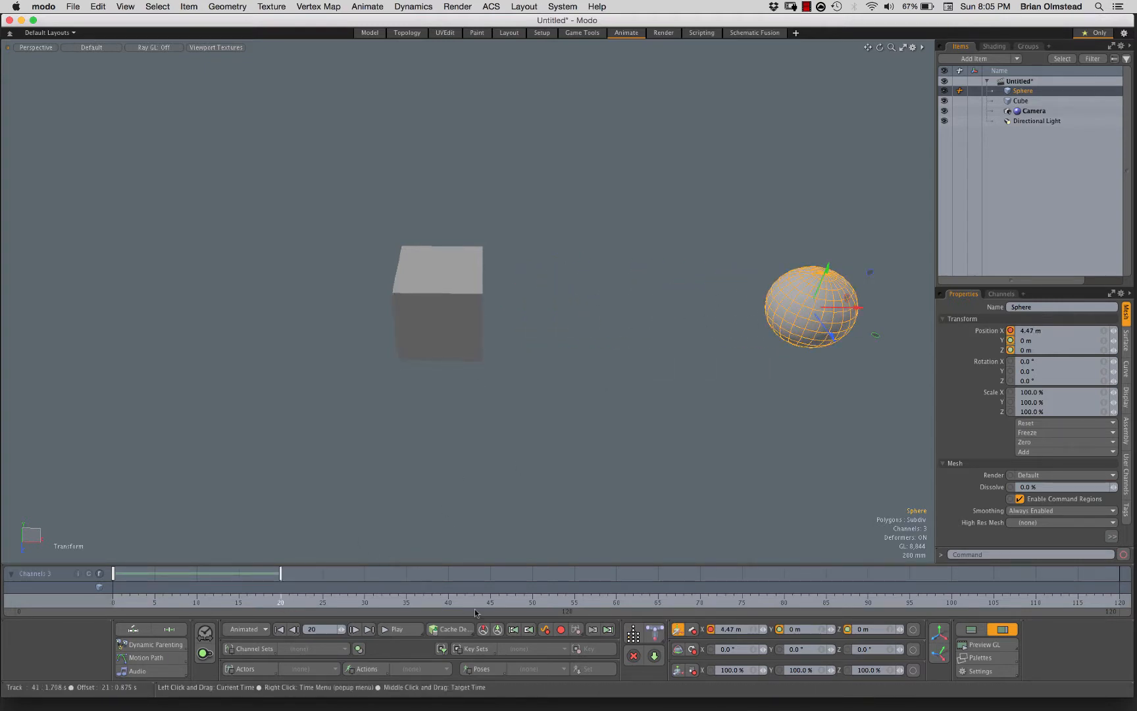
Key the cube's position at frame 0, and at frame 20 move it along X to about -2.81 m.
left_click_drag(181, 601, 113, 601)
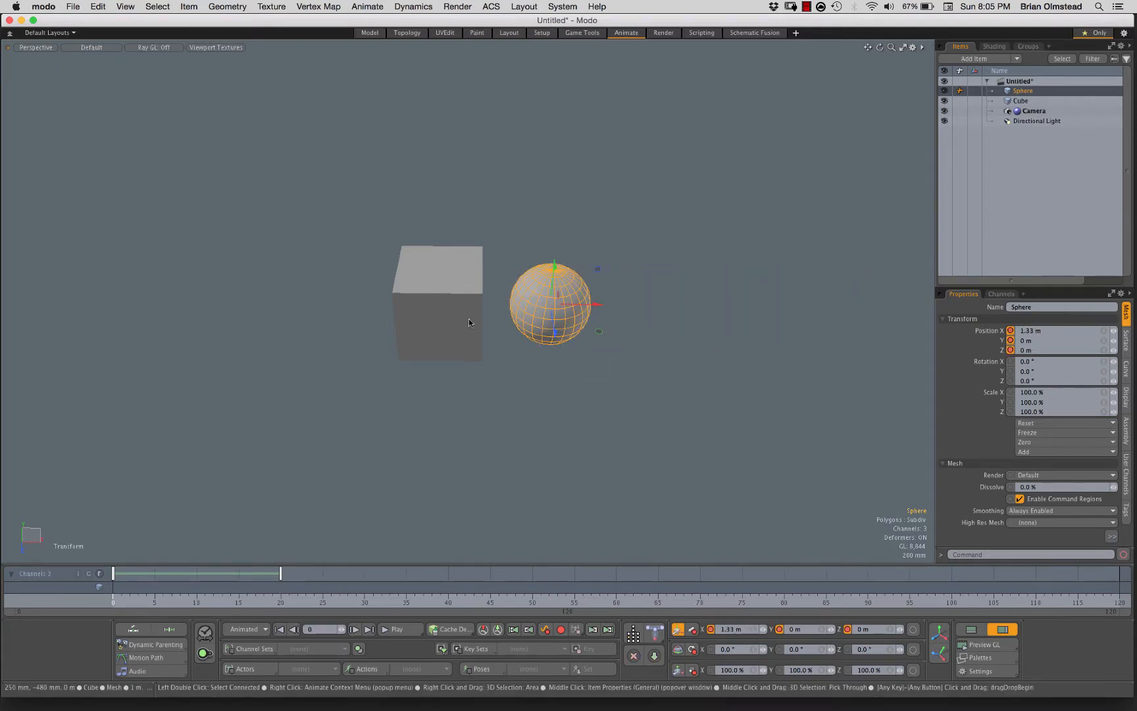
left_click(446, 310)
key("shift+a")
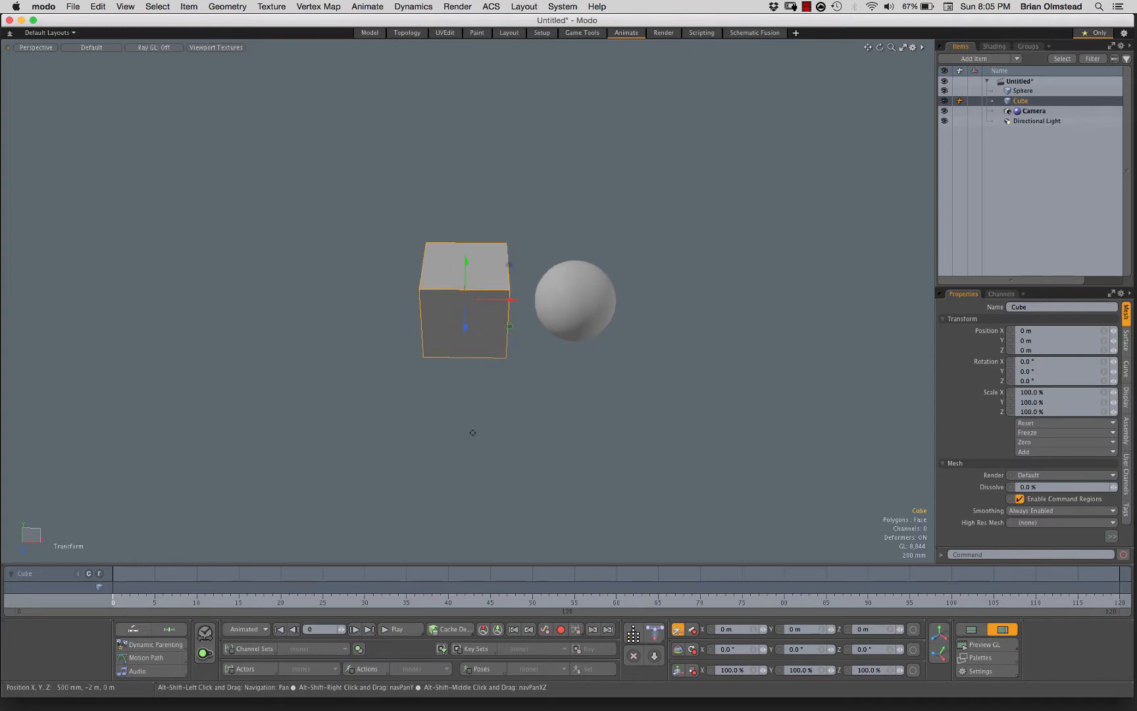
key("shift+w")
left_click(281, 602)
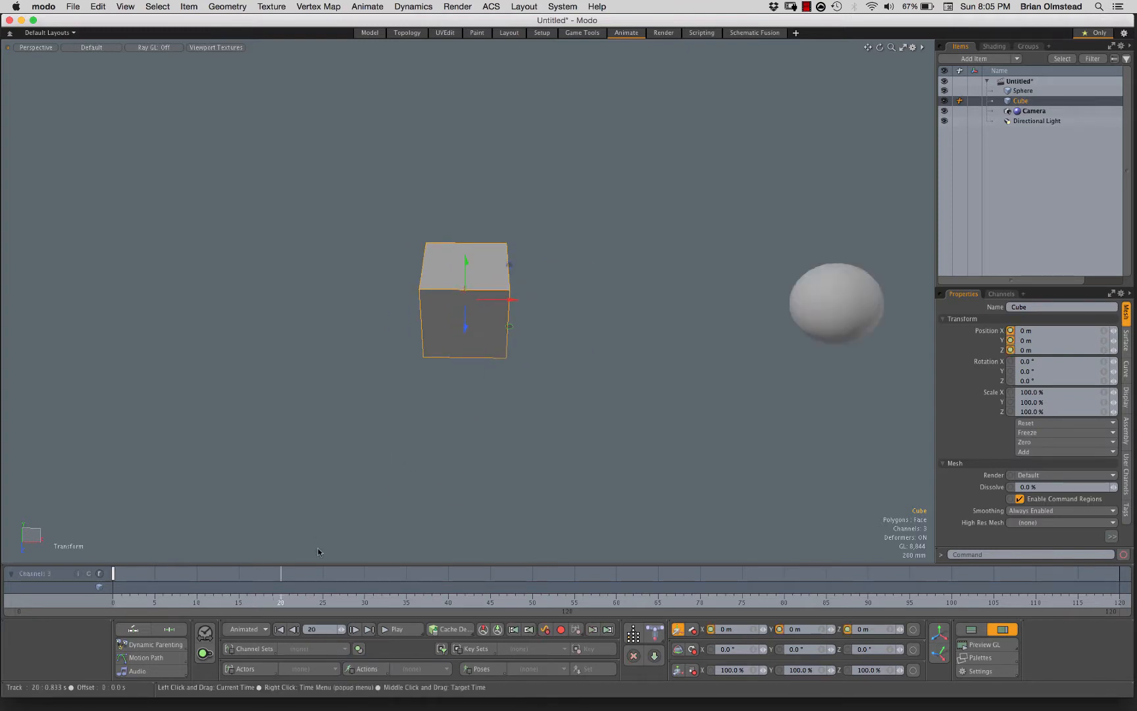
left_click_drag(511, 300, 281, 297)
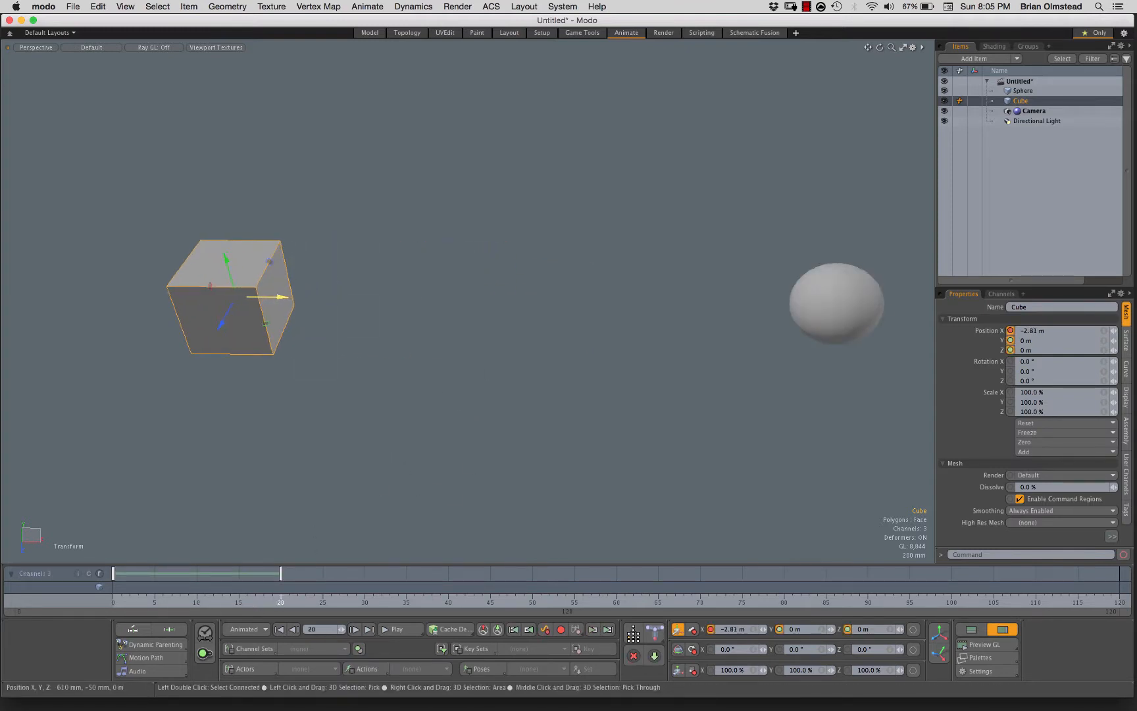
Deselect the cube and scrub back to frame 0 to review the movement of both items.
key("a")
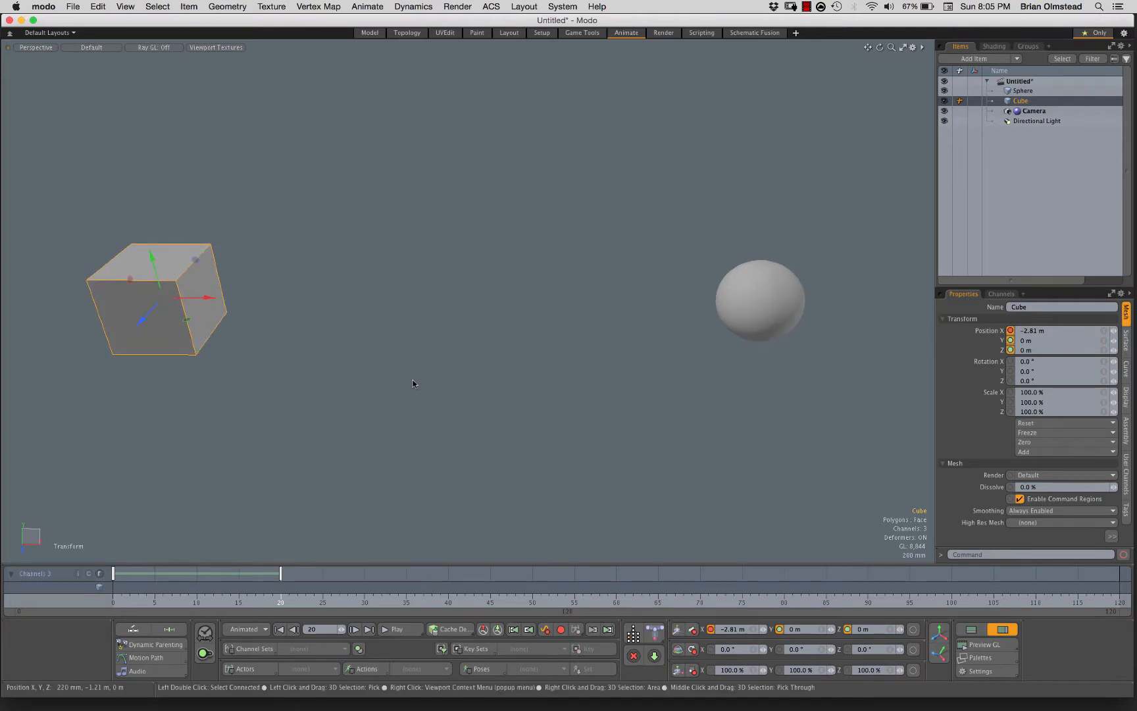
left_click(412, 383)
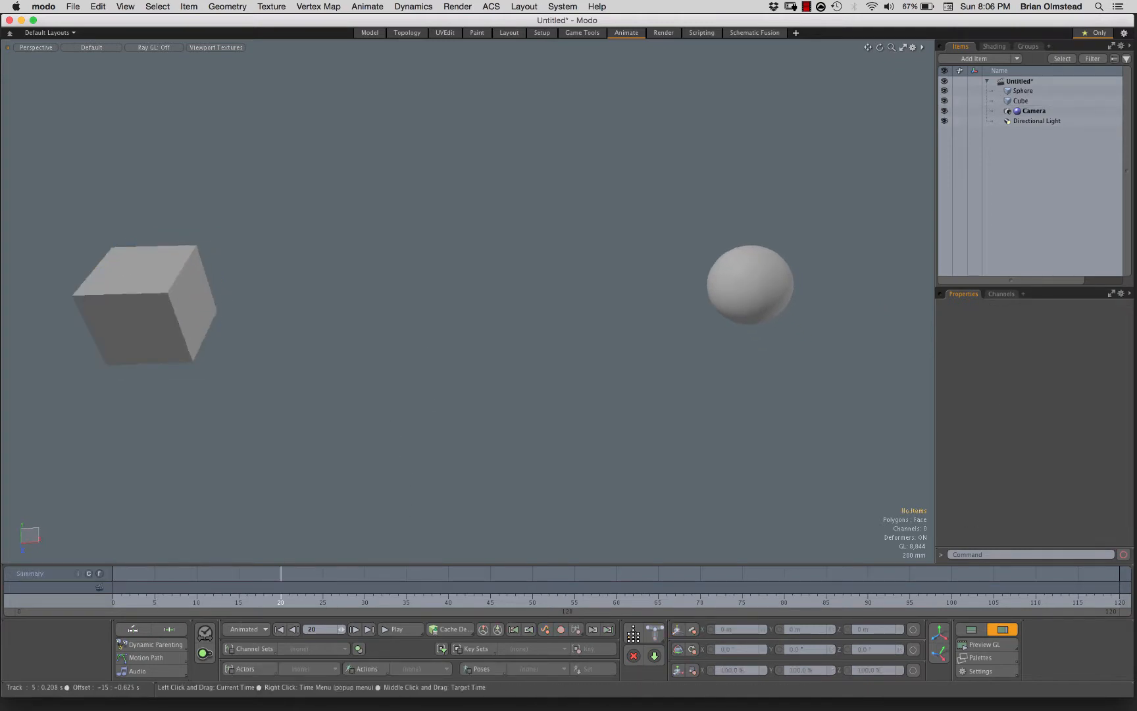
mouse_move(155, 589)
left_mouse_down()
mouse_move(113, 589)
mouse_move(323, 589)
mouse_move(114, 589)
left_mouse_up()
left_click_drag(454, 401, 485, 329, "alt")
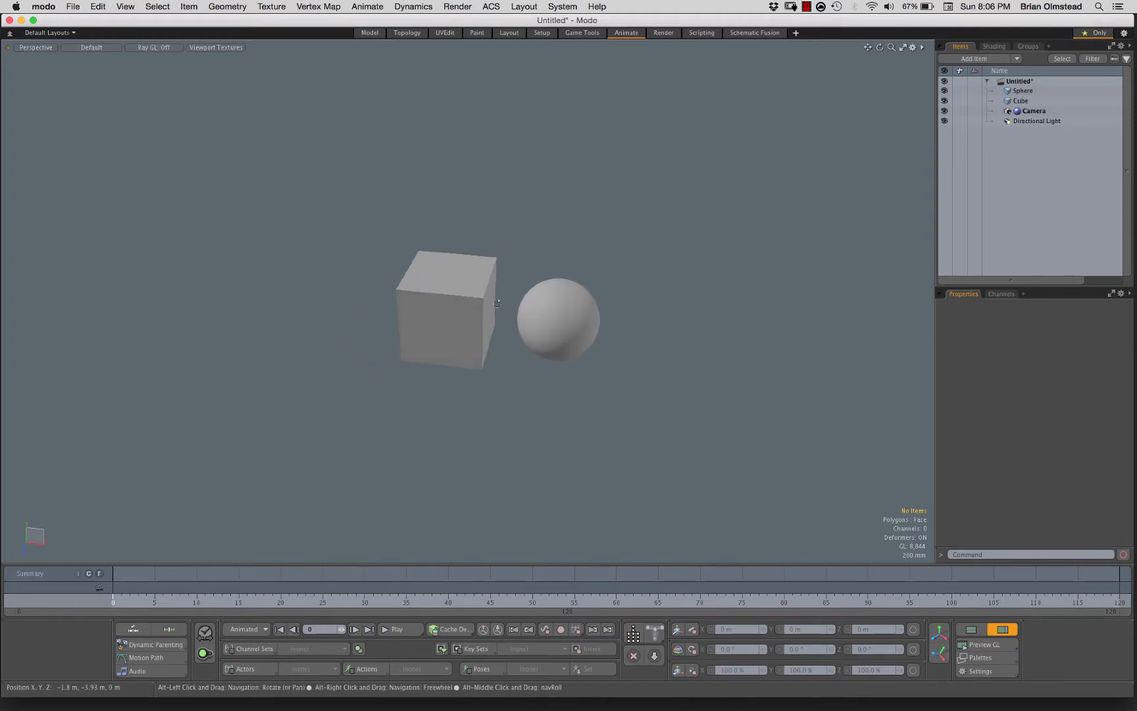
left_click_drag(502, 391, 533, 324, "alt")
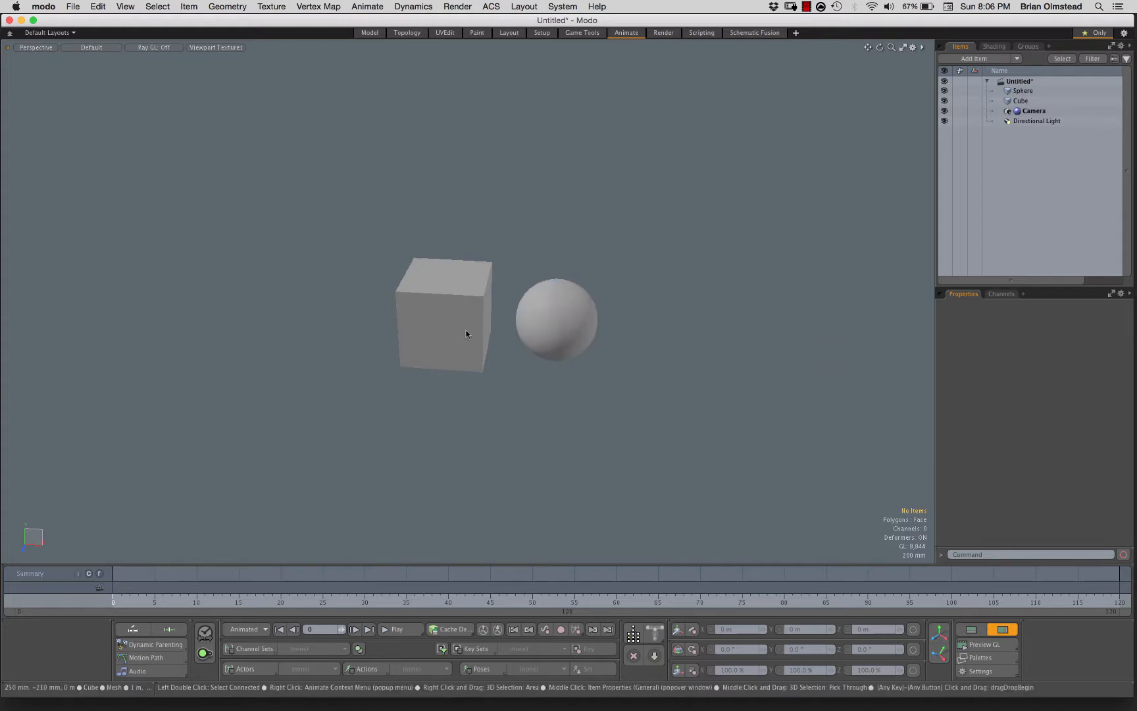
Key the sphere's scale at frame 0, scale it uniformly to about 185% at frame 20, and scrub back to frame 0.
left_click(558, 325)
left_click_drag(627, 407, 589, 399, "alt+shift")
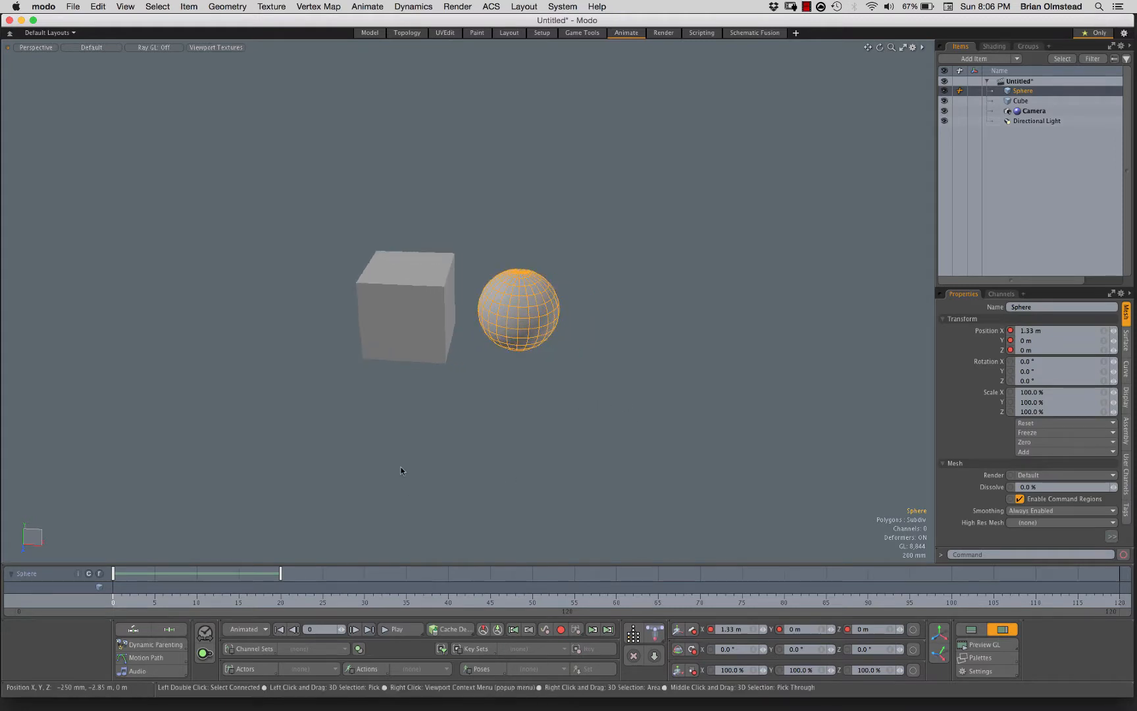
key("y")
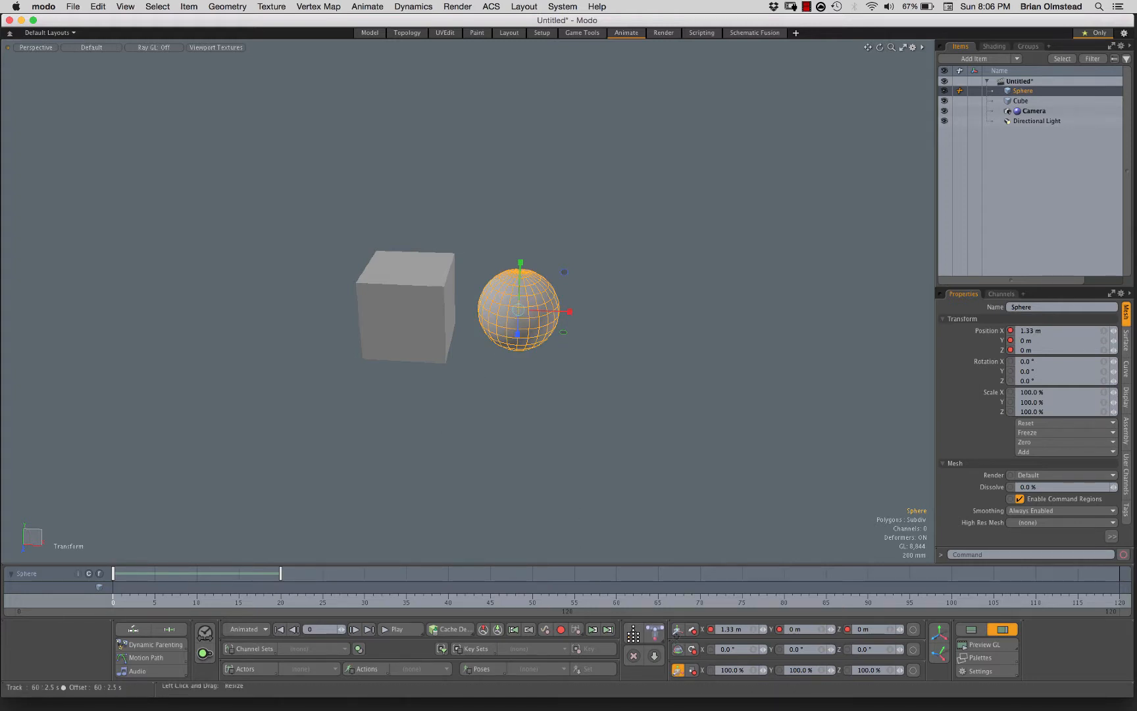
left_click(678, 652)
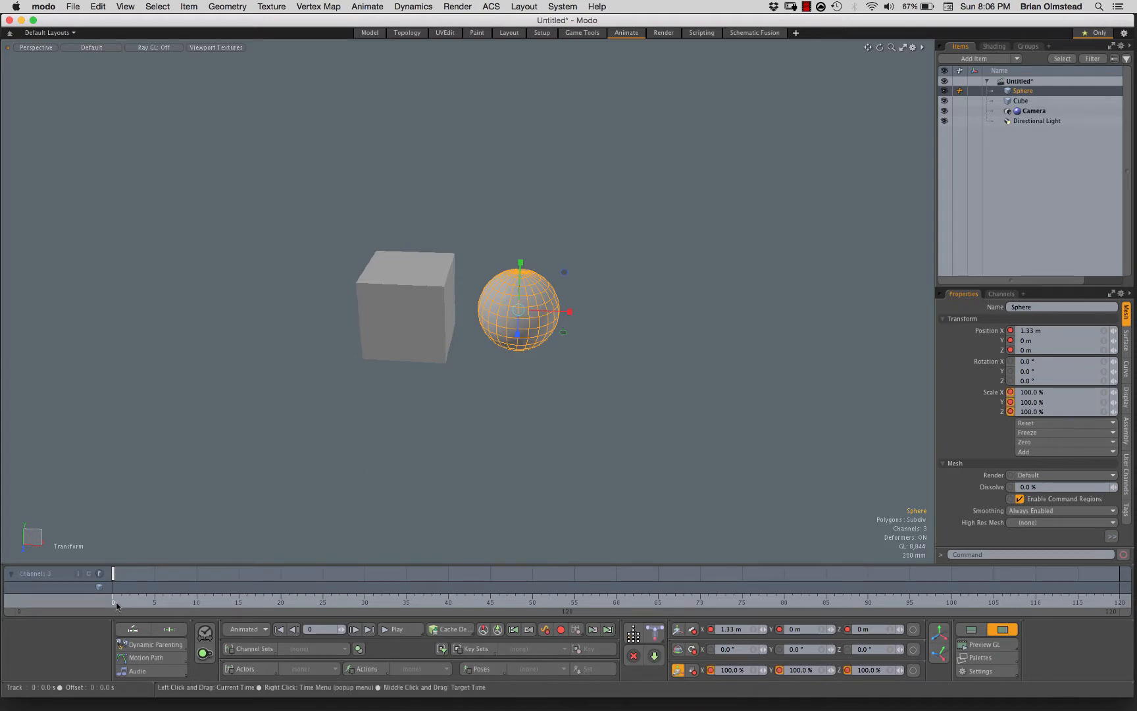
left_click(280, 602)
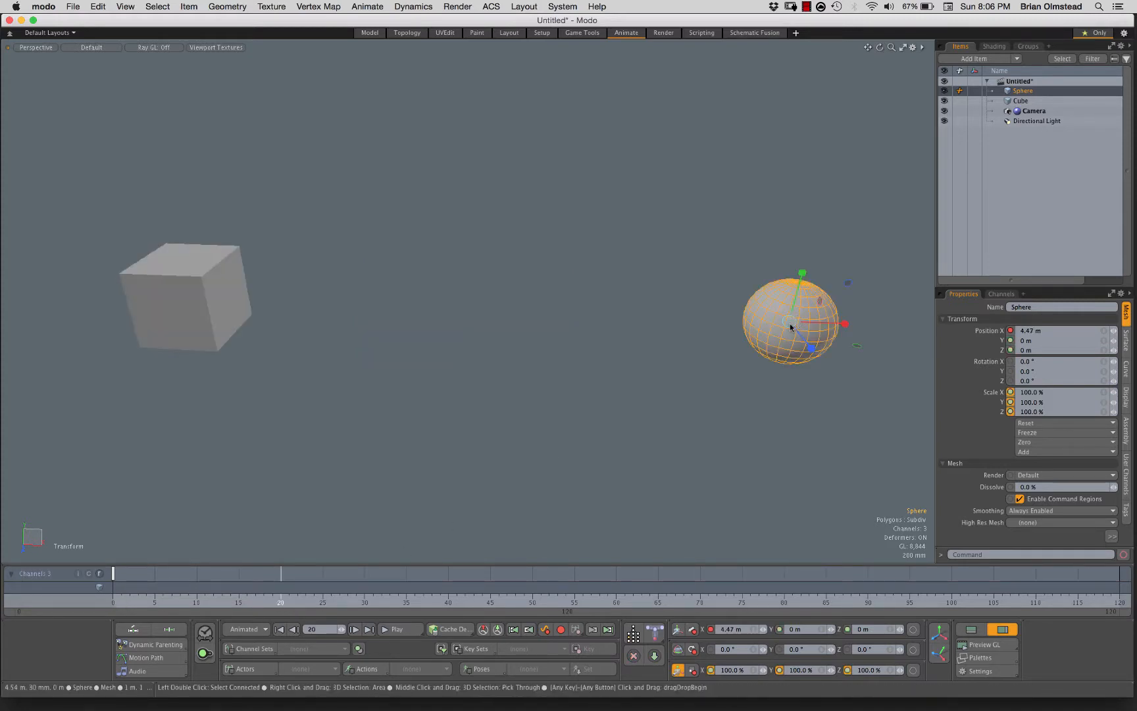
left_click_drag(789, 322, 846, 321)
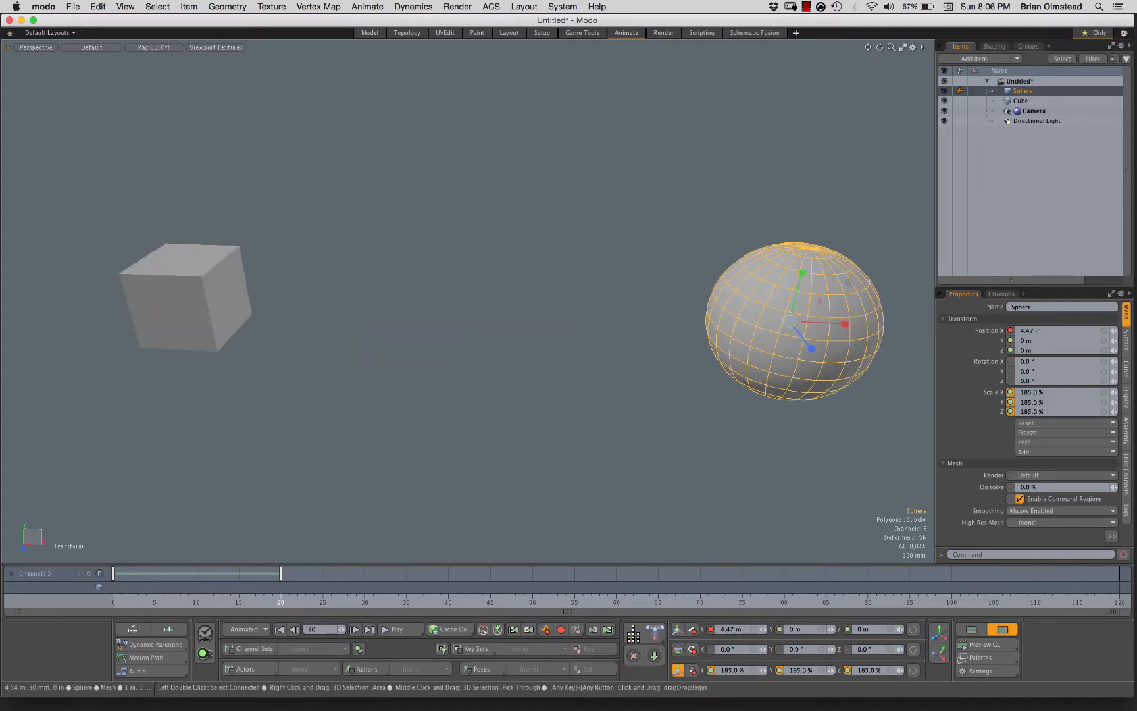
left_click(136, 599)
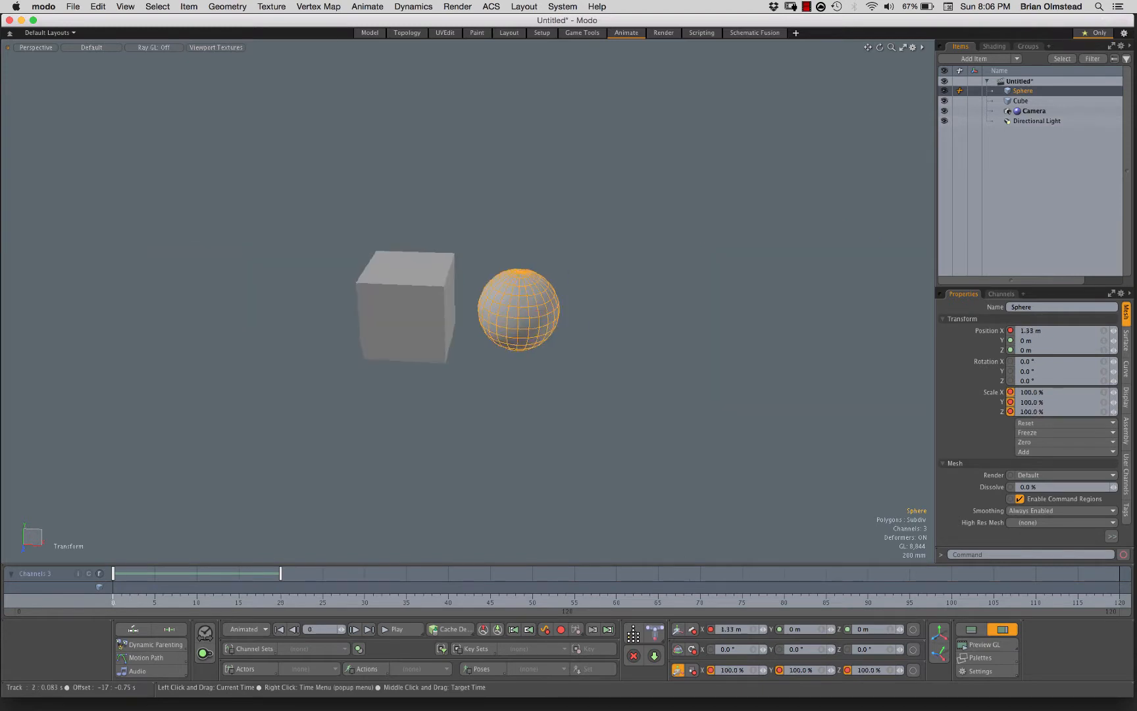
Select the cube with the Rotate tool and key its rotation channels at frame 0.
mouse_move(113, 599)
left_mouse_down()
mouse_move(254, 598)
mouse_move(94, 592)
left_mouse_up()
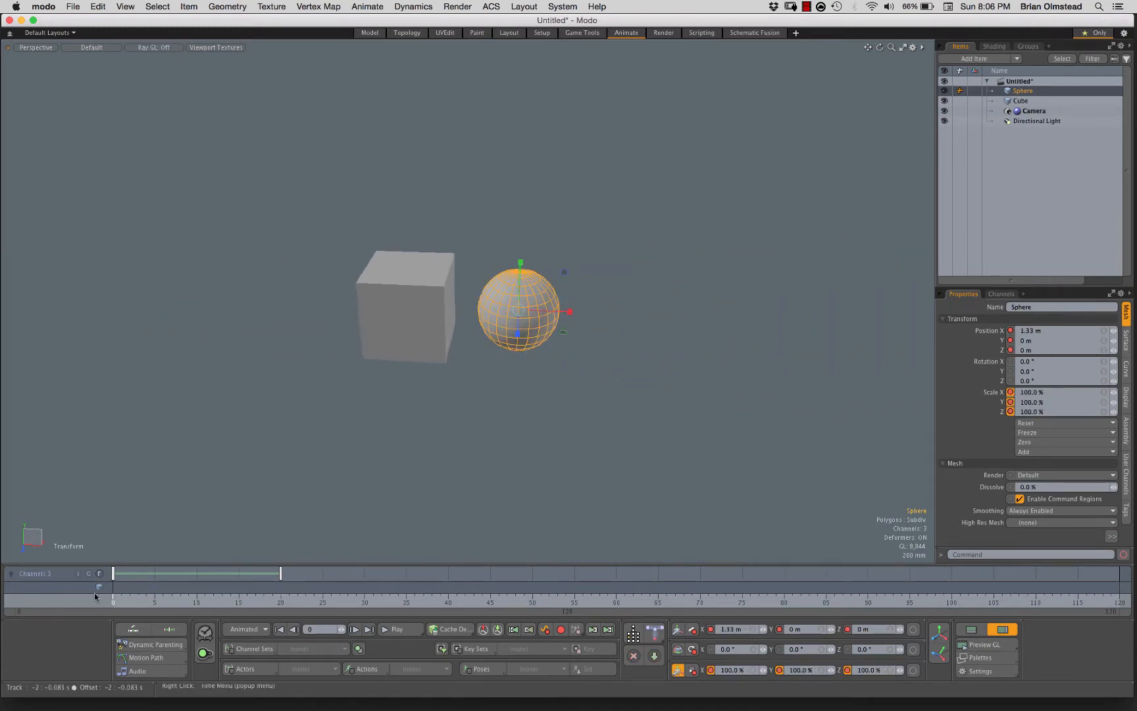
left_click(1020, 101)
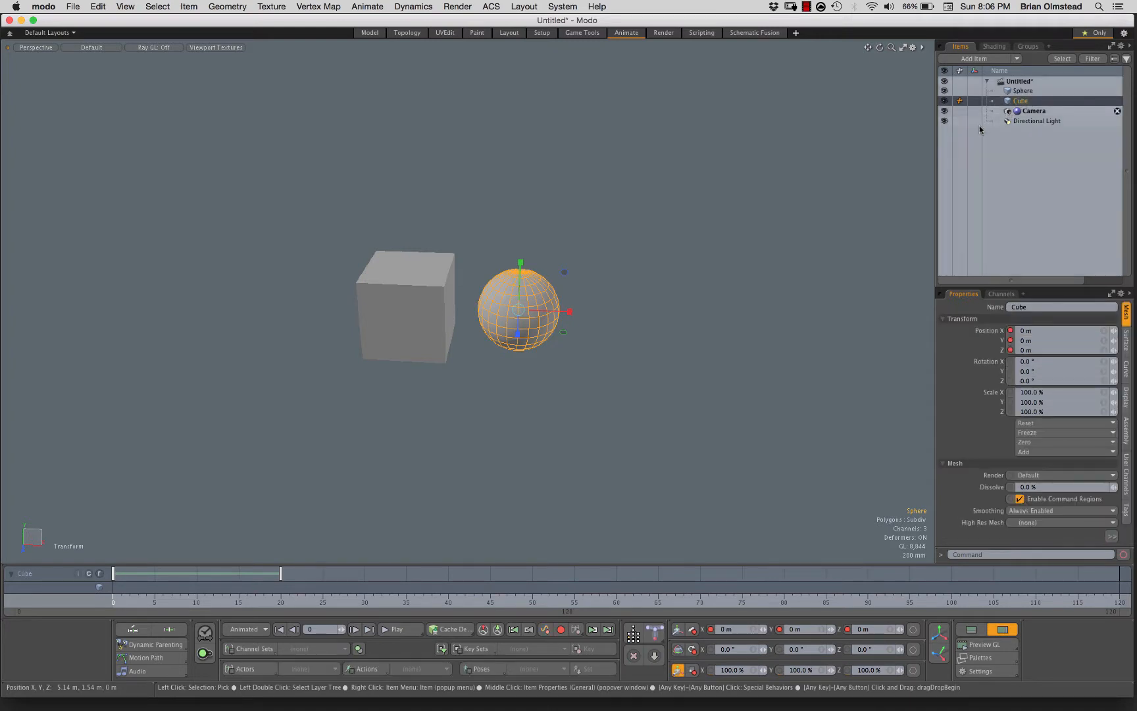
left_click(677, 649)
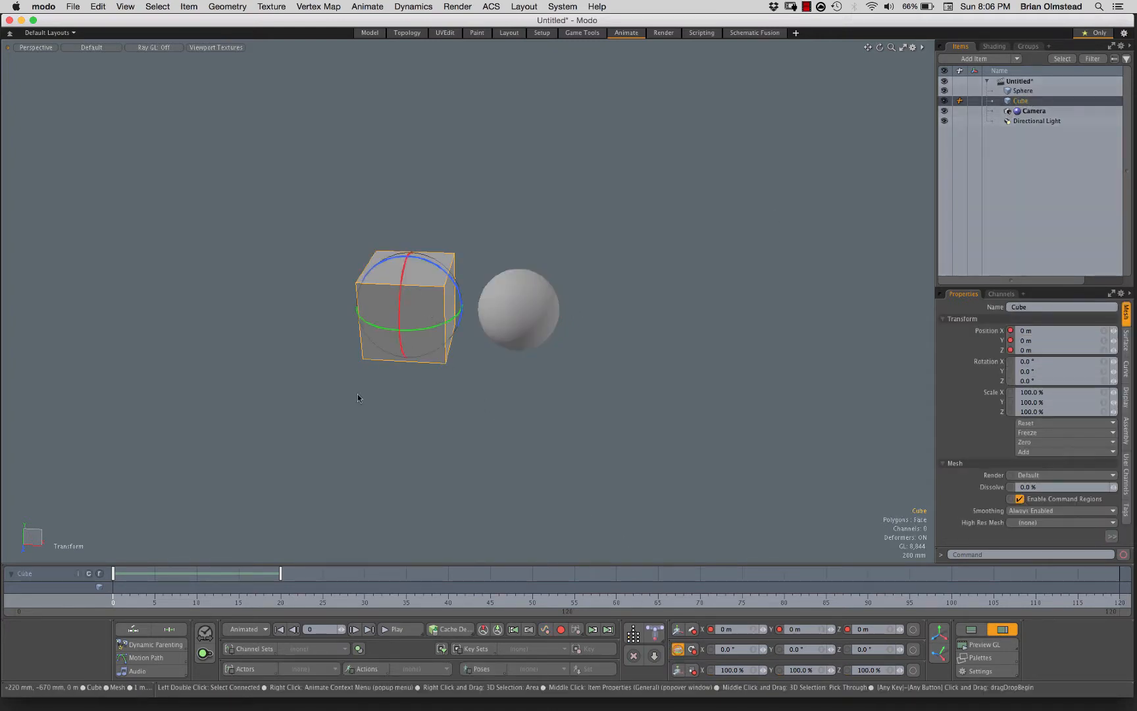
key("space")
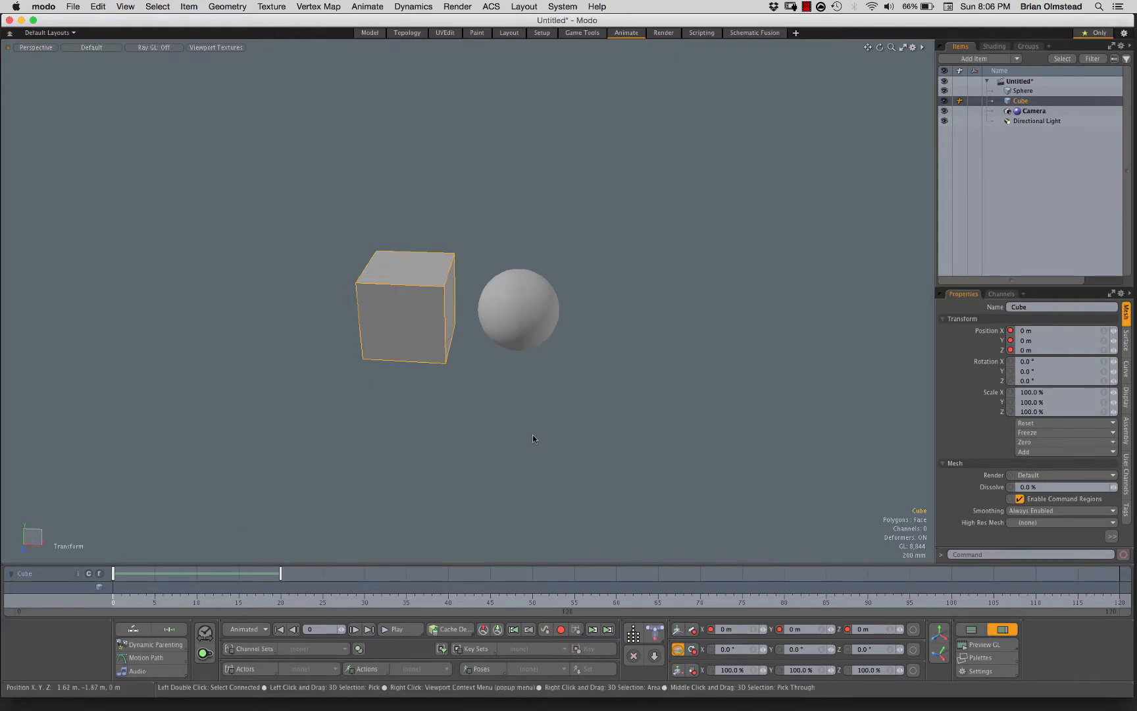
key("shift+e")
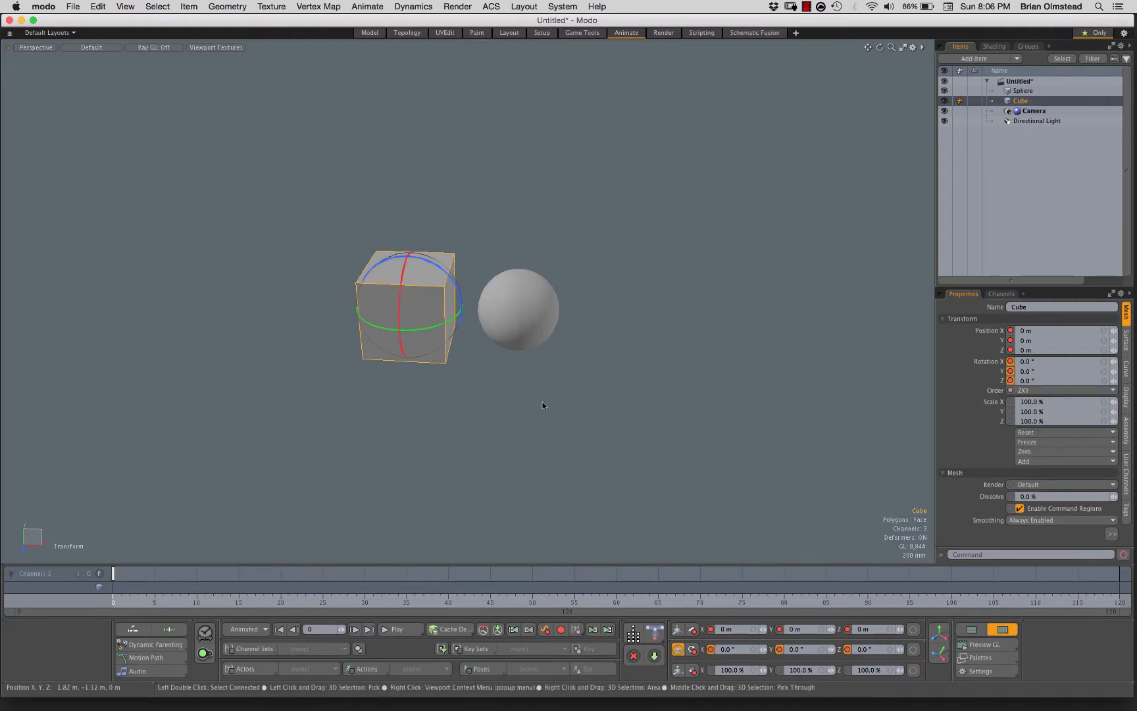
At frame 20, rotate the cube about Z and set its Z rotation to 180°.
left_click(280, 603)
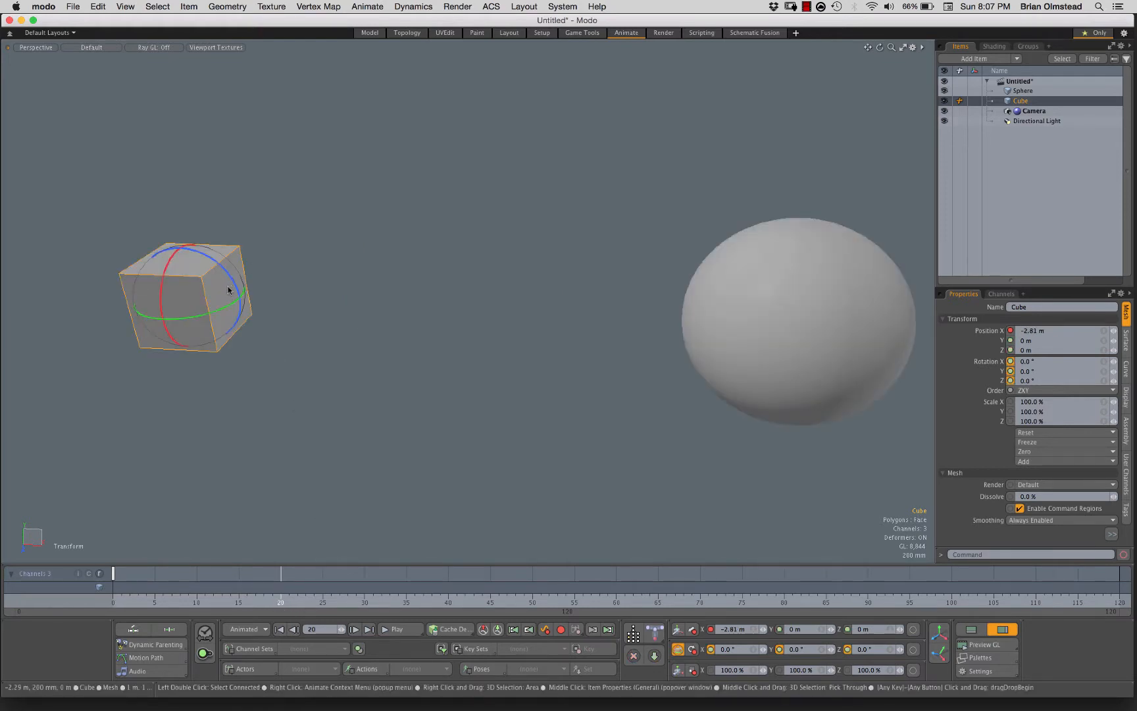
left_click_drag(229, 290, 90, 311)
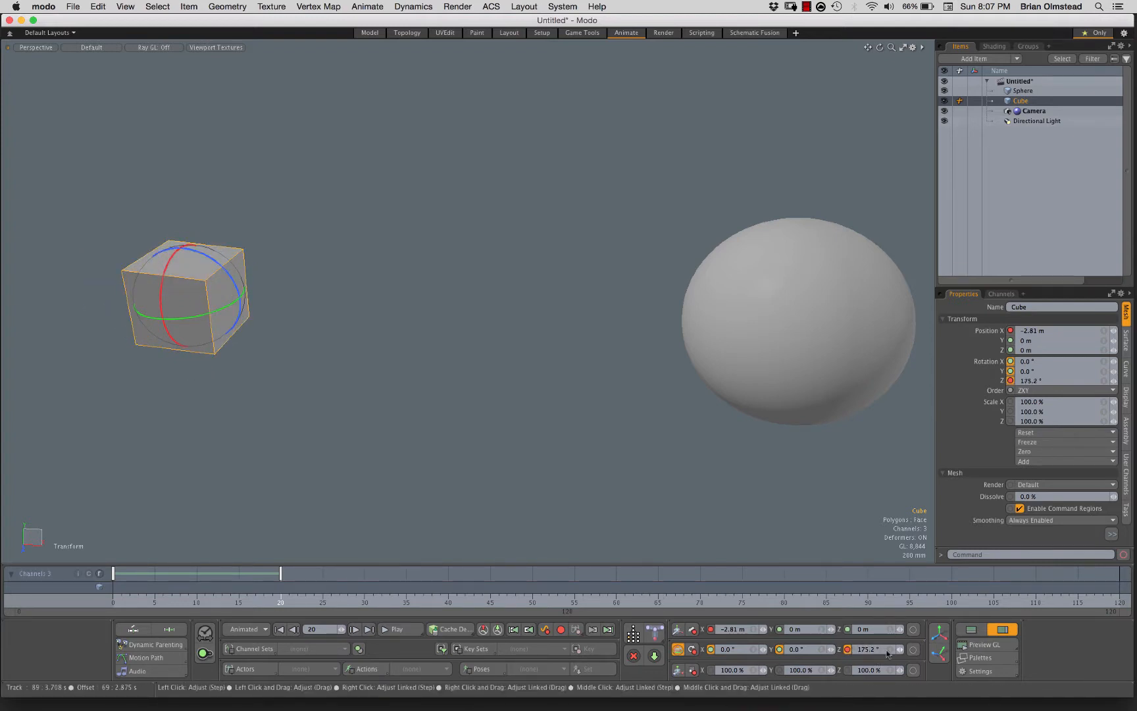
left_click(858, 649)
type("1")
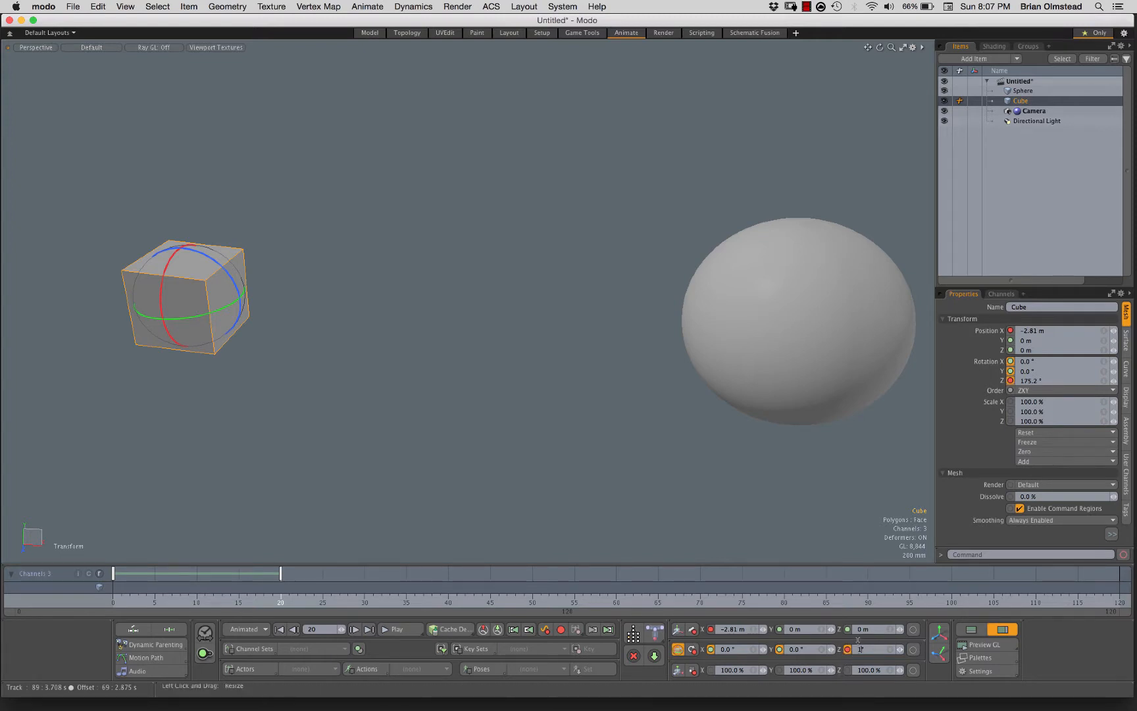
type("80")
key("Return")
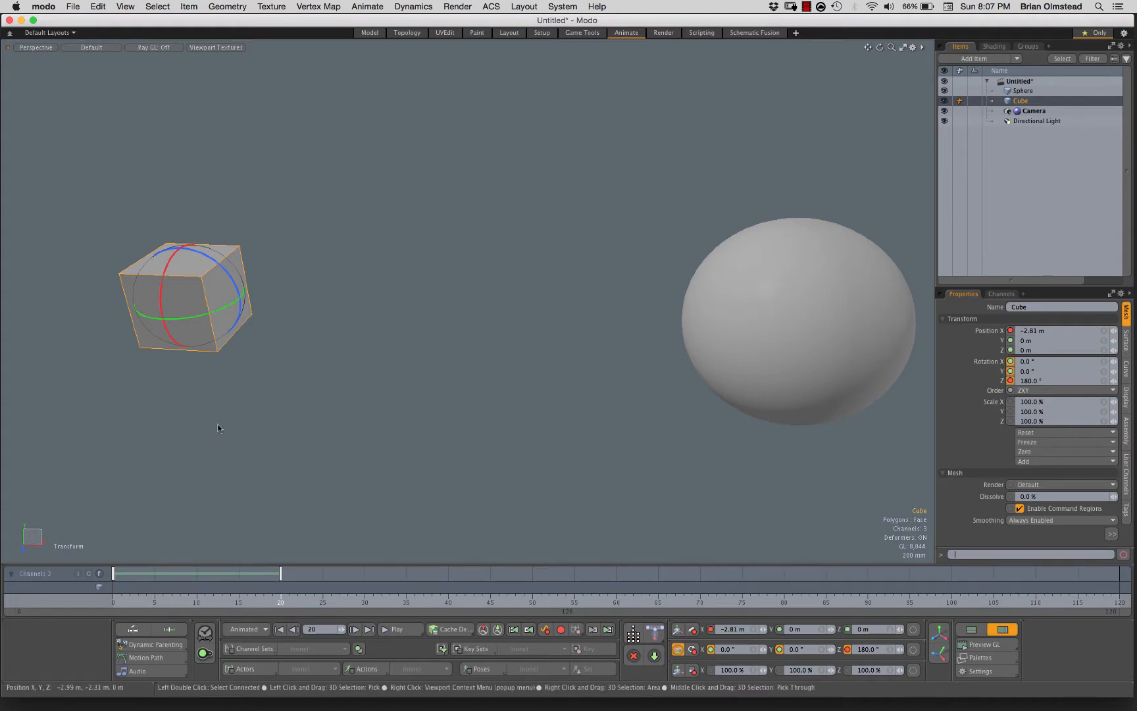
Scrub between frames 0 and 20 to review the cube's rotation together with the sphere's scaling, and deselect the cube.
left_click(115, 602)
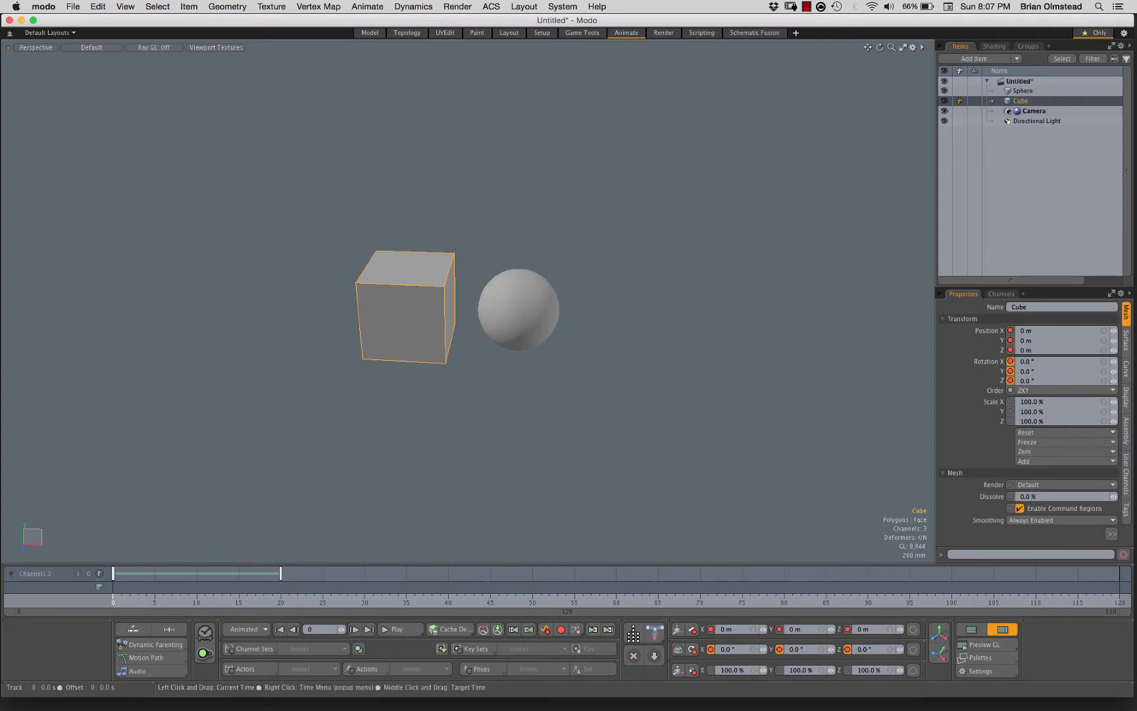
left_click_drag(114, 602, 280, 602)
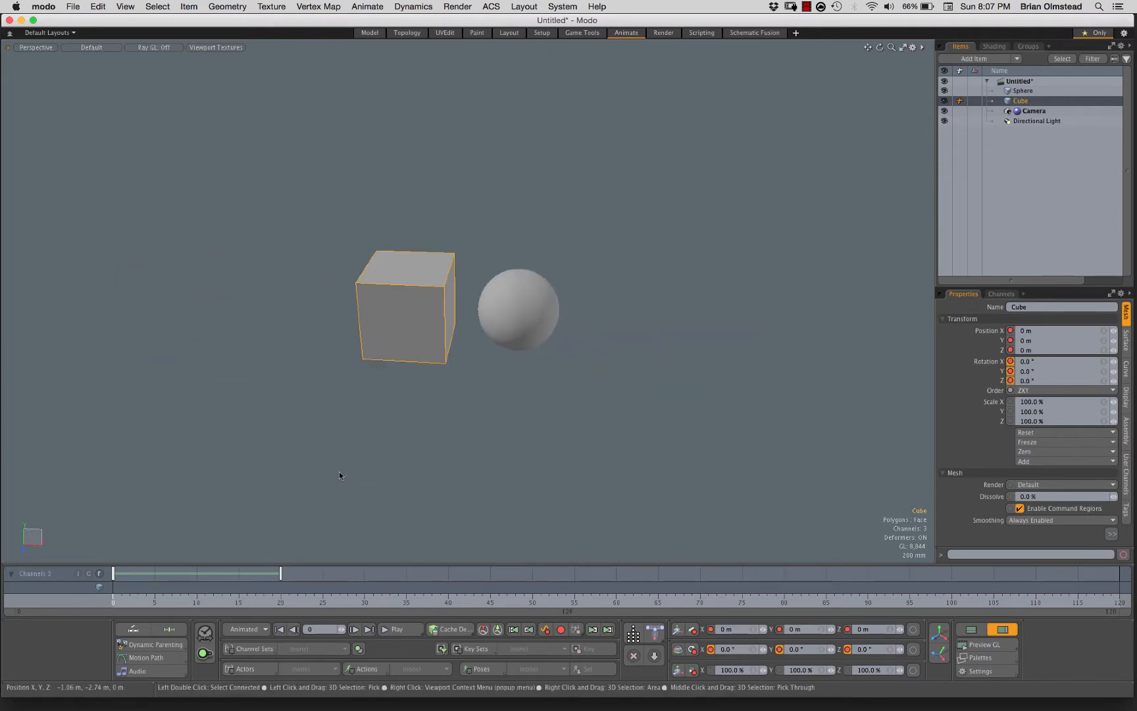
left_click(339, 471)
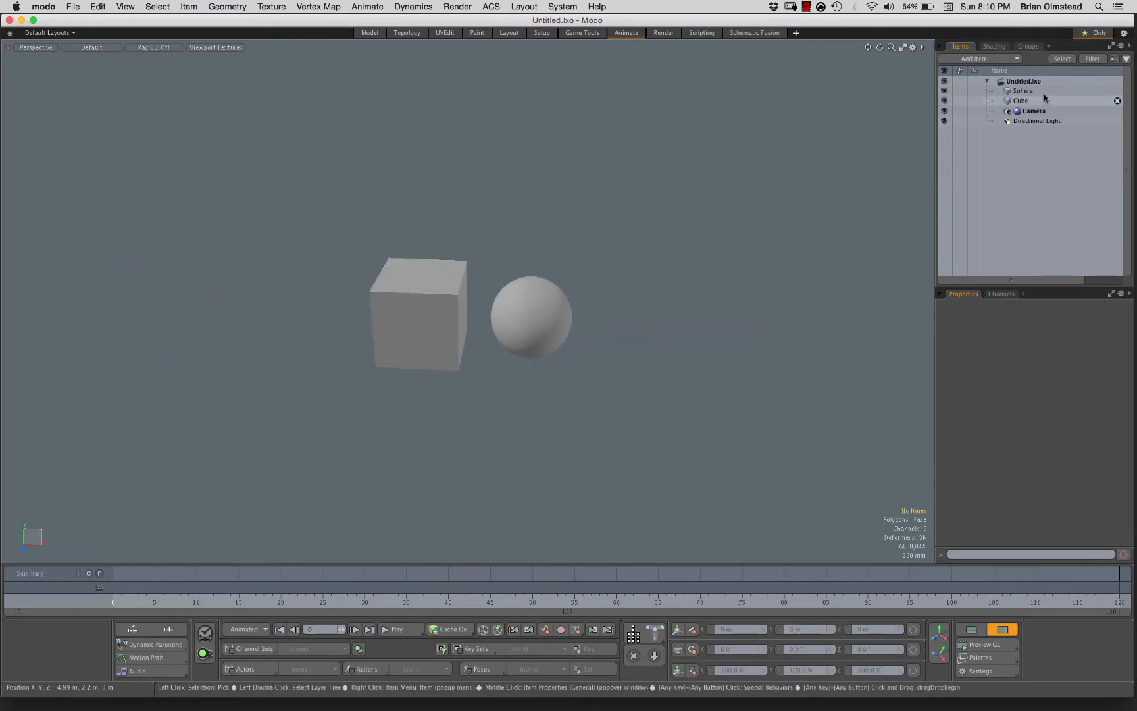
Delete the existing Sphere and Cube items and add a new empty mesh in the Model layout.
left_click(1115, 91)
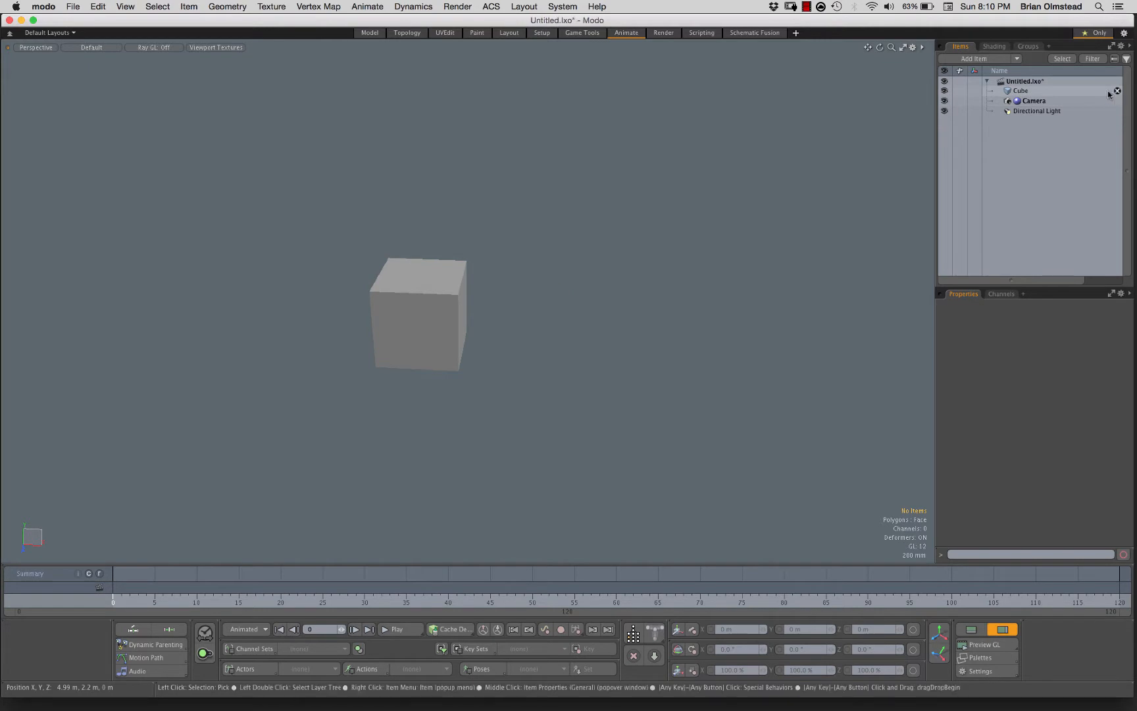
left_click(1100, 91)
left_click(369, 33)
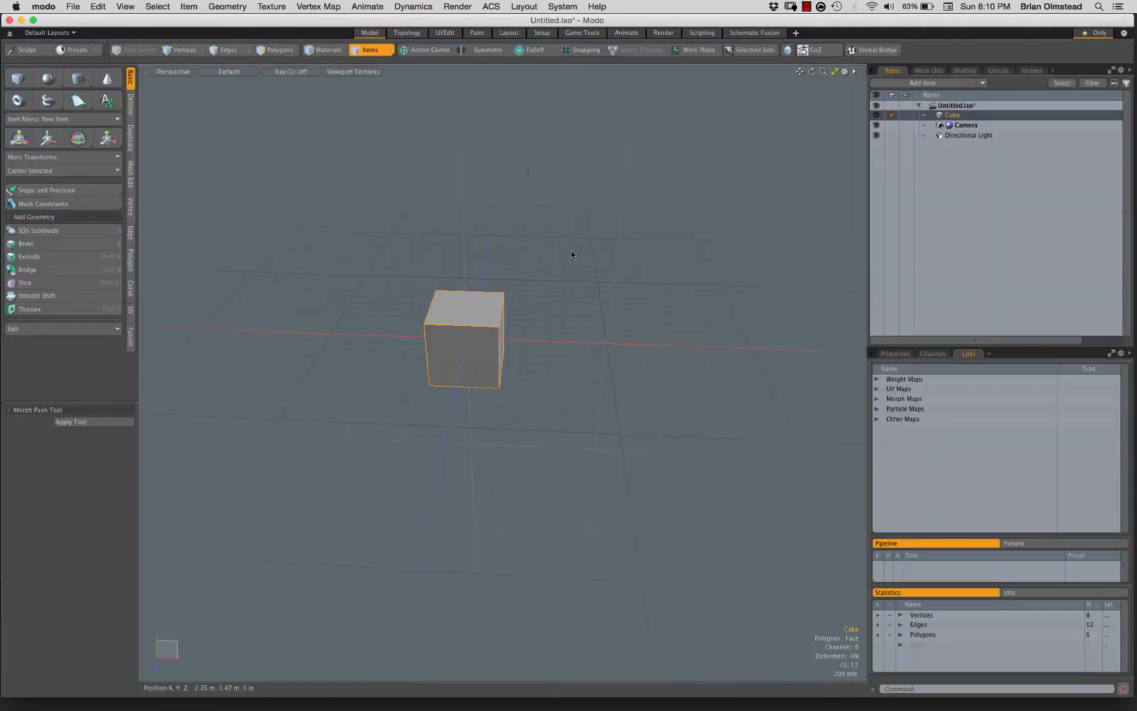
key("n")
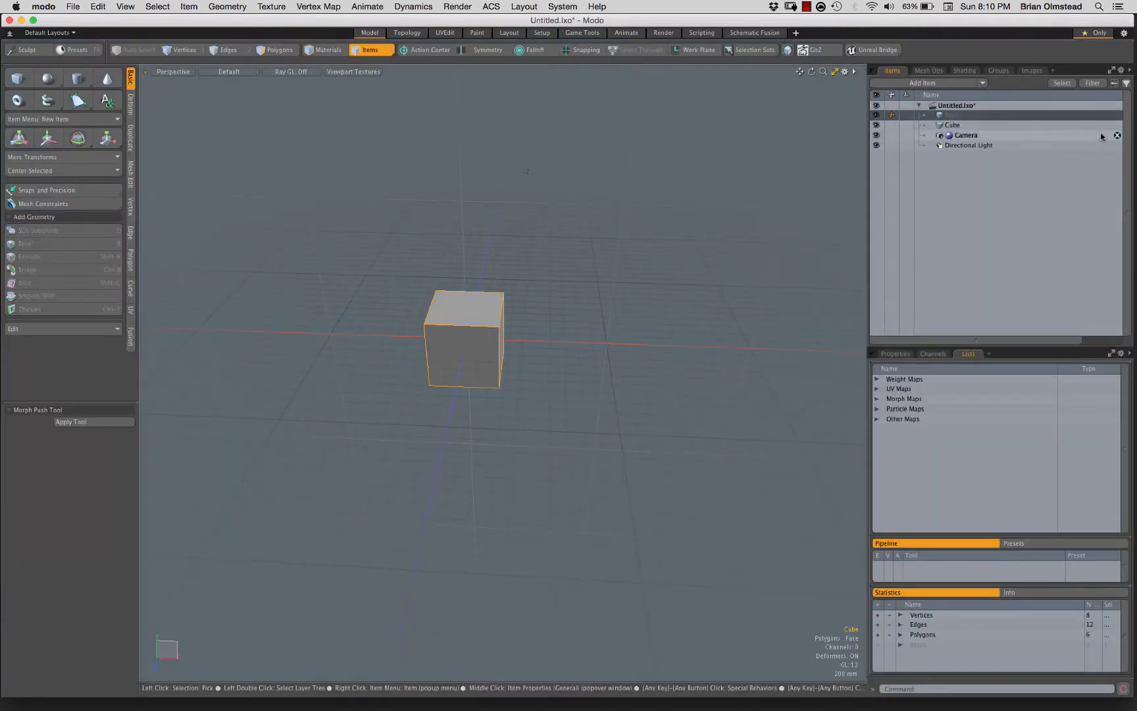
left_click(1116, 125)
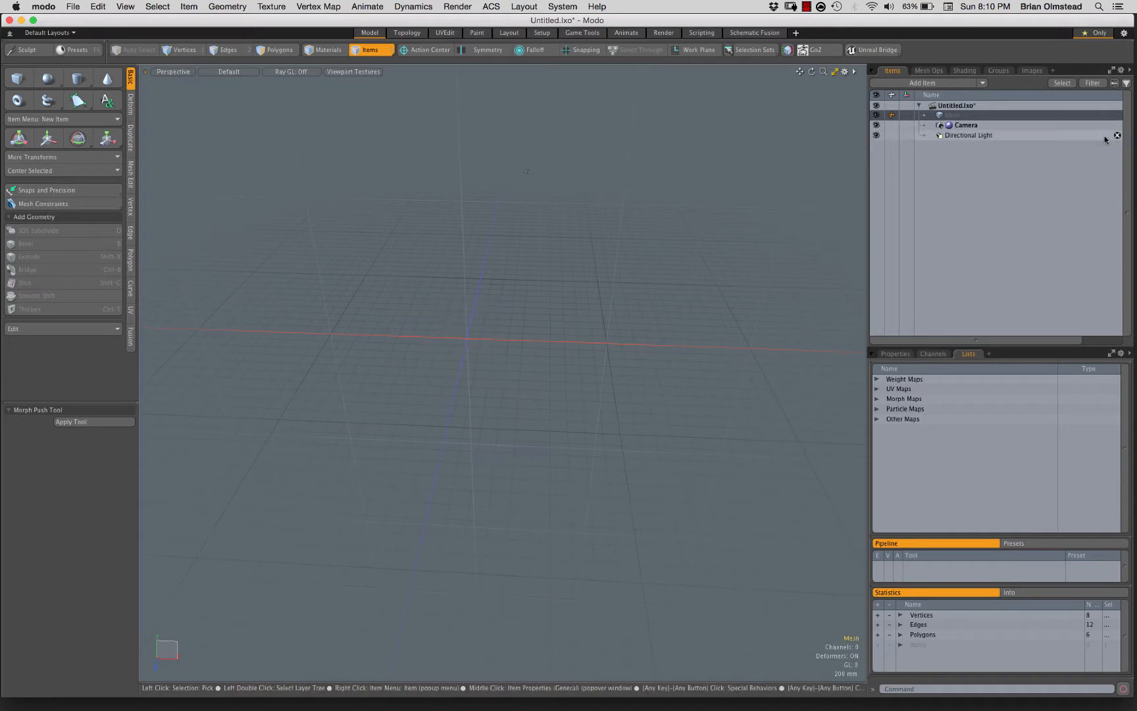
Create a unit cube and a sphere in one mesh, and move the cube's polygons along positive X until it sits beside the sphere.
left_click(18, 79)
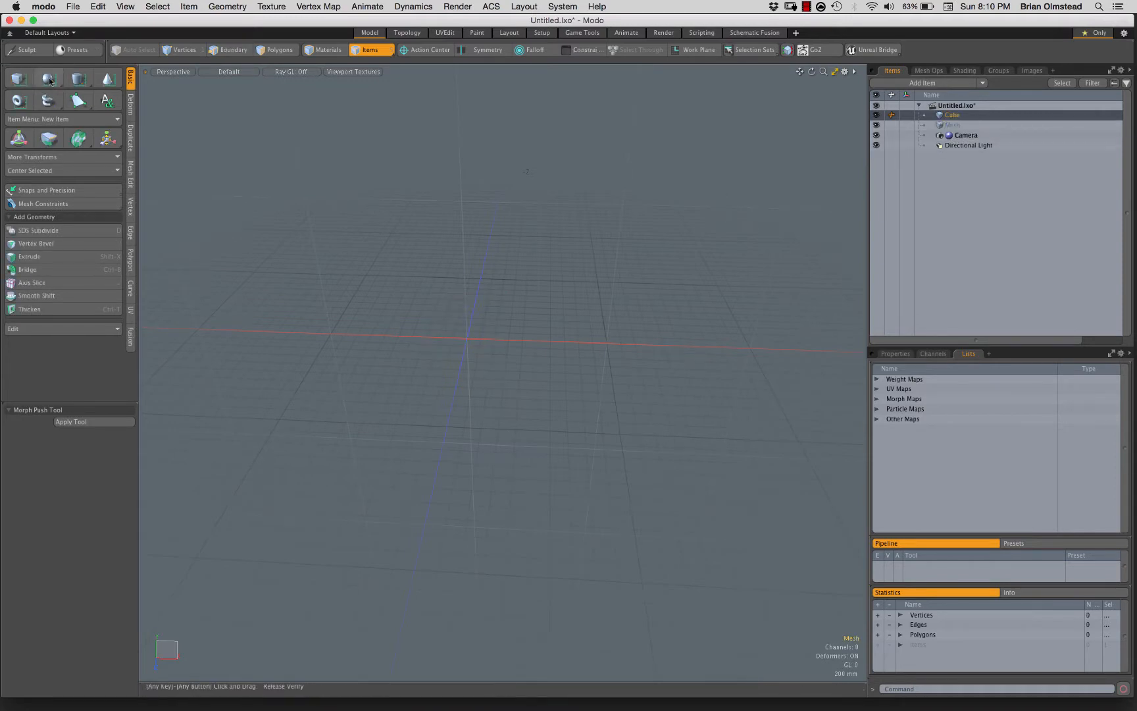
key("3")
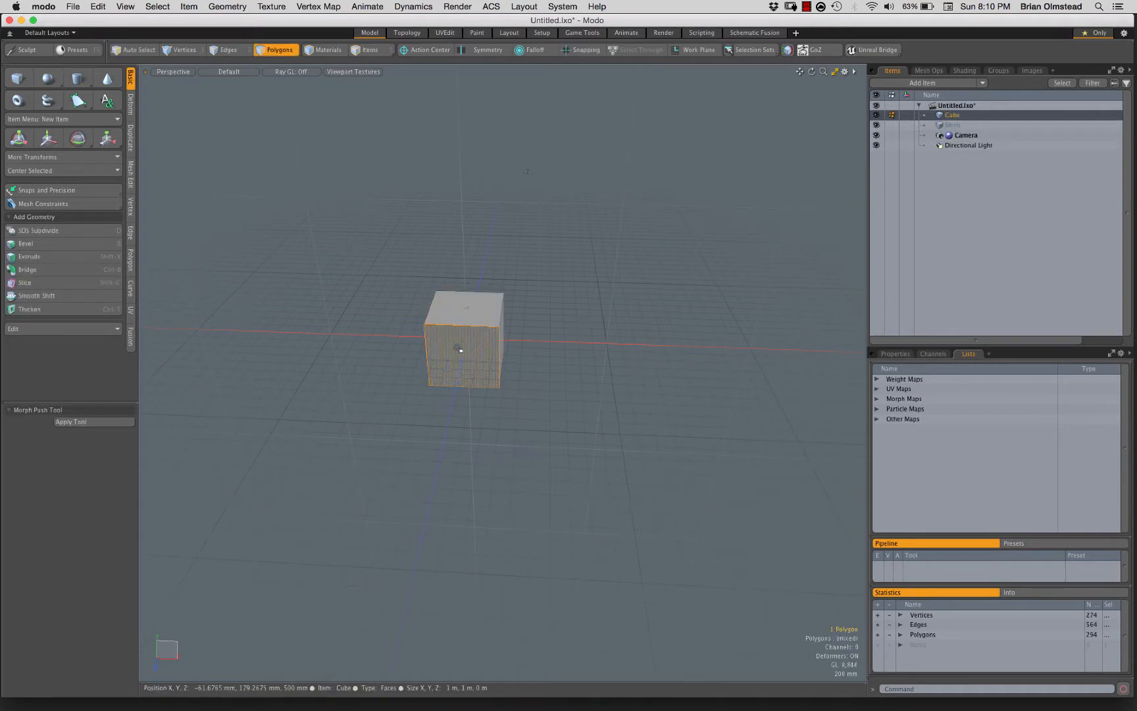
double_click(444, 349)
key("w")
left_click_drag(510, 341, 599, 343)
key("space")
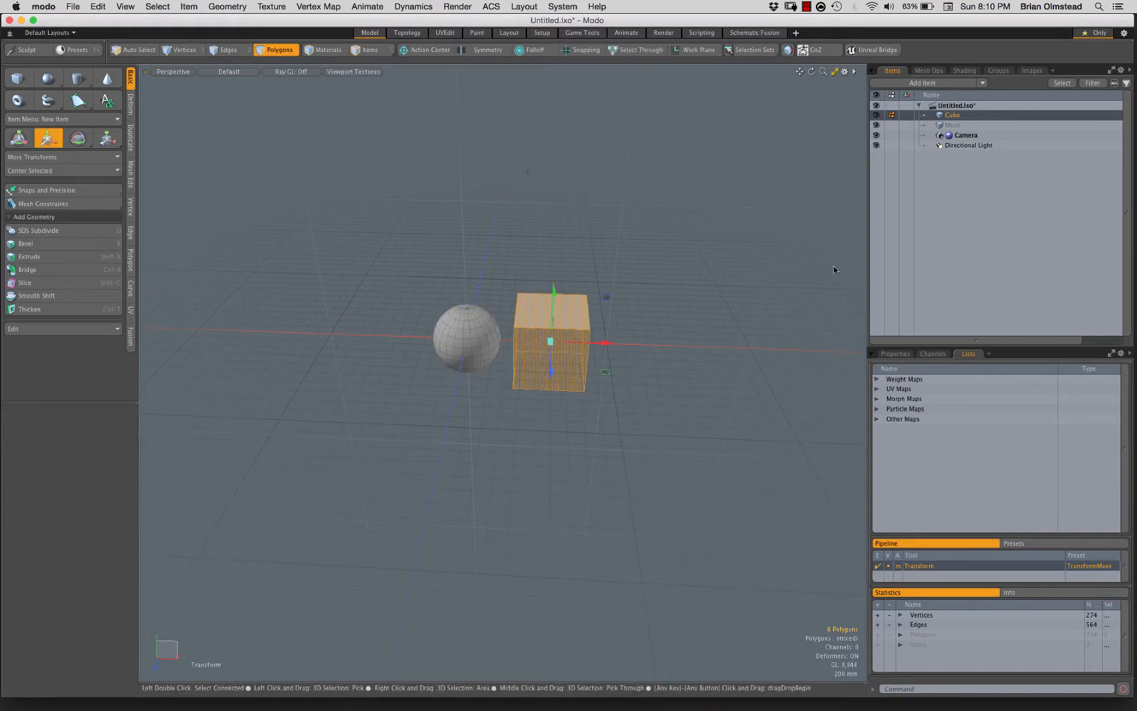
Rename the combined mesh item as Cube Sphere and delete the leftover empty Mesh item.
double_click(954, 116)
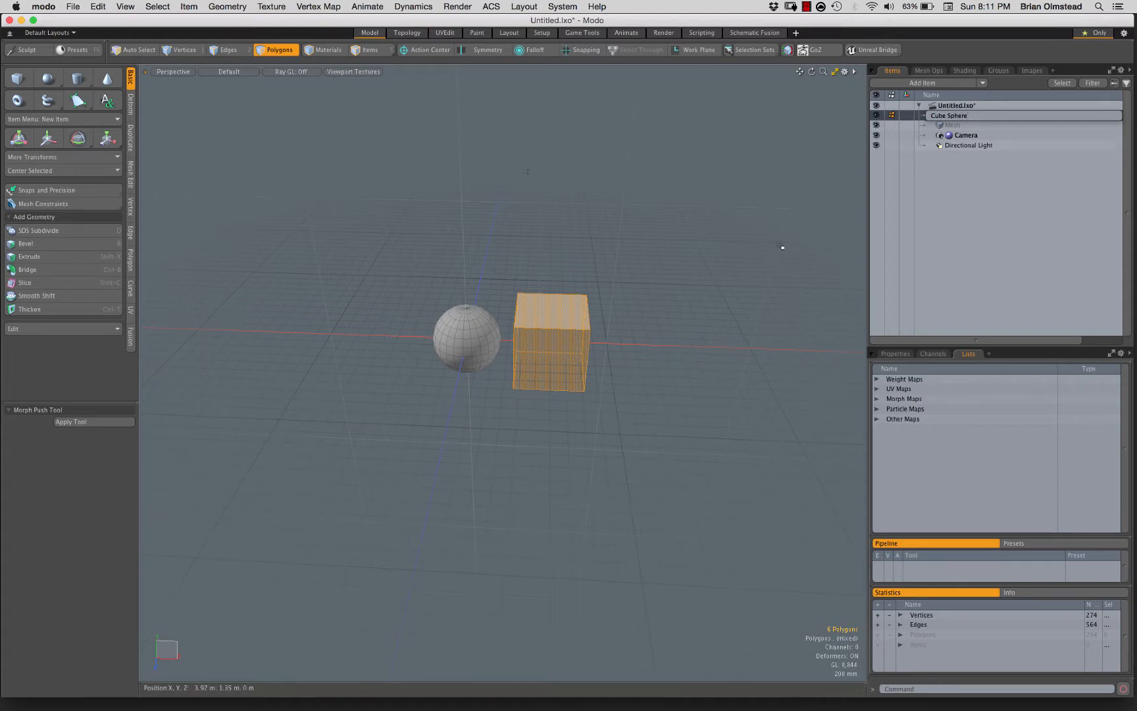
key("Return")
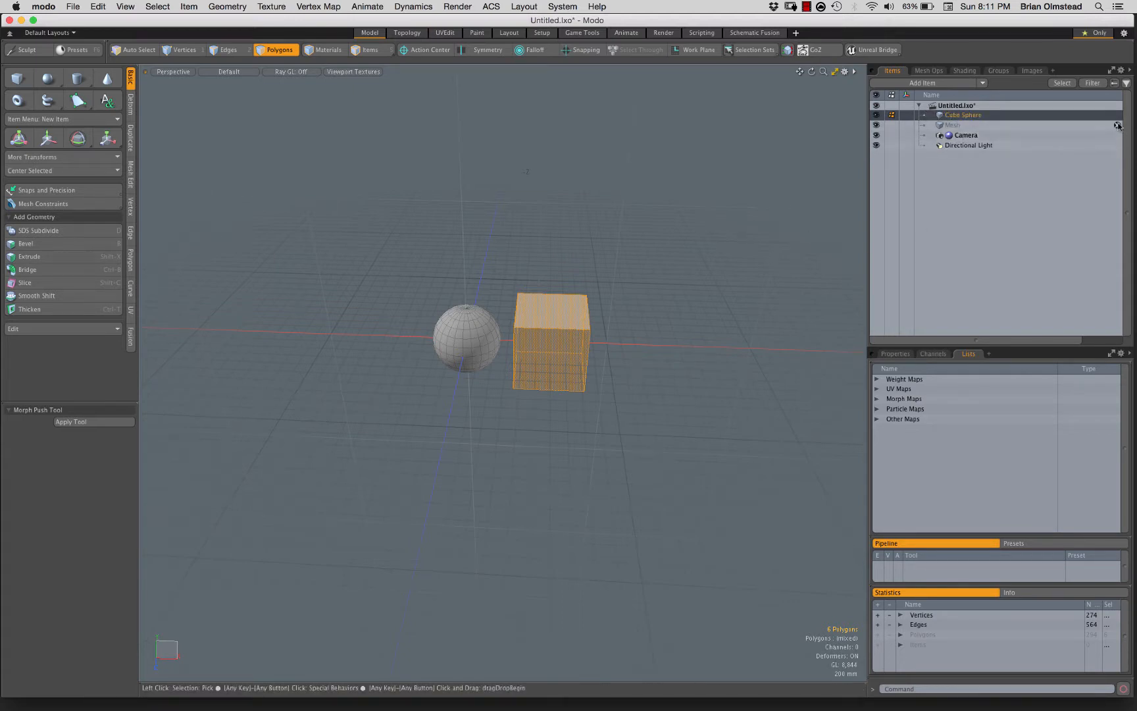
left_click(954, 135)
left_click(962, 115)
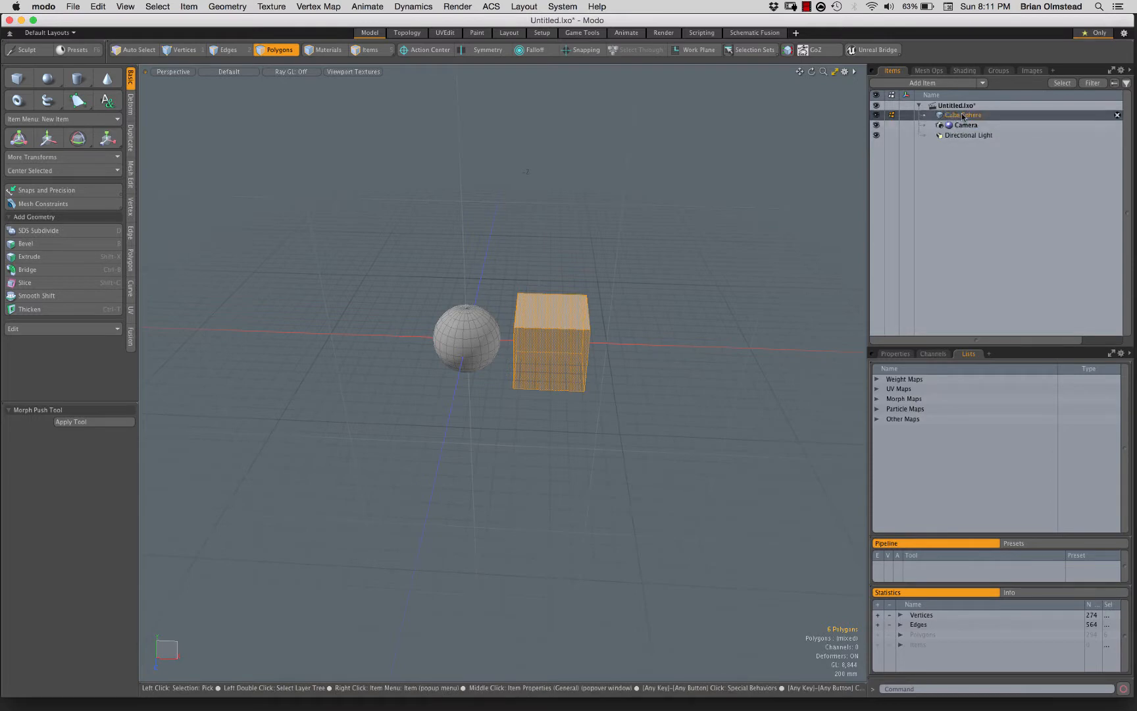
Switch to the Animate layout and try moving the whole Cube Sphere item along X.
left_click(626, 32)
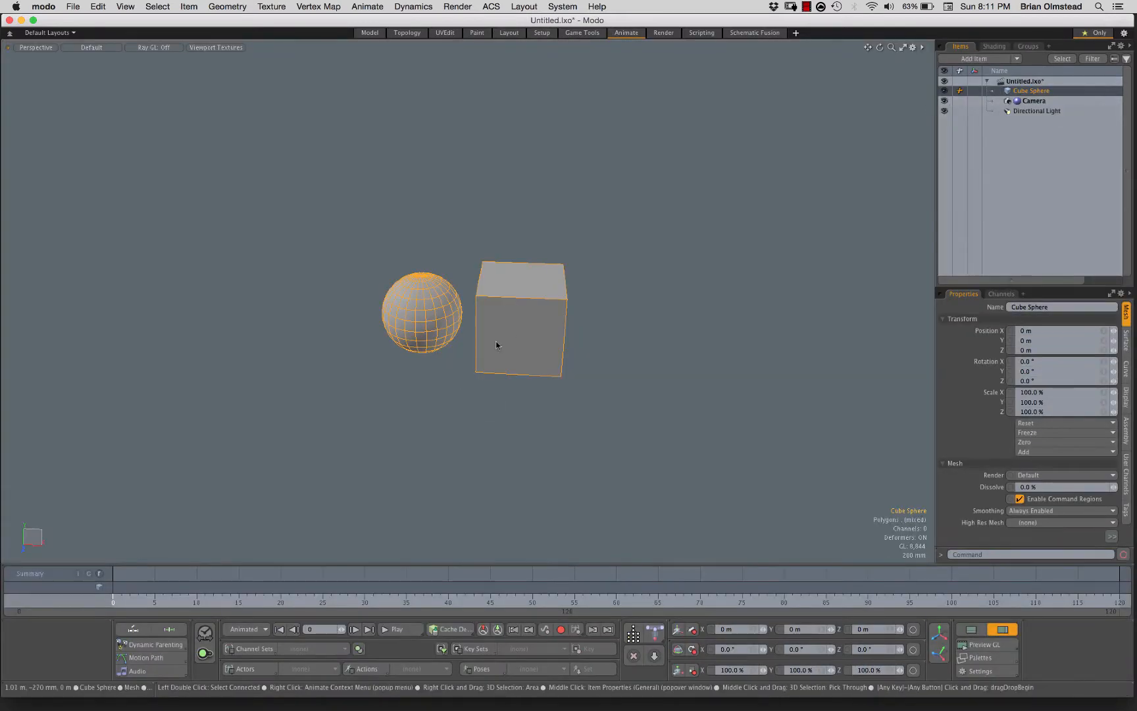
left_click_drag(496, 345, 418, 346, "alt")
key("y")
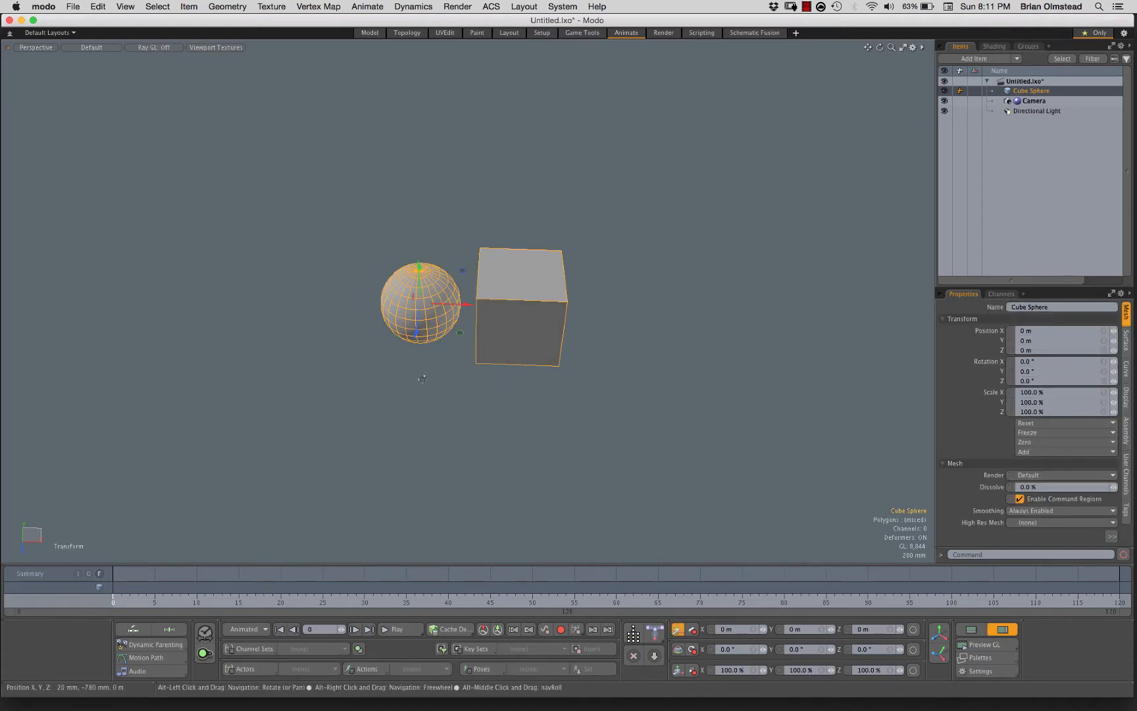
mouse_move(465, 304)
left_mouse_down()
mouse_move(371, 305)
mouse_move(463, 305)
left_mouse_up()
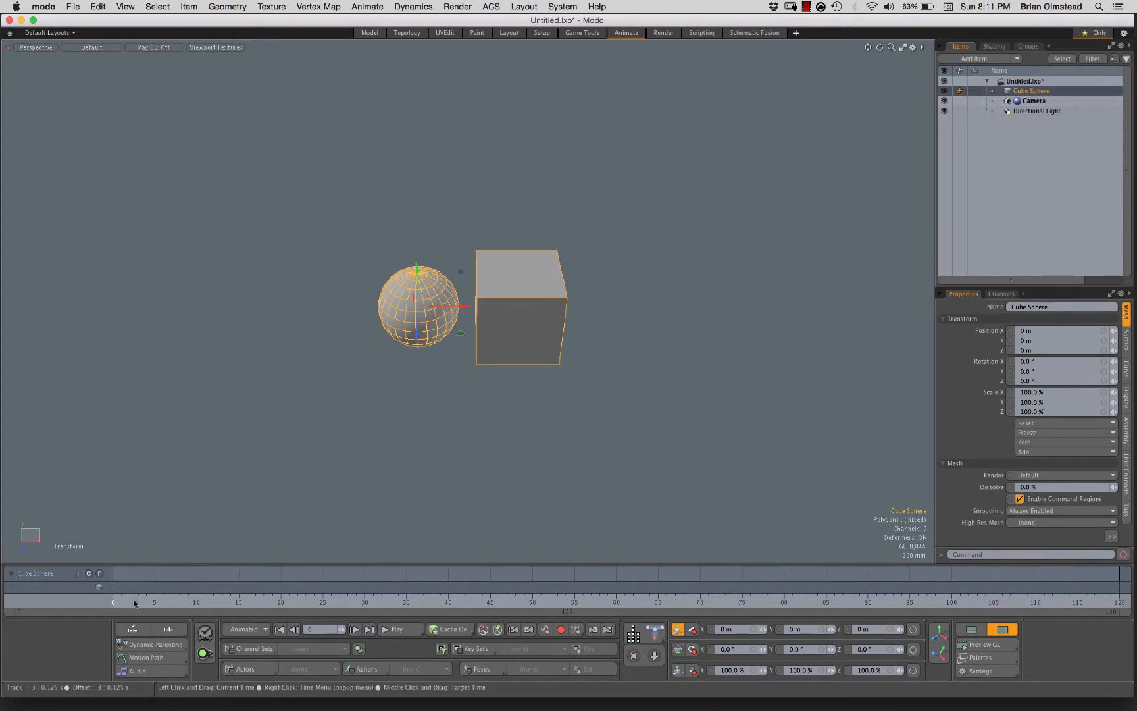
Select all the sphere's polygons in the Cube Sphere mesh and move them along negative X, away from the cube.
key("3")
left_click_drag(420, 313, 425, 325)
double_click(424, 325)
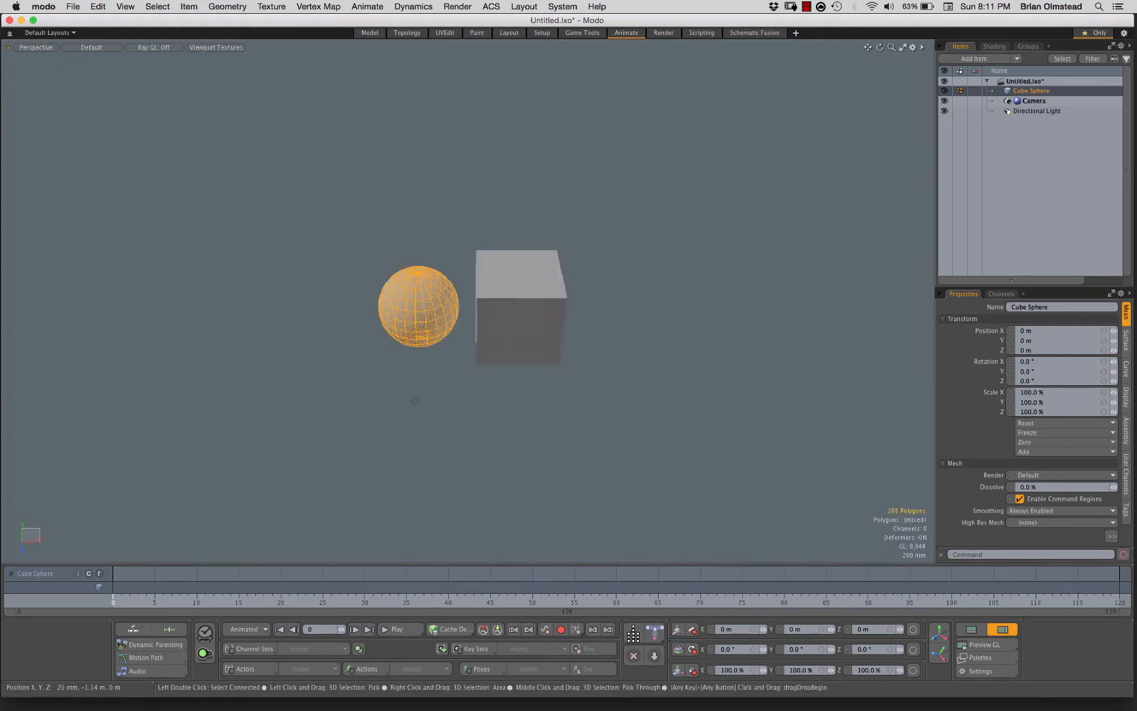
key("y")
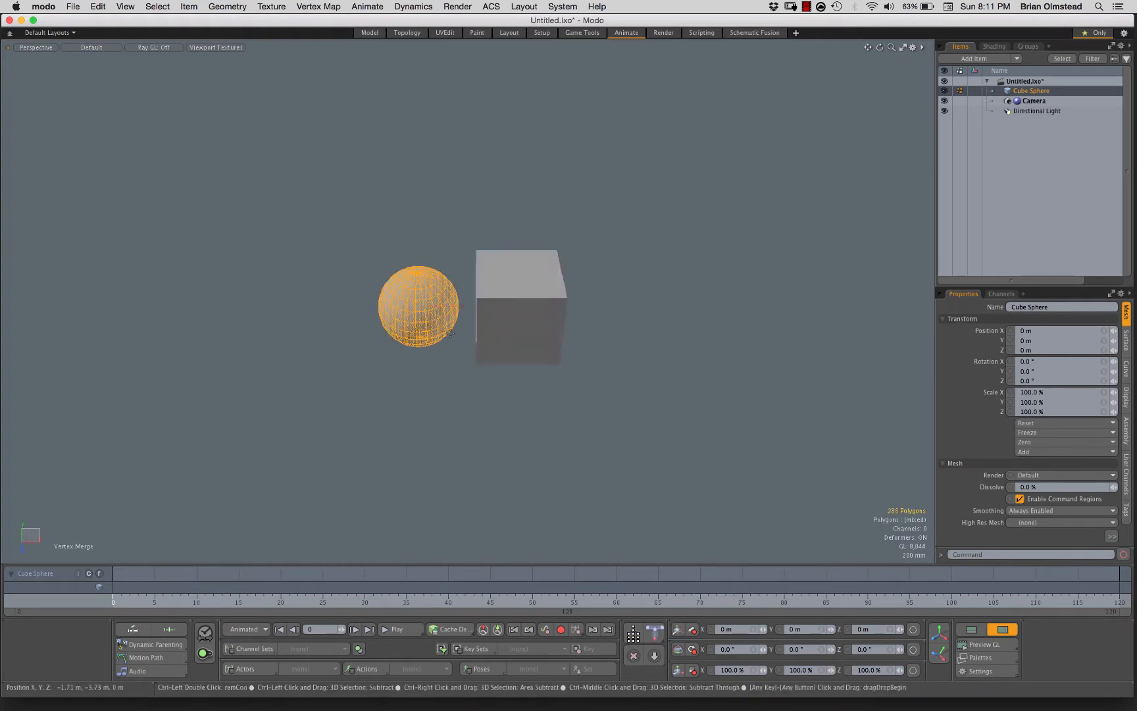
key("y")
left_click_drag(460, 308, 454, 307)
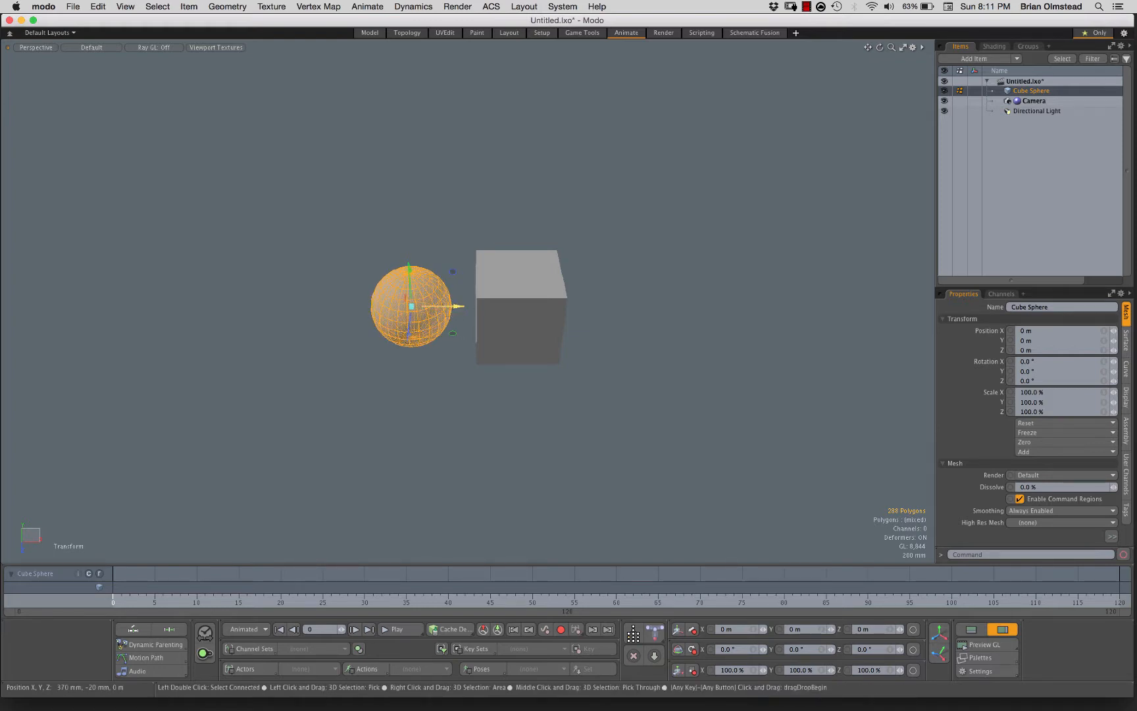
left_click_drag(460, 306, 315, 306)
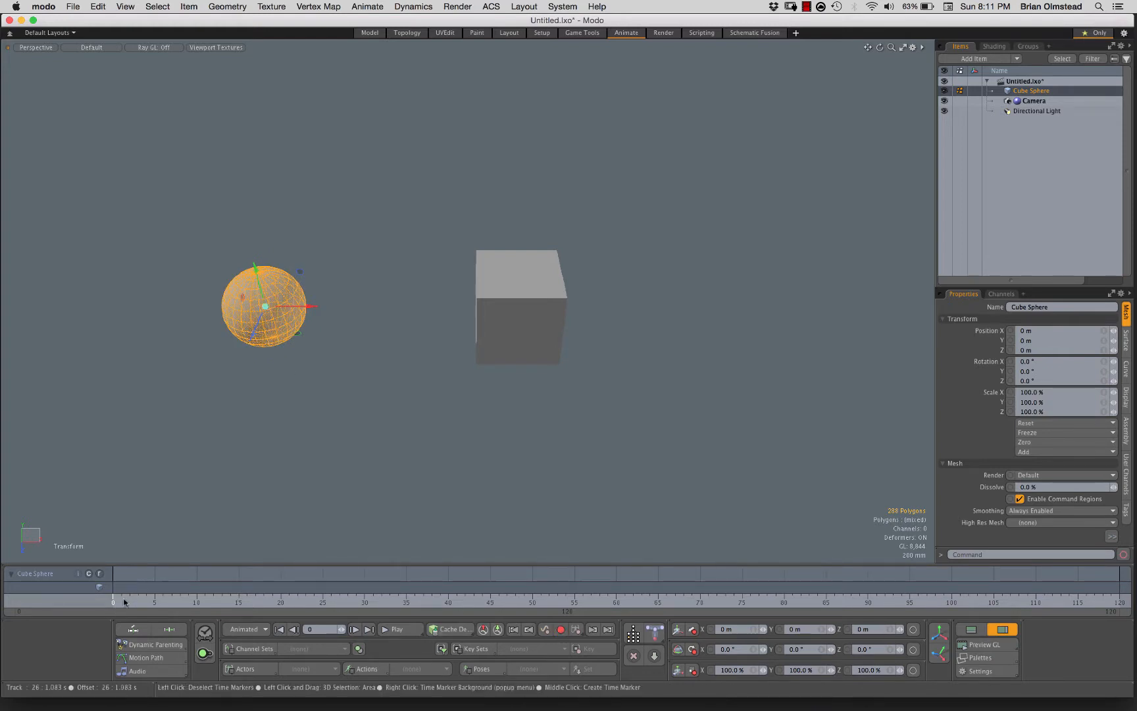
Select the cube's eight vertices in the Cube Sphere mesh.
key("1")
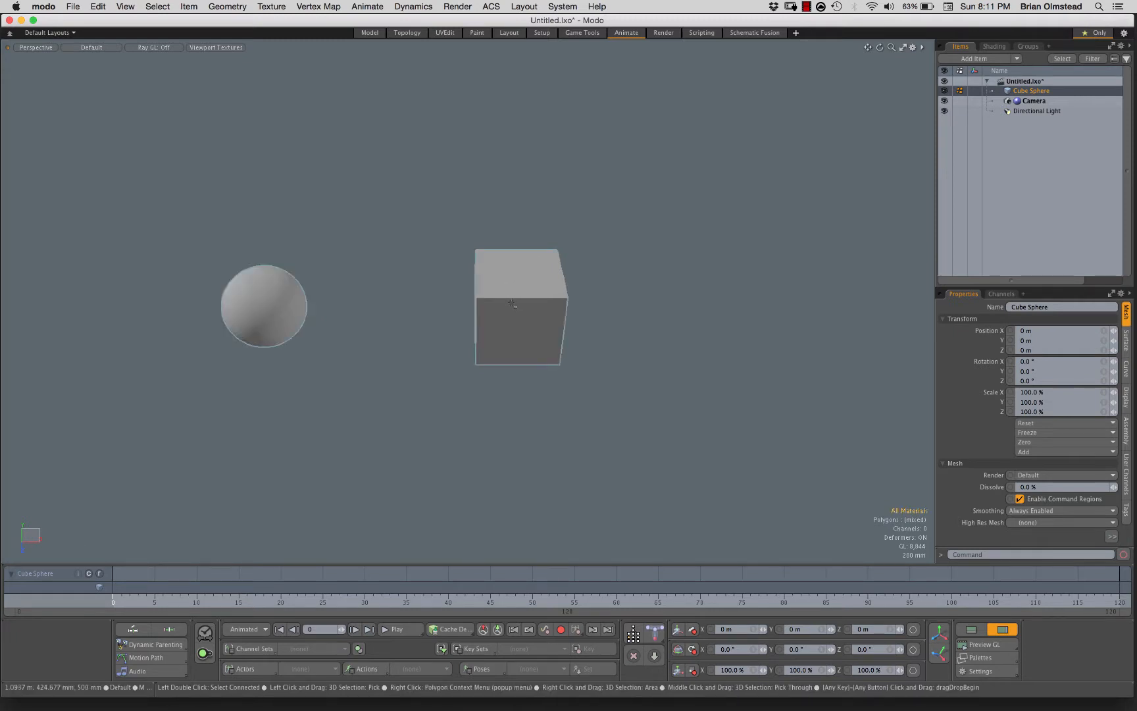
mouse_move(585, 214)
right_mouse_down()
mouse_move(640, 325)
mouse_move(642, 291)
right_mouse_up()
right_click_drag(636, 538, 636, 538)
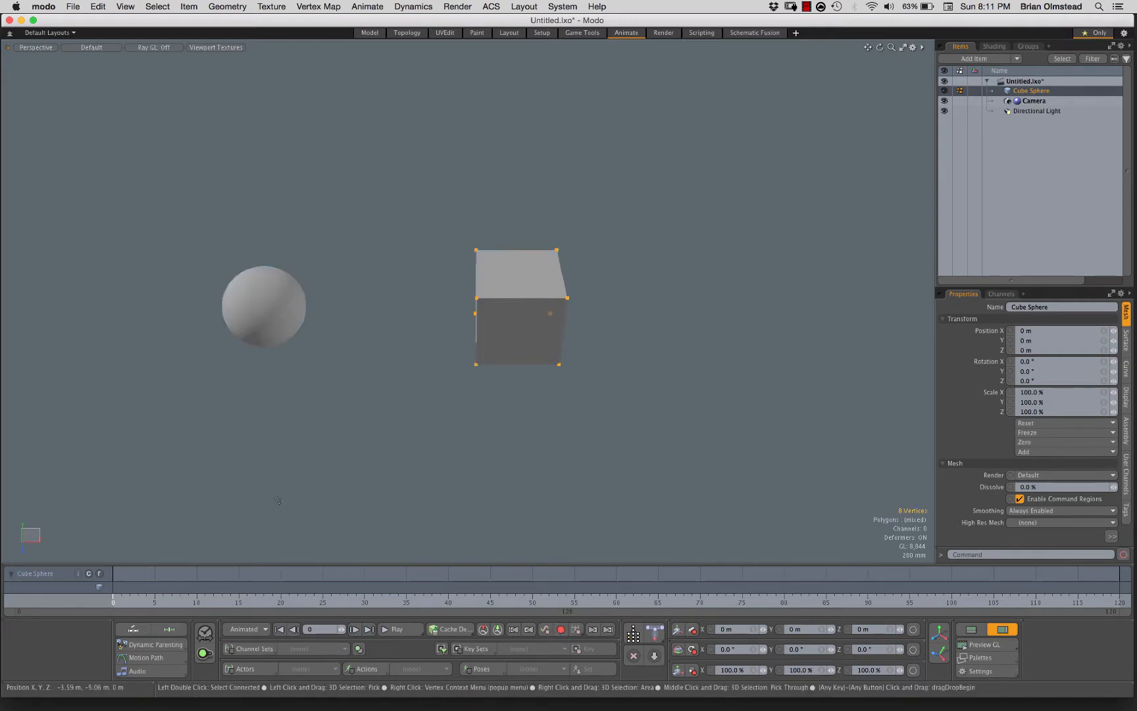
Return to item selection and key the whole Cube Sphere item's position channels at frame 0.
key("5")
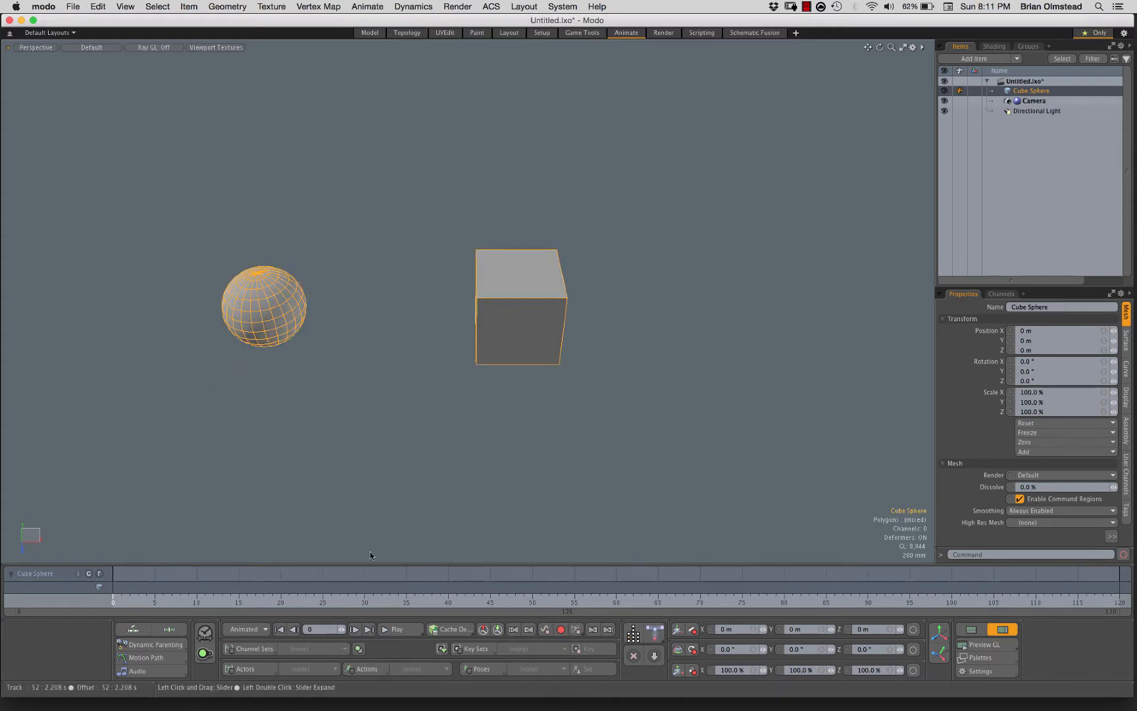
key("s")
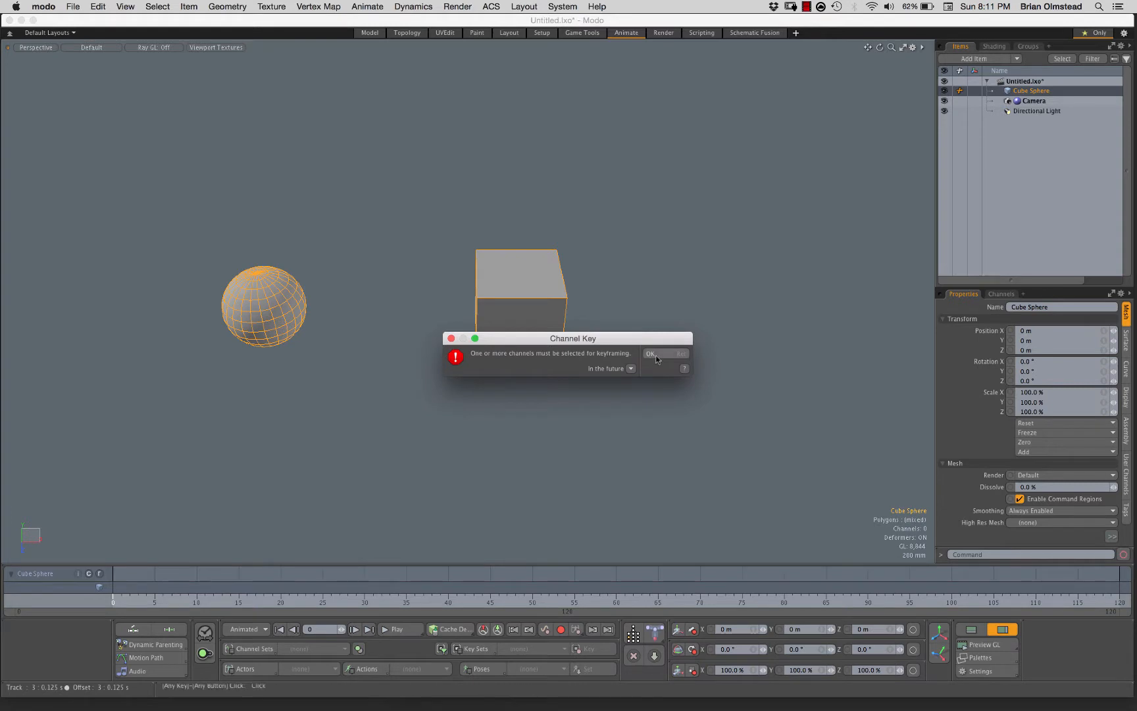
left_click(651, 354)
key("shift+w")
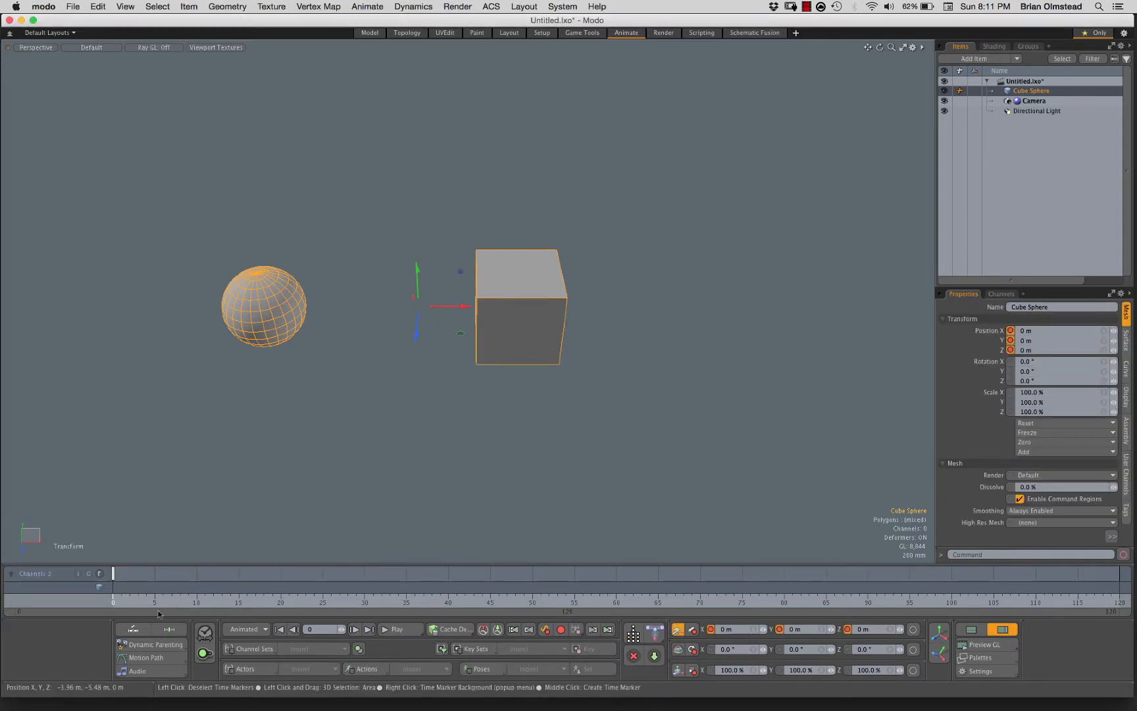
Key the Cube Sphere item at X 2.53 m and Y 1.84 m on frame 26, and return to frame 0.
left_click_drag(313, 594, 331, 594)
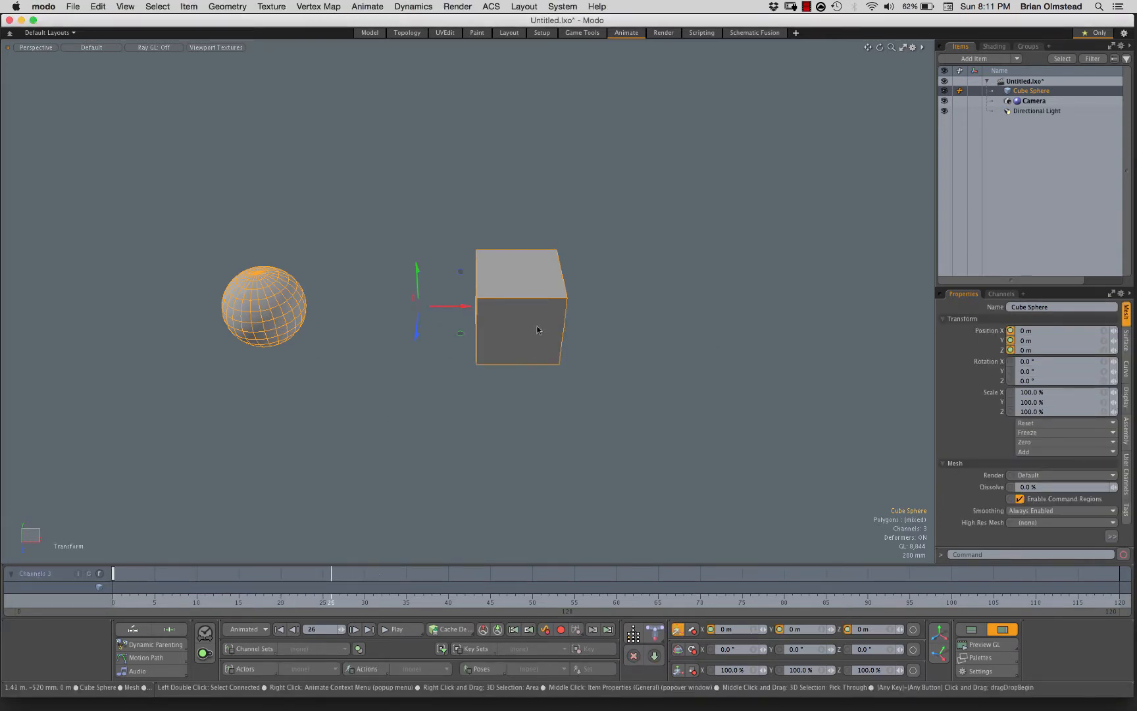
left_click_drag(462, 271, 717, 116)
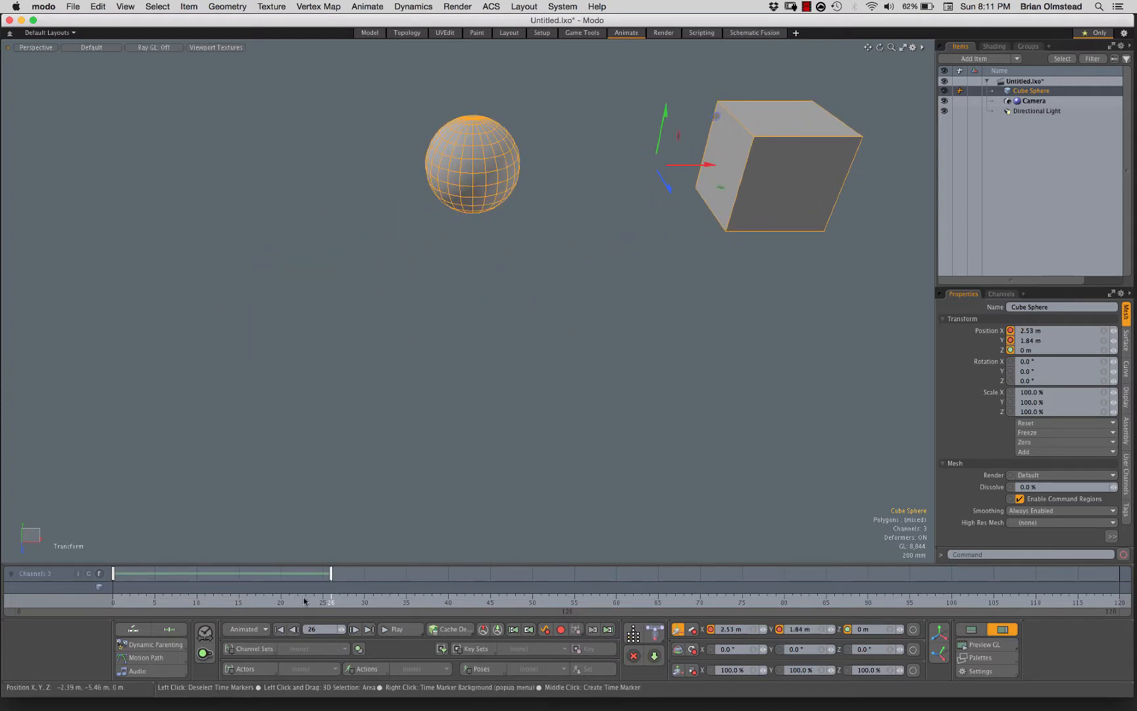
left_click_drag(306, 595, 114, 594)
scroll(471, 390, "down", 3)
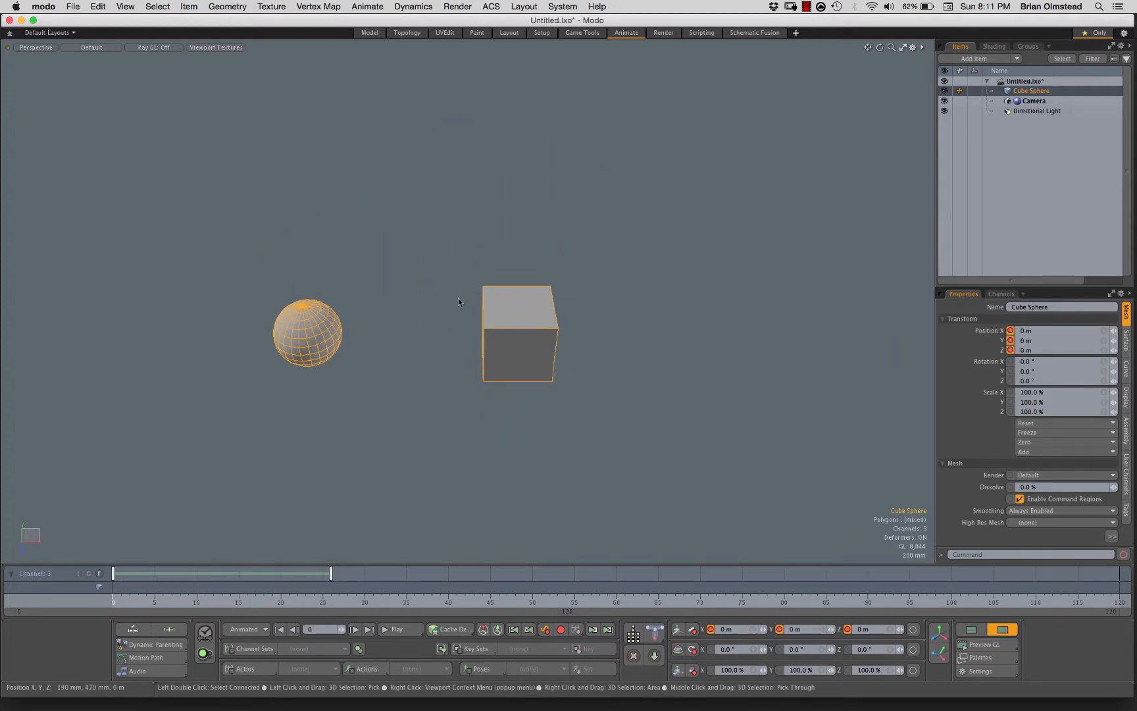
Switch to polygon selection, clear the sphere's selected polygons and select the Cube Sphere item.
left_click(345, 280)
key("3")
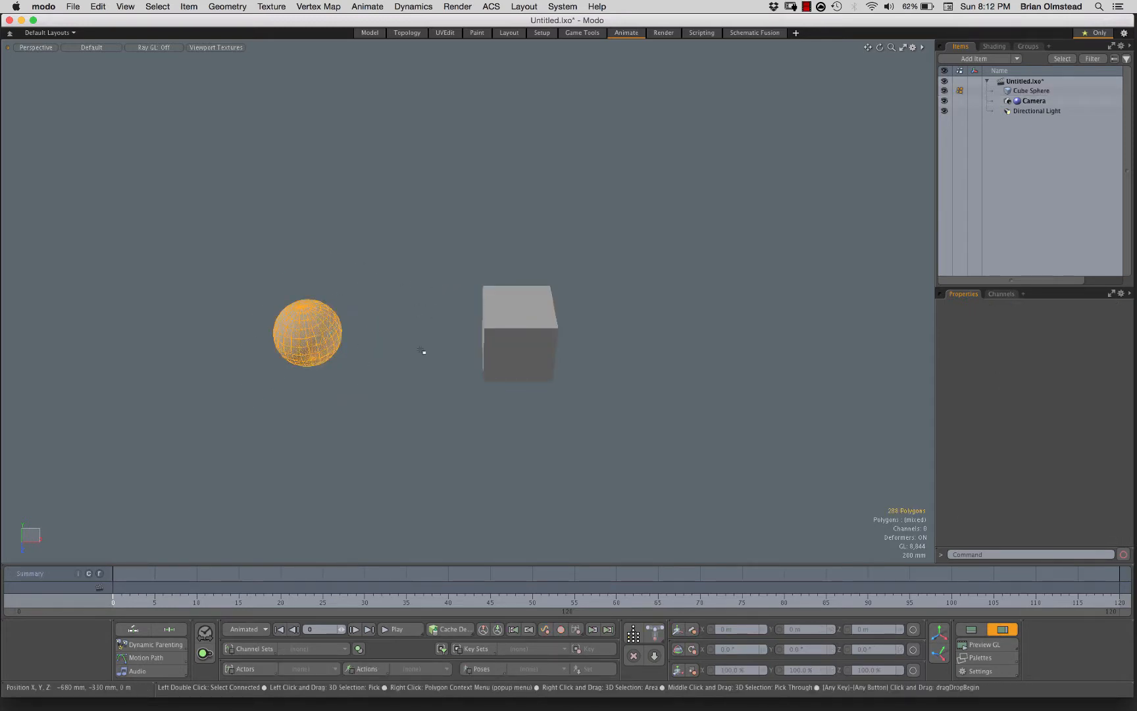
right_click_drag(422, 351, 588, 315)
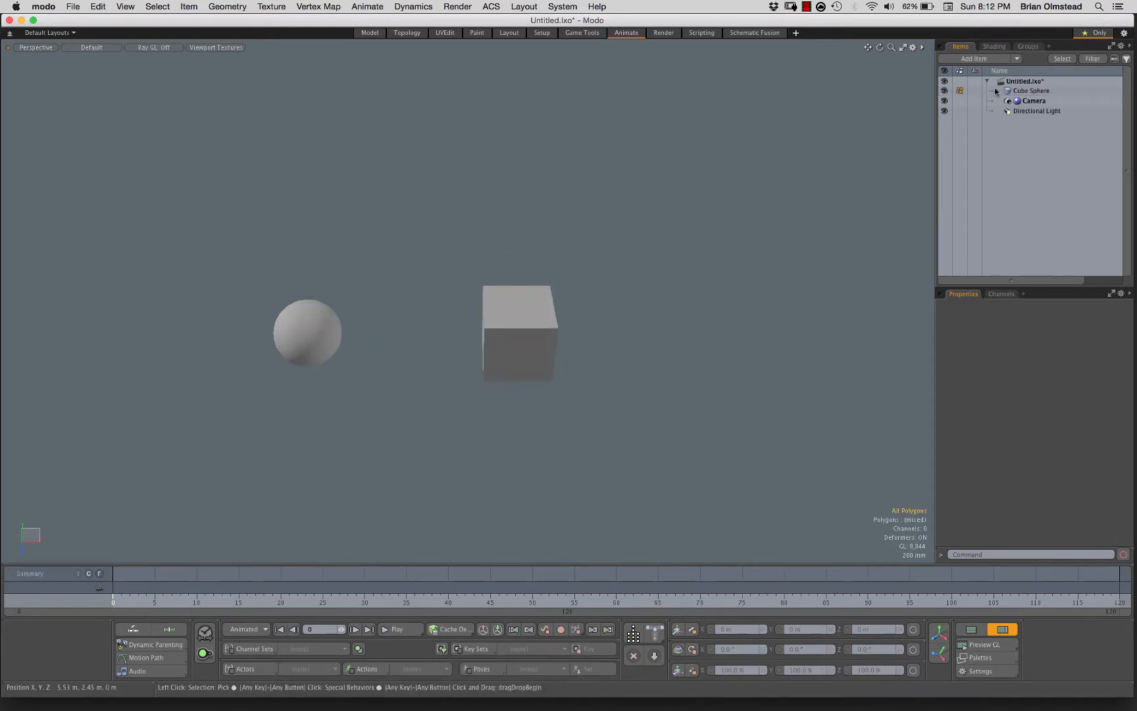
left_click(1031, 91)
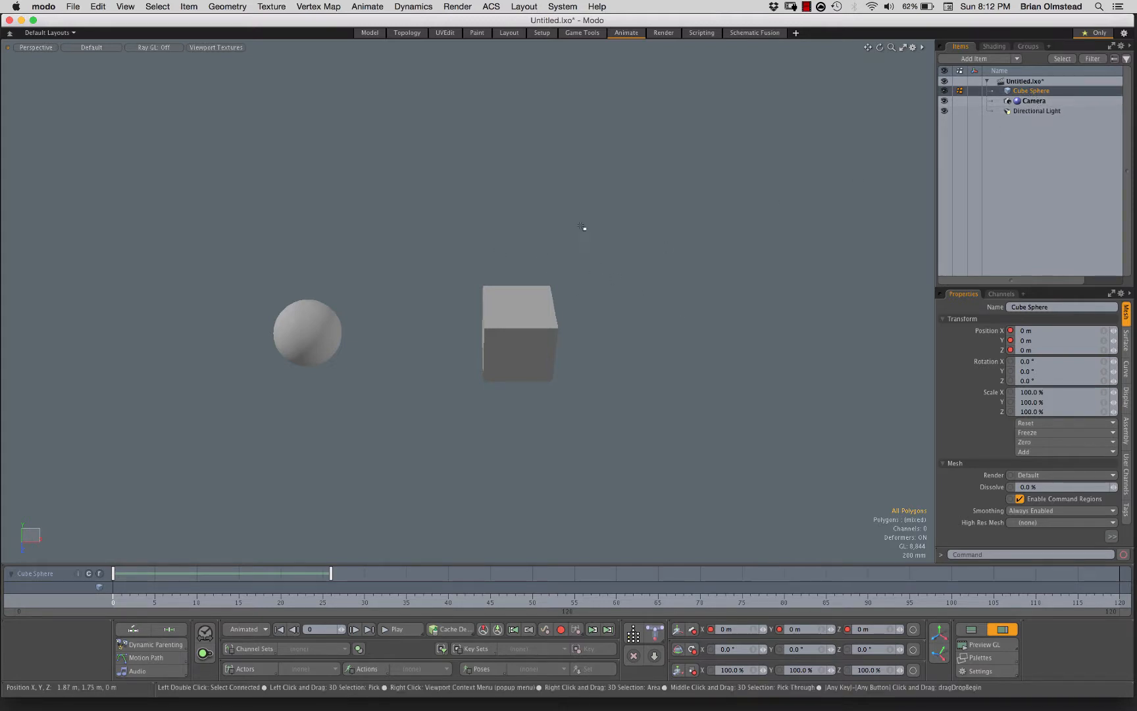
right_click_drag(322, 248, 361, 355)
right_click_drag(474, 239, 558, 348)
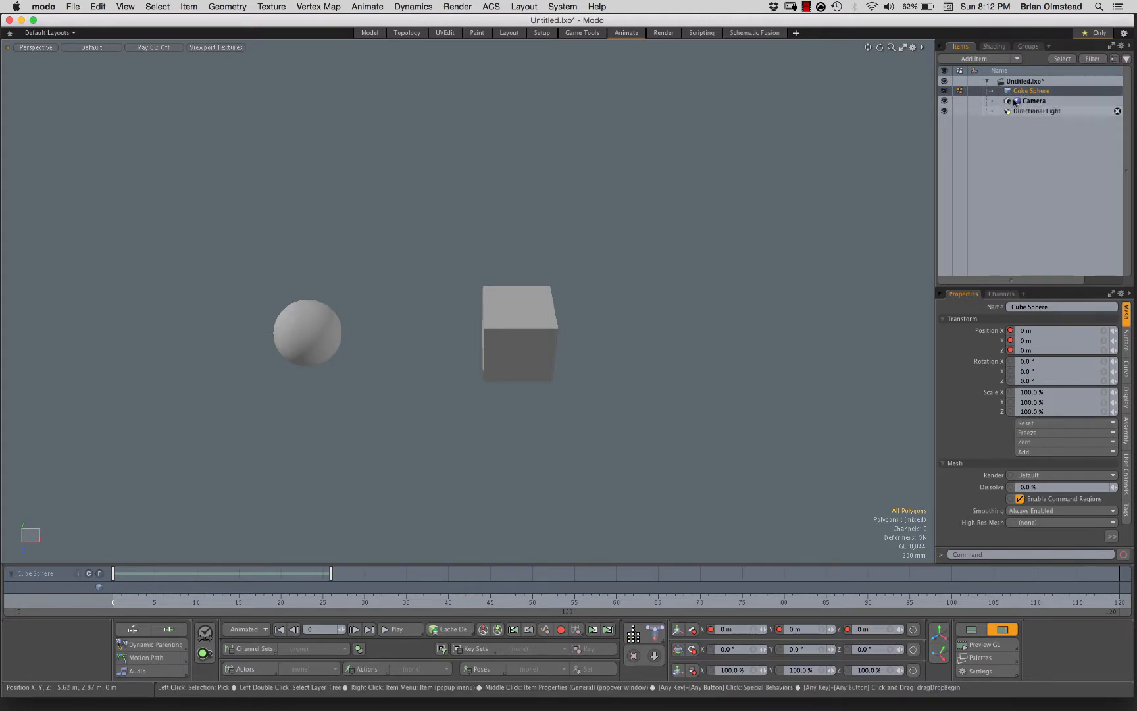
right_click_drag(190, 411, 637, 250)
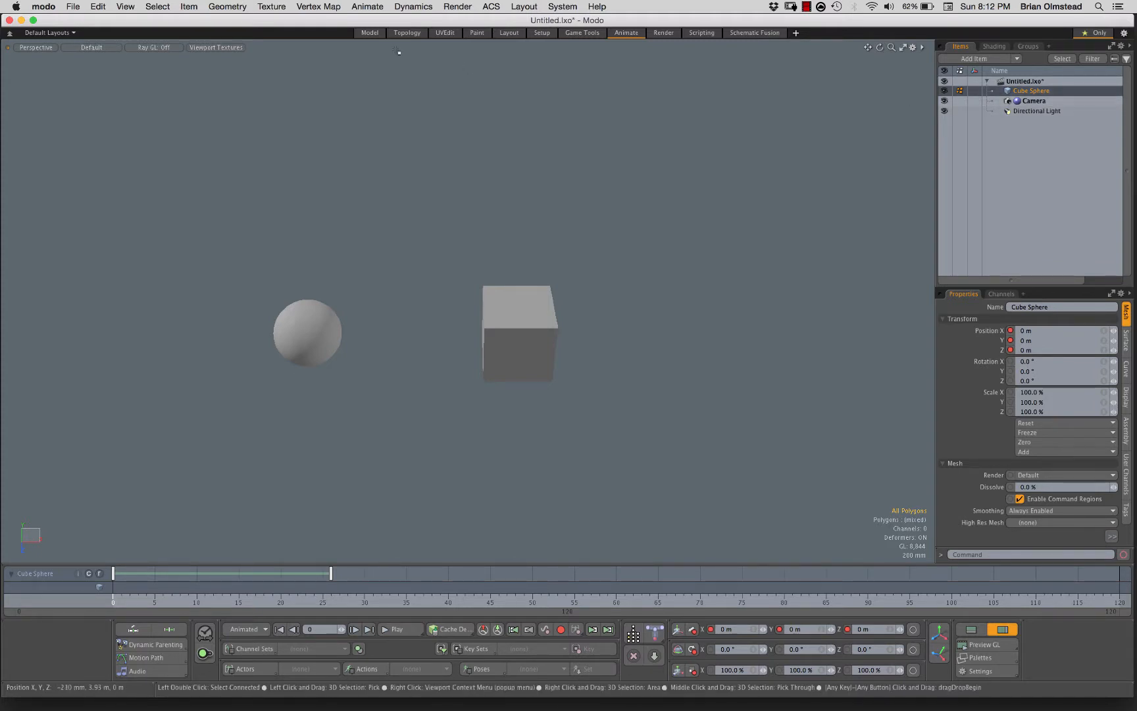
Switch to the Model layout and delete the Cube Sphere mesh item.
left_click(370, 34)
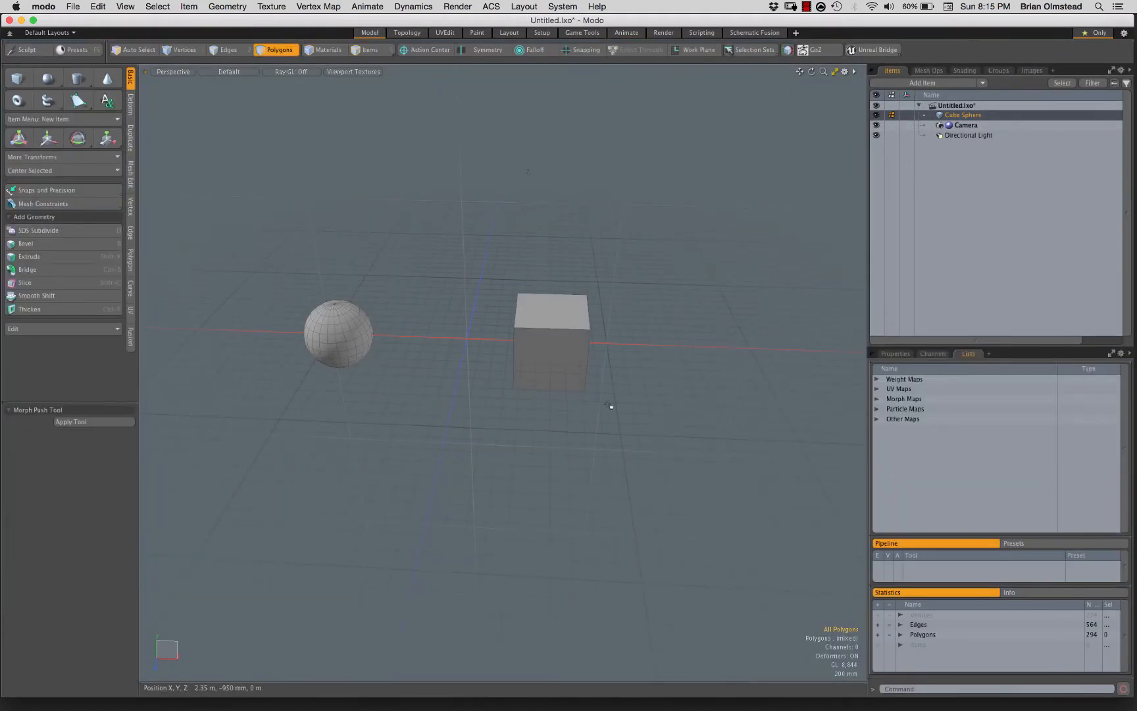
left_click(1117, 115)
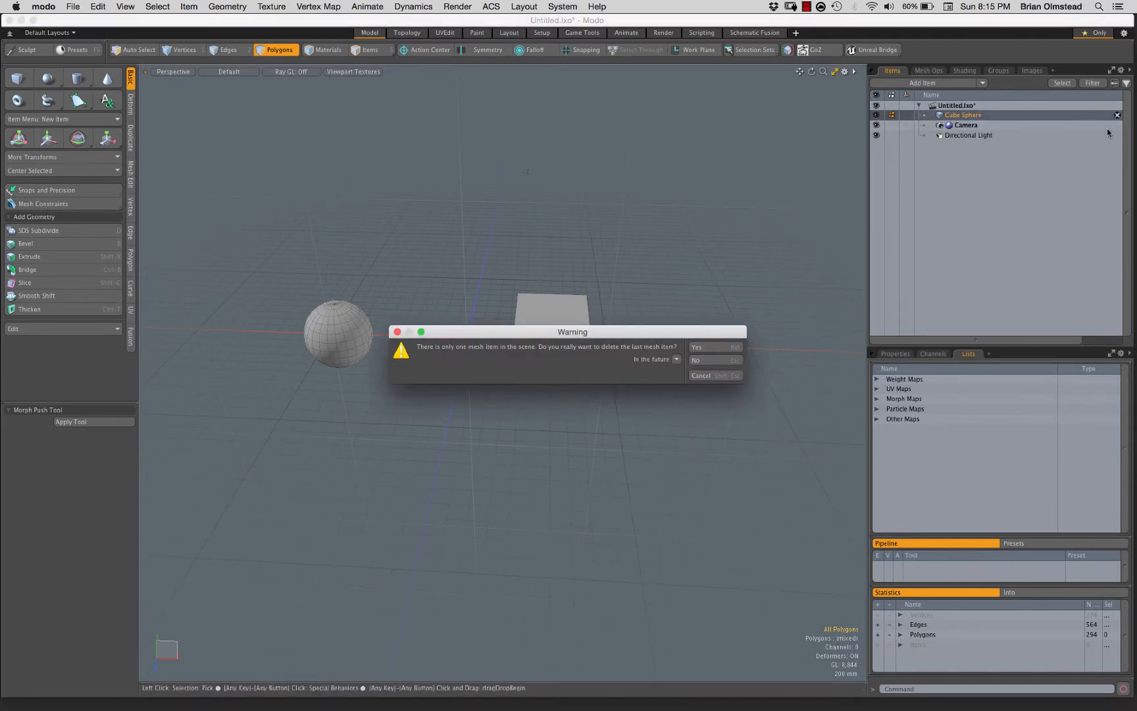
left_click(703, 347)
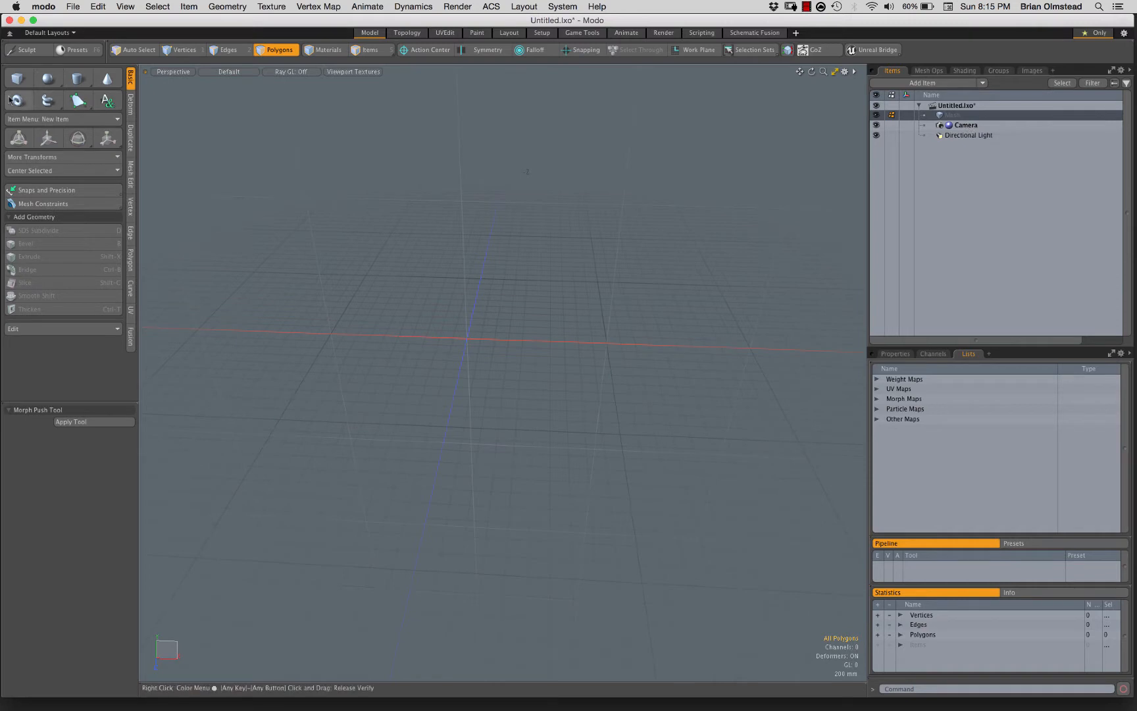
Add a unit cube, sphere, cylinder and cone at the origin, each as its own mesh item.
key("a")
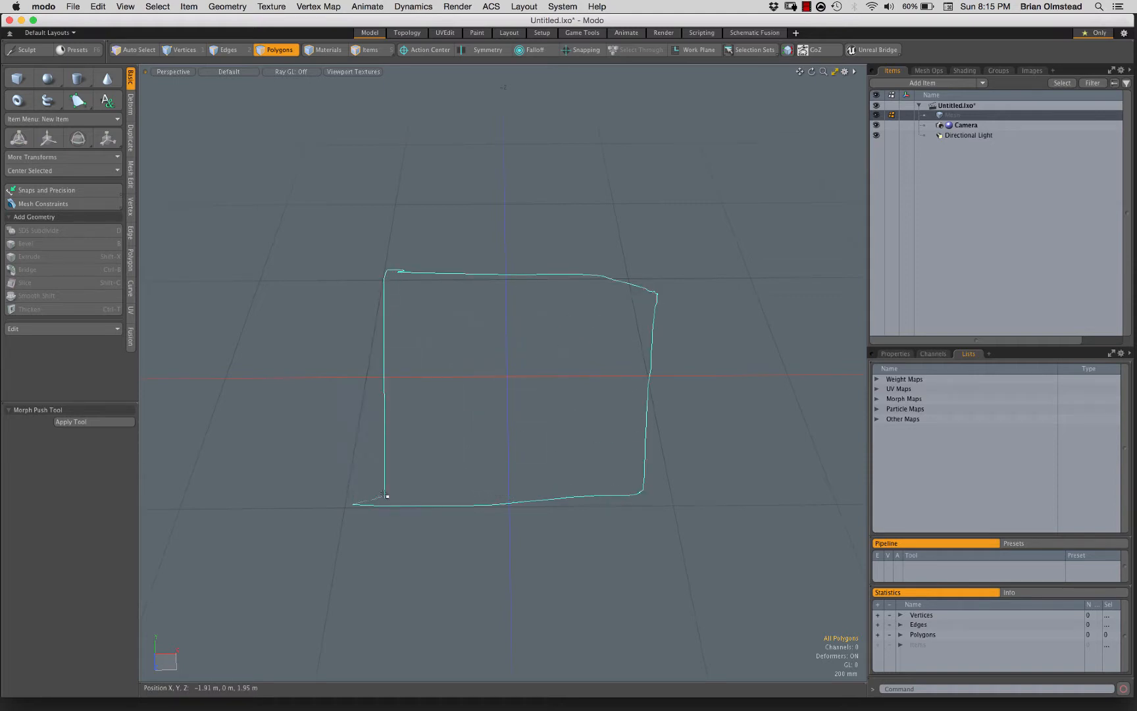
right_click_drag(387, 495, 349, 501)
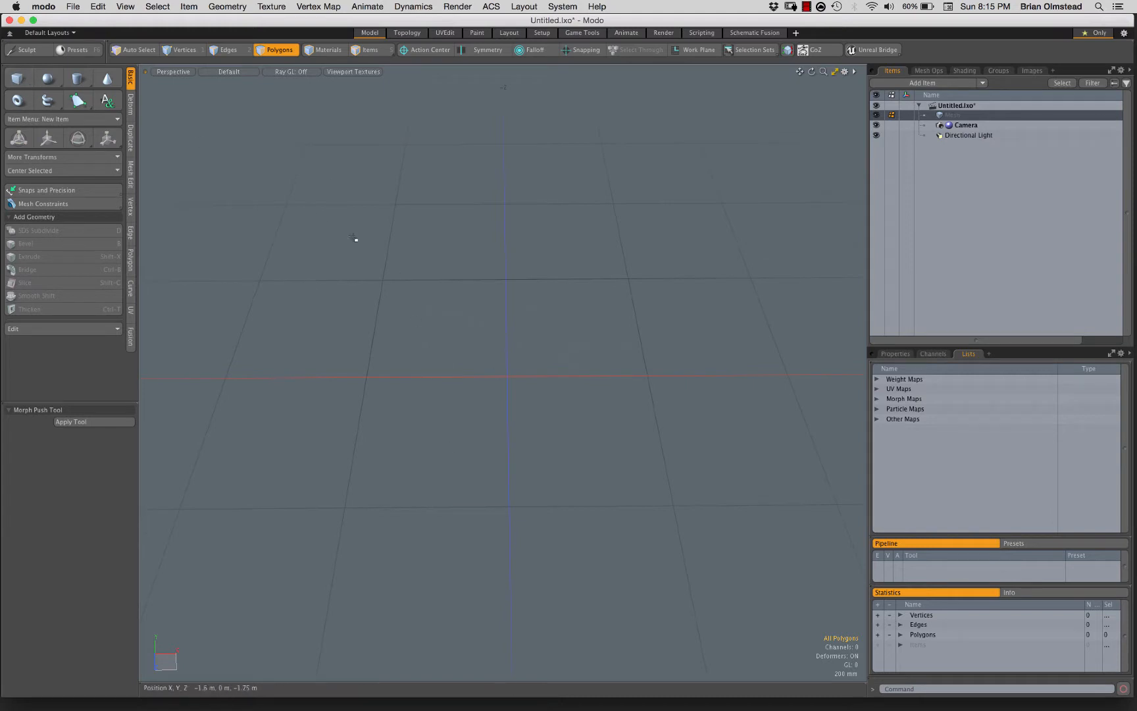
key("shift")
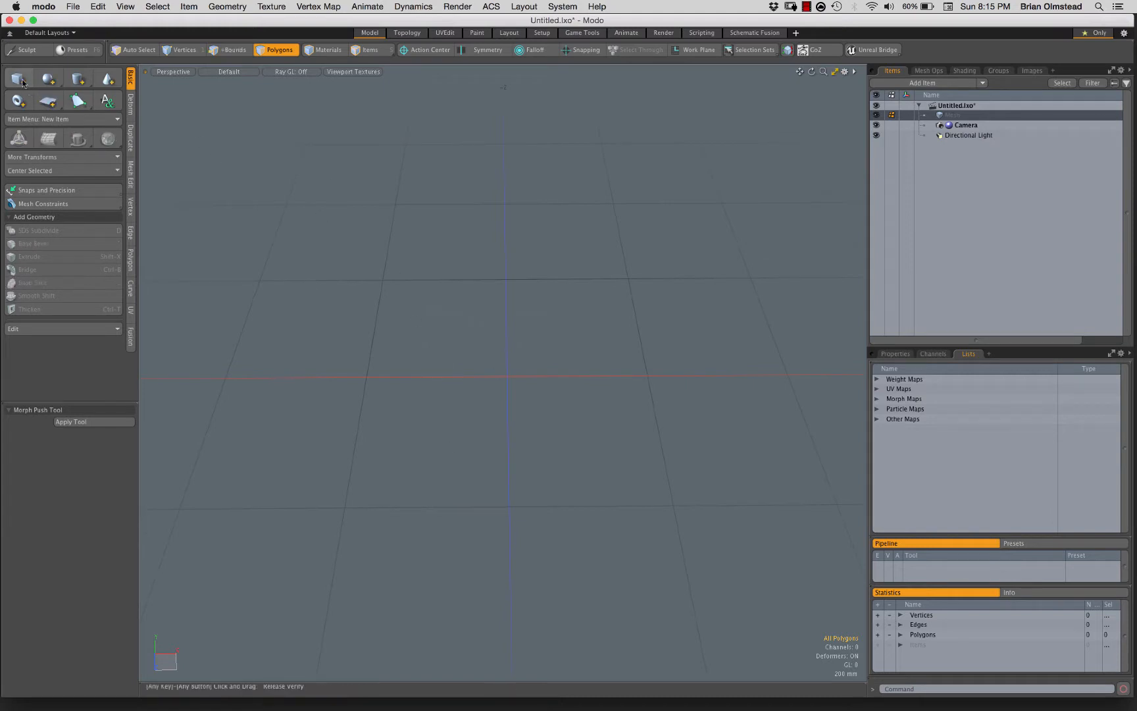
left_click(17, 80, "shift")
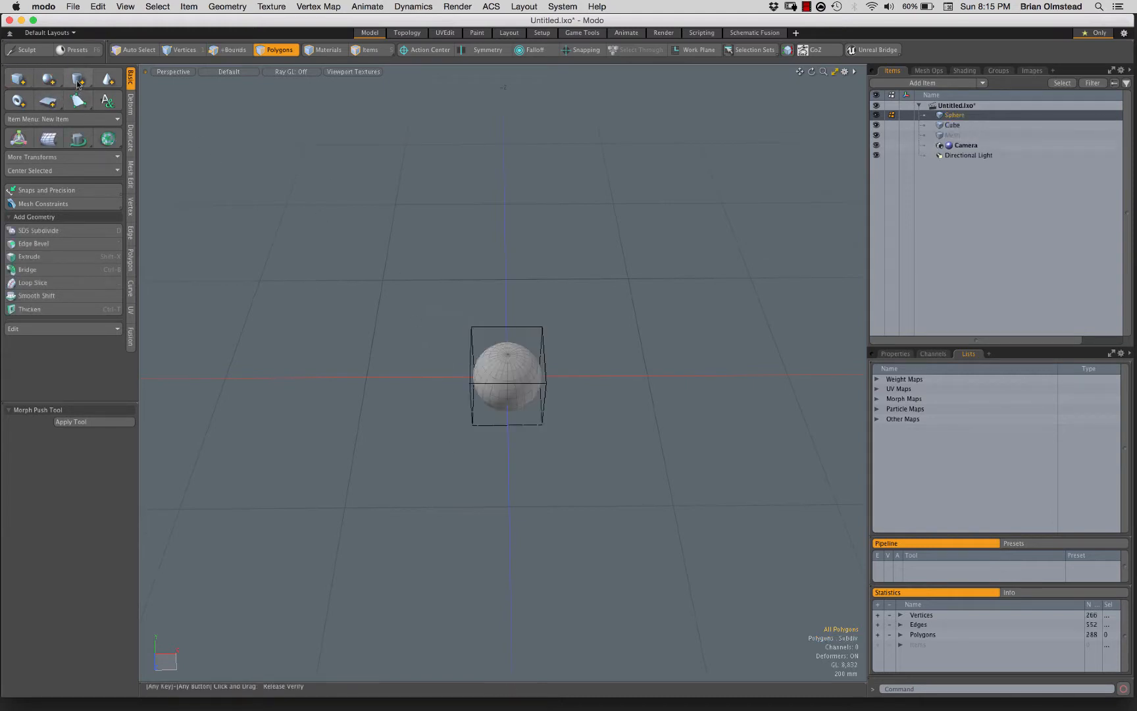
left_click(78, 79, "shift")
left_click(109, 80, "shift")
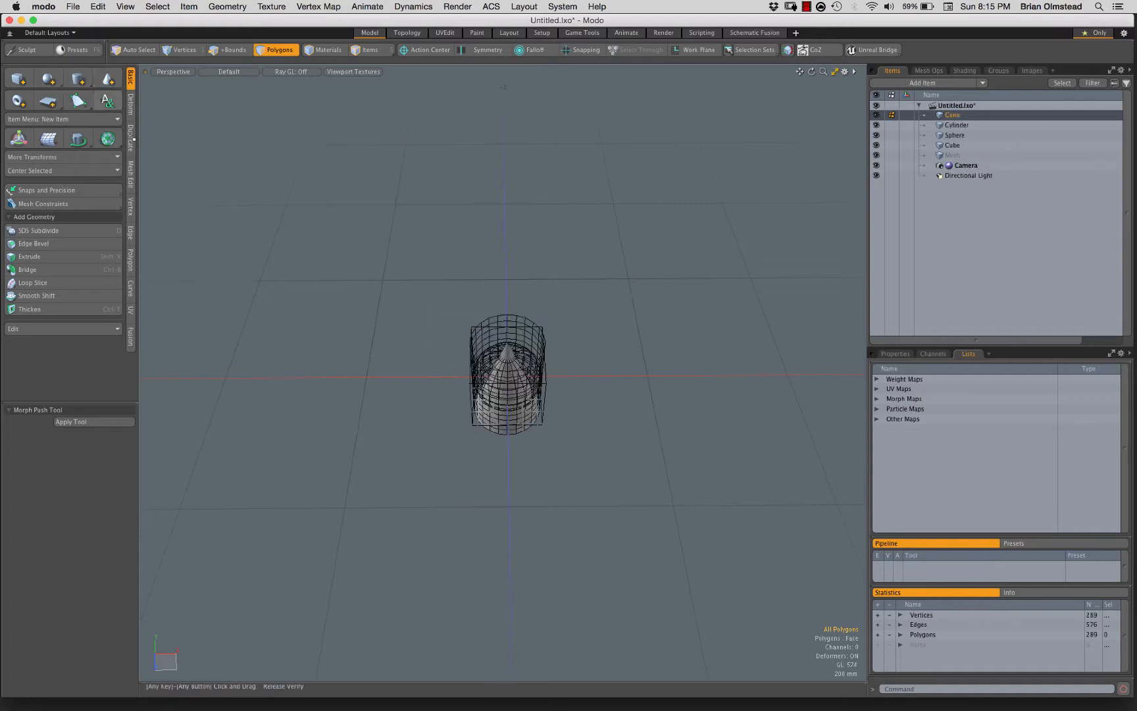
Add a unit plane as its own item and scale its polygon into a ground surface about 7 m wide.
left_click_drag(488, 411, 406, 322, "alt")
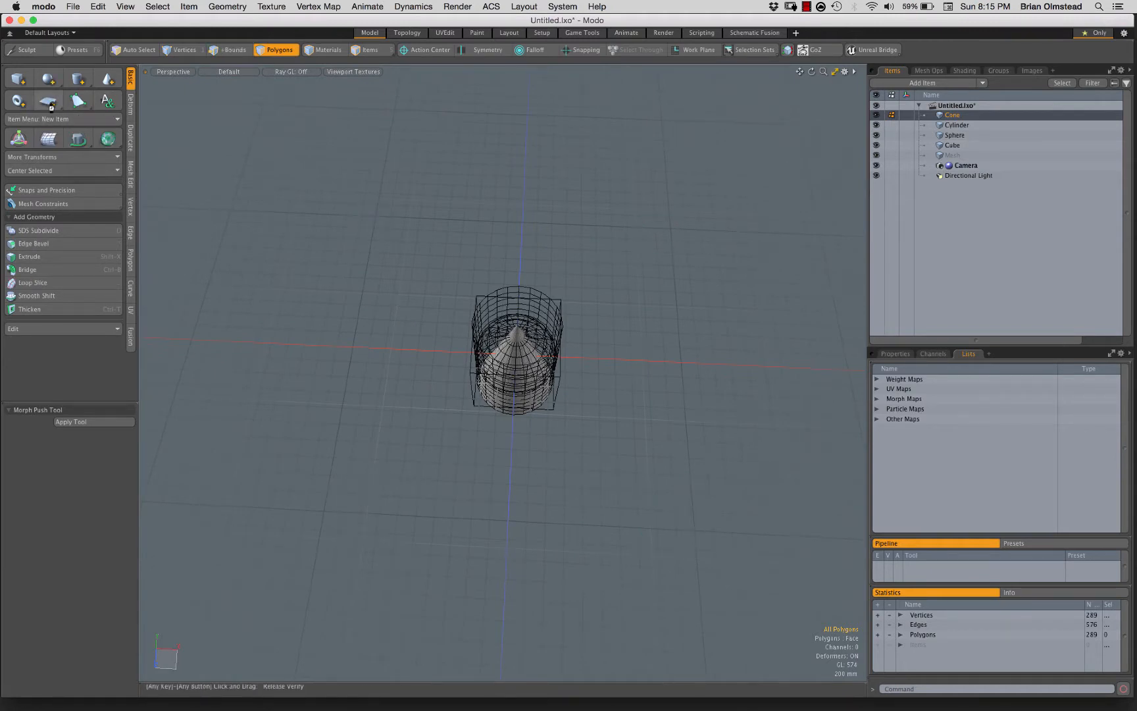
left_click(47, 101)
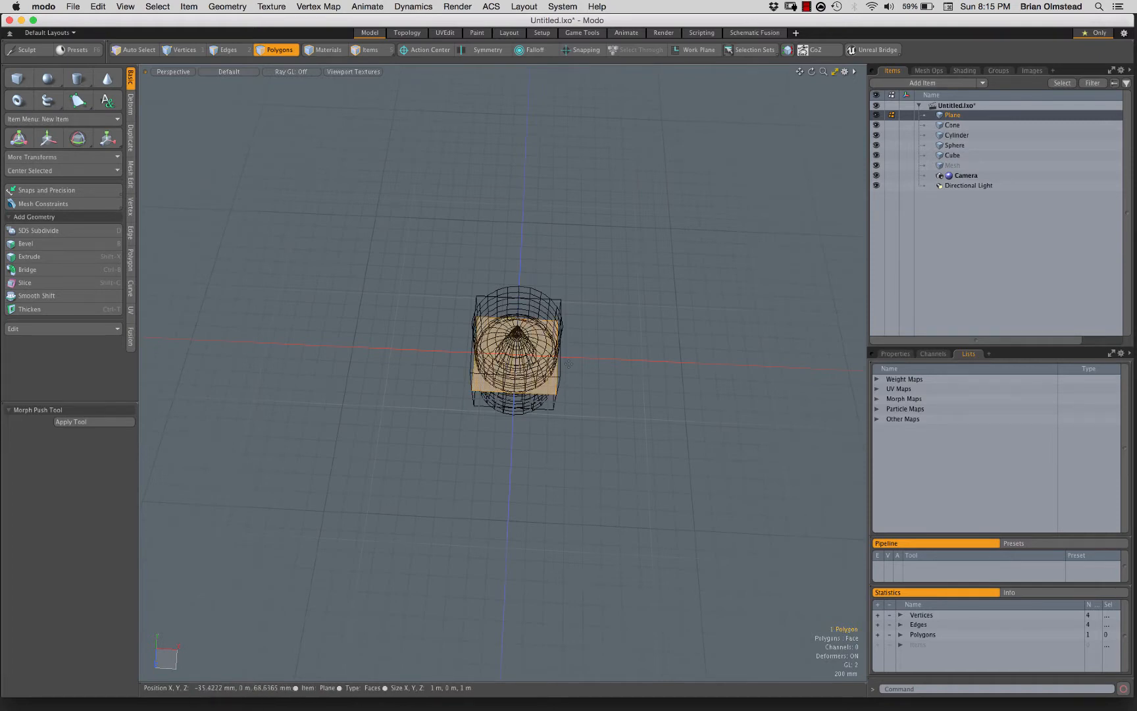
key("r")
left_click_drag(568, 407, 733, 559)
key("ctrl+3")
left_click(525, 501)
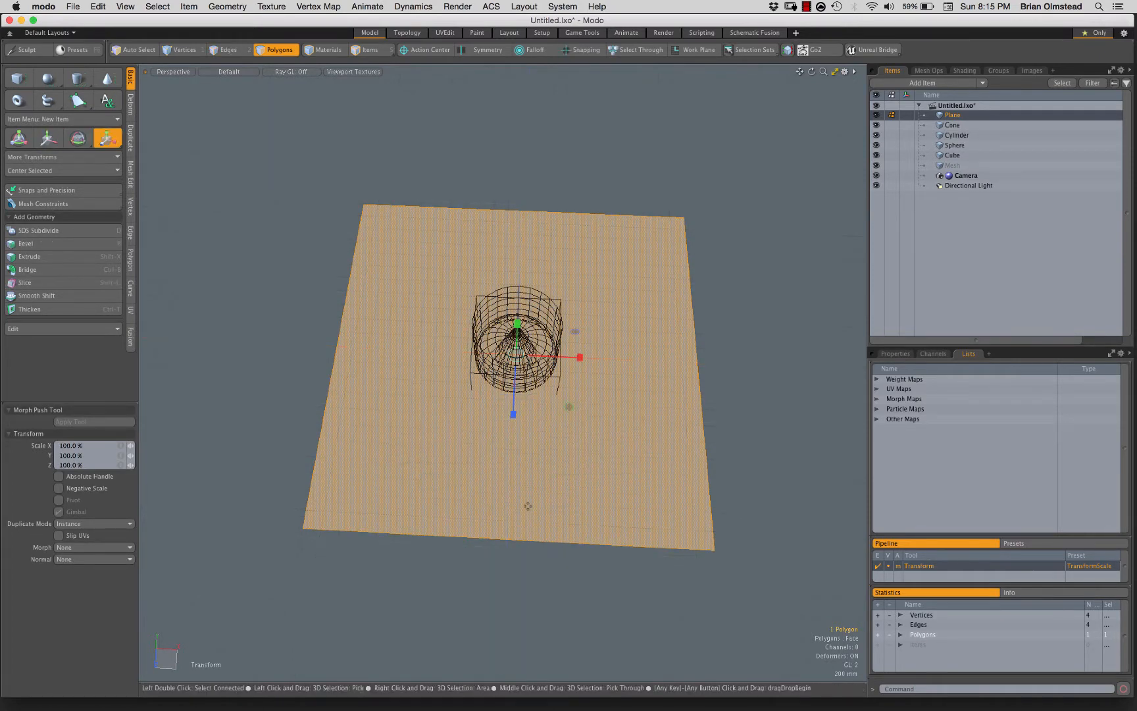
left_click_drag(526, 458, 507, 414, "alt")
mouse_move(506, 415)
left_mouse_down("alt")
mouse_move(532, 437)
mouse_move(550, 382)
mouse_move(556, 414)
mouse_move(520, 410)
left_mouse_up("alt")
key("q")
left_click(723, 281)
left_click_drag(619, 413, 644, 383, "alt+shift")
left_click_drag(645, 382, 664, 375, "alt")
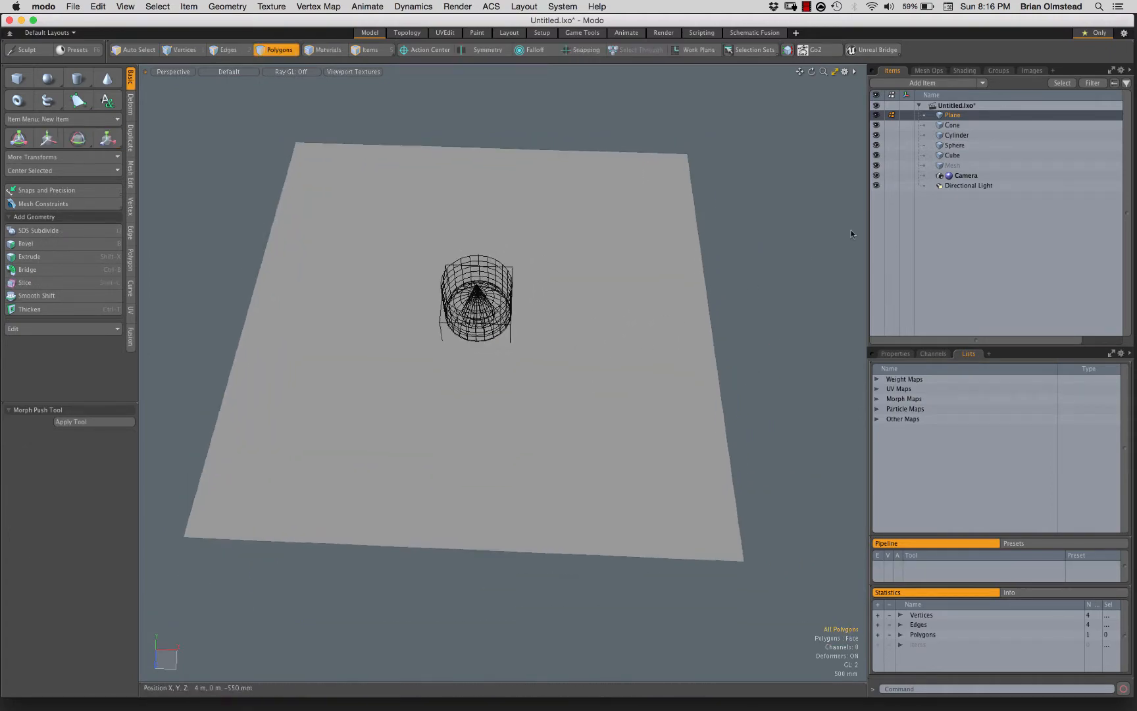
Delete the leftover empty Mesh item and select the Plane item.
left_click(954, 166)
right_click(954, 166)
mouse_move(937, 324)
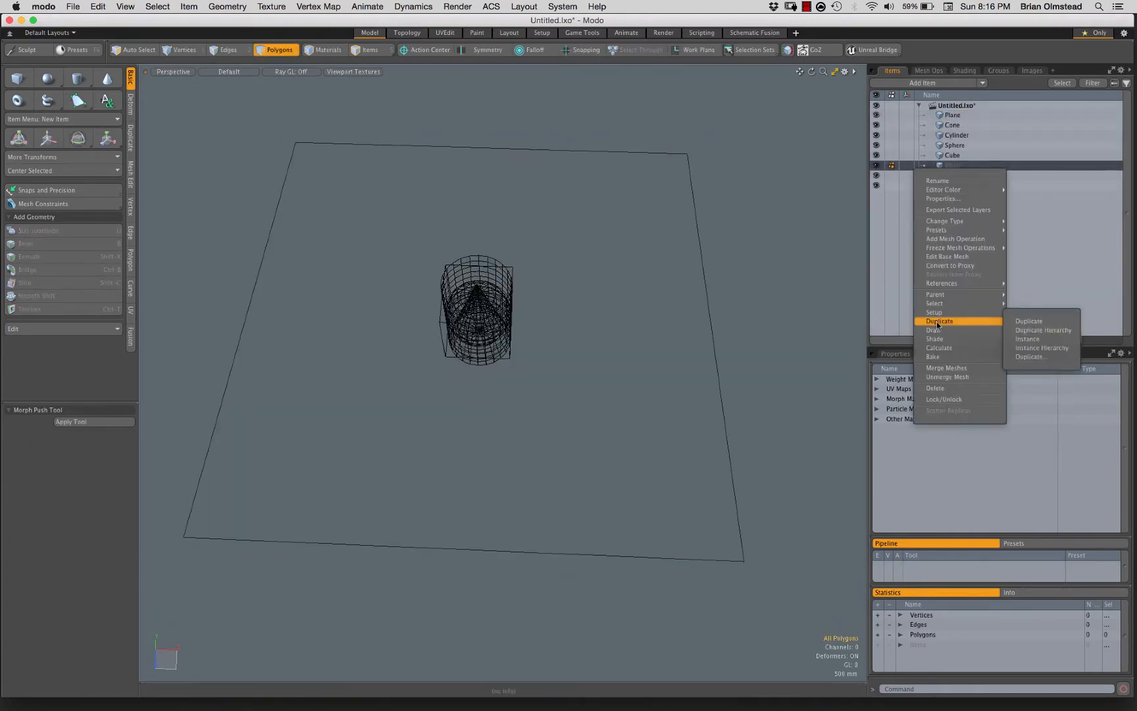
left_click(934, 389)
left_click(951, 155)
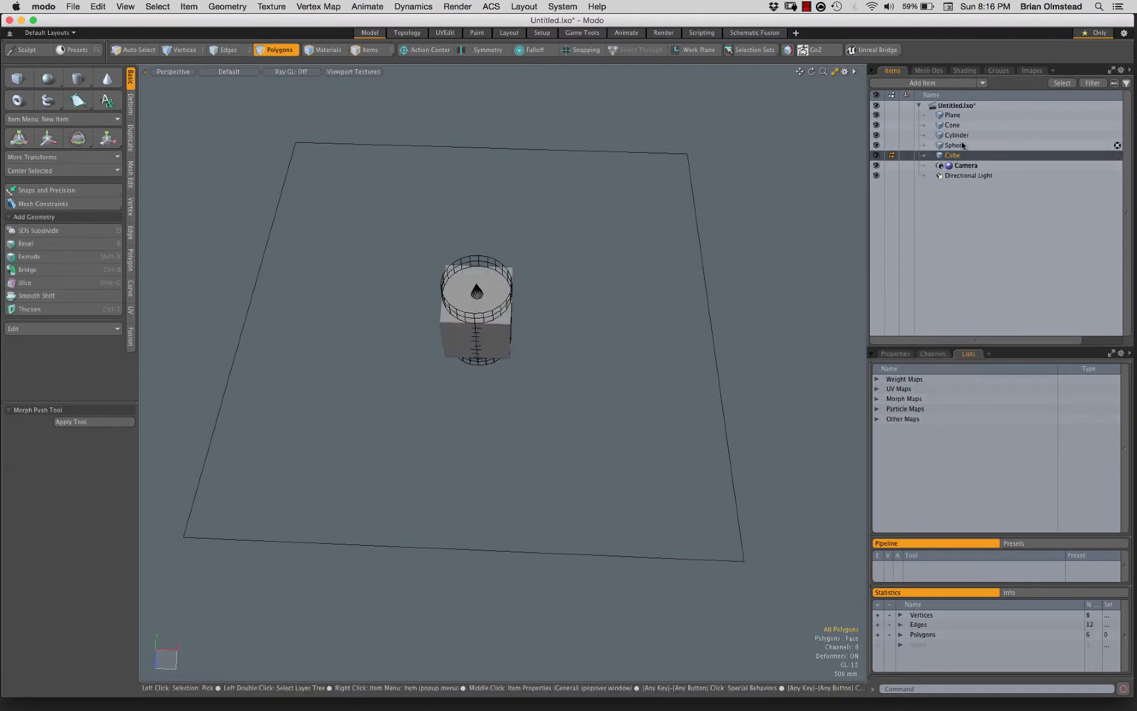
left_click(954, 116)
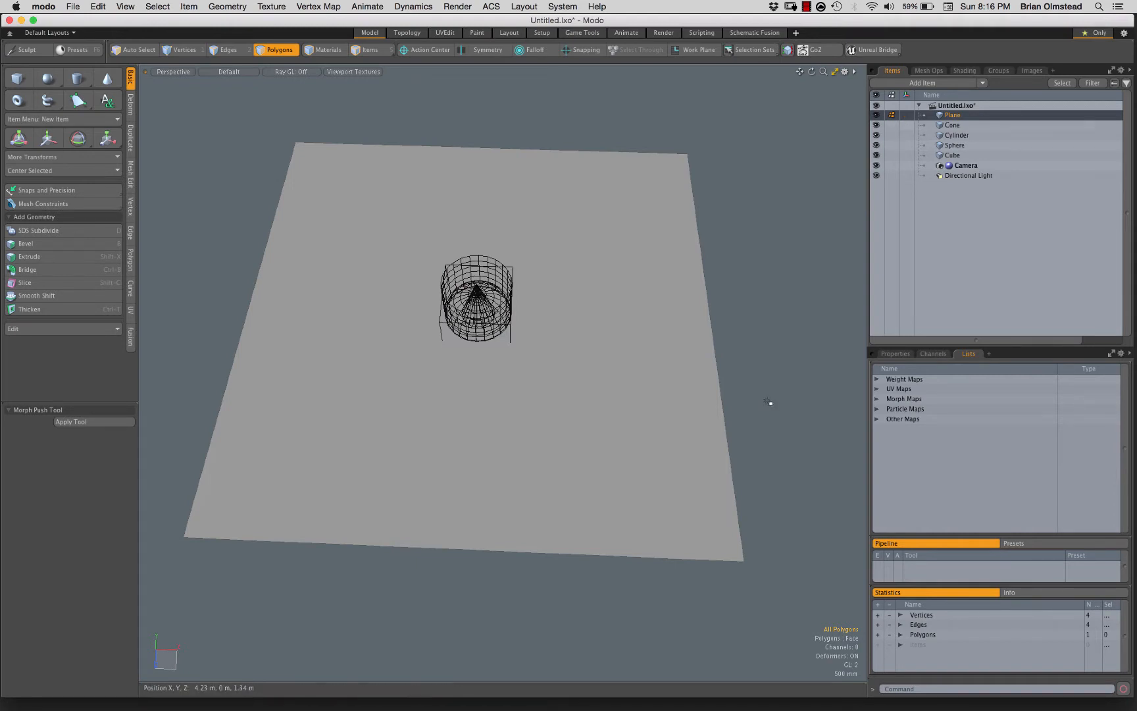
Switch to the Animate layout with item selection and show the scene in the Front view.
left_click(626, 33)
scroll(441, 371, "down", 4)
mouse_move(442, 371)
left_mouse_down("alt")
mouse_move(462, 352)
mouse_move(436, 373)
mouse_move(434, 359)
left_mouse_up("alt")
scroll(459, 355, "up", 3)
key("5")
key("ctrl+space")
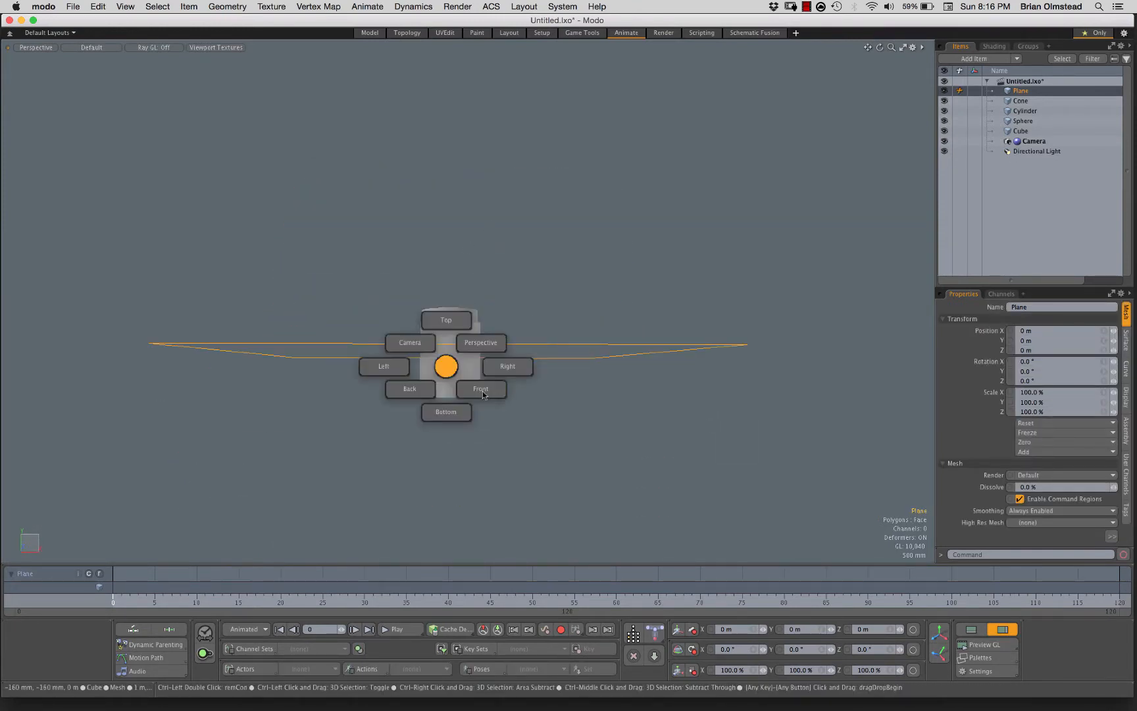
left_click(482, 389)
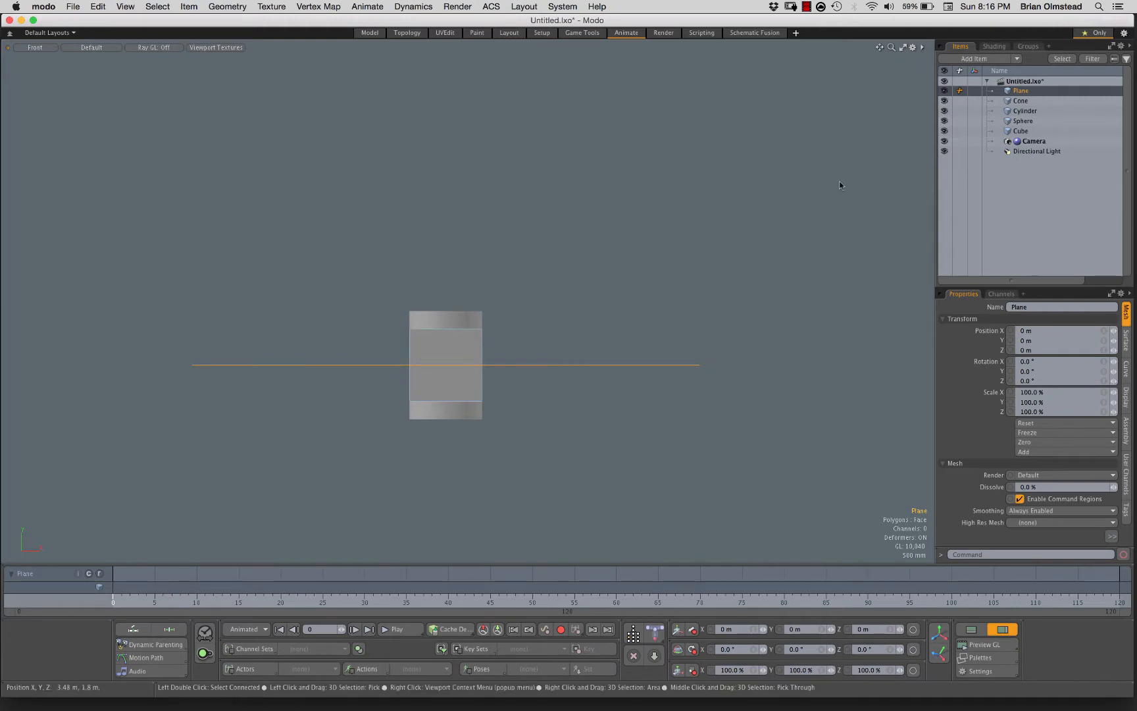
Move the Cone item up along Y to 800 mm.
left_click(1021, 102)
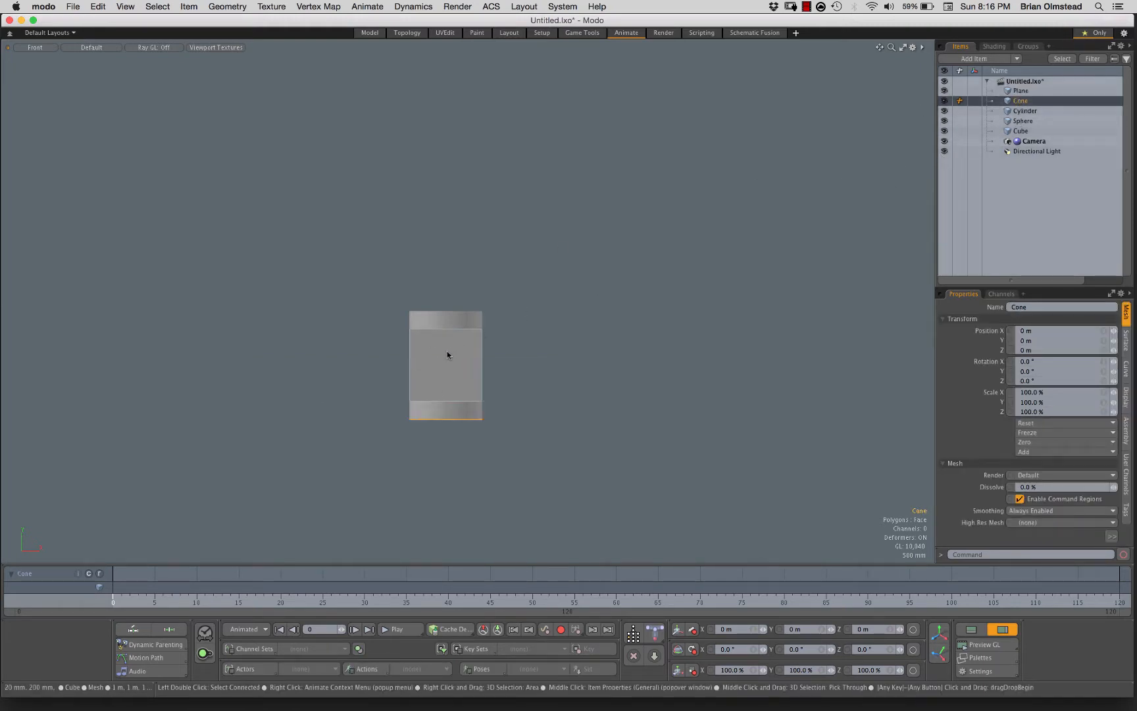
key("w")
left_click_drag(447, 304, 447, 259)
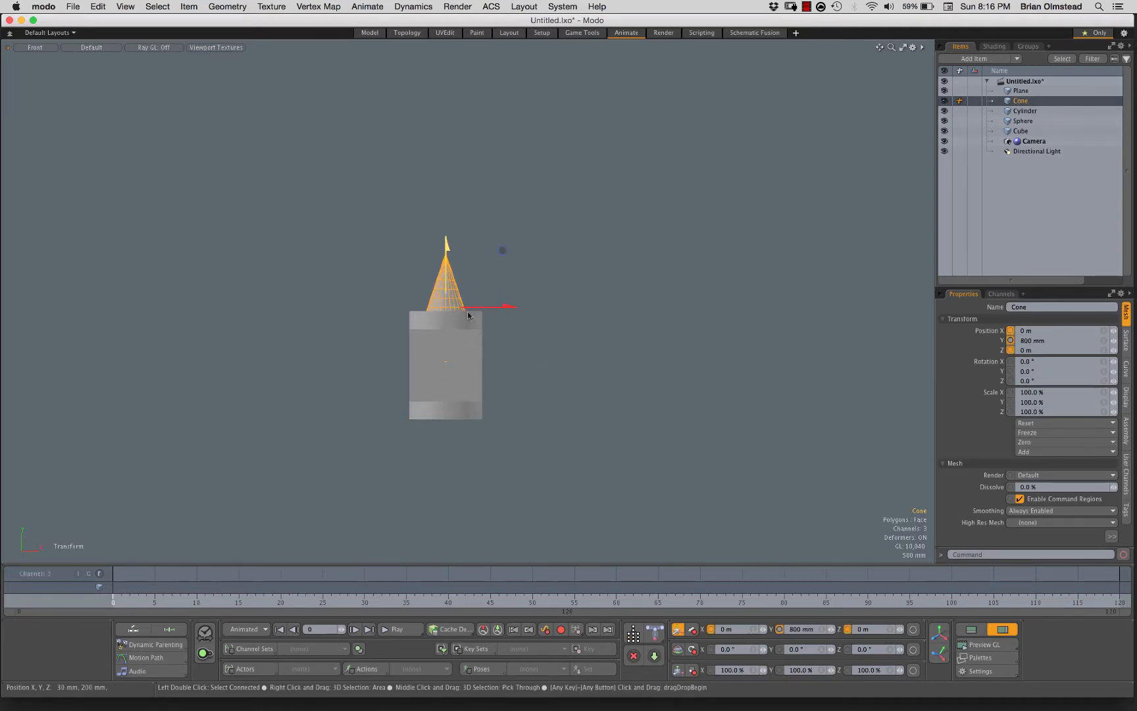
Return to the Perspective view and move the Cone to the plane's back corner at X -2.97 m, Z -3.17 m.
key("ctrl+space")
left_click(510, 315)
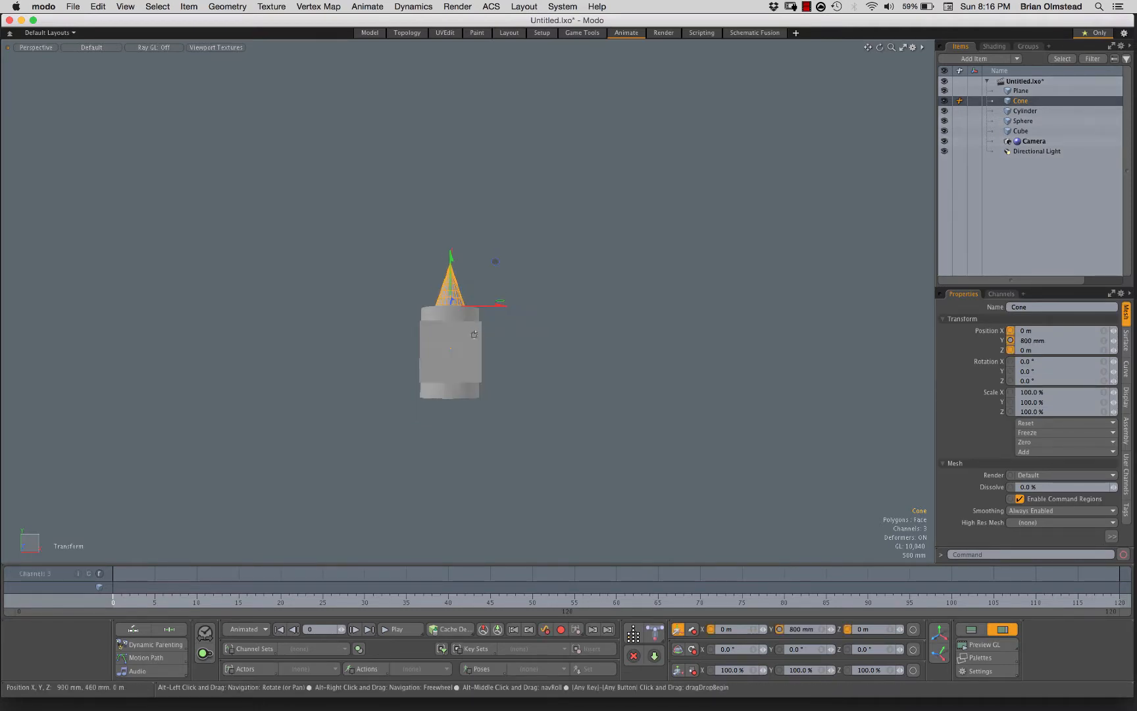
scroll(452, 334, "up", 3)
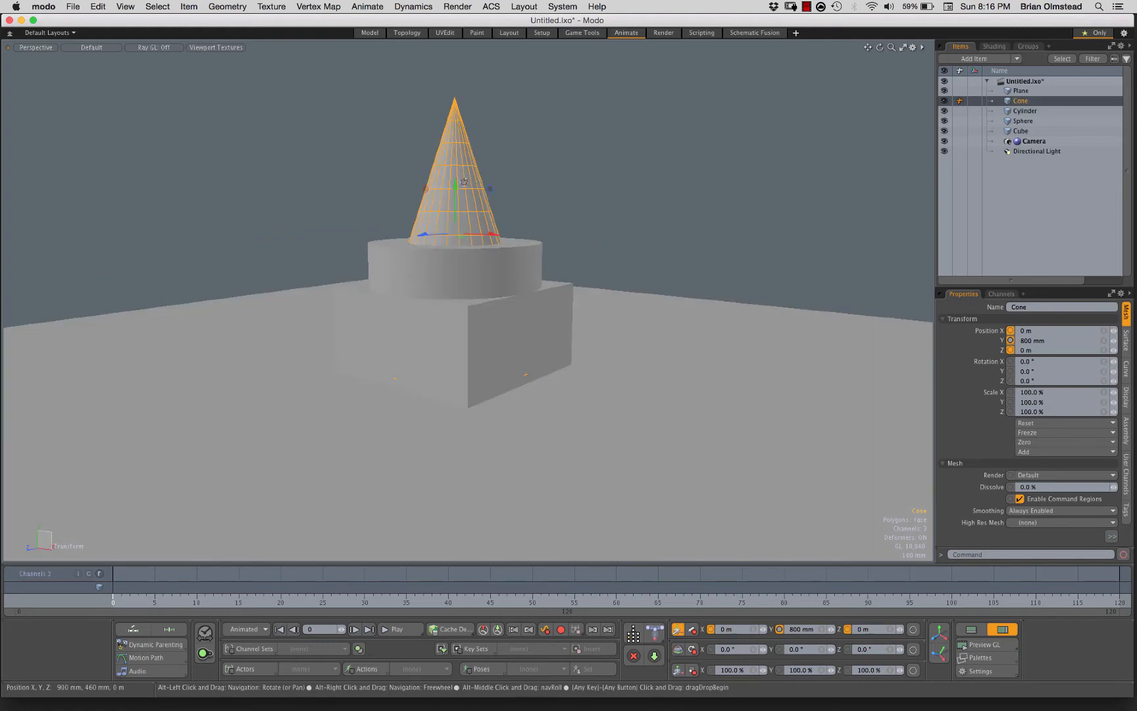
scroll(471, 247, "up", 2)
left_click_drag(472, 246, 343, 169, "alt")
scroll(379, 290, "down", 4)
left_click_drag(350, 224, 471, 306, "alt")
left_click_drag(471, 306, 300, 185, "alt")
left_click_drag(300, 184, 403, 259, "alt")
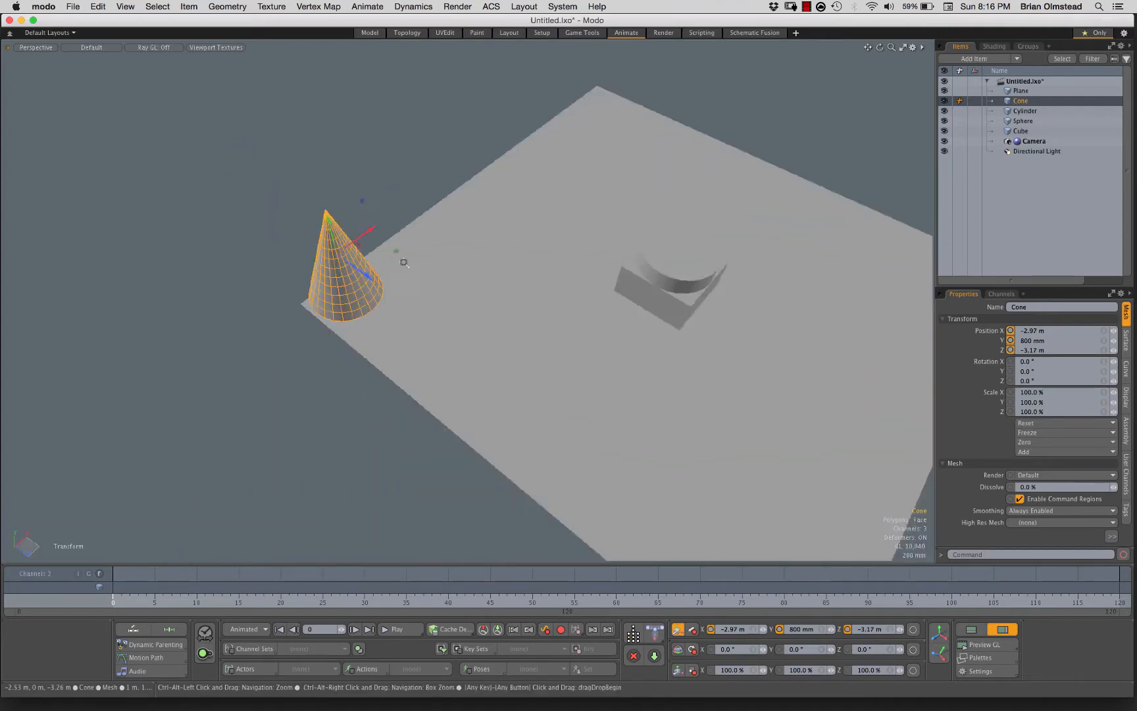
Lower the Cone along Y to 755 mm.
scroll(402, 254, "up", 4)
left_click_drag(276, 283, 464, 276, "alt")
scroll(468, 305, "down", 6)
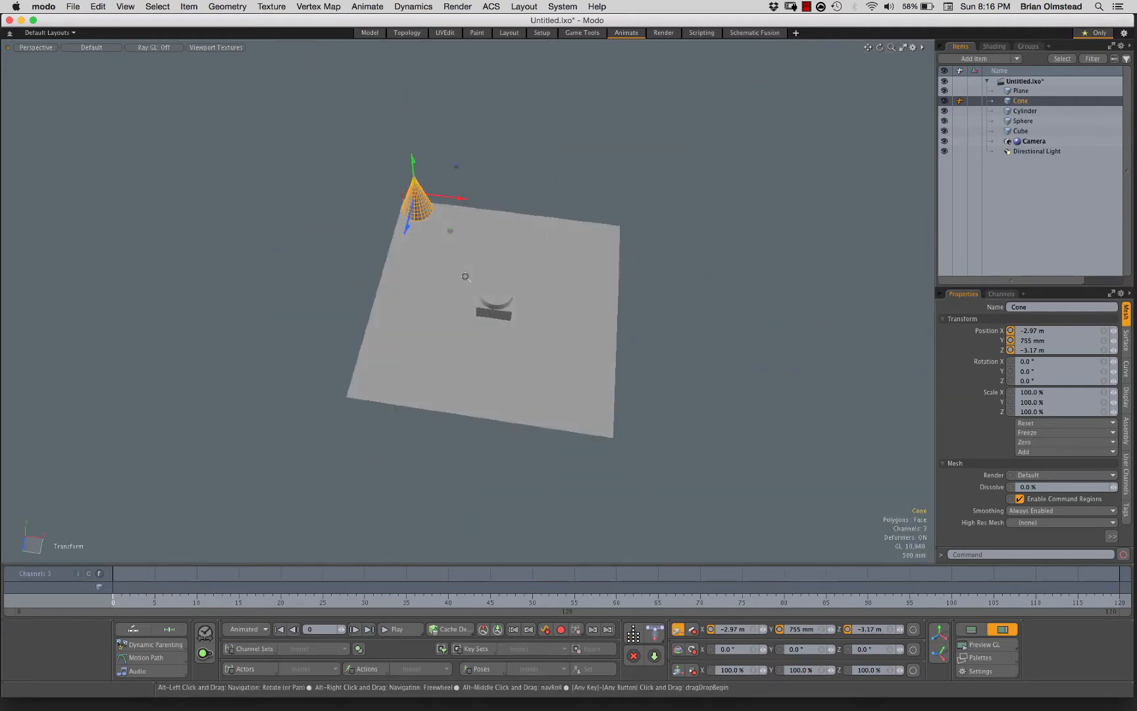
Move the Cylinder onto the plane's front-left corner at X -3.12 m, Y 770 mm, Z 3.03 m.
scroll(485, 289, "up", 3)
left_click(494, 317)
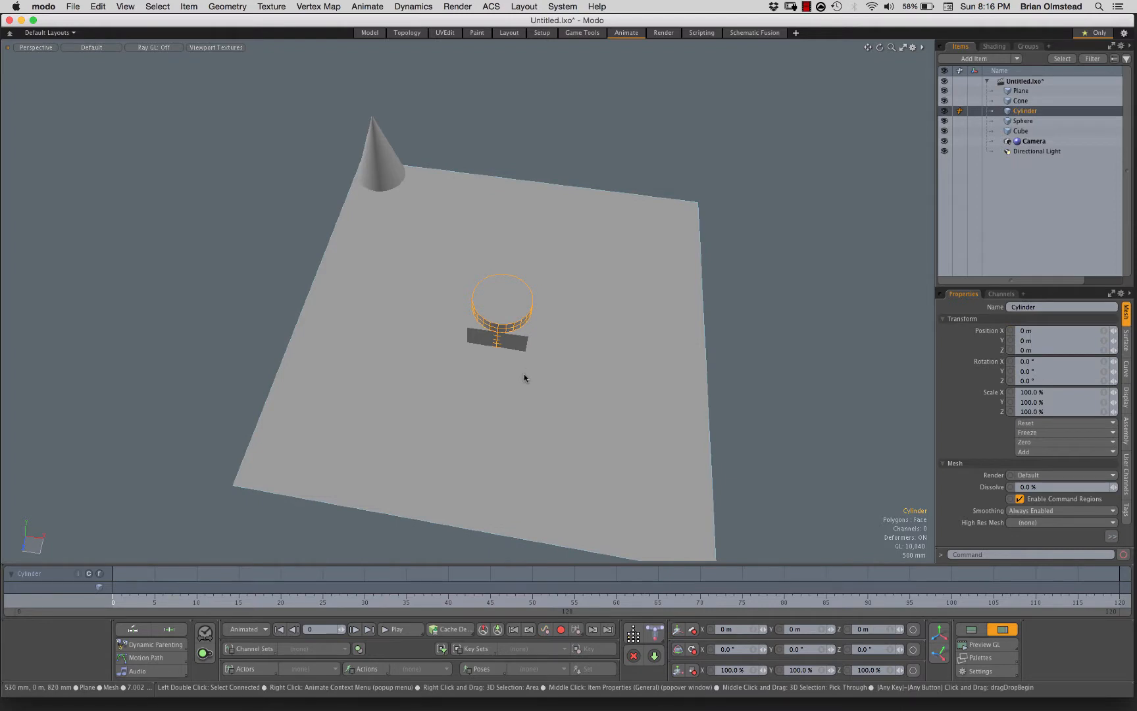
key("y")
left_click_drag(533, 370, 262, 196)
left_click_drag(518, 283, 521, 347, "alt")
Move the Cube to the plane's back-right corner at X 2.91 m, Y 520 mm, Z -2.74 m.
left_click(510, 300)
left_click_drag(619, 374, 546, 350, "alt+shift")
key("w")
left_click_drag(482, 282, 562, 175, "alt")
left_click_drag(527, 237, 510, 278, "alt")
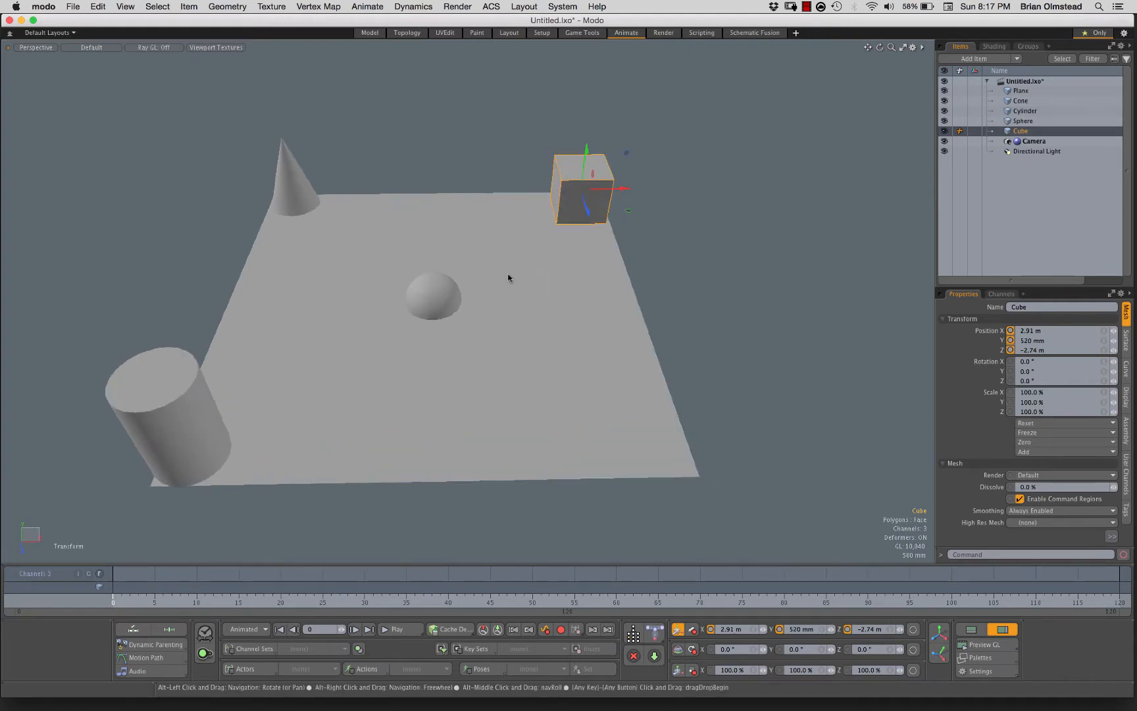
Move the Sphere to the plane's front-right corner at X 2.84 m, Y 410 mm, Z 2.93 m, and clear the selection.
left_click(432, 300)
key("w")
left_click_drag(485, 355, 575, 412, "alt")
key("Escape")
key("Escape")
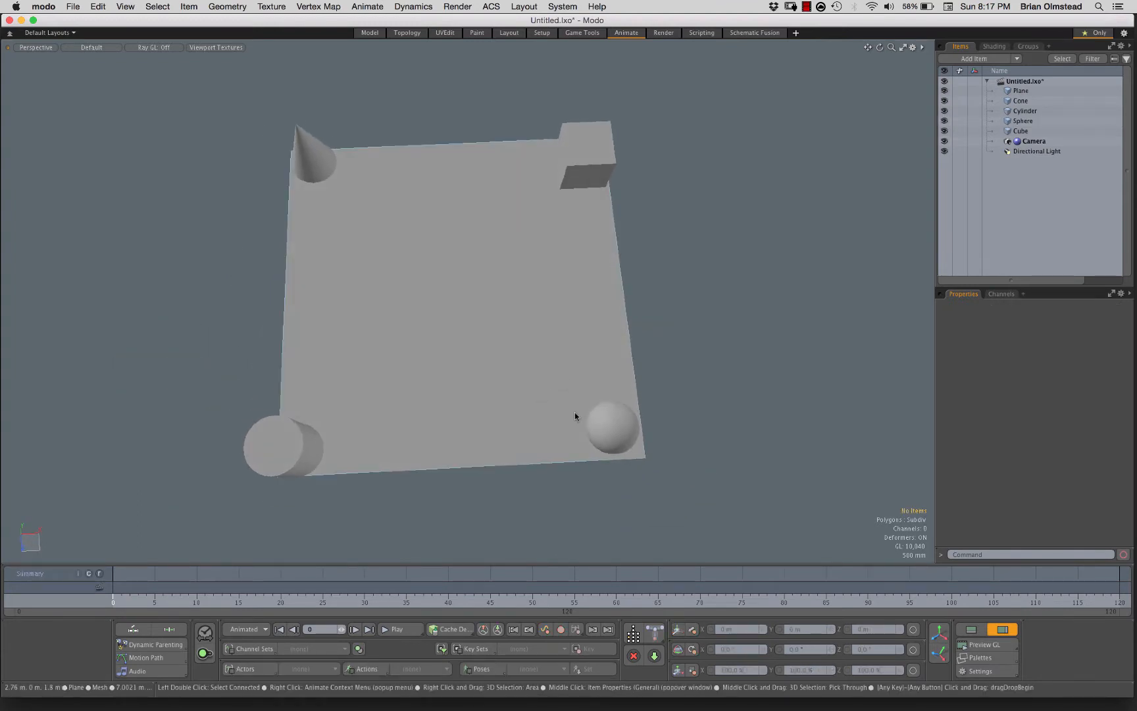
In the Top view, move the Cylinder inward from the plane's corner to X -2.42 m, Z 2.1 m.
left_click_drag(446, 429, 462, 415, "alt")
left_click_drag(344, 417, 420, 407, "alt")
left_click(426, 378)
key("ctrl+space")
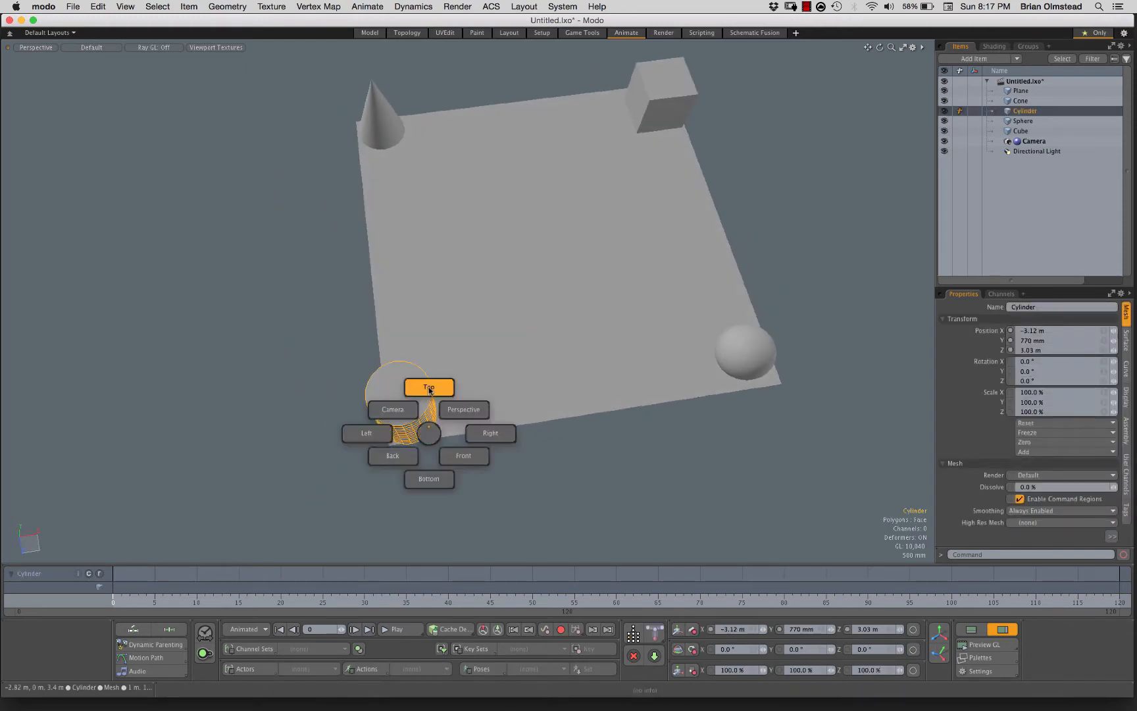
left_click(479, 402)
key("KP_1")
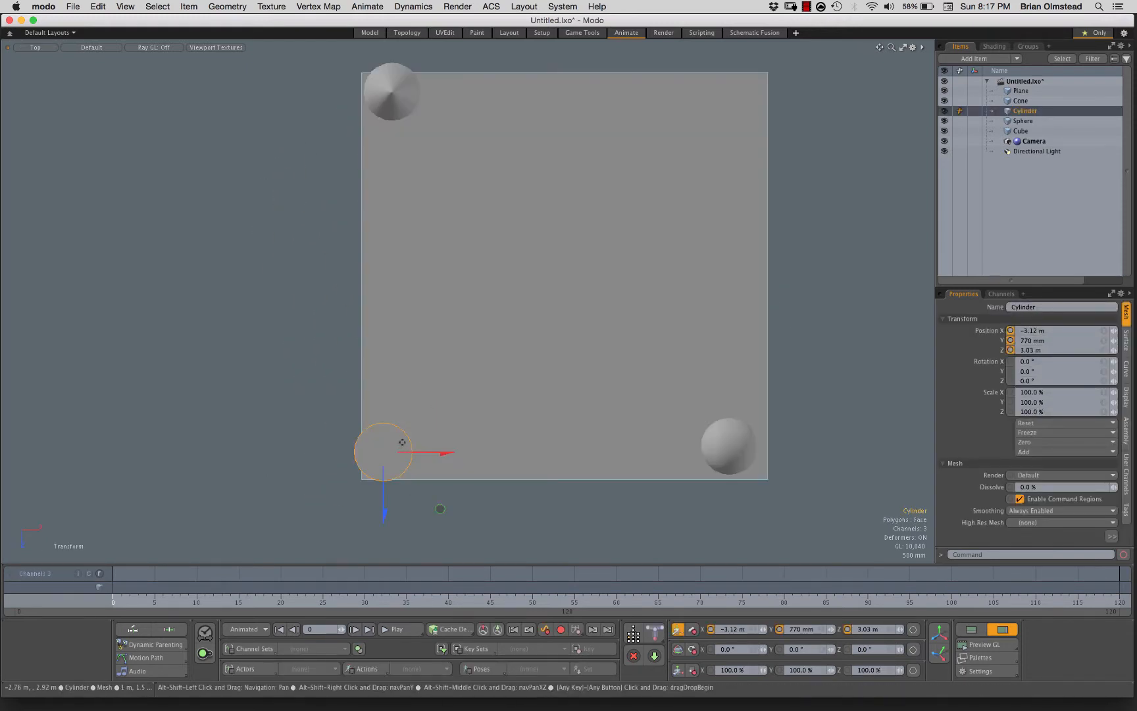
left_click_drag(401, 441, 429, 419, "alt+shift")
mouse_move(483, 459)
left_mouse_down("alt+shift")
mouse_move(461, 479)
mouse_move(527, 404)
left_mouse_up("alt+shift")
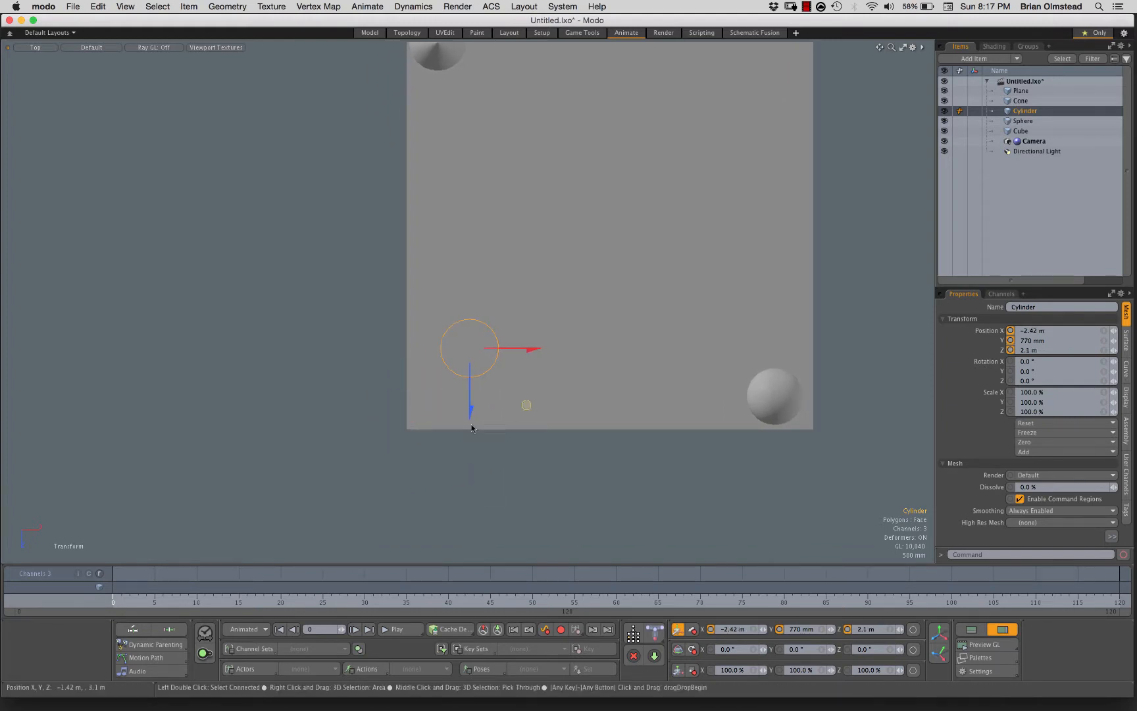
Compare the items' placement on the plane in the Top and Perspective views, ending in Perspective with nothing selected.
right_click_drag(414, 421, 406, 427)
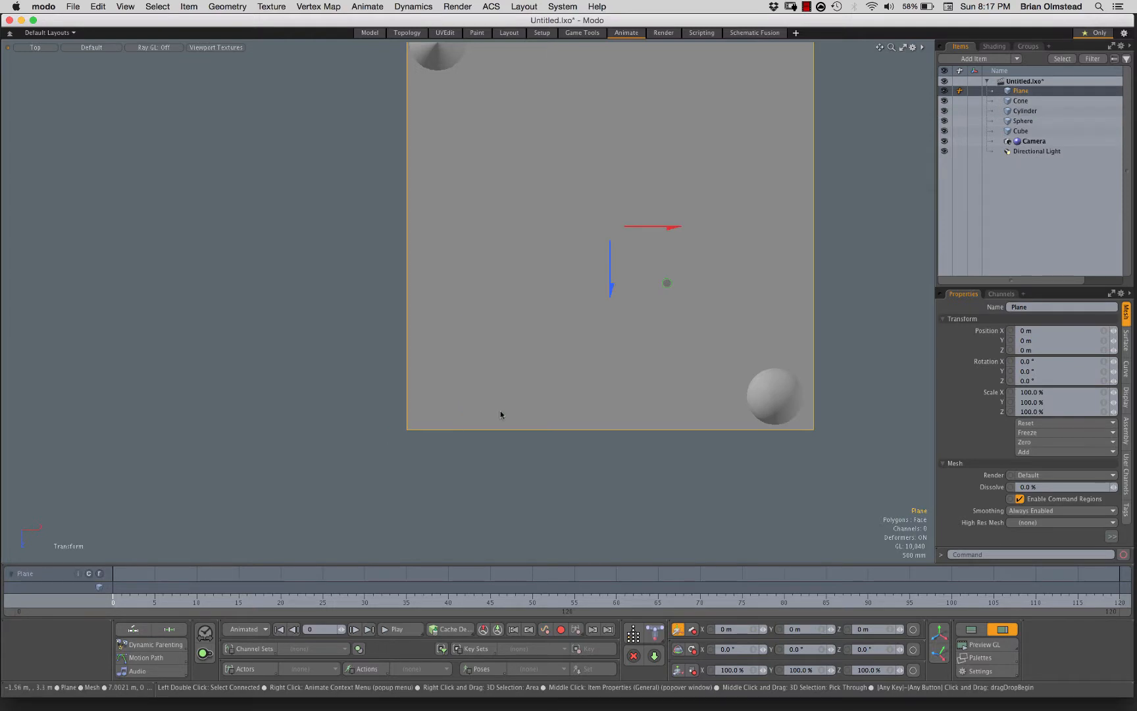
key("ctrl+space")
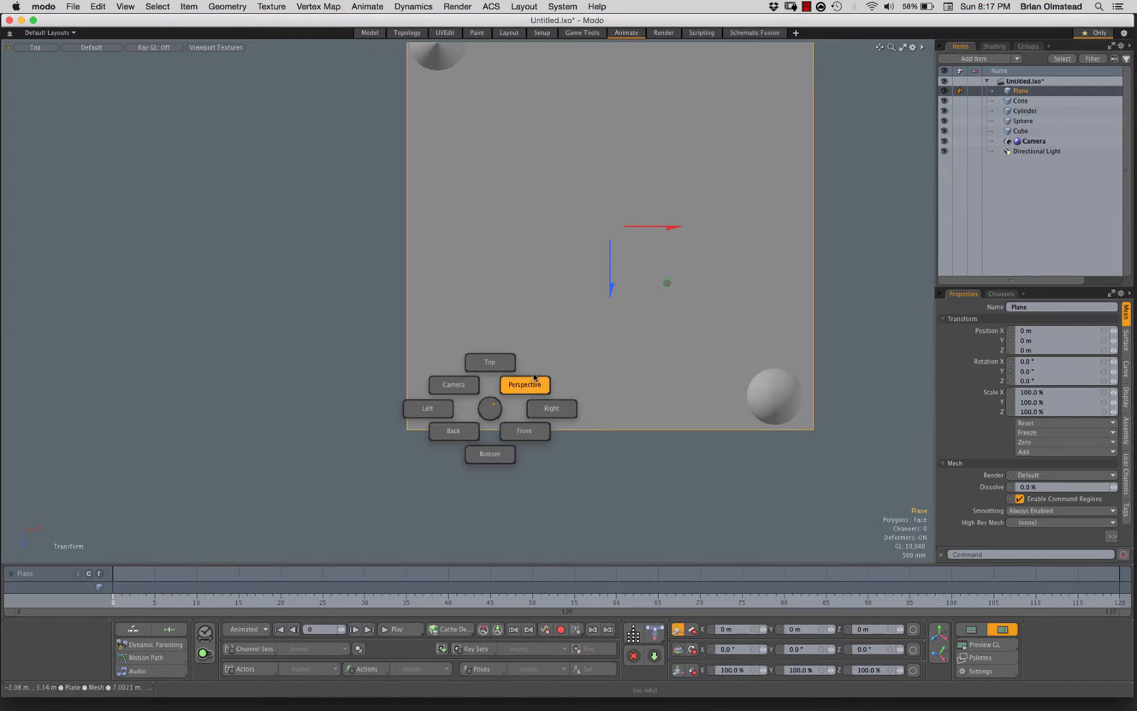
left_click(525, 384)
key("ctrl+space")
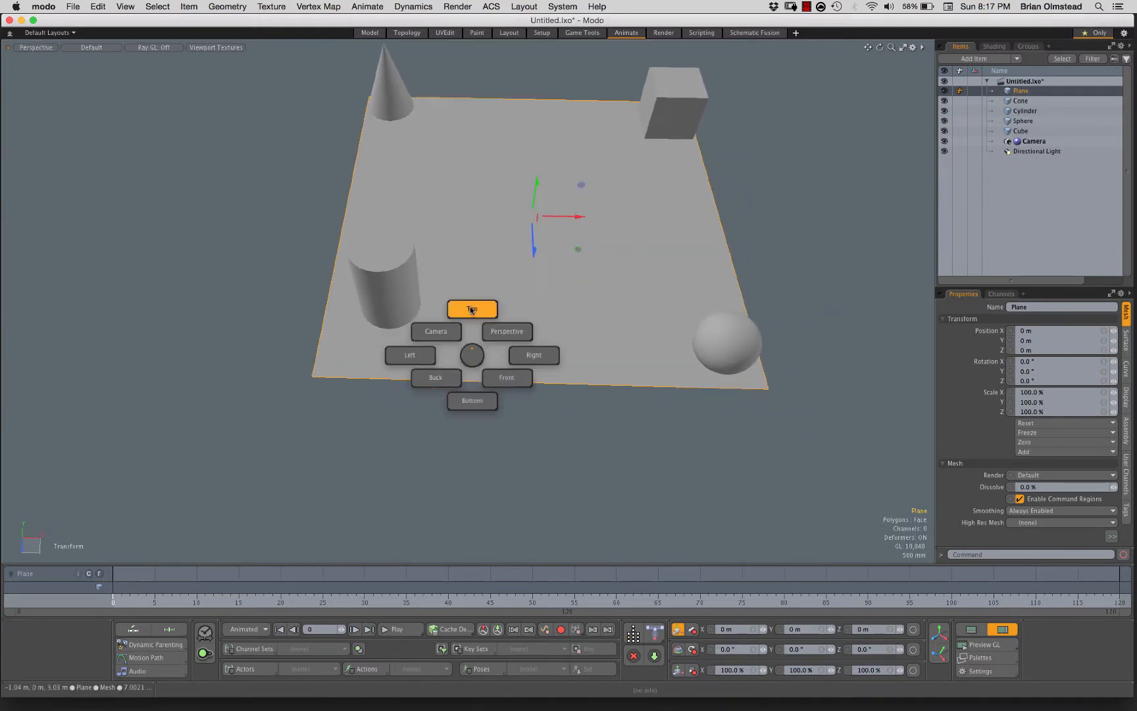
left_click(470, 307)
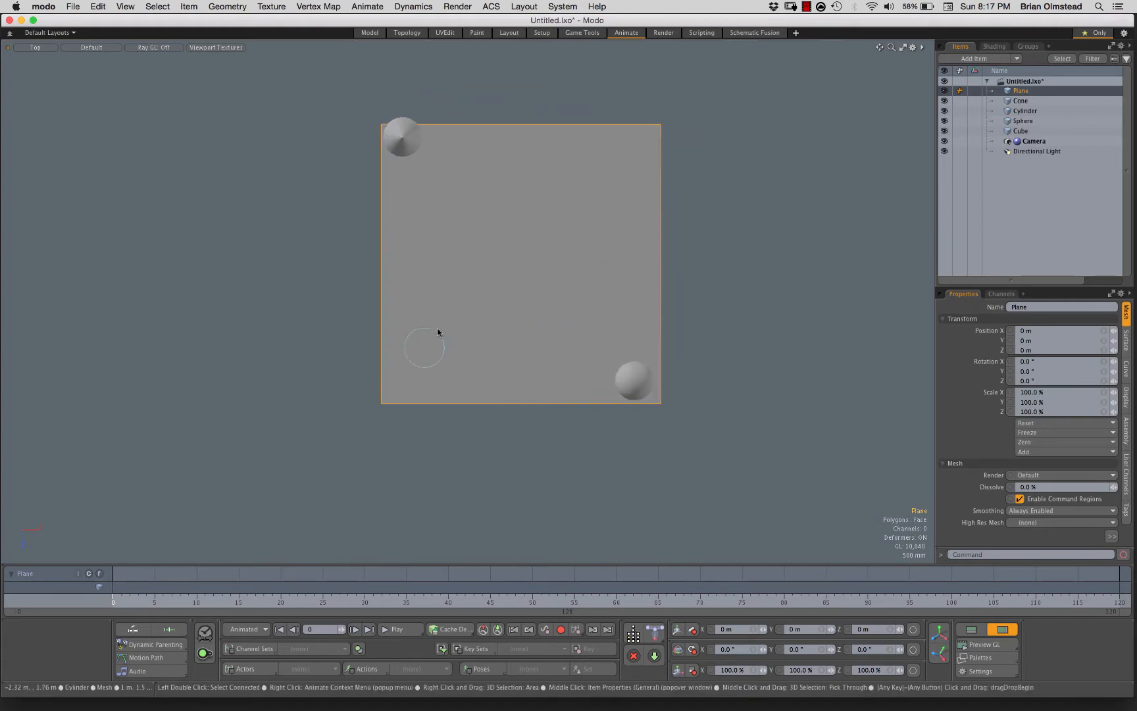
right_click_drag(431, 393, 472, 334)
mouse_move(648, 111)
right_mouse_down()
mouse_move(623, 114)
mouse_move(696, 155)
right_mouse_up()
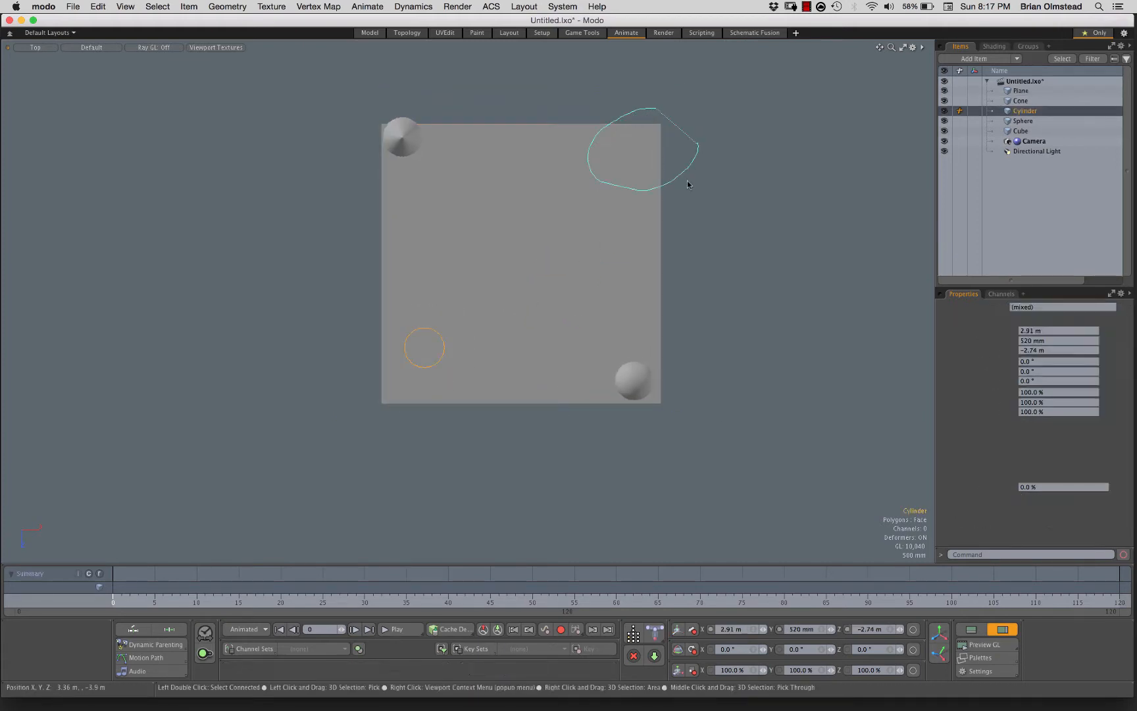
key("Escape")
key("ctrl+space")
left_click(556, 284)
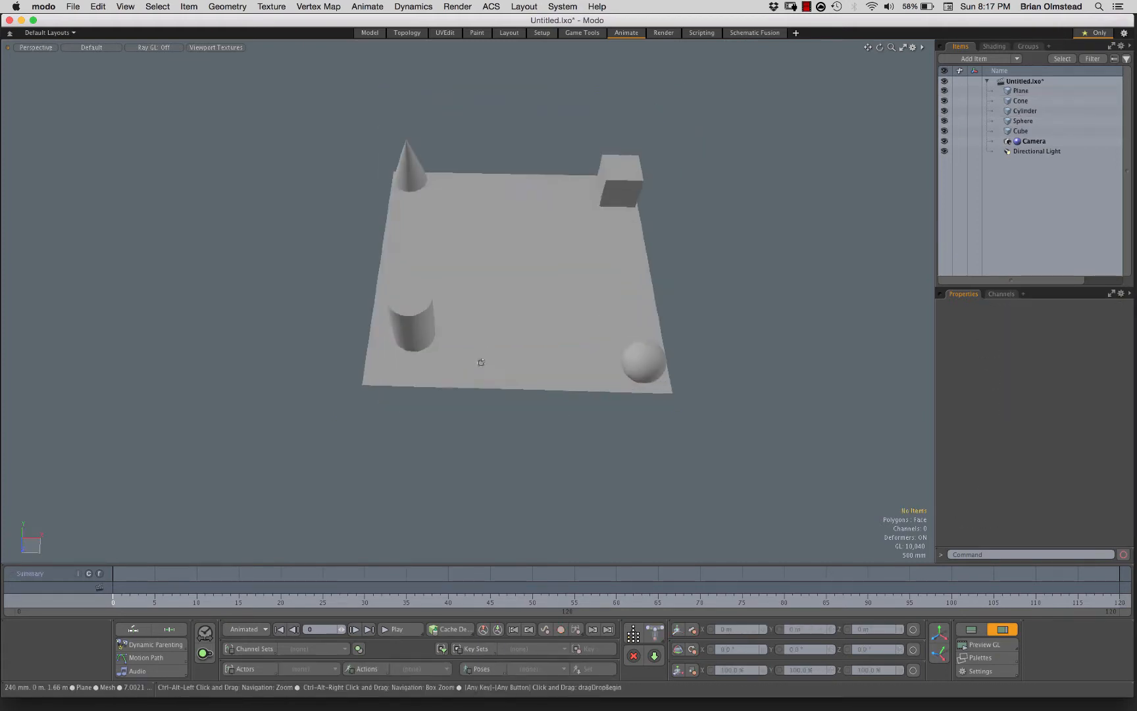
Assign all of the Cone's polygons a new material named Red with a light red color.
left_click(449, 243)
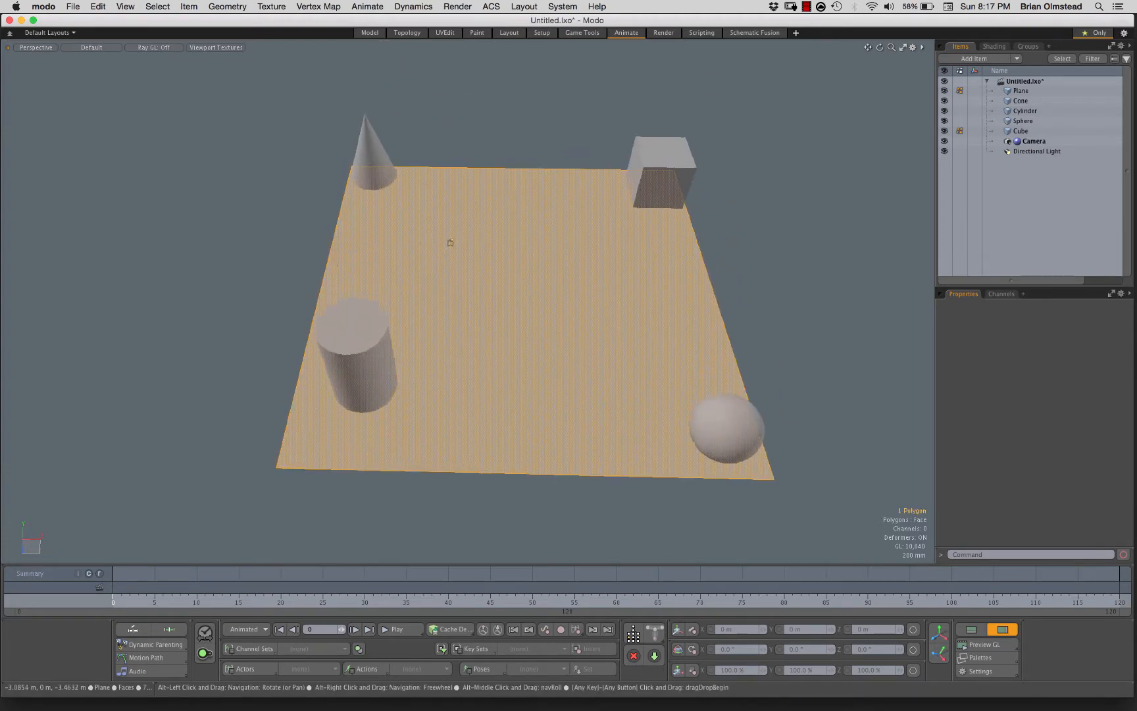
left_click(1020, 101)
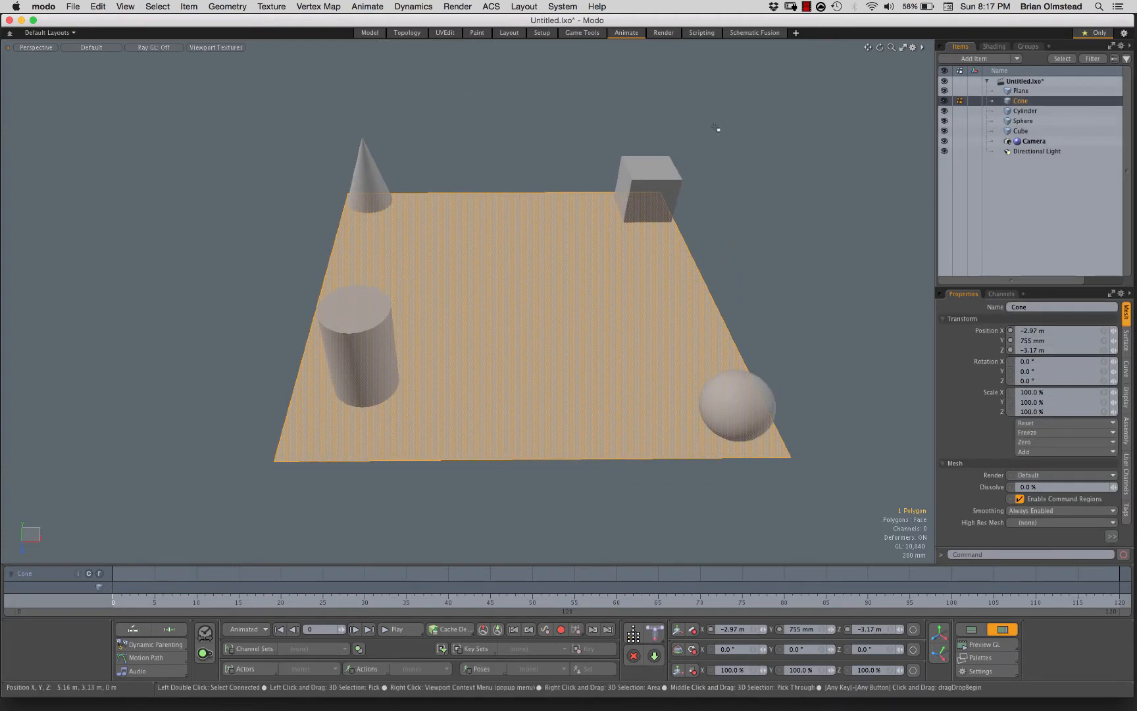
double_click(393, 188)
type("m")
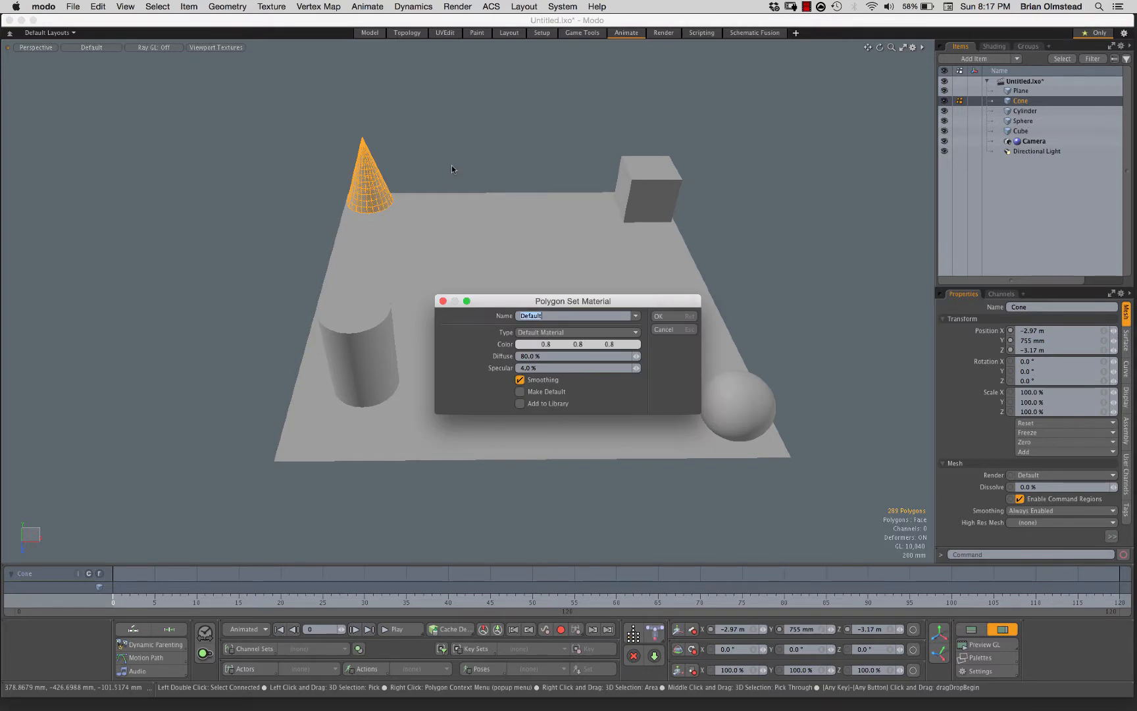
type("Red")
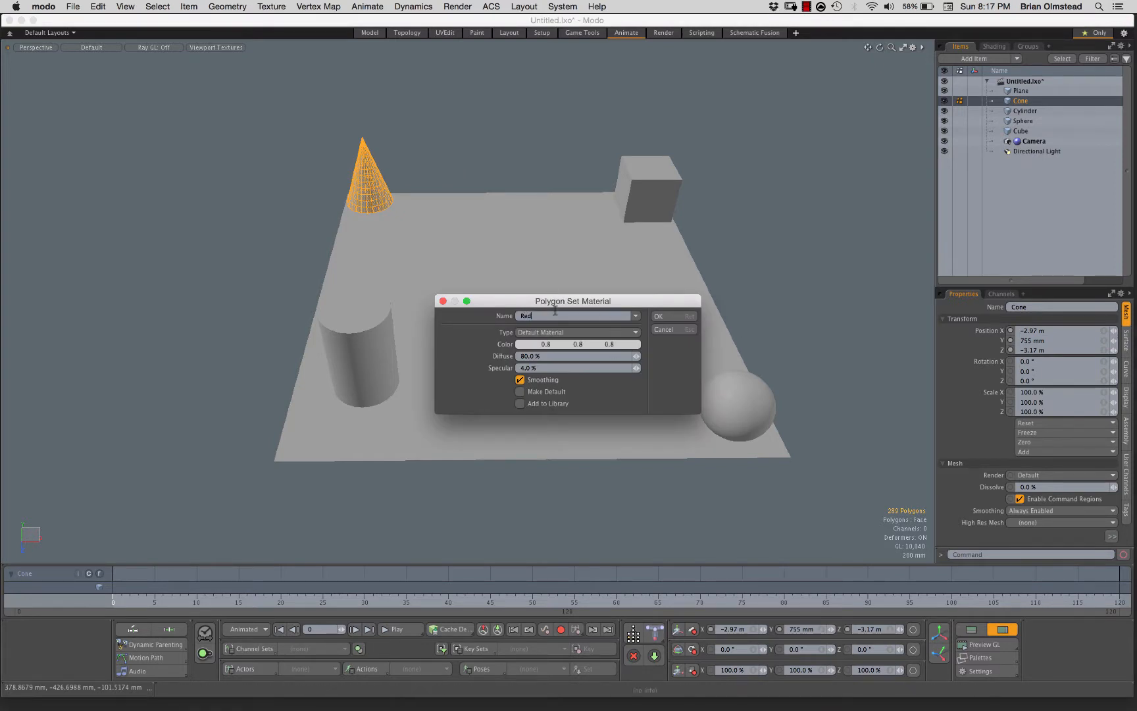
left_click(577, 344)
left_click_drag(576, 412, 565, 411)
left_click(485, 466)
left_click(580, 514)
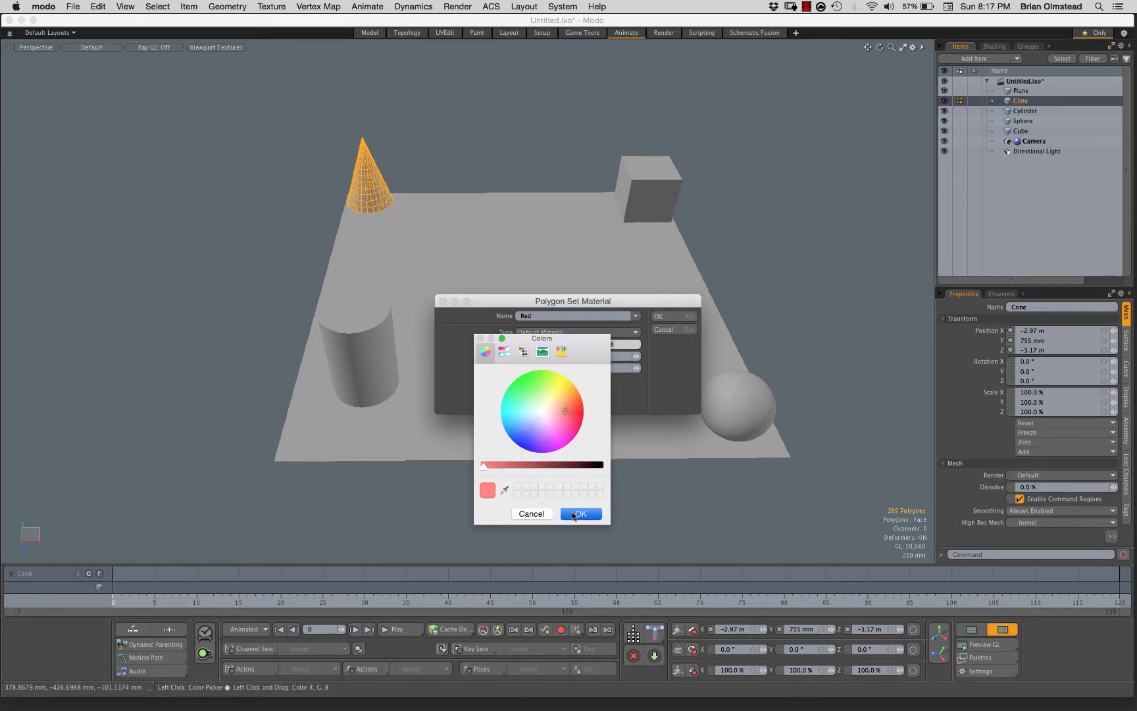
left_click(669, 321)
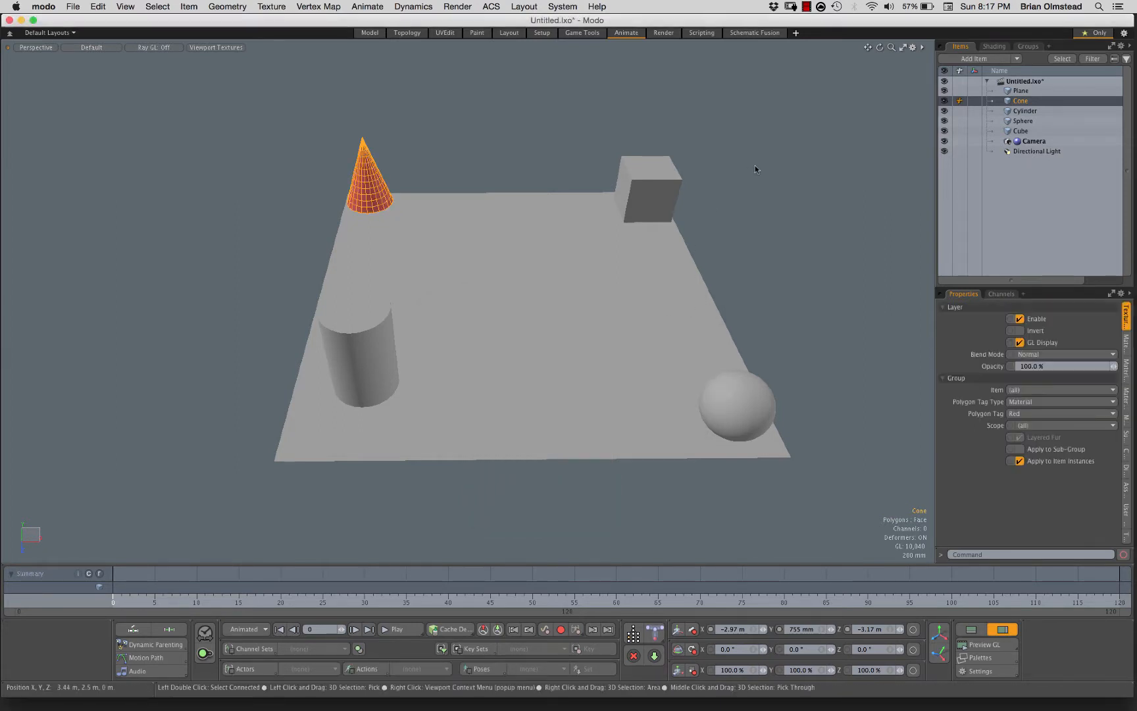
Assign all of the Cube's polygons a new material named Blue with a blue color.
left_click(655, 192)
key("3")
double_click(658, 192)
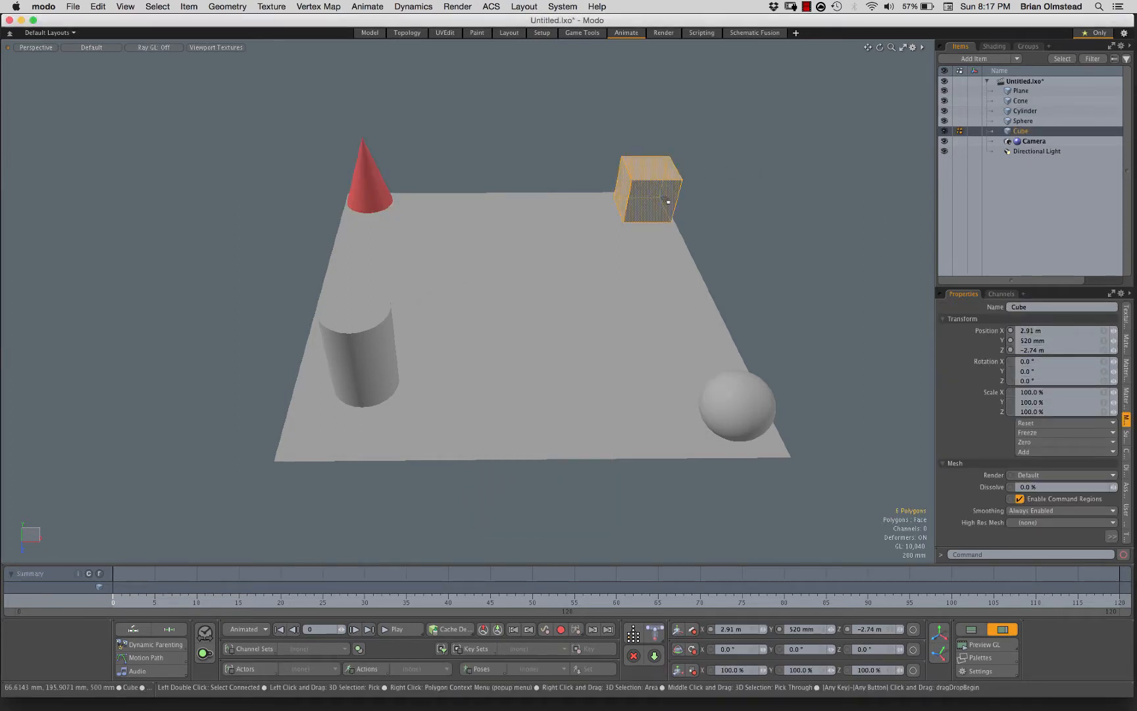
key("m")
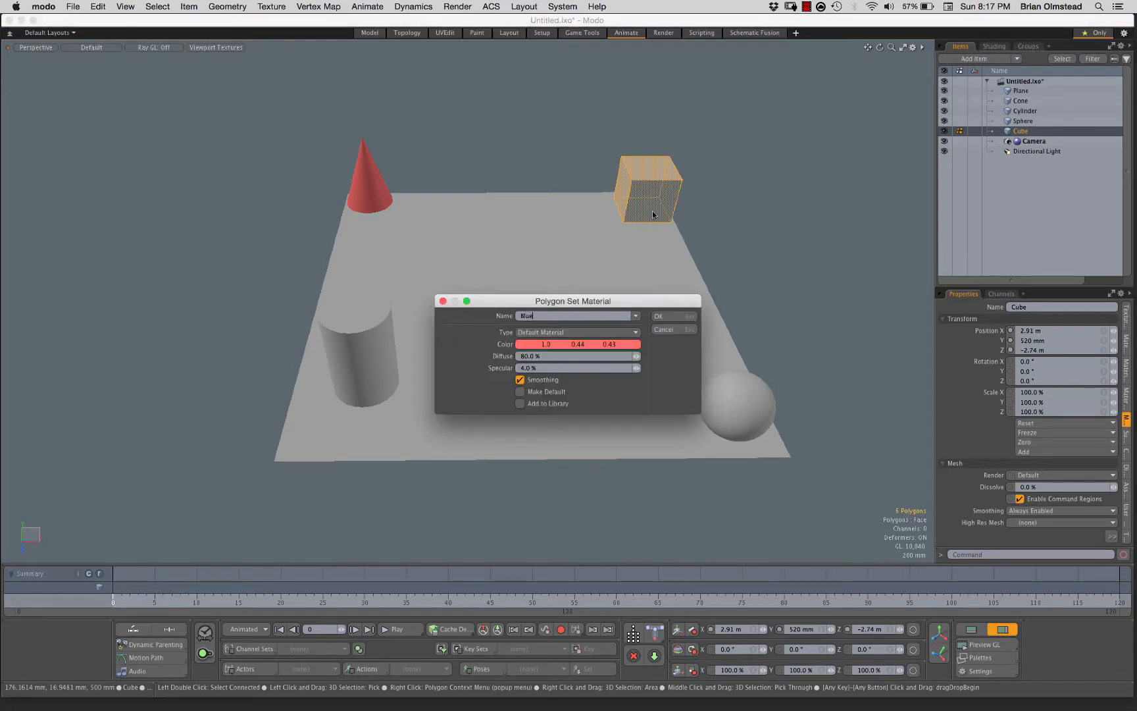
left_click(572, 344)
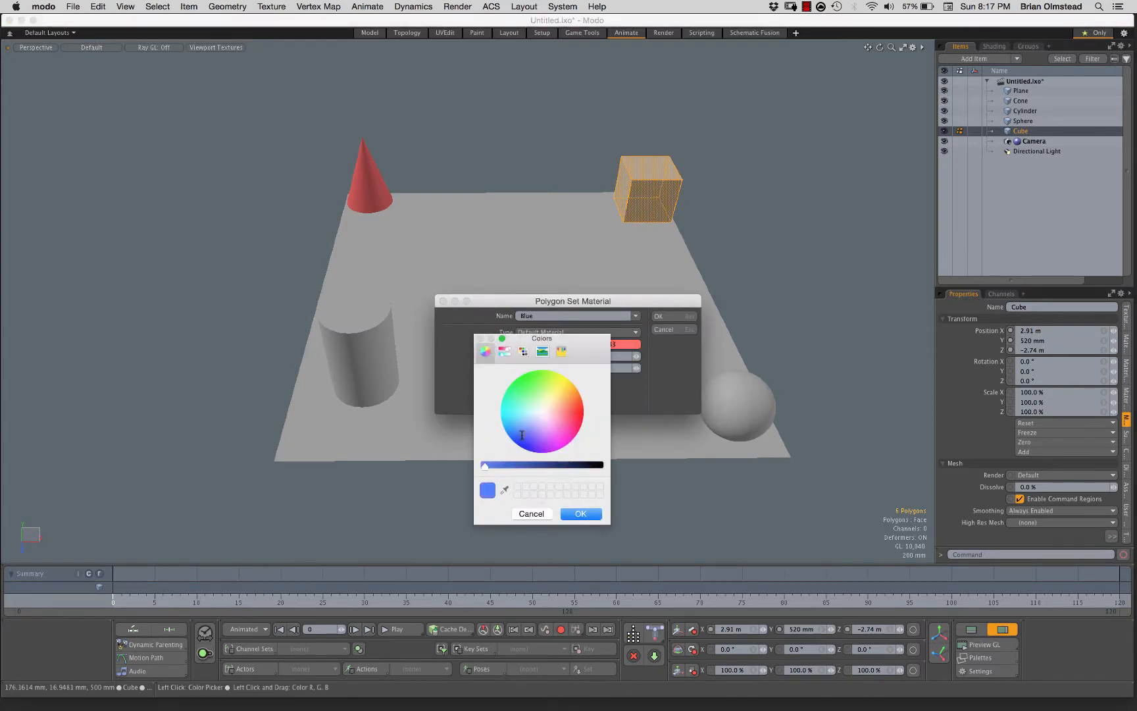
left_click(579, 513)
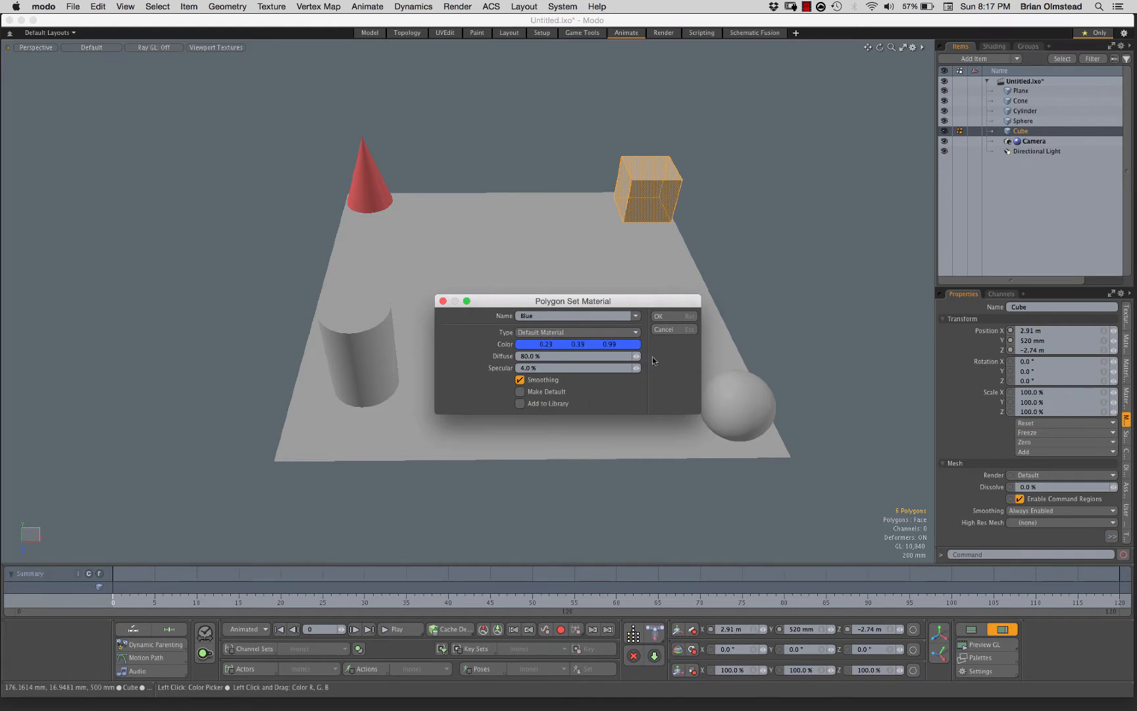
left_click(663, 316)
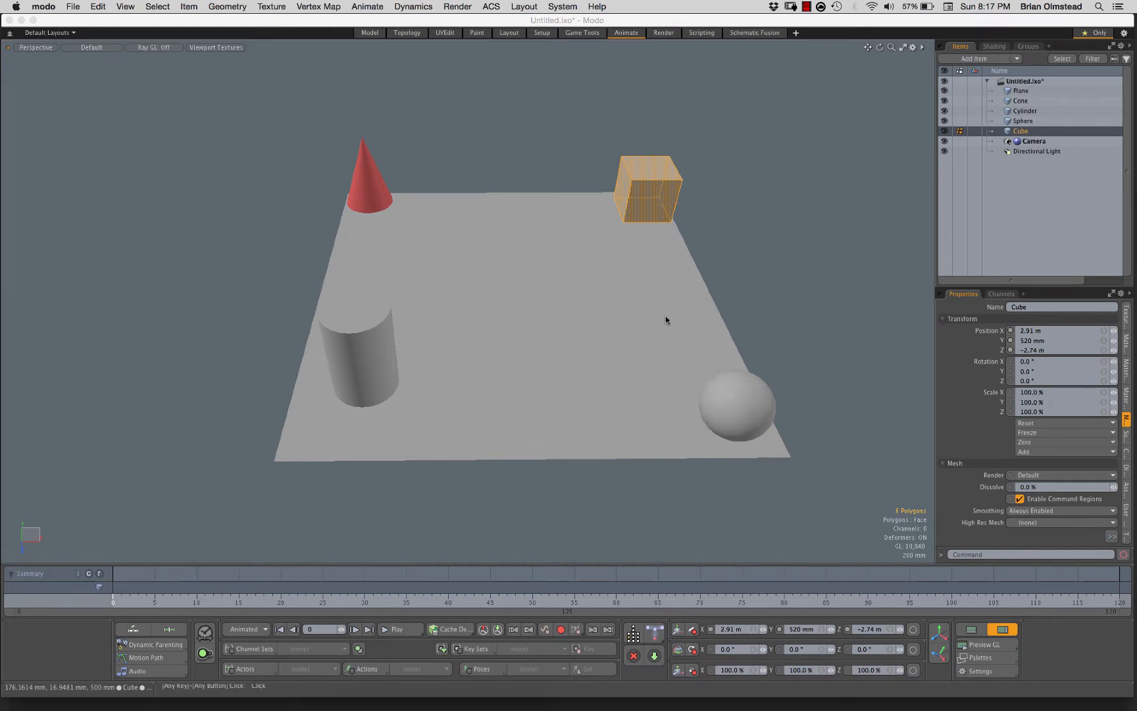
Assign all of the Cylinder's polygons a new material named Green with a bright green color.
left_click(355, 365)
left_click(362, 371)
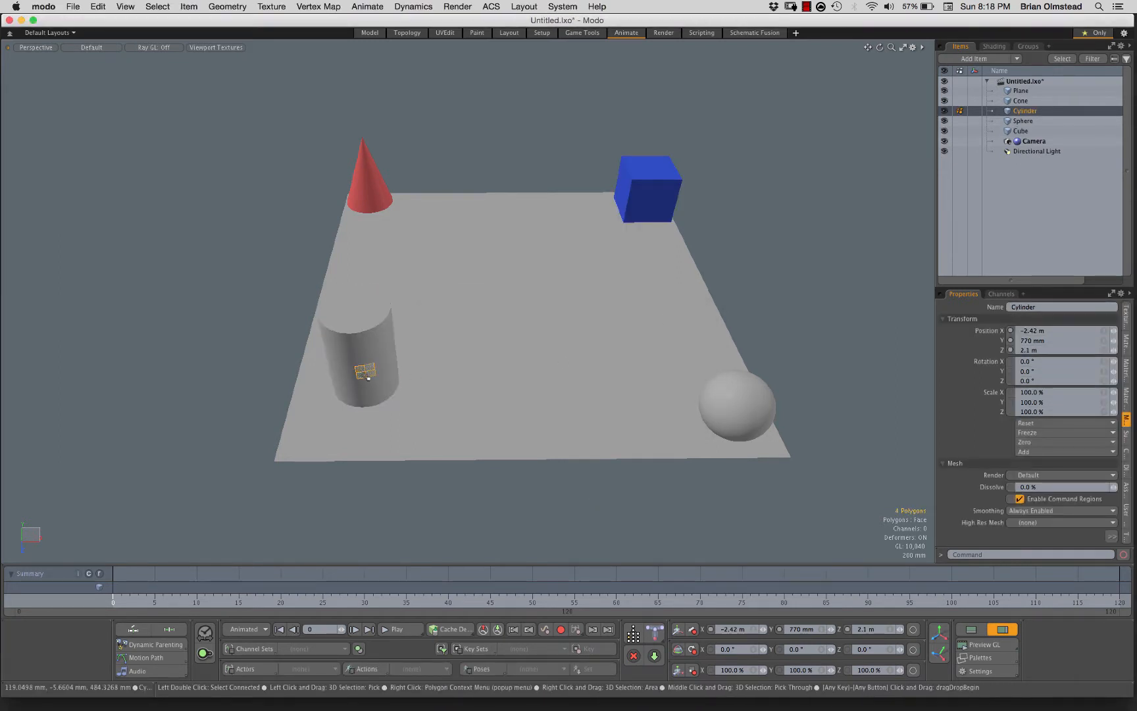
double_click(368, 377)
type("mC")
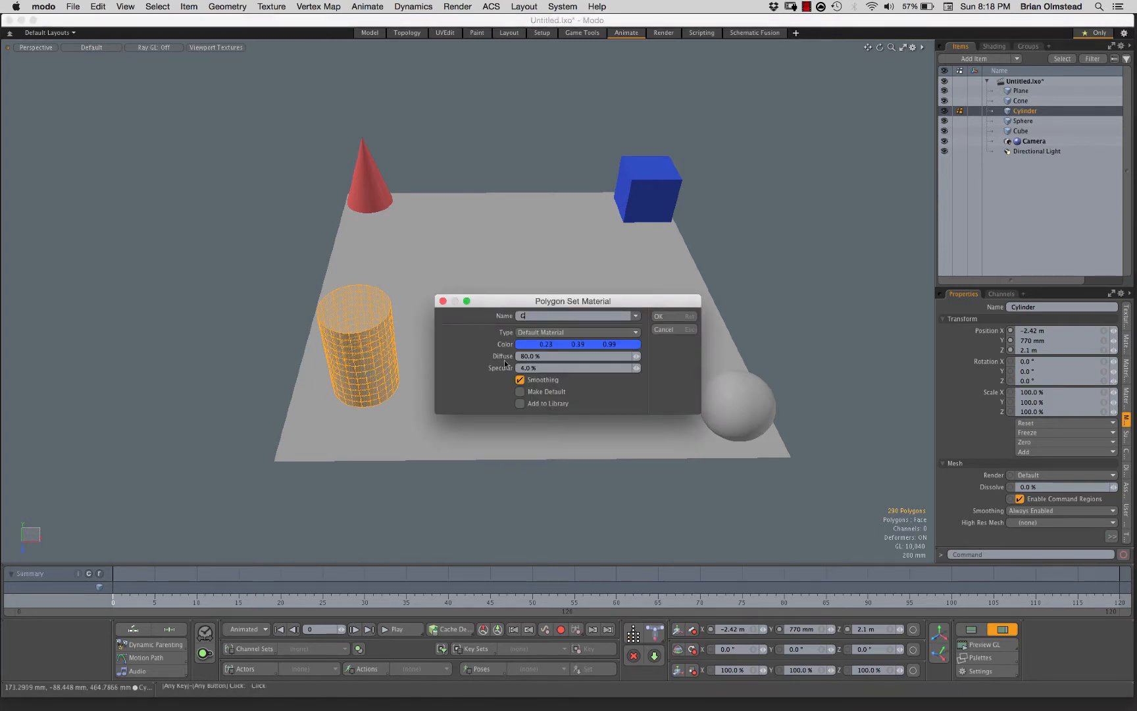
left_click(578, 343)
left_click_drag(533, 404, 524, 380)
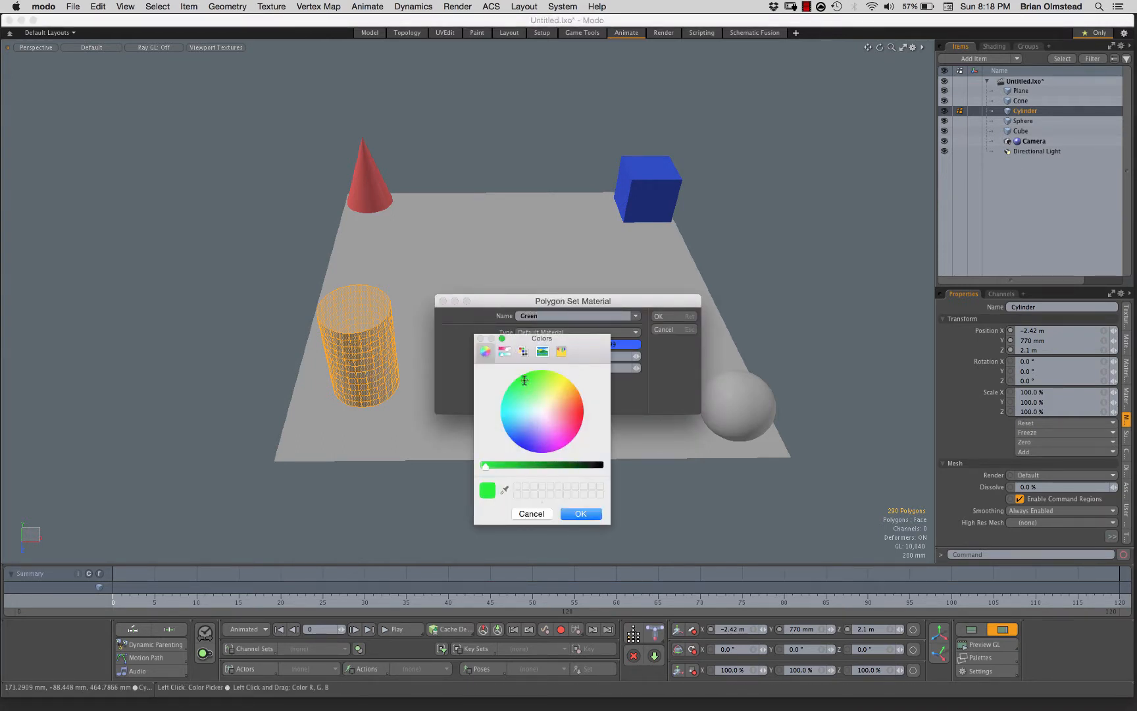
left_click(572, 512)
left_click(672, 316)
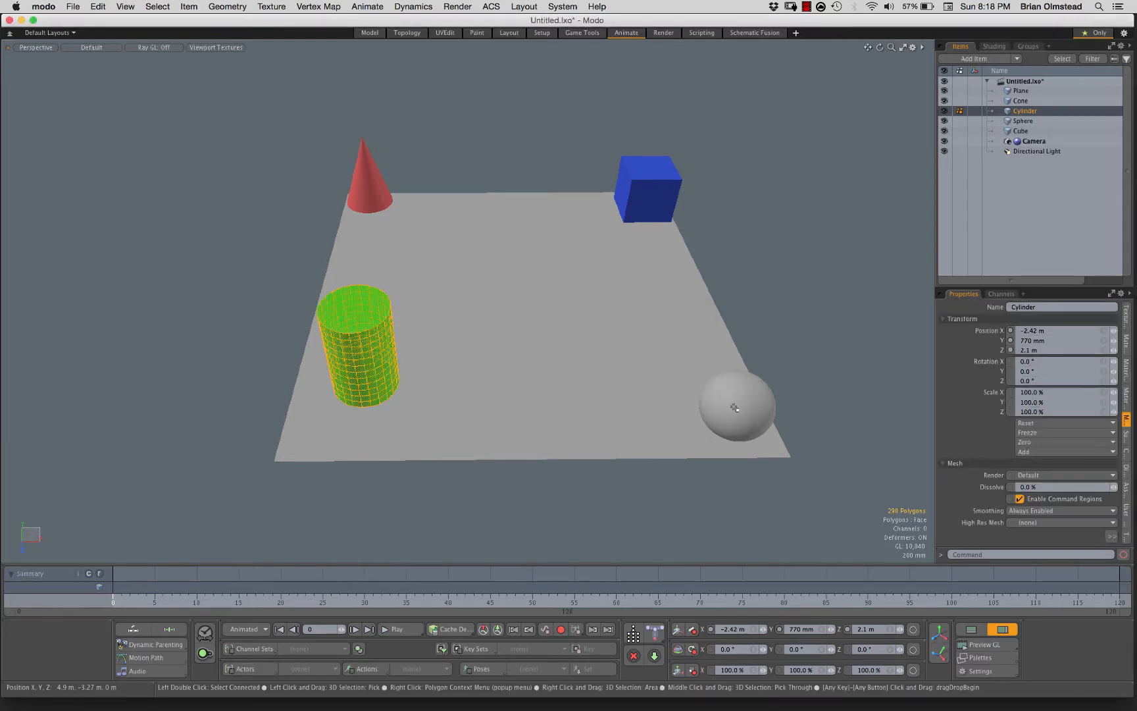
Assign all of the Sphere's polygons a new material named Yellow with a yellow color.
left_click(734, 408)
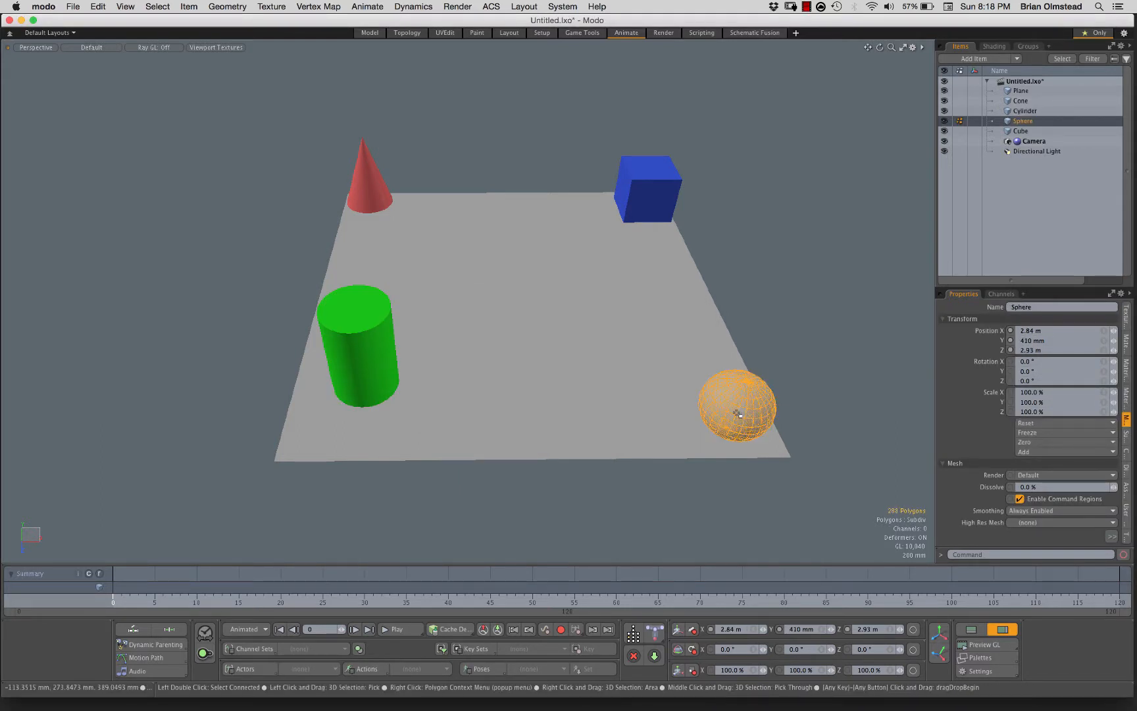
key("m")
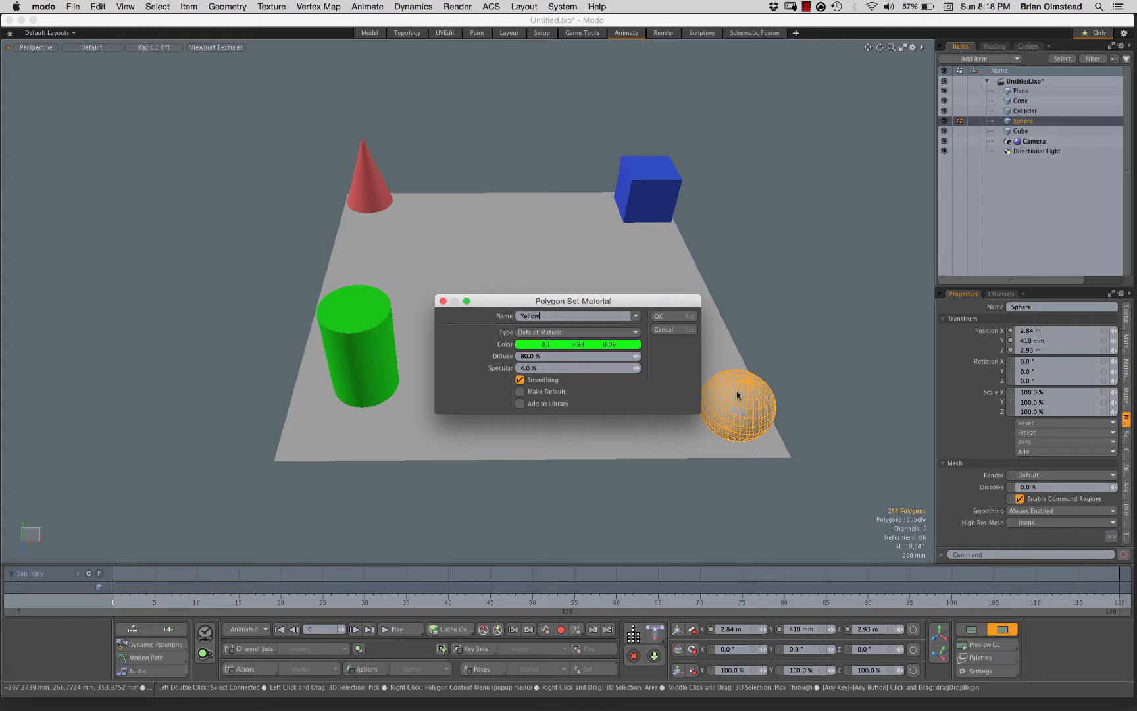
left_click(591, 348)
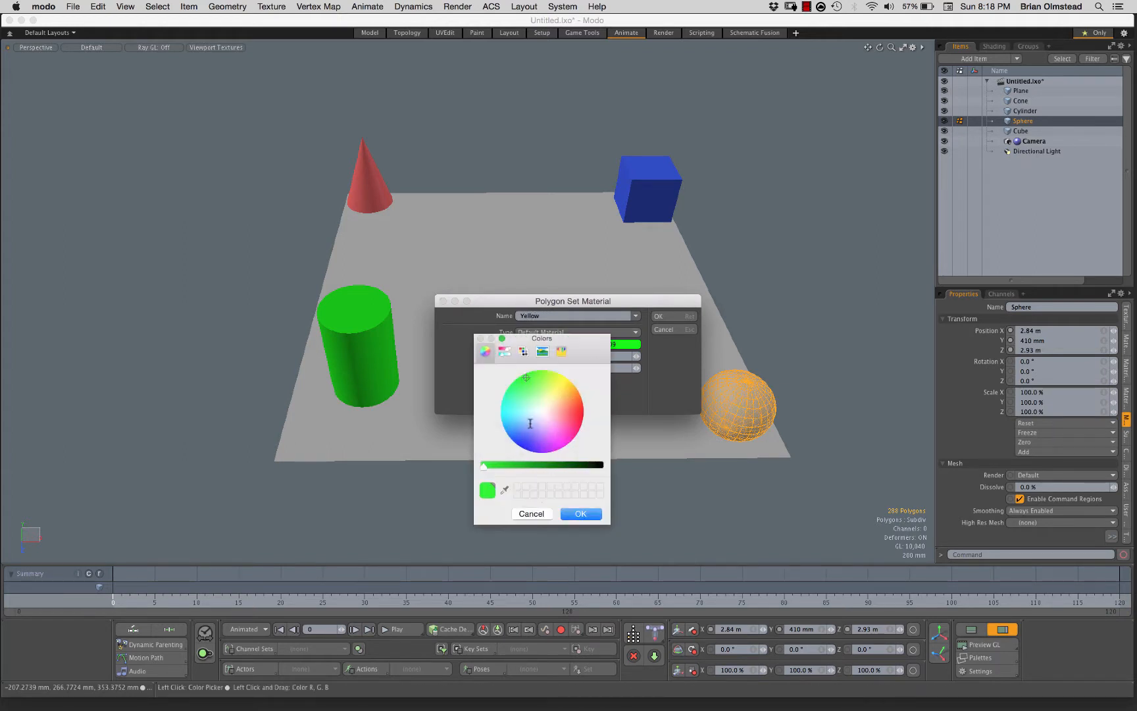
left_click(564, 382)
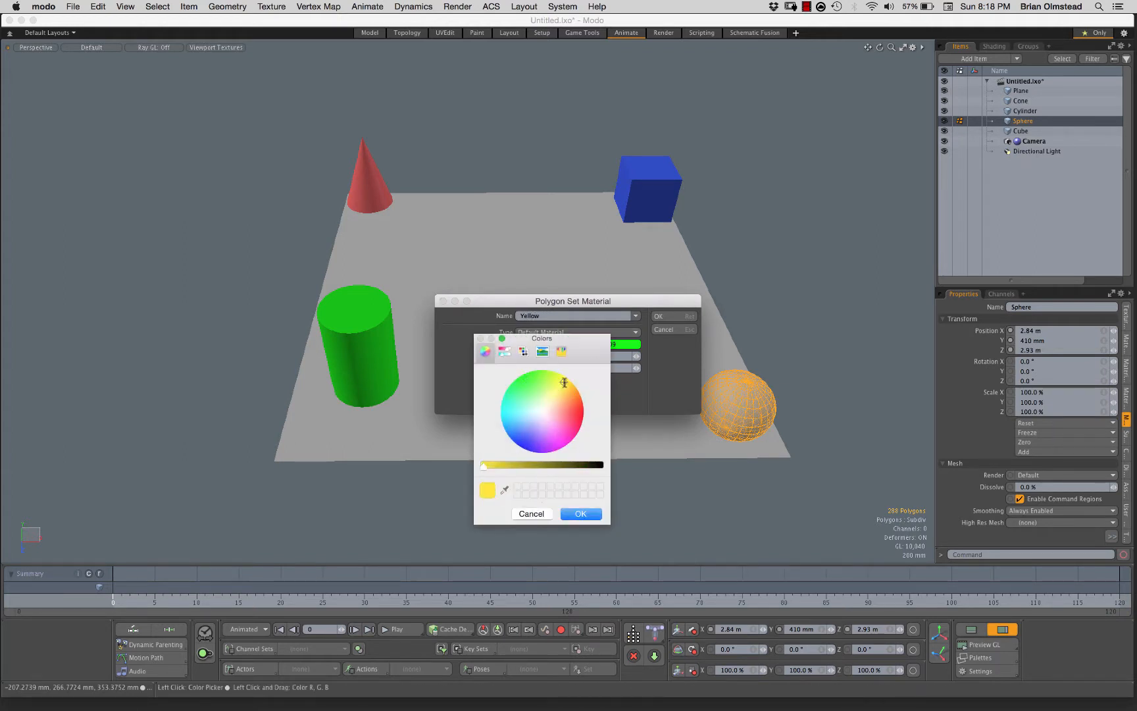
left_click(570, 516)
left_click(660, 316)
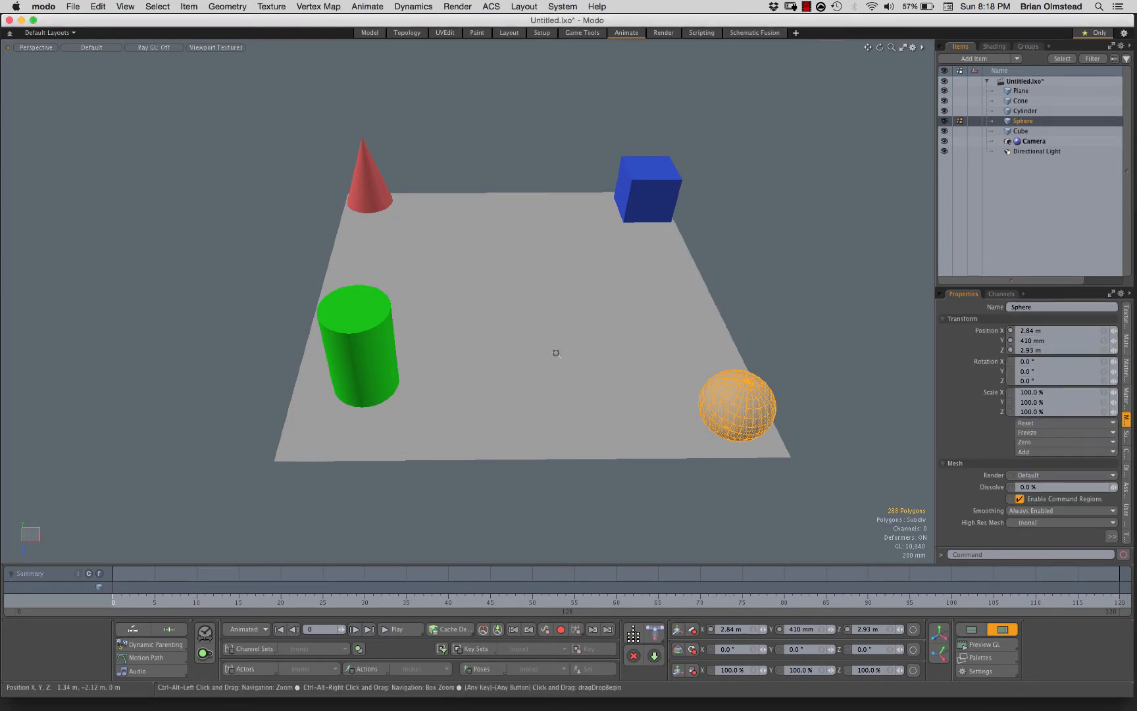
Return to item selection and move the green Cylinder to the plane's front-left corner at X -2.95 m, Z 2.81 m.
key("2")
left_click_drag(556, 352, 399, 497, "ctrl+alt")
left_click(404, 385)
key("w")
scroll(485, 463, "down", 3)
left_click_drag(569, 434, 516, 405, "alt+shift")
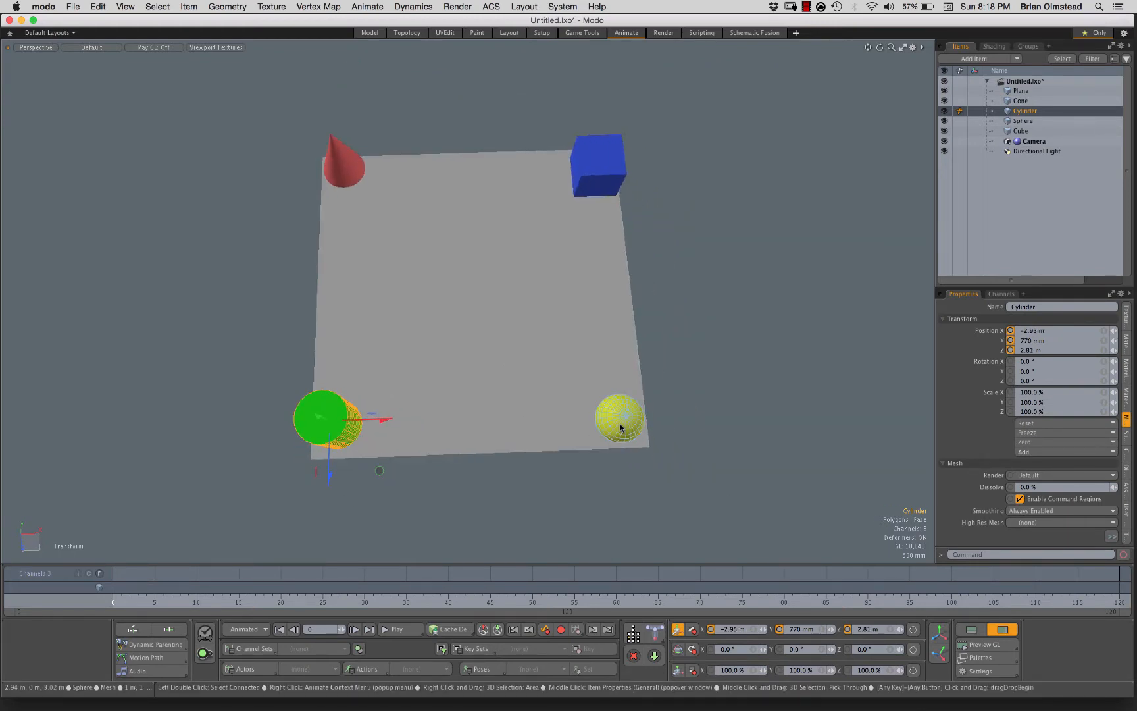
Adjust the yellow Sphere's placement at the plane's front-right corner and clear the item selection.
left_click(619, 423)
key("y")
left_click_drag(622, 454, 567, 409, "alt")
left_click(567, 409)
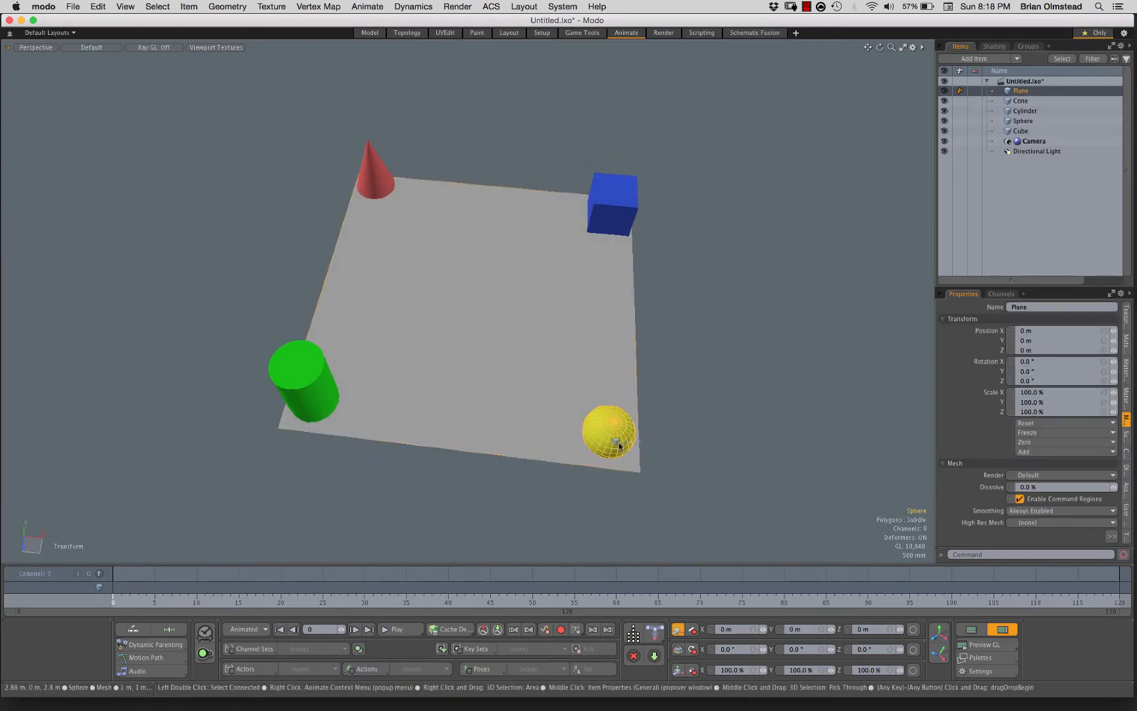
left_click(615, 436)
left_click_drag(619, 450, 703, 506, "alt")
left_click_drag(678, 434, 671, 472, "alt")
left_click_drag(671, 472, 645, 454, "alt+shift")
left_click(726, 370)
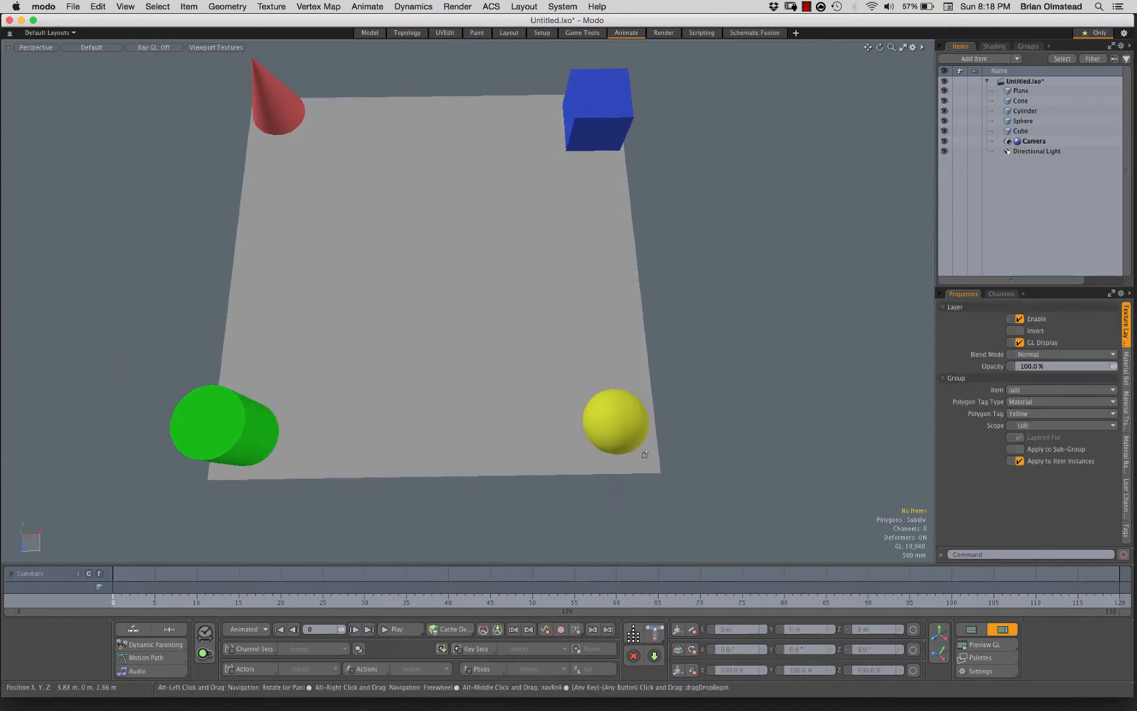
Try moving only the Sphere's polygons along X away from the corner, and activate the item's transform handle for comparison.
double_click(615, 429)
left_click_drag(622, 431, 628, 319, "alt")
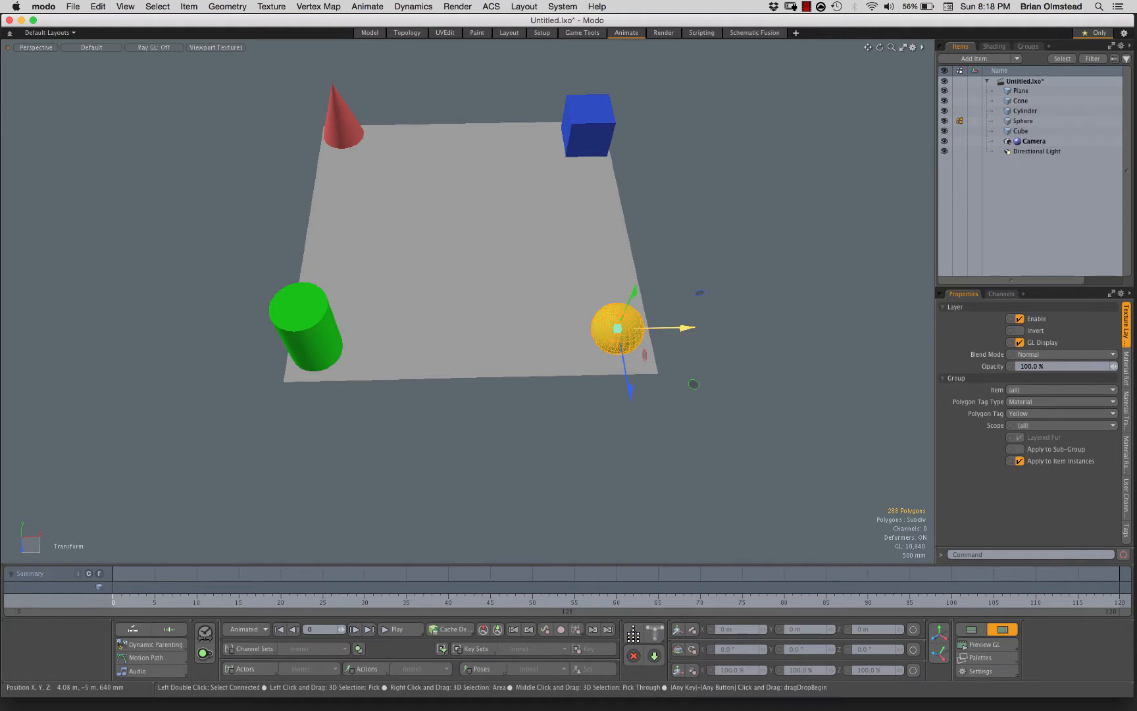
left_click_drag(669, 327, 584, 328)
key("q")
left_click(719, 302)
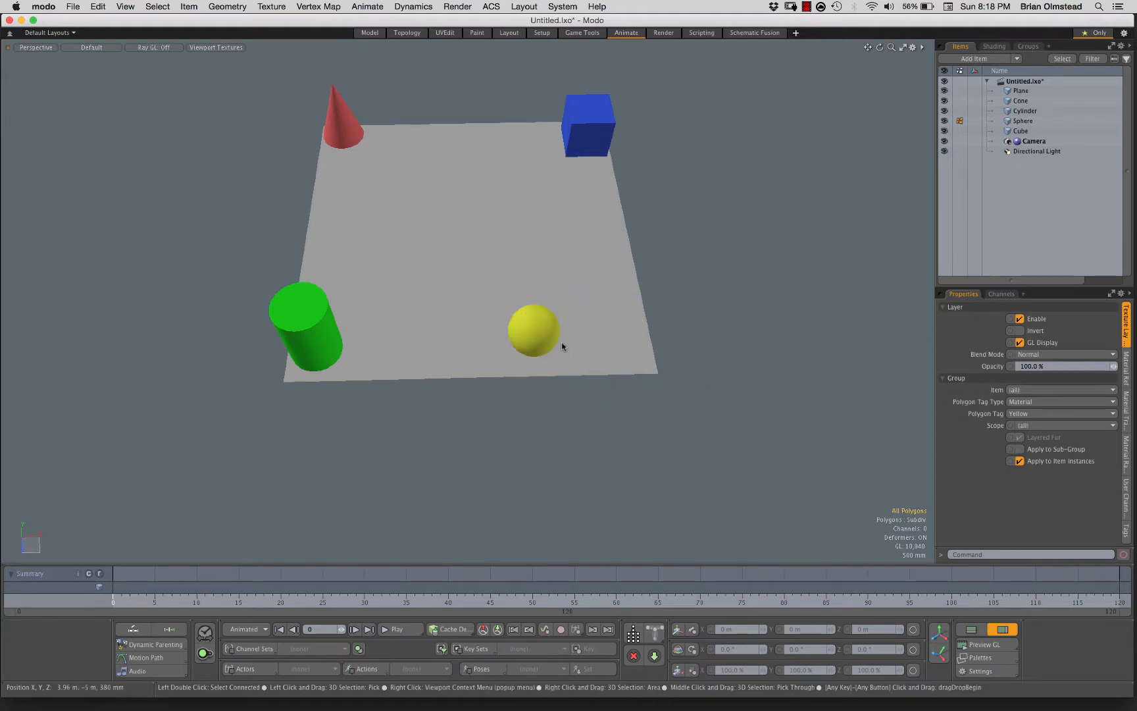
left_click(533, 345)
key("y")
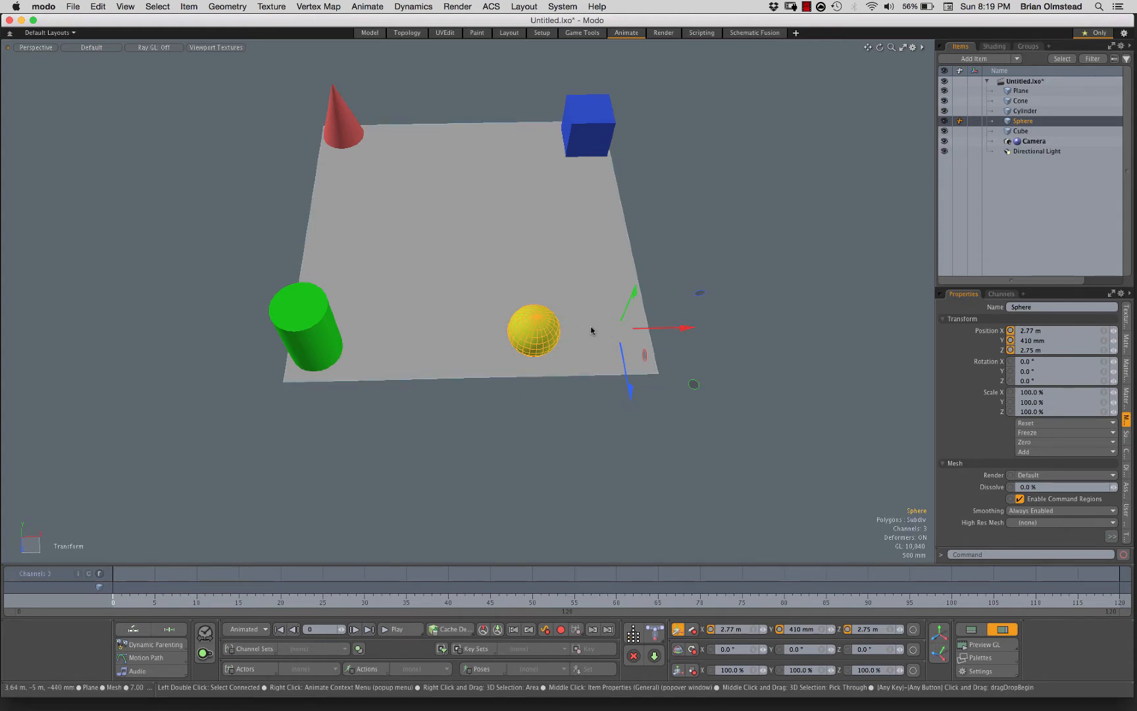
Undo the Sphere's polygon move together with the related selection changes.
key("ctrl+z")
key("ctrl+z")
key("ctrl+z")
key("ctrl+z")
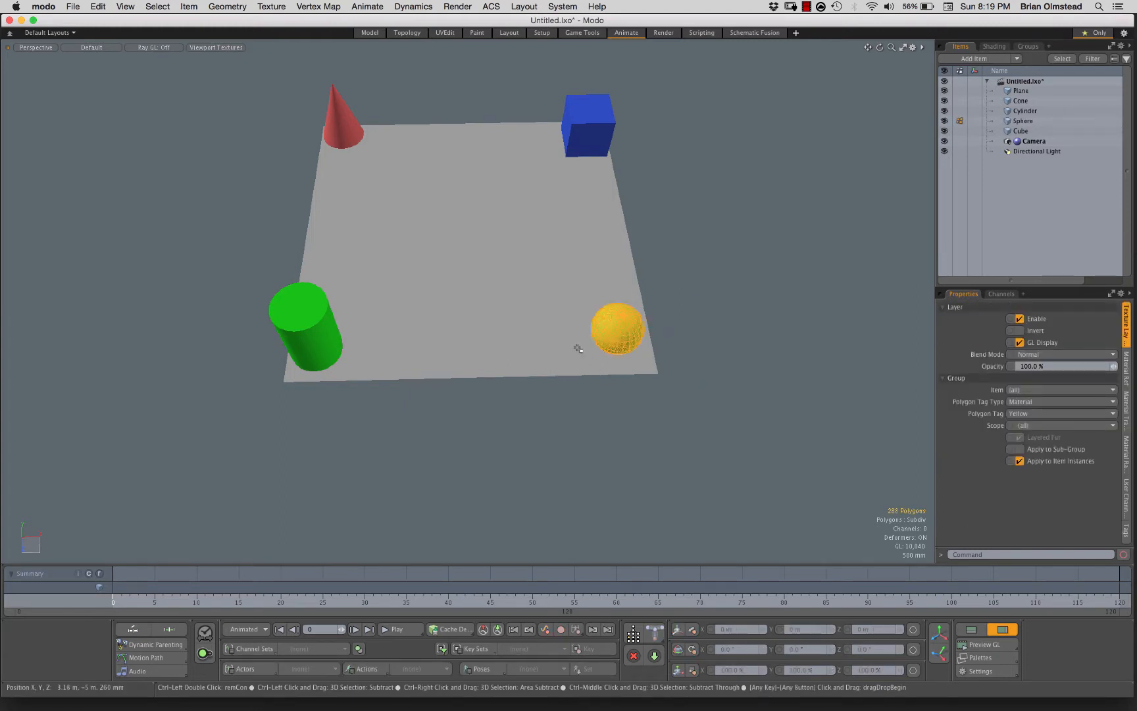
key("ctrl+z")
key("ctrl+z")
key("ctrl+z")
Contrast polygon selection with item selection on the Sphere and Cylinder, finishing with the Sphere selected as an item.
left_click_drag(647, 350, 619, 380, "ctrl+alt")
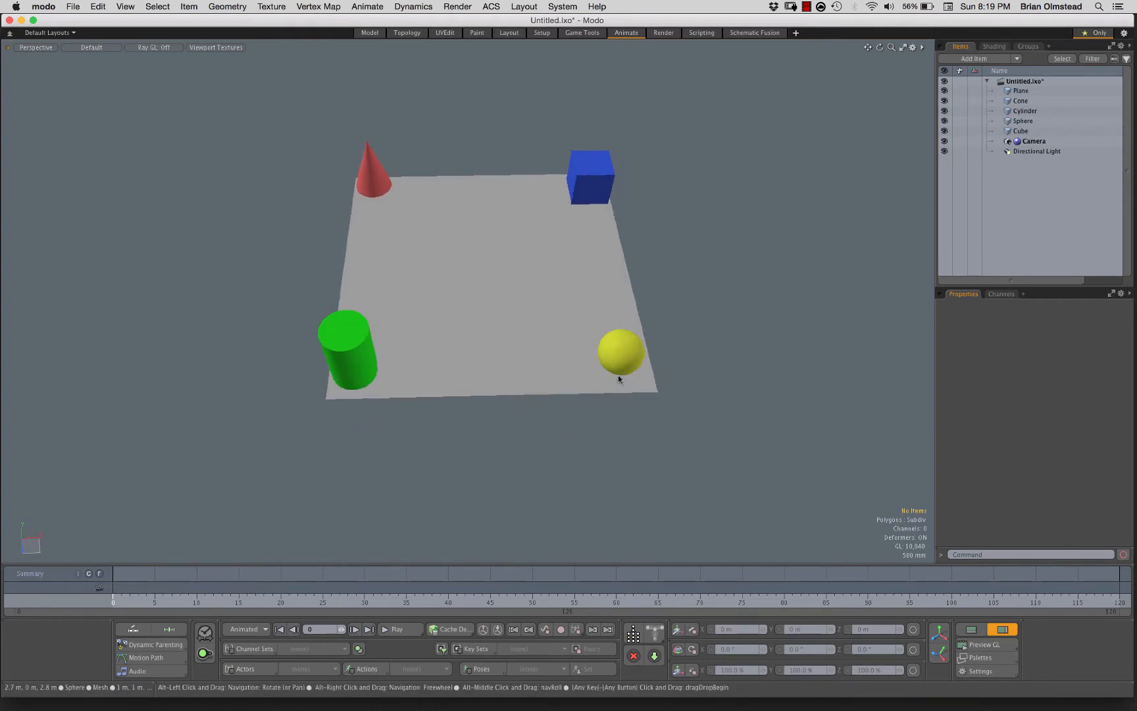
double_click(599, 366)
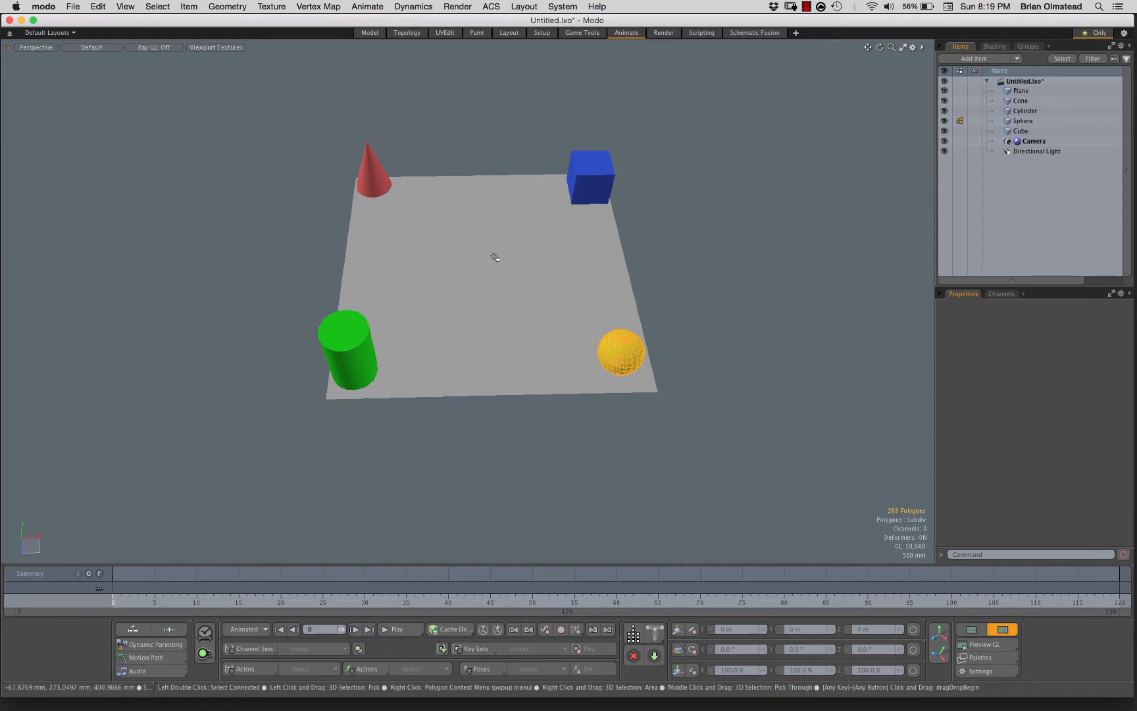
right_click_drag(494, 257, 504, 284)
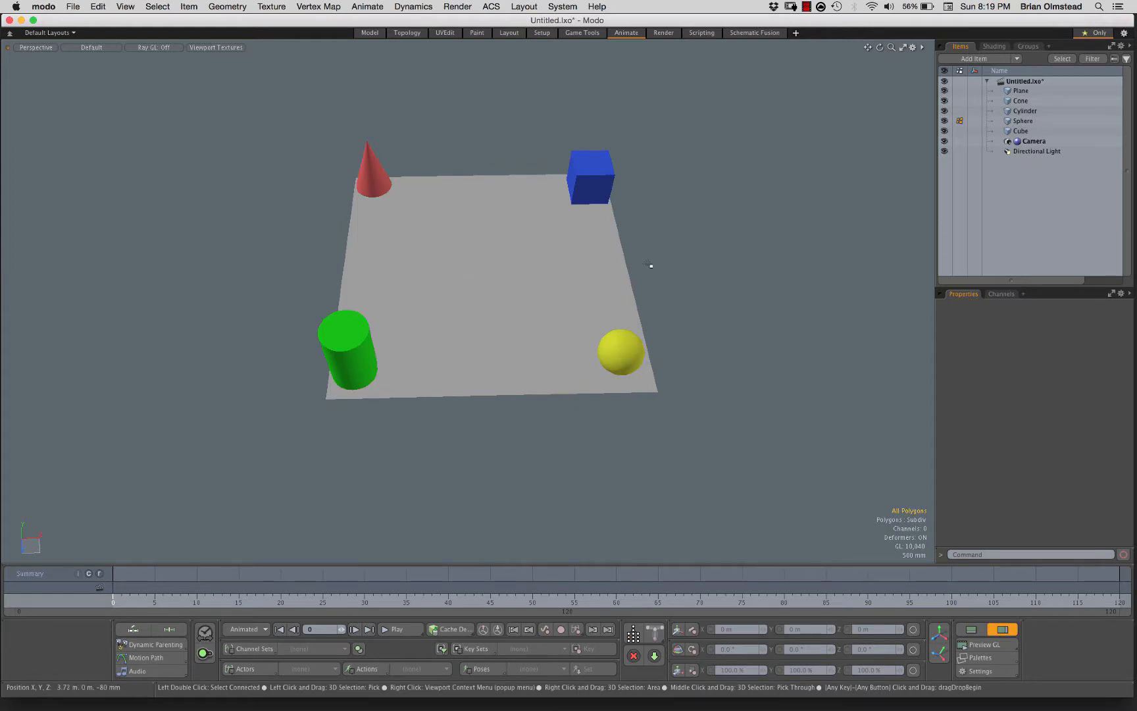
left_click_drag(629, 313, 633, 446, "alt")
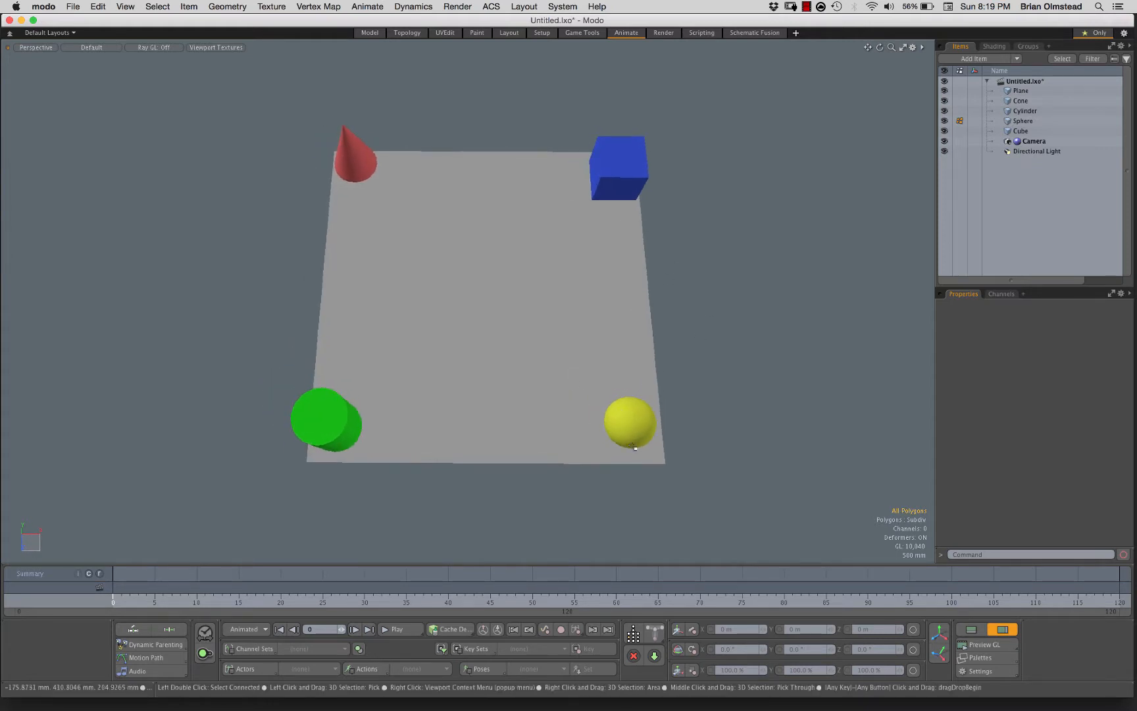
left_click(628, 419)
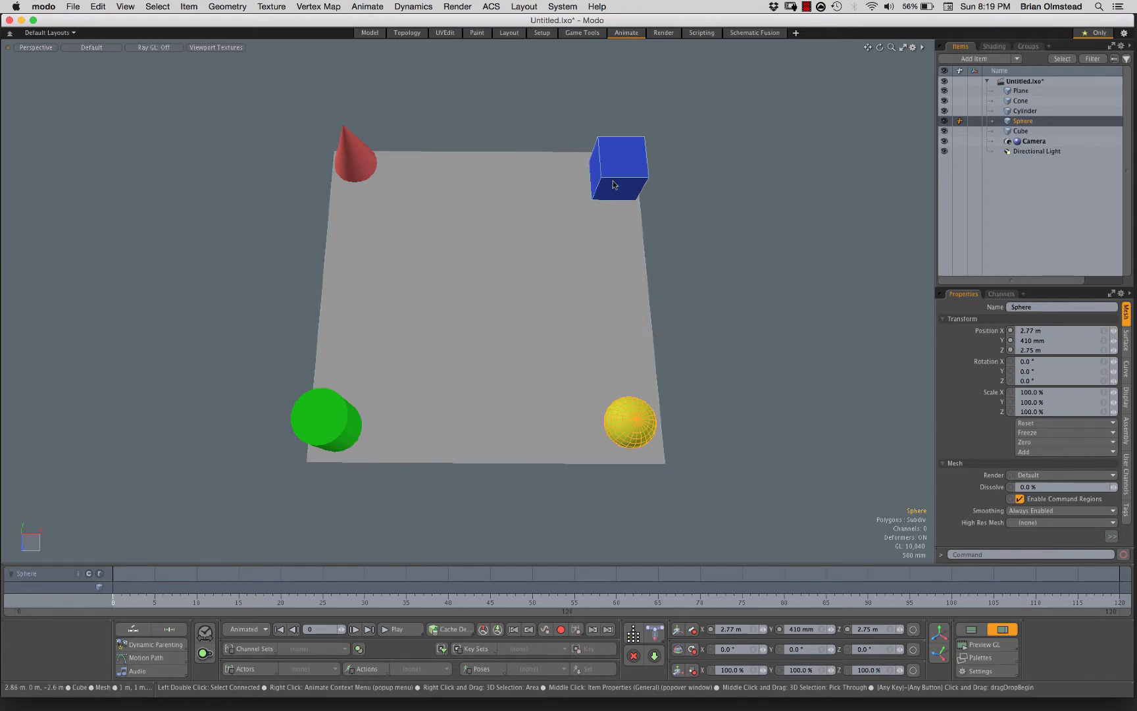
left_click(328, 430)
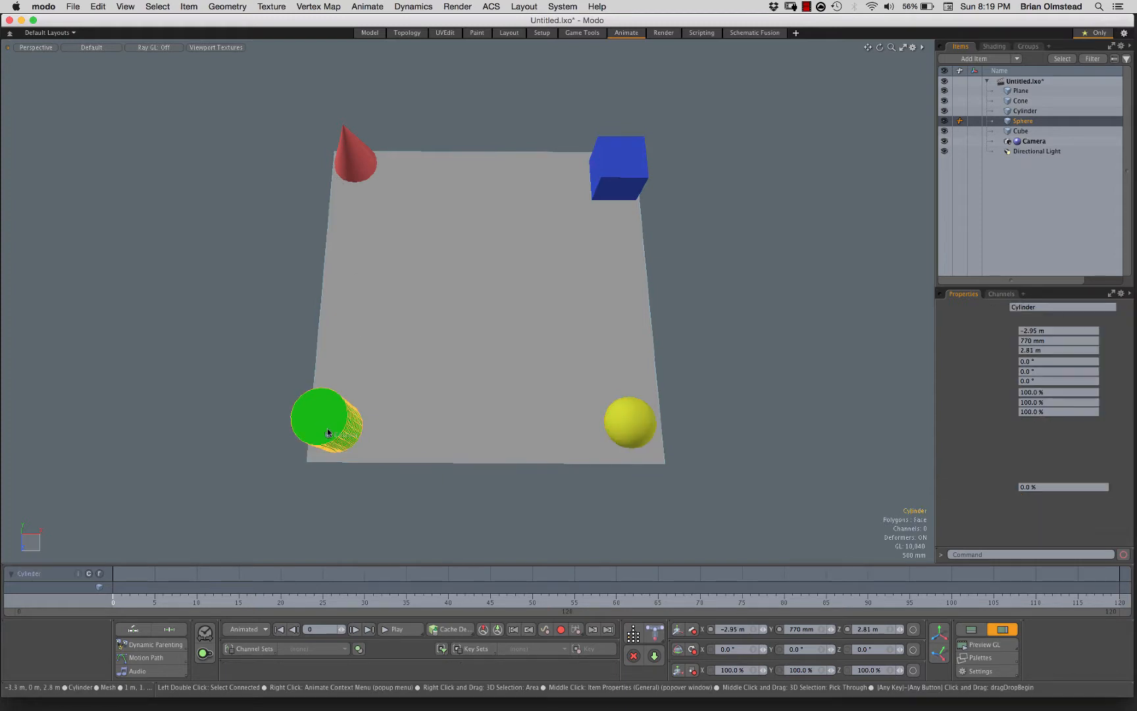
left_click(619, 431)
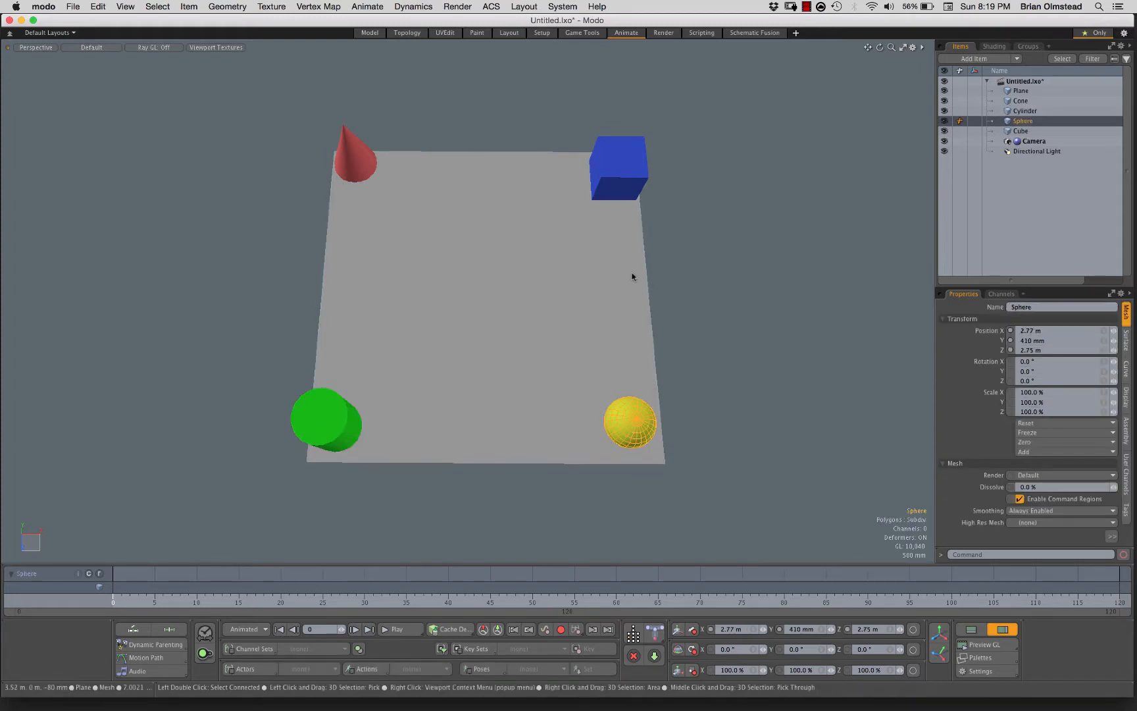
Key the Sphere's position at frame 0, and at frame 25 move it along Z to the Cube's corner at about -2.9 m.
left_click_drag(571, 341, 584, 343, "alt")
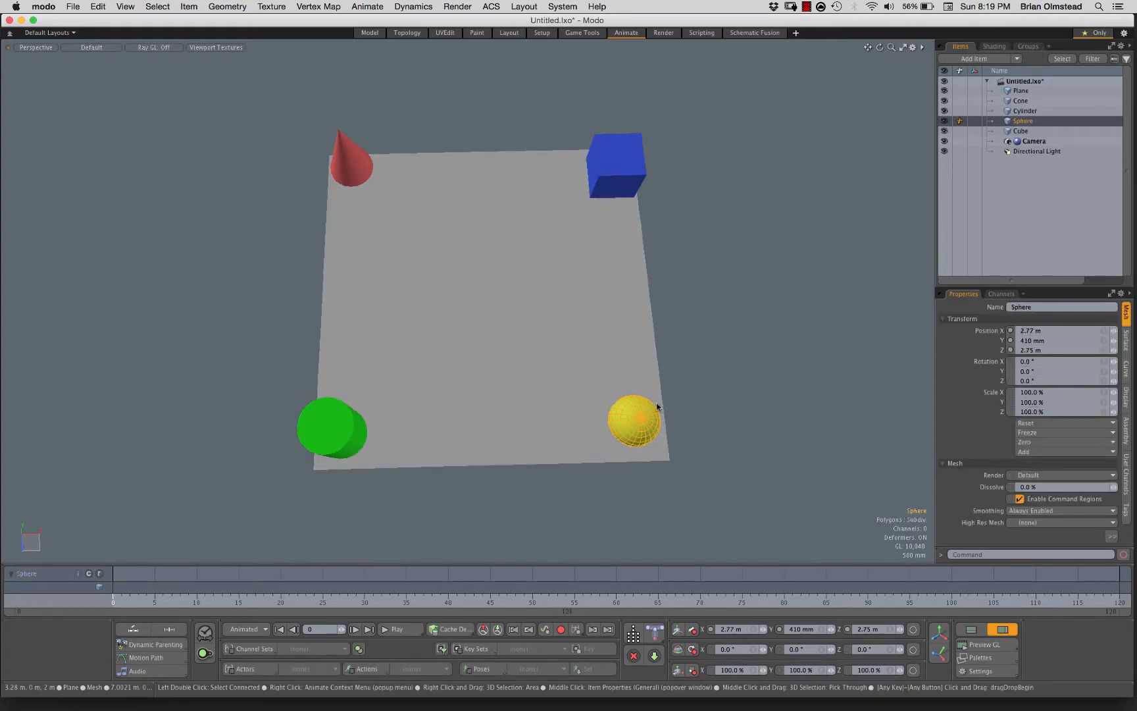
left_click_drag(637, 411, 530, 444, "alt")
key("shift+w")
key("y")
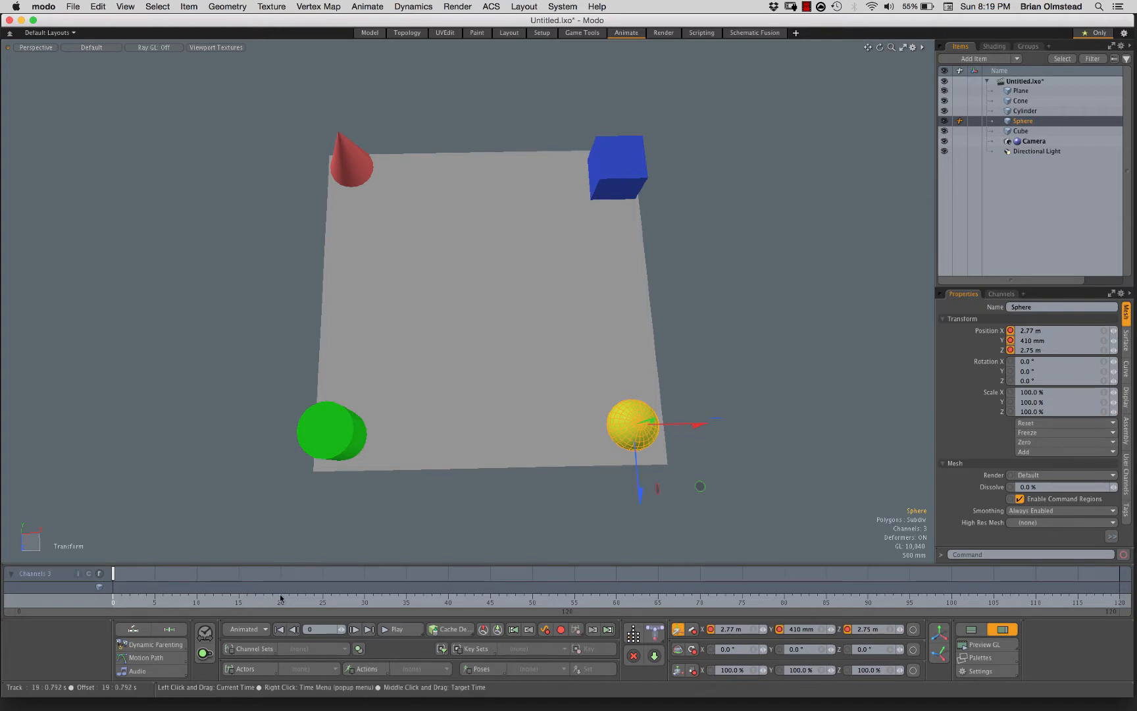
left_click(322, 602)
left_click_drag(635, 491, 615, 227)
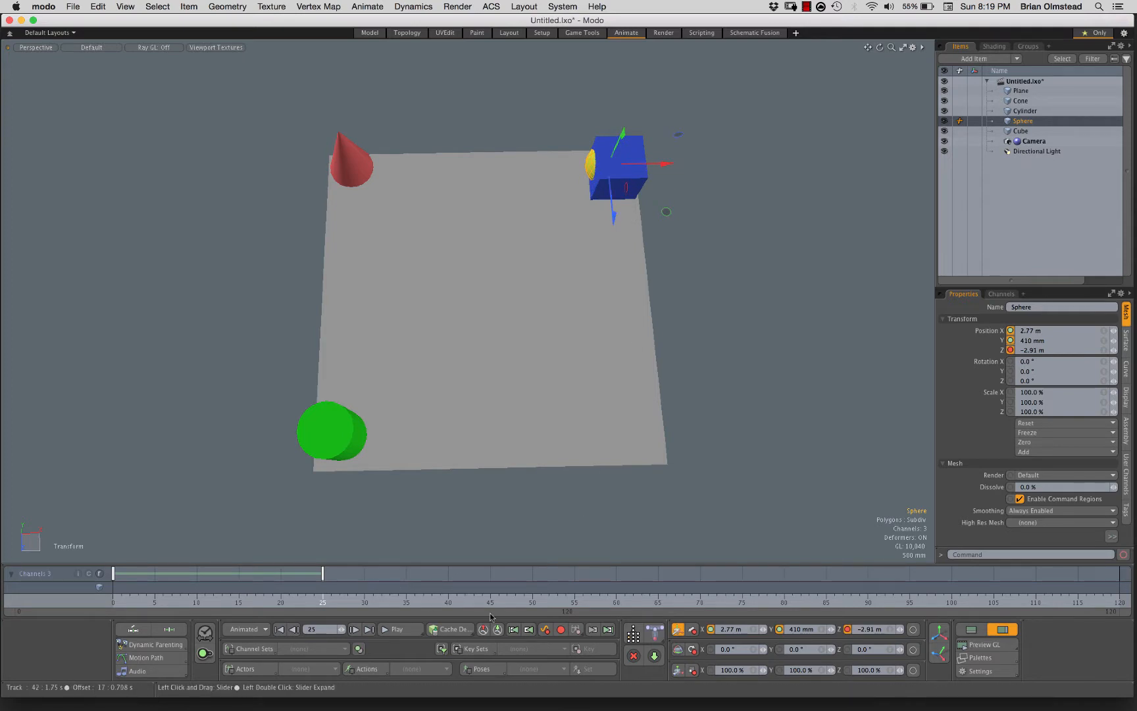
Move the Sphere to the Cone's corner at X -2.91 m on frame 50 and the Cylinder's corner at Z 2.79 m on frame 75.
left_click(533, 612)
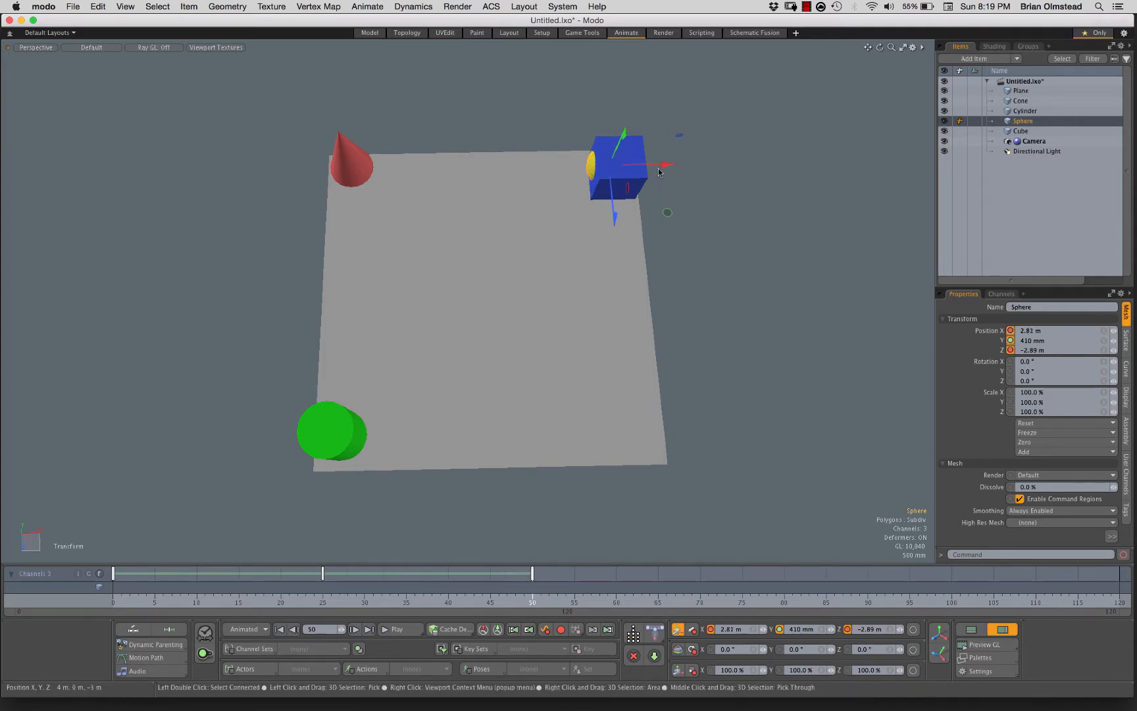
left_click_drag(672, 166, 411, 168)
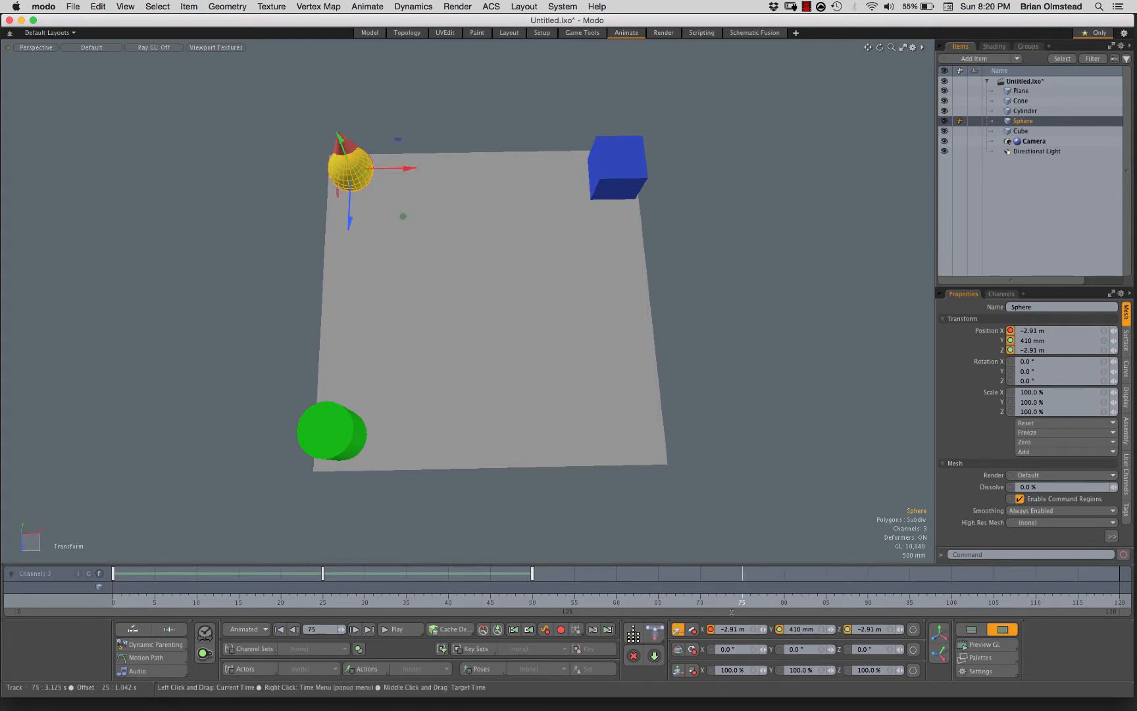
left_click_drag(396, 139, 393, 429)
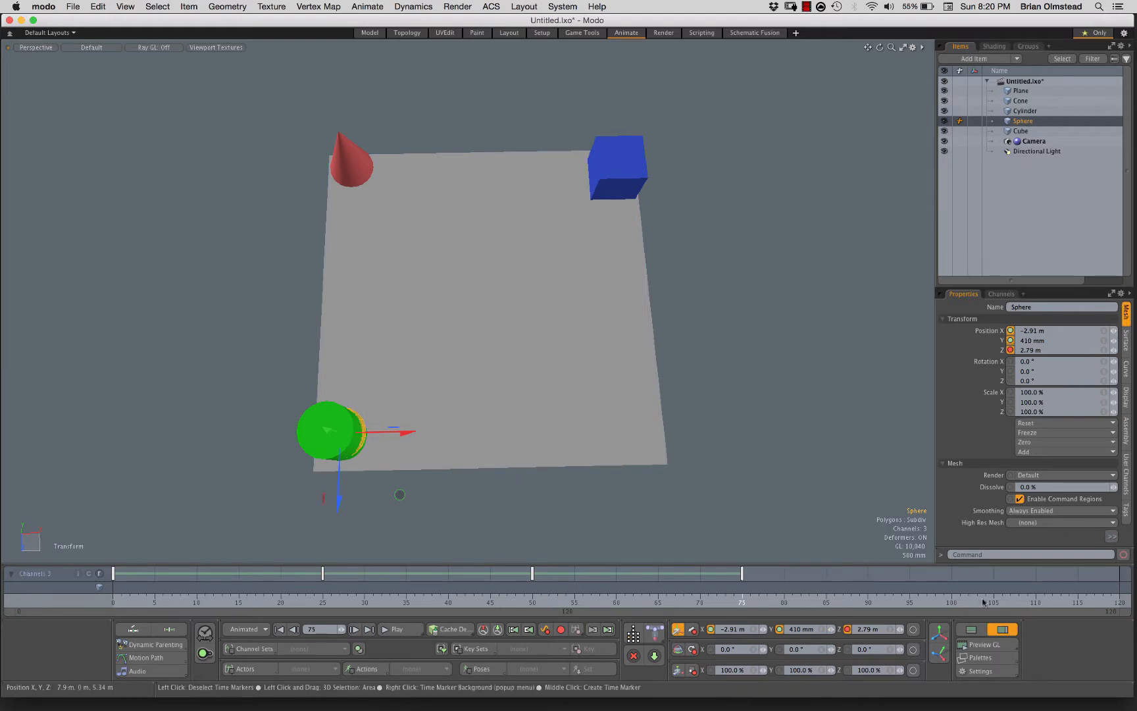
Return the Sphere to its starting corner at frame 100, matching its frame 0 position of X 2.77 m, Z 2.75 m.
left_click(951, 602)
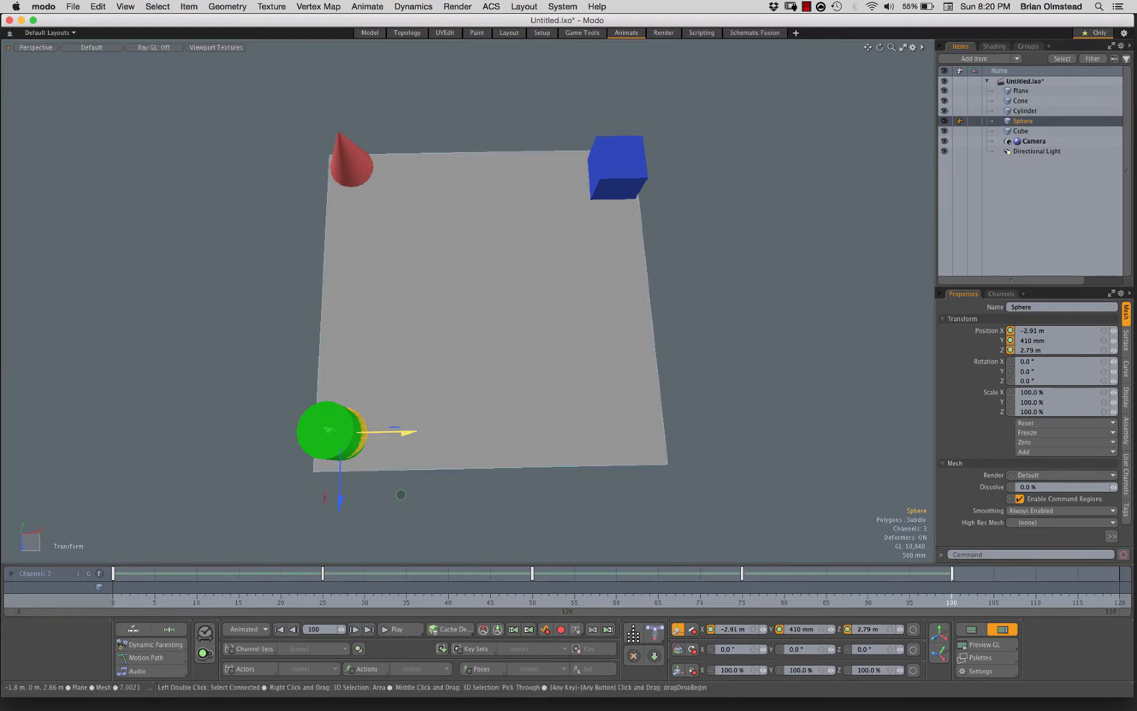
left_click_drag(403, 432, 699, 427)
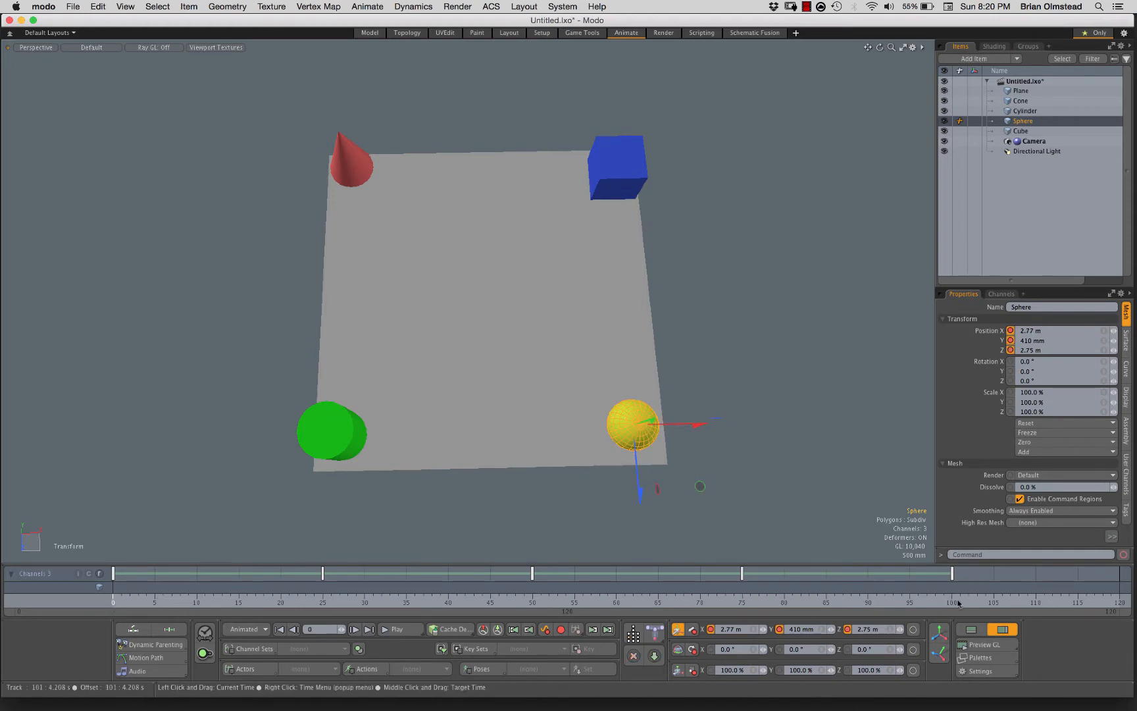
left_click(952, 602)
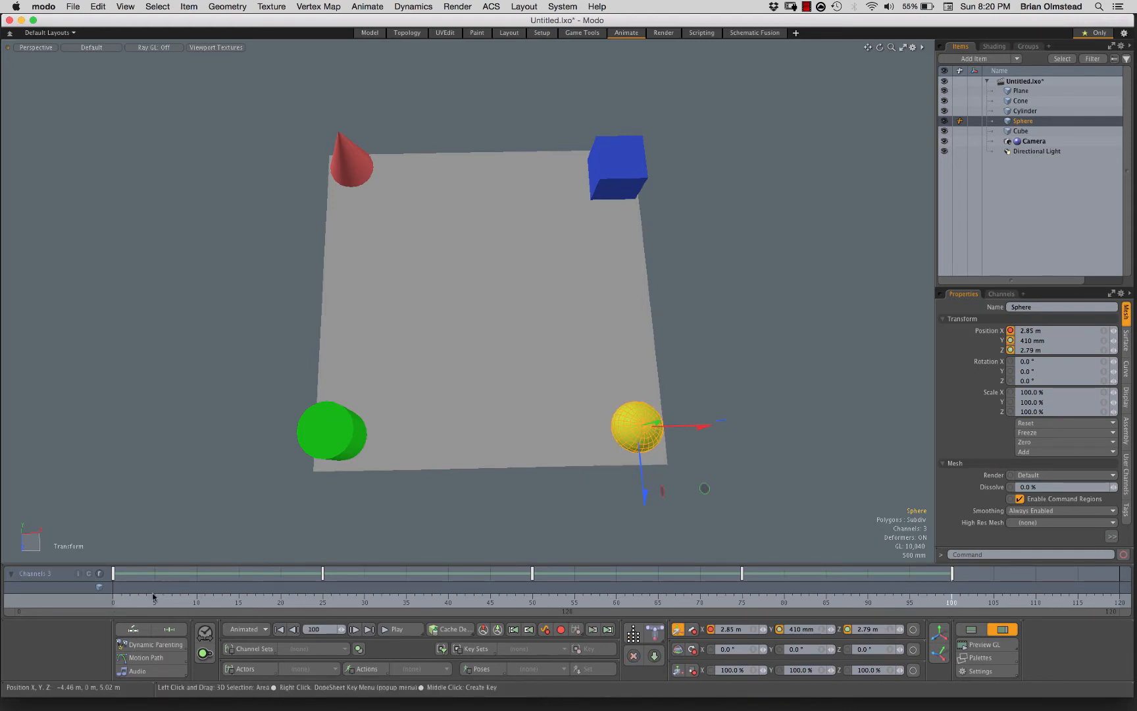
left_click(118, 605)
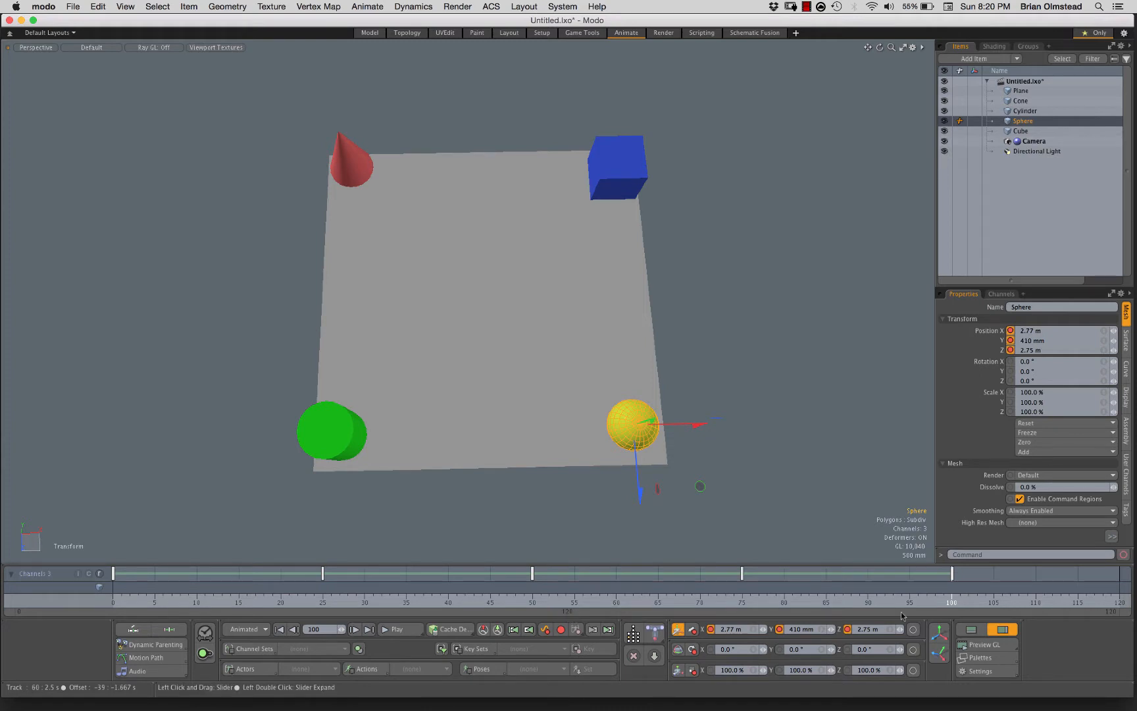
Set the scene's end frame to 100 in the animation settings.
left_click(985, 672)
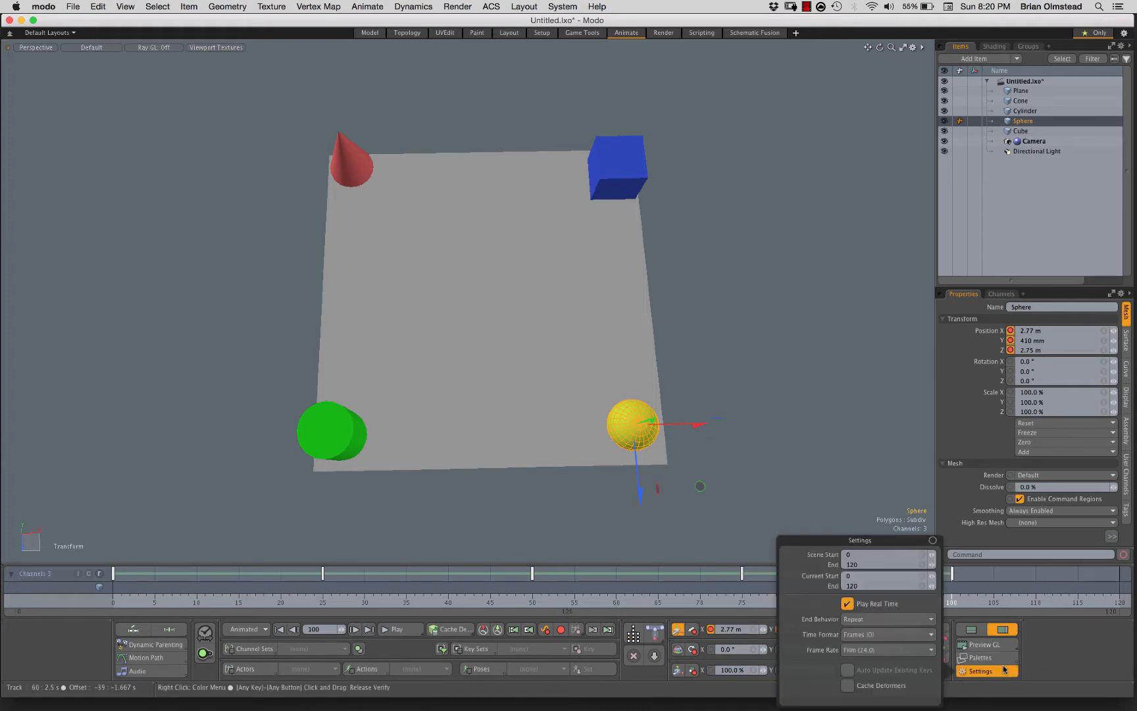
double_click(848, 564)
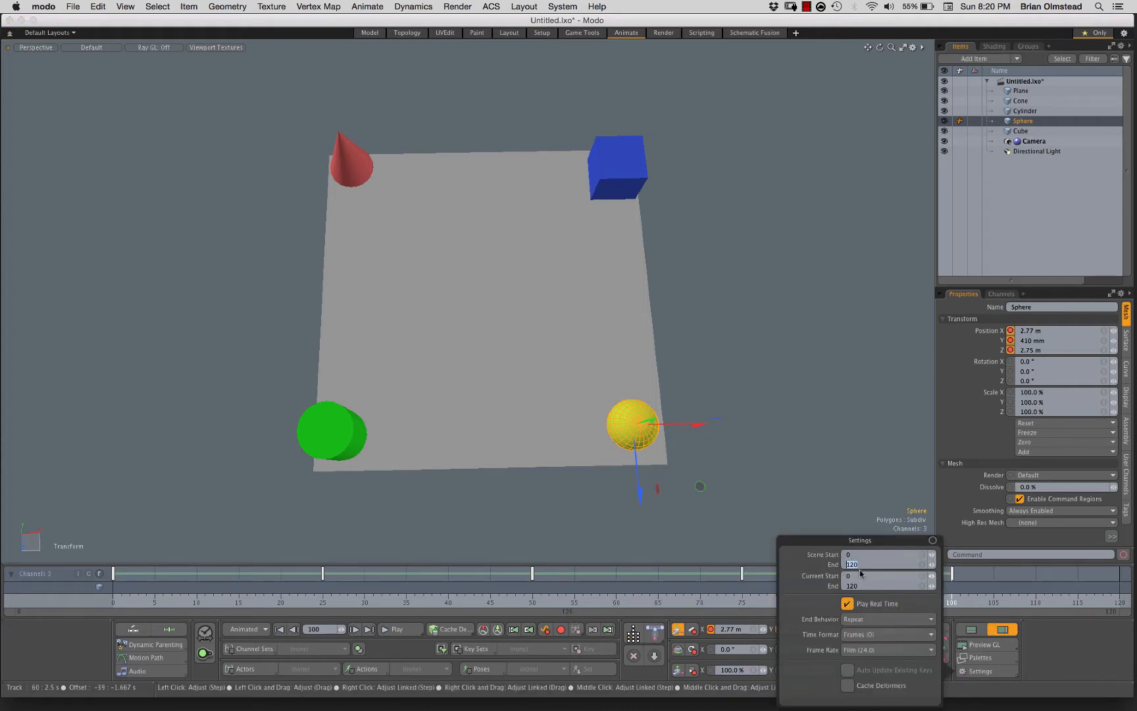
type("100")
key("Return")
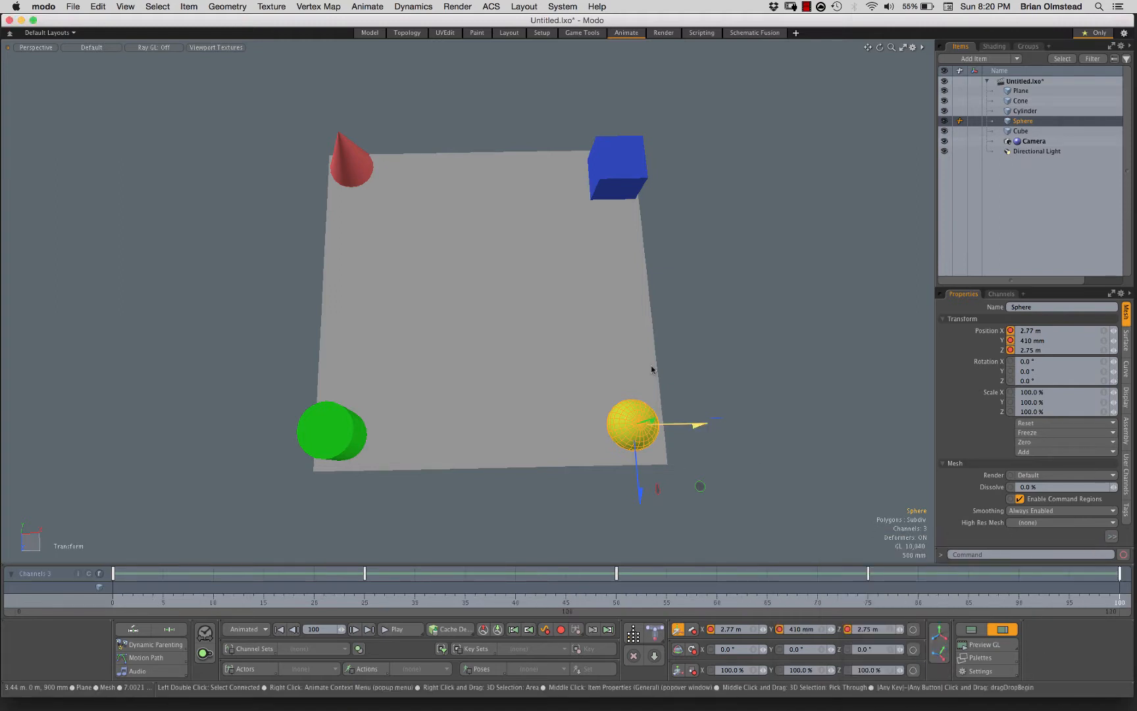
Play the Sphere's looping animation, stop it and return to frame 0.
left_click_drag(703, 419, 698, 400, "alt")
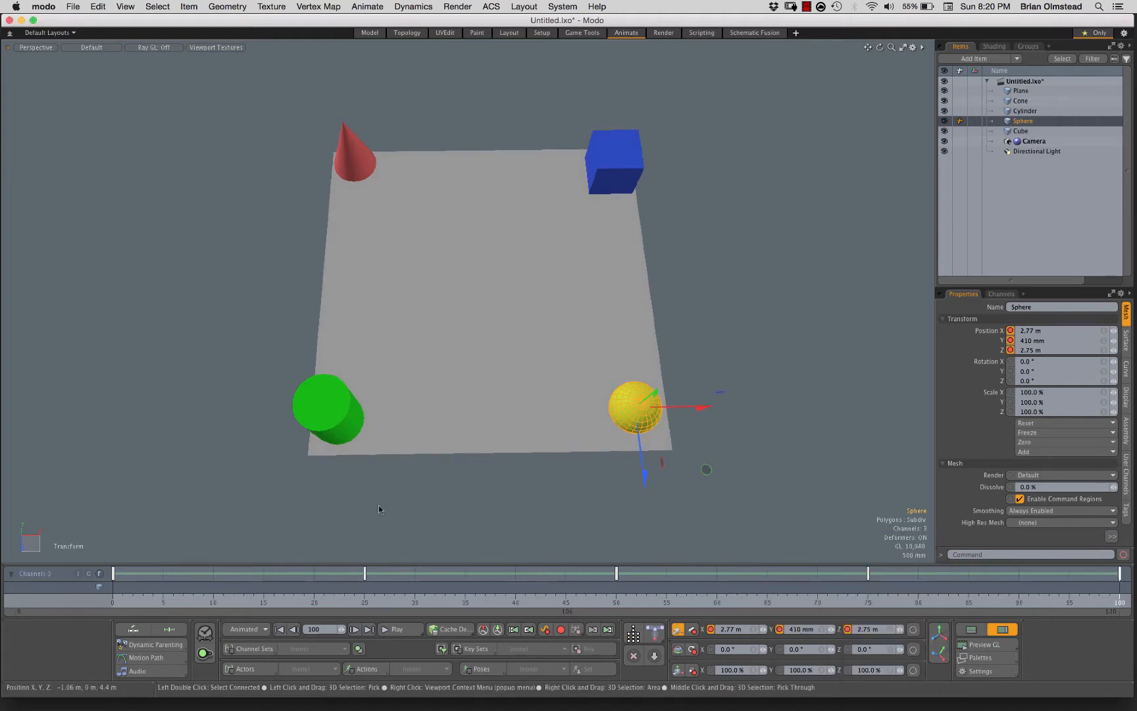
left_click(424, 630)
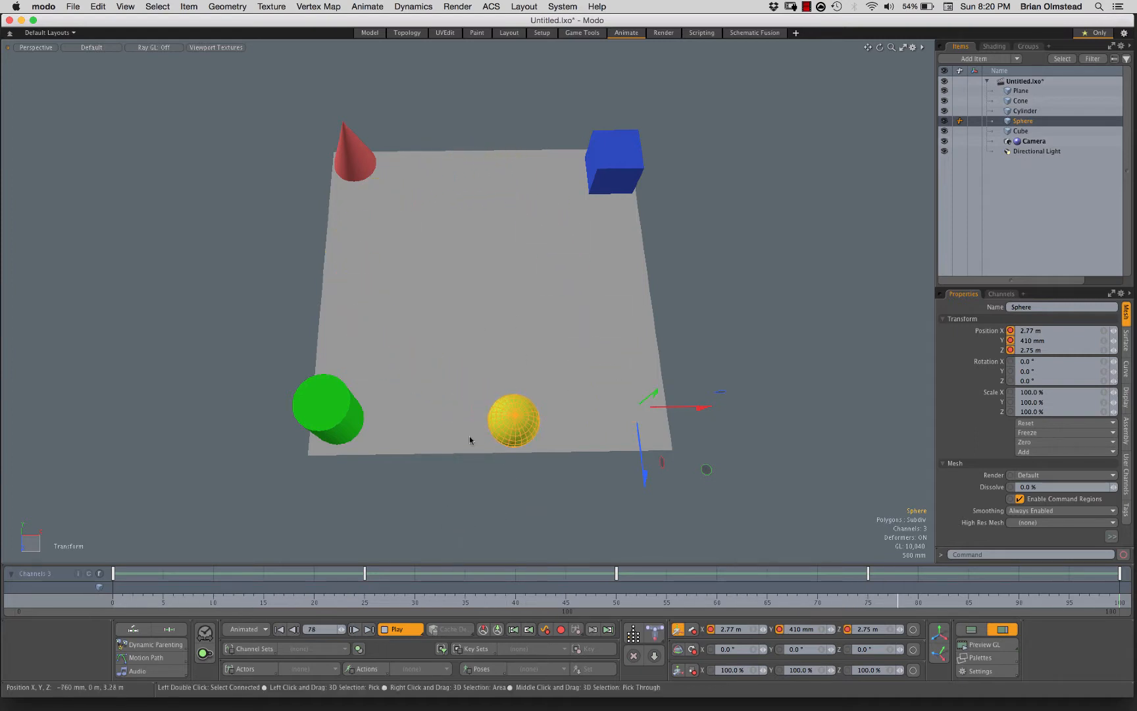
left_click(396, 632)
left_click(113, 602)
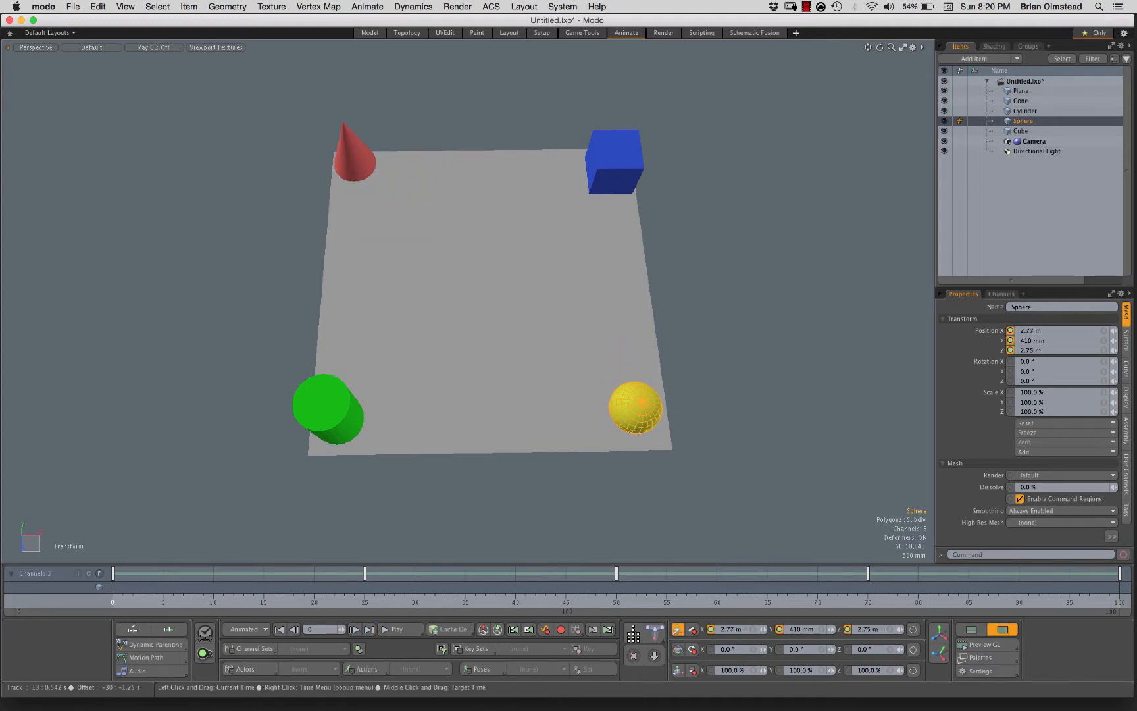
Key the Cube's position at frame 0, and at frame 25 move it to the Cone's corner at X -2.79 m.
scroll(648, 180, "up", 2)
key("q")
left_click(607, 173)
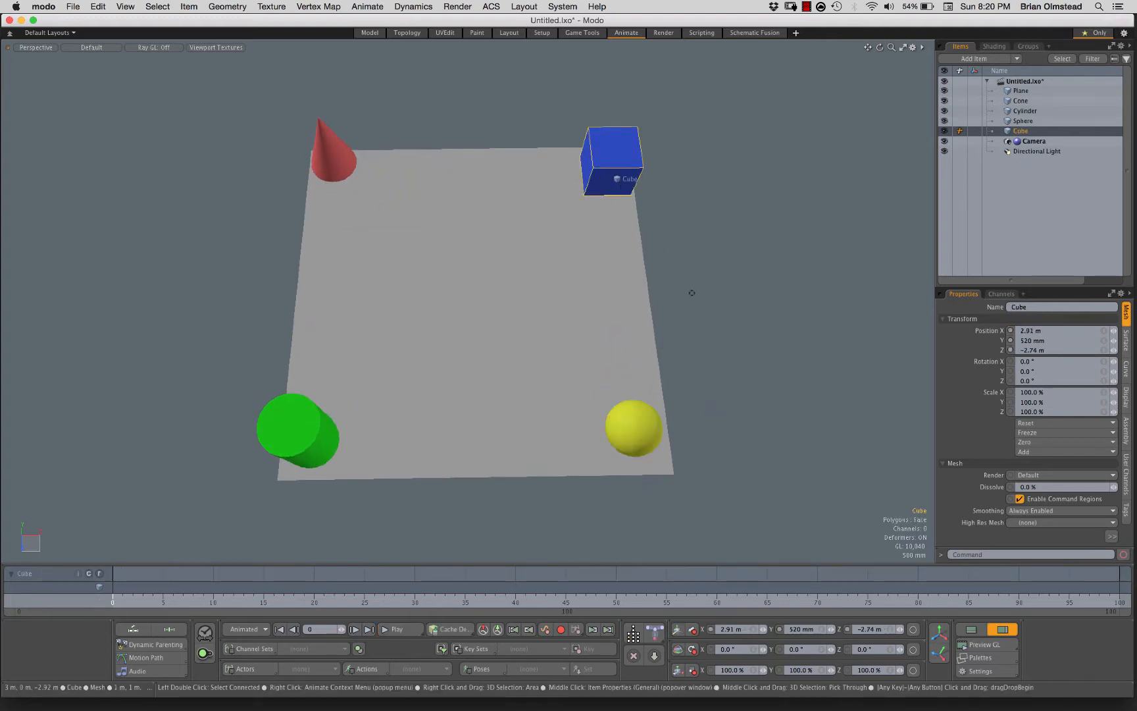
left_click_drag(690, 292, 718, 296, "alt+shift")
key("w")
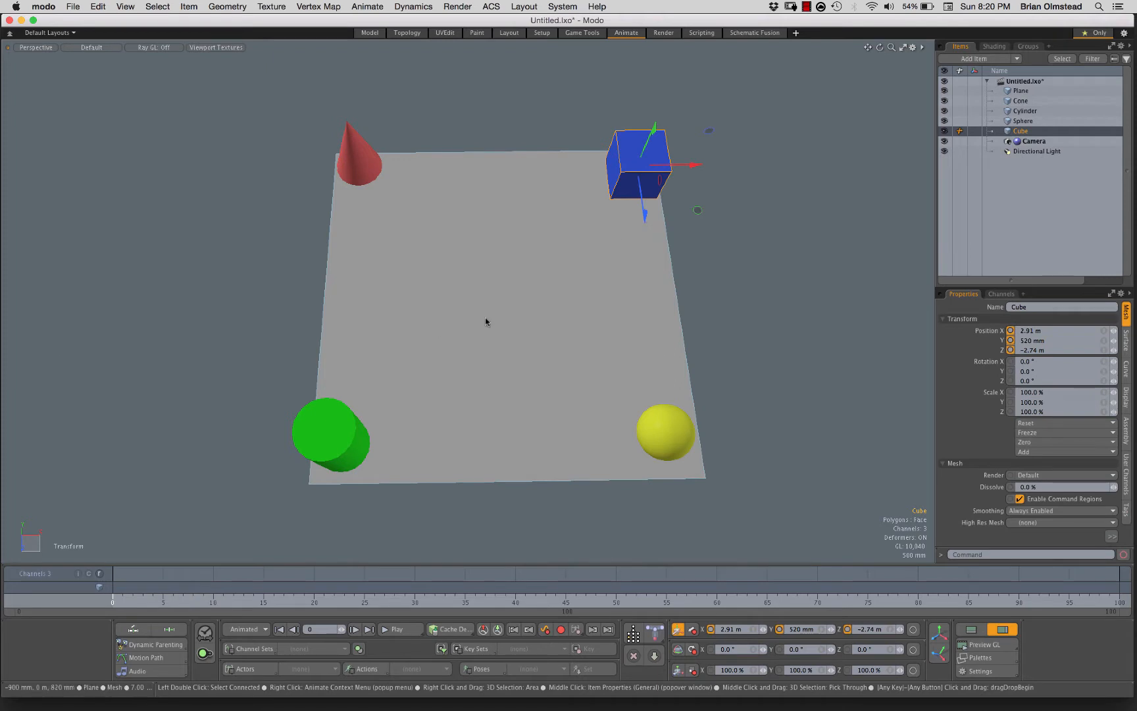
key("s")
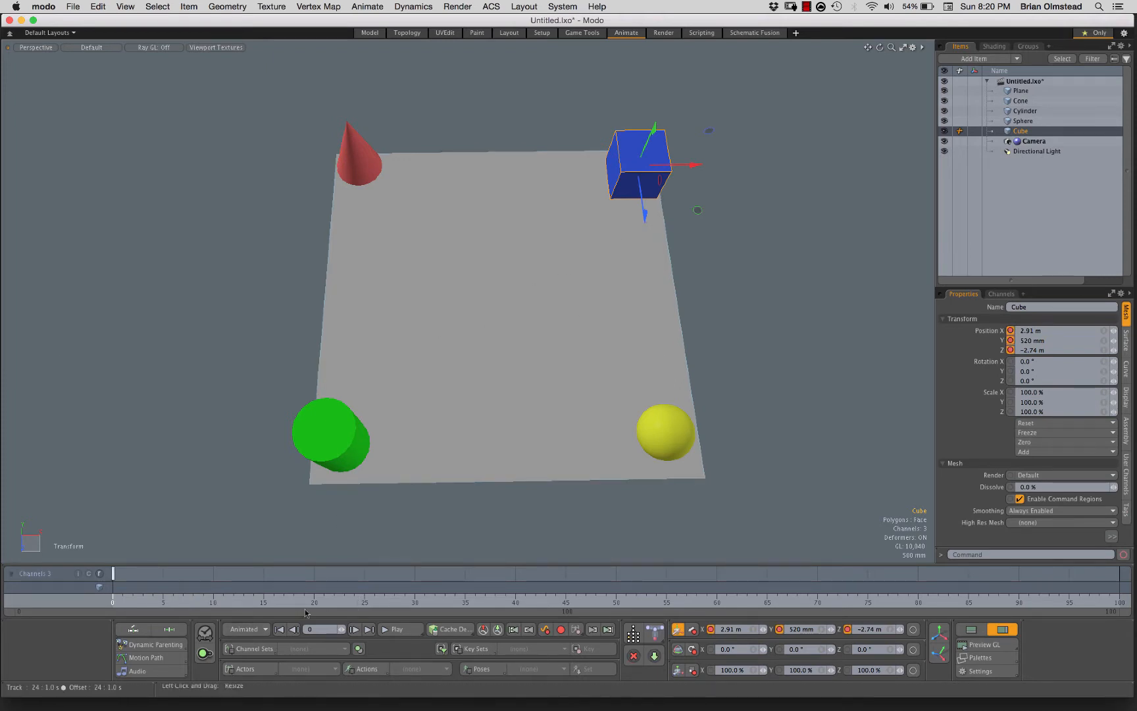
left_click(364, 602)
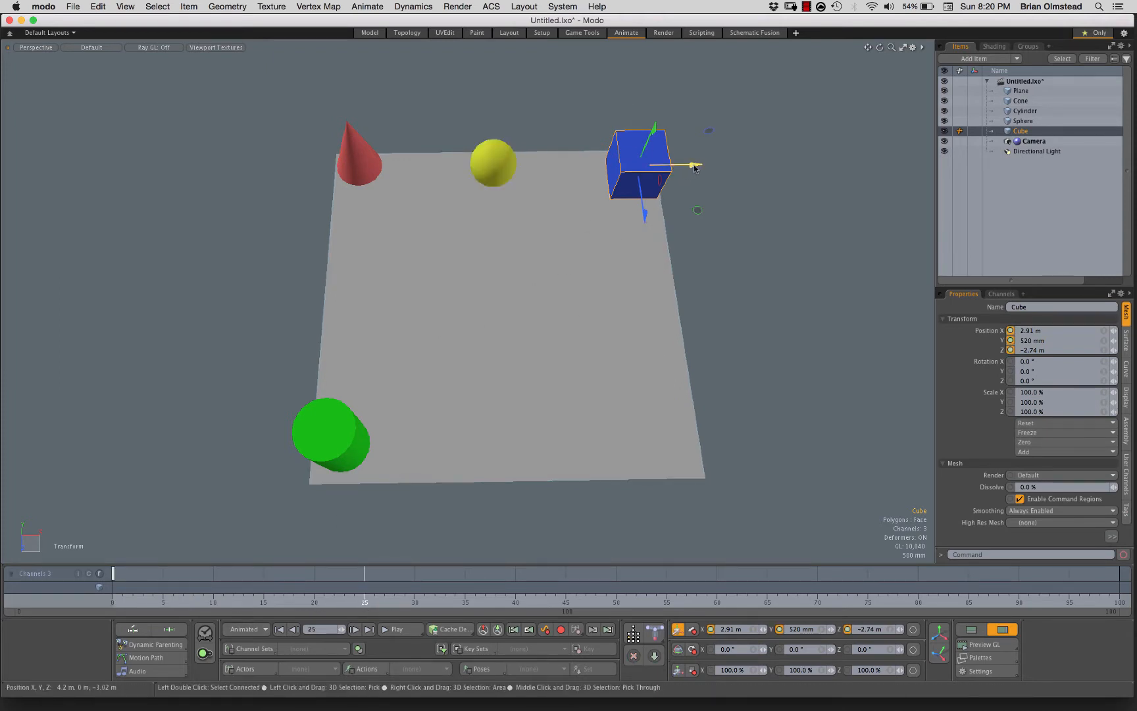
left_click_drag(694, 168, 416, 167)
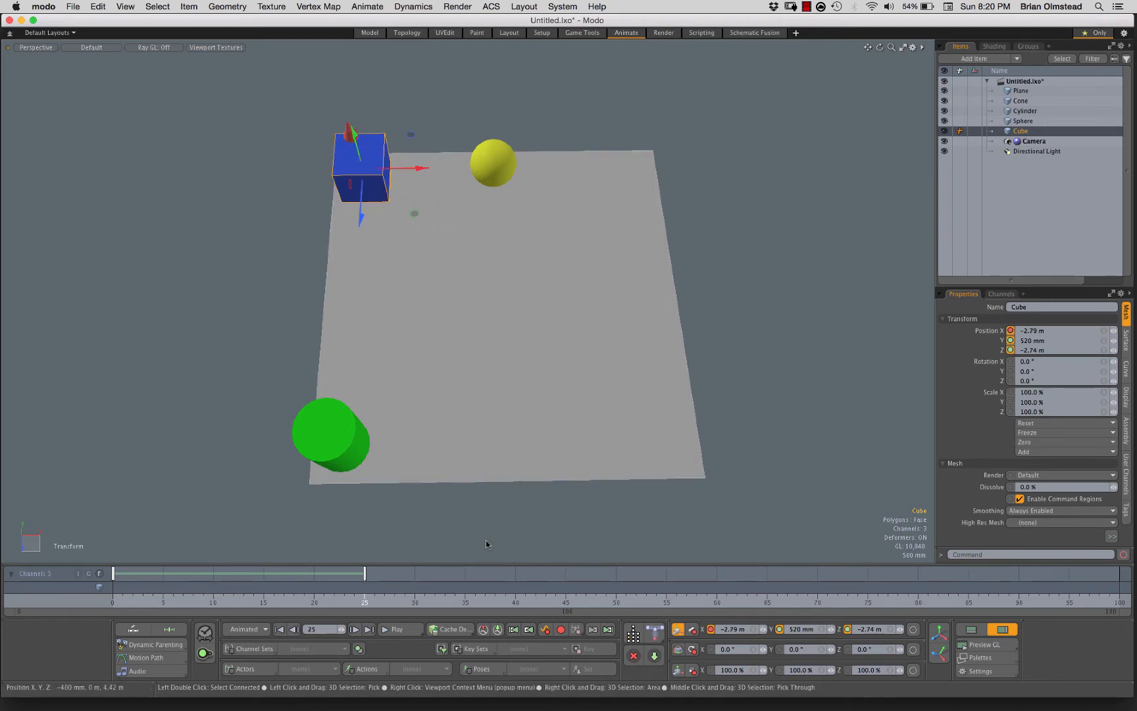
Complete the Cube's corner loop with Z 2.72 m at frame 50, X 2.59 m at frame 75, and its frame 0 position at frame 100.
left_click(615, 602)
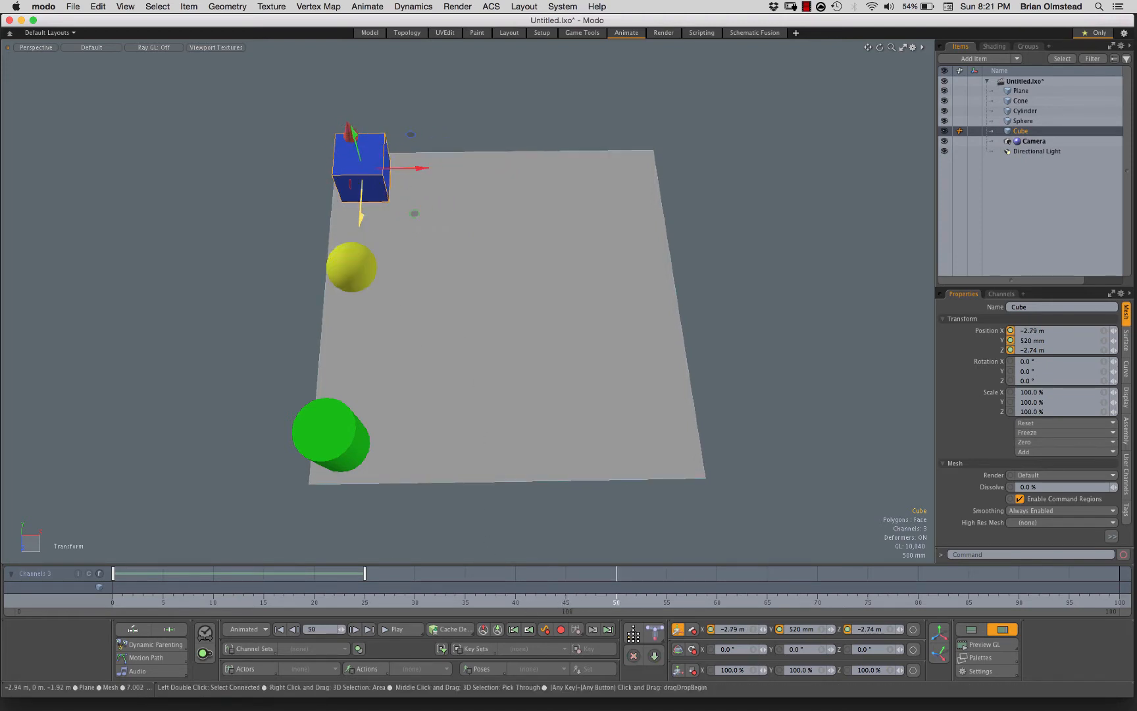
left_click_drag(359, 210, 343, 498)
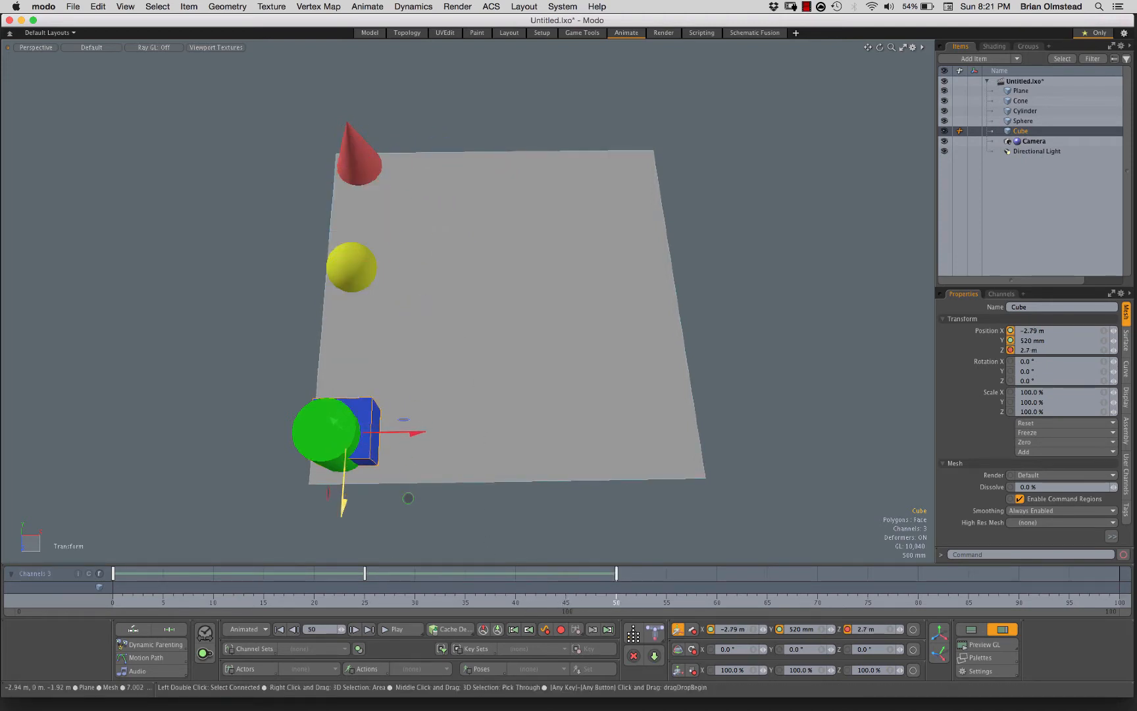
left_click(869, 601)
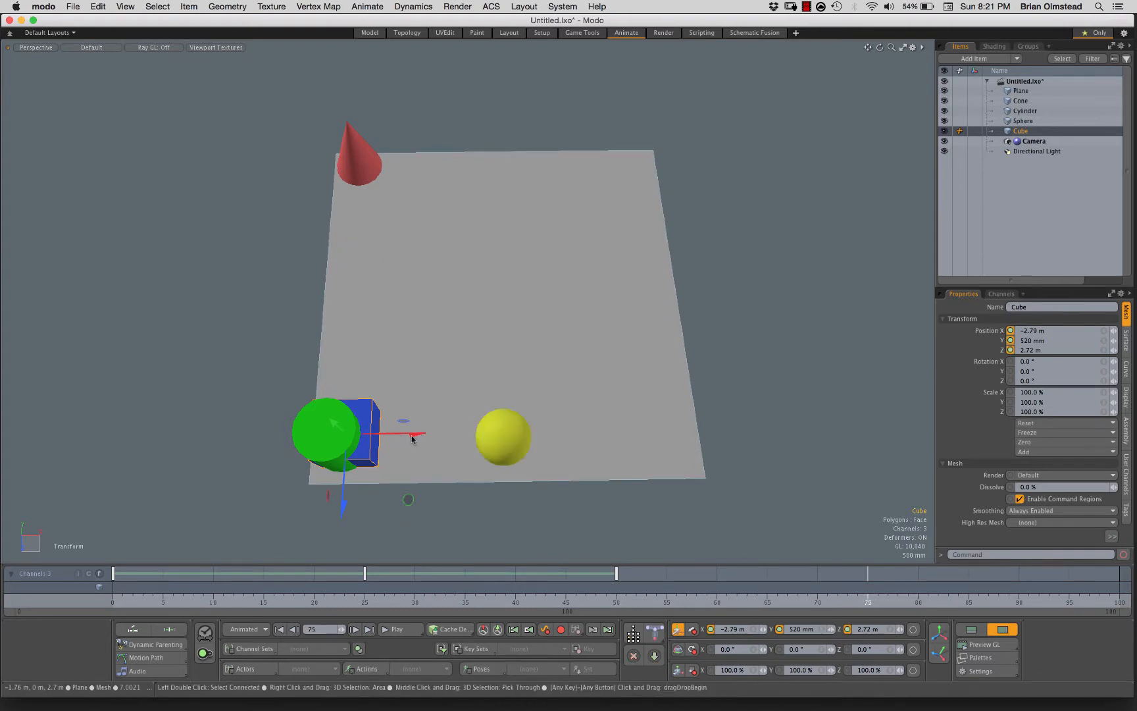
left_click_drag(413, 438, 722, 431)
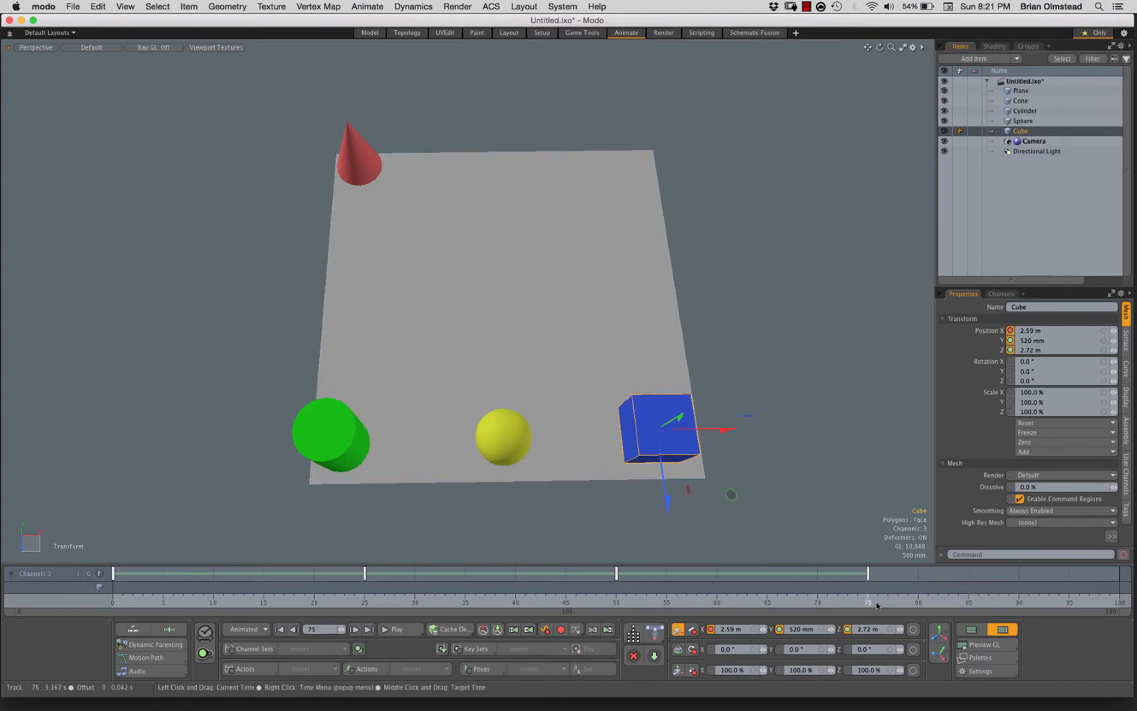
left_click_drag(876, 605, 1069, 603)
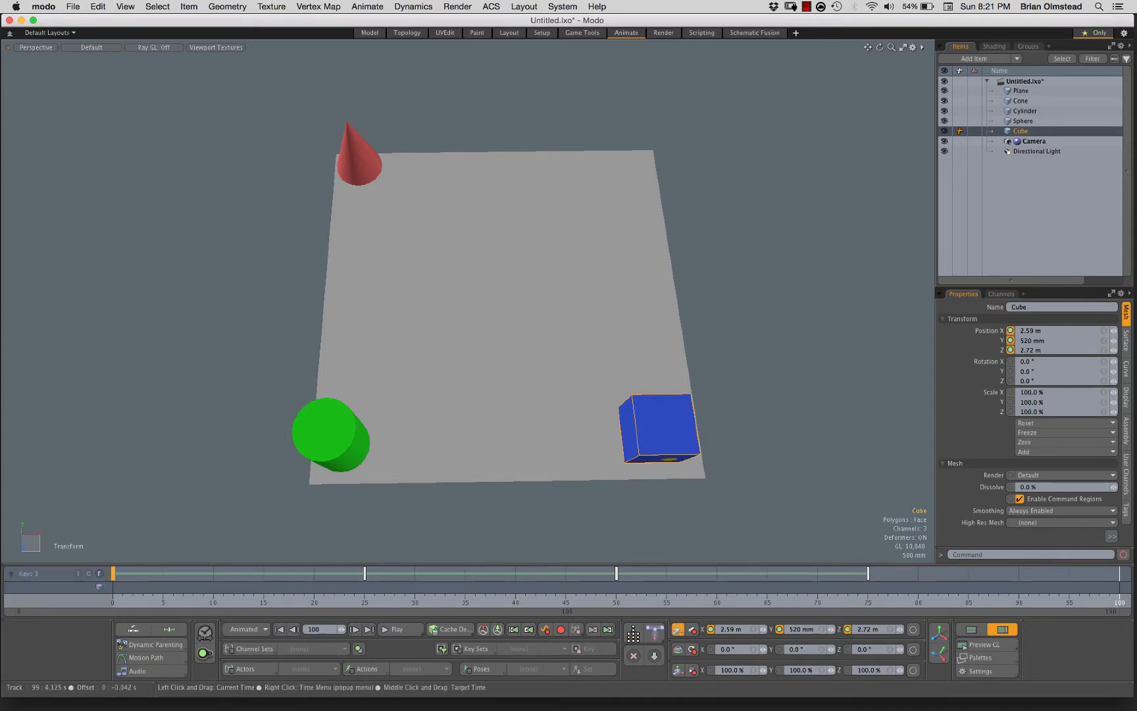
key("super+v")
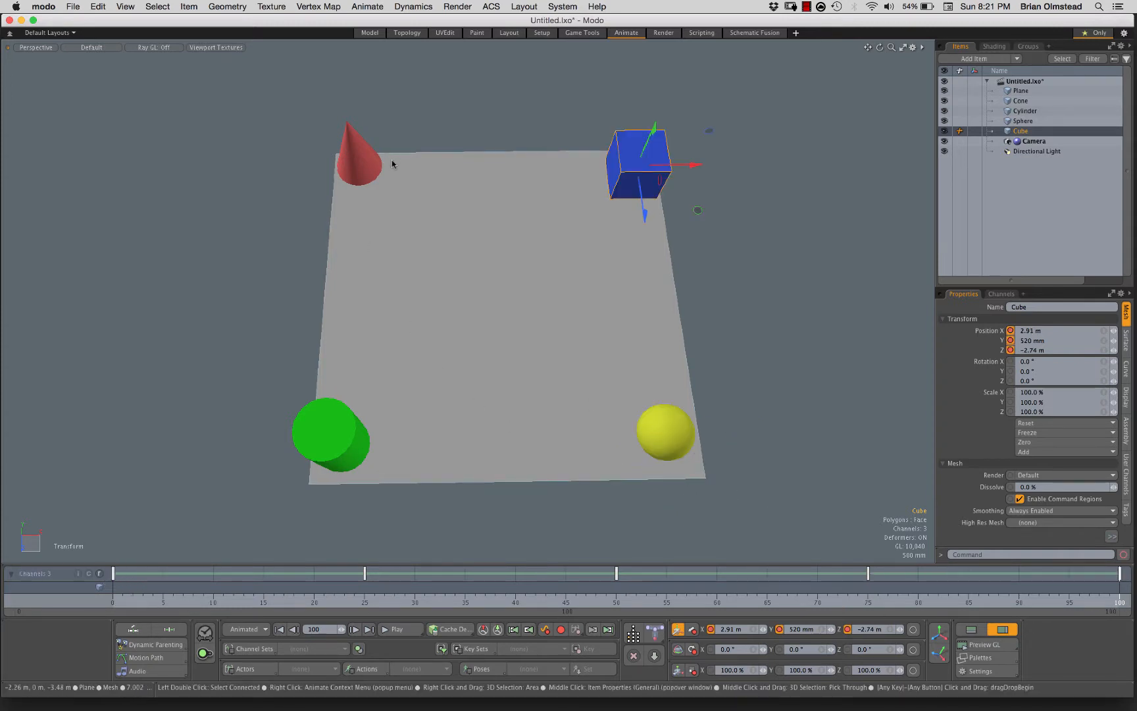
Key the Cone's position at frame 0, and at frame 25 move it to the Cylinder's corner at Z 2.79 m.
left_click(365, 157)
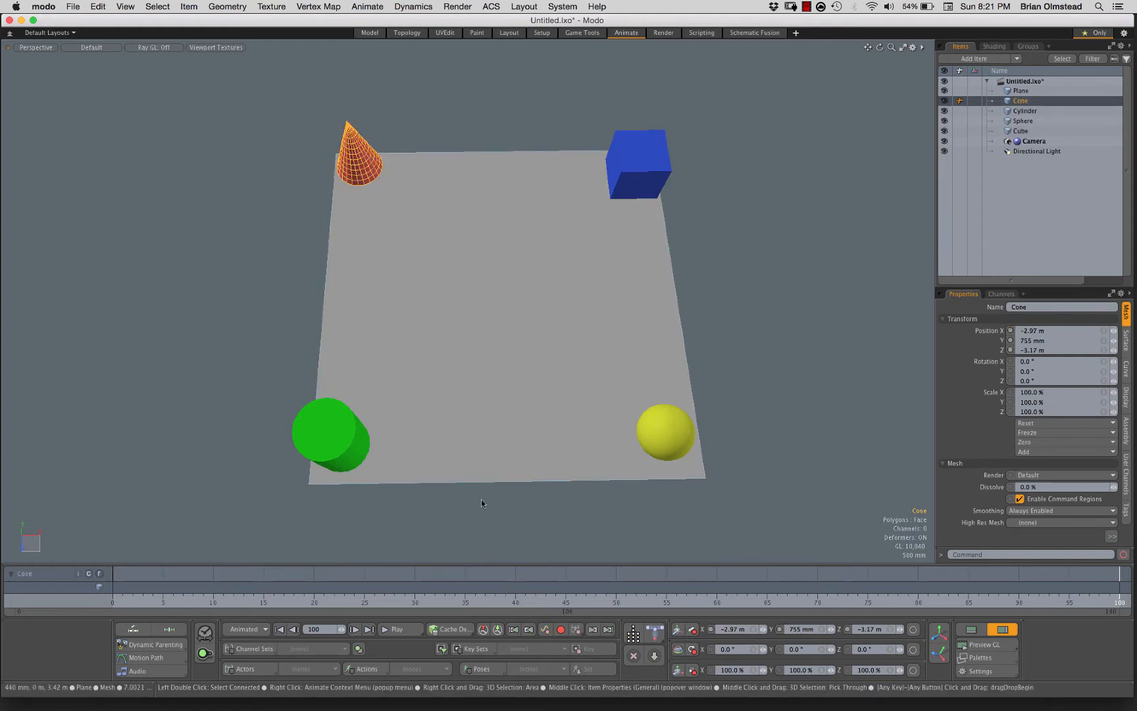
key("w")
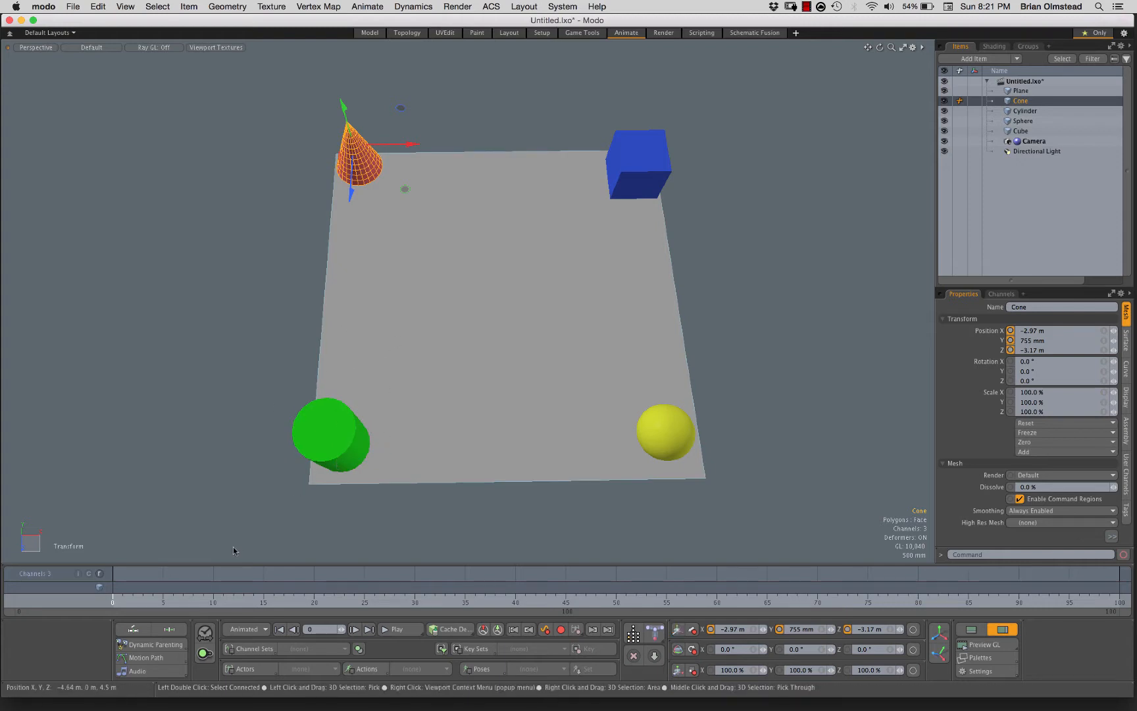
left_click(365, 602)
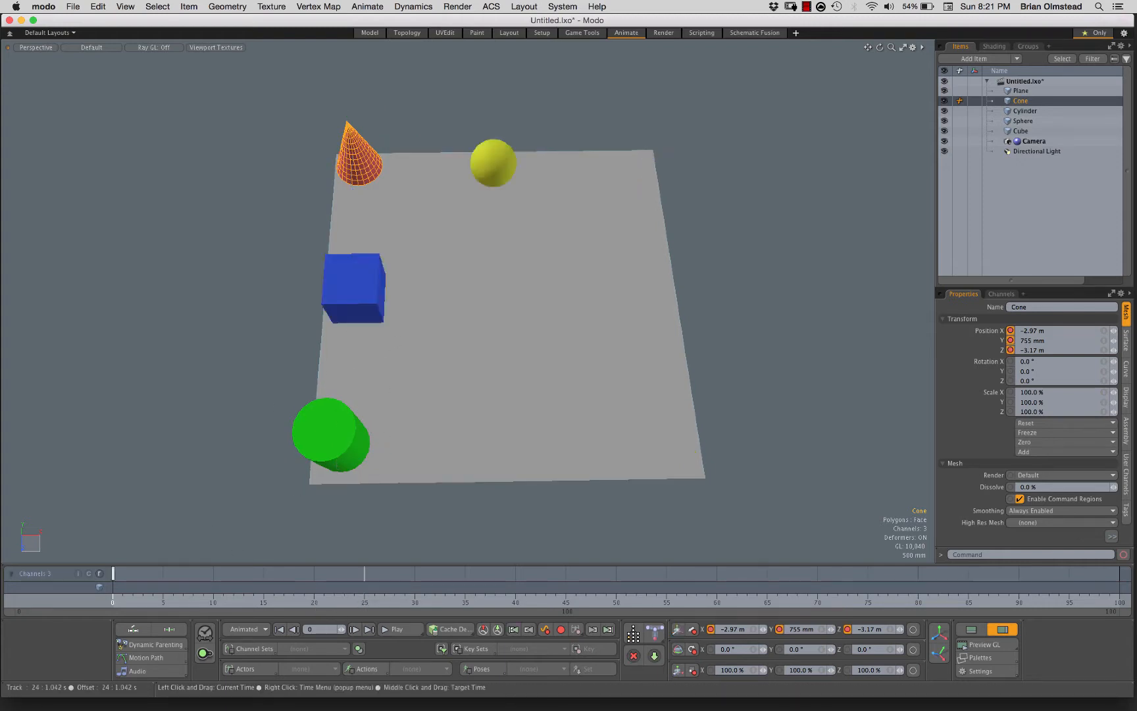
key("y")
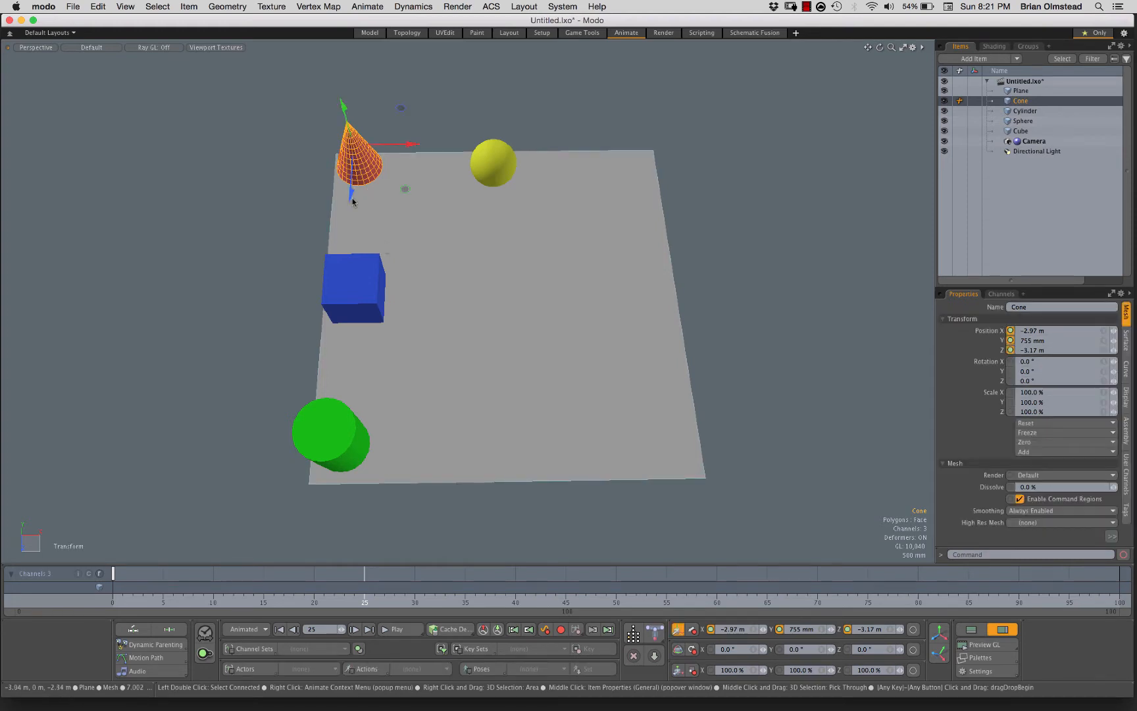
left_click_drag(352, 202, 329, 514)
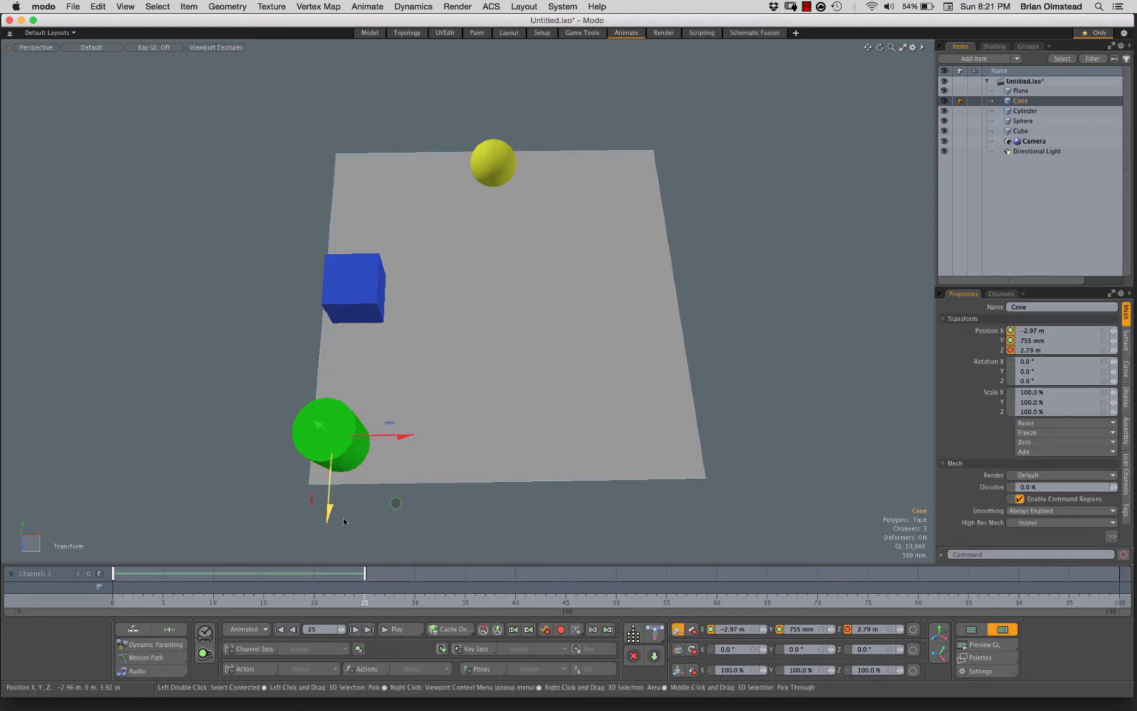
Move the Cone to the Sphere's corner at X 2.71 m at frame 45, and shift that key to frame 50.
left_click_drag(540, 614, 565, 613)
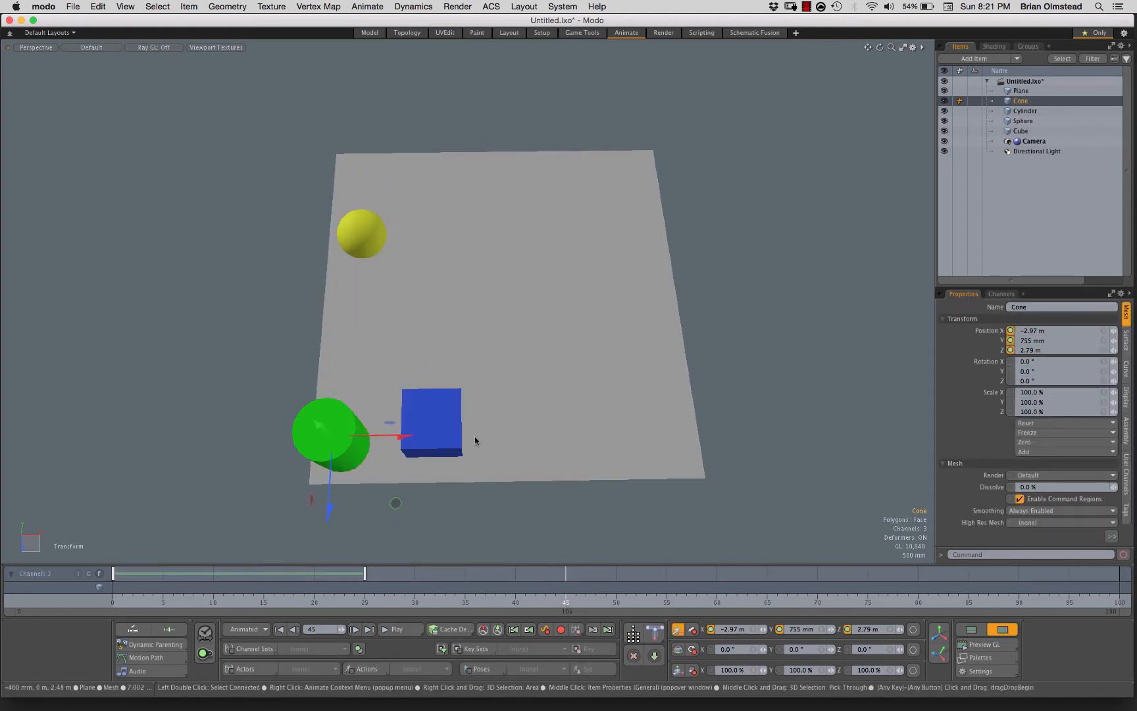
left_click_drag(402, 436, 735, 435)
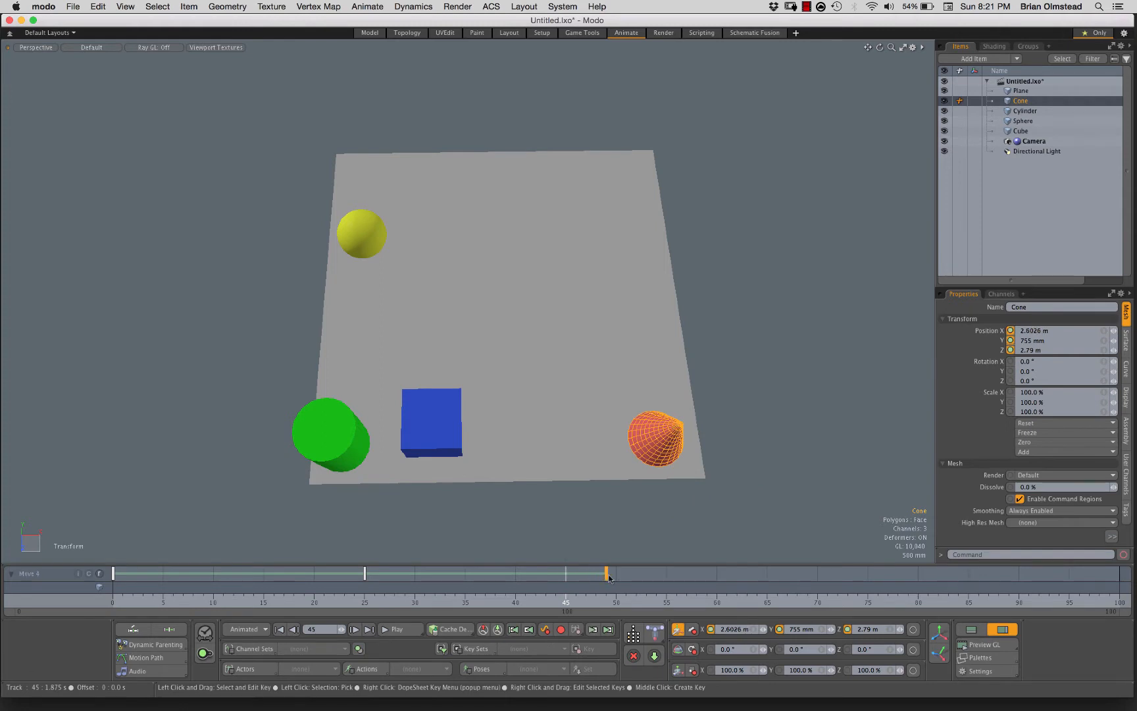
left_click_drag(612, 579, 615, 578)
Move the Cone to the Cube's corner at Z -2.87 m at frame 75, and restore its frame 0 position at frame 100.
left_click(867, 602)
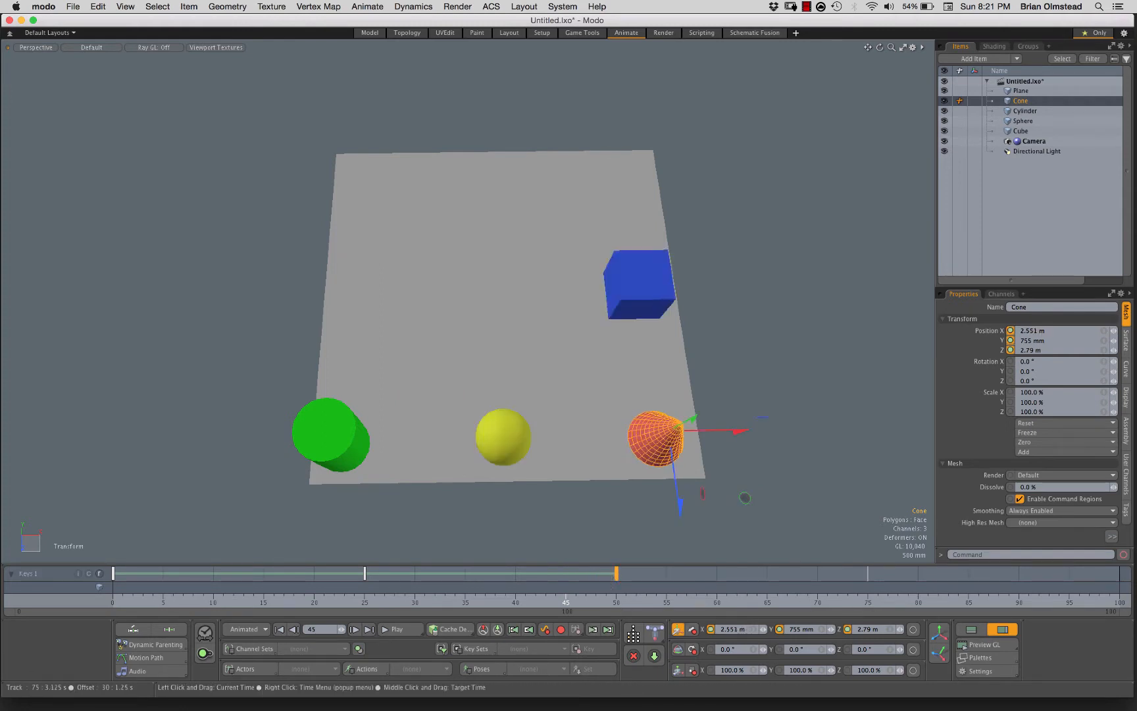
left_click_drag(680, 508, 637, 204)
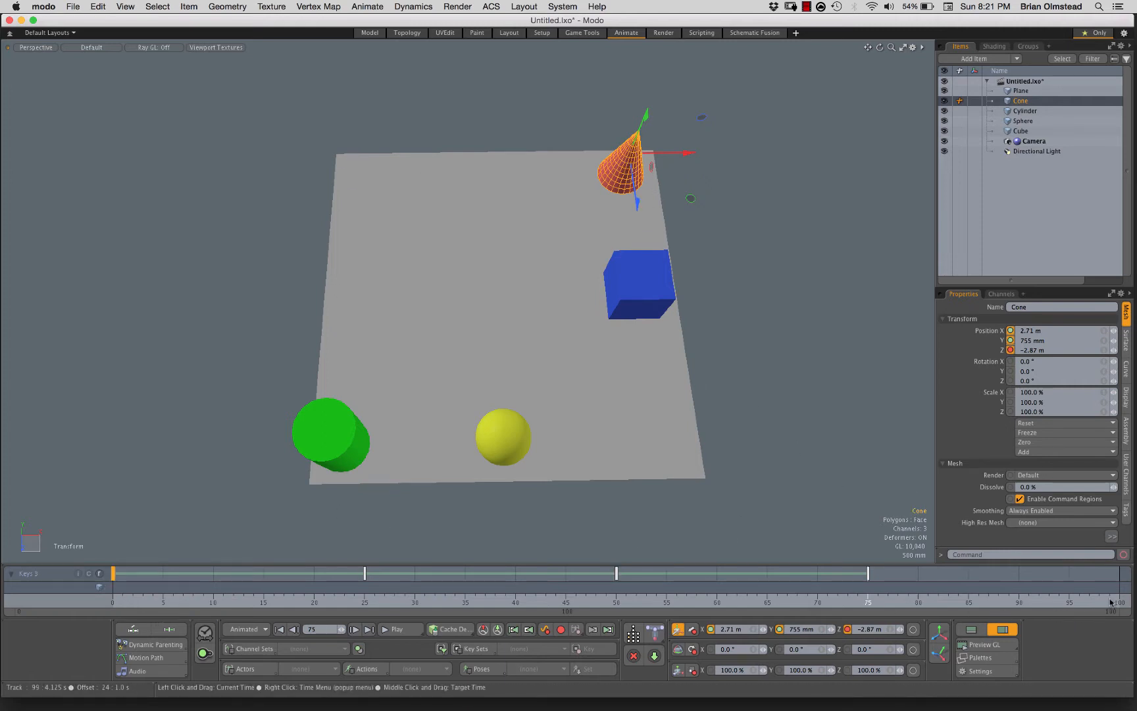
left_click_drag(1111, 600, 1118, 602)
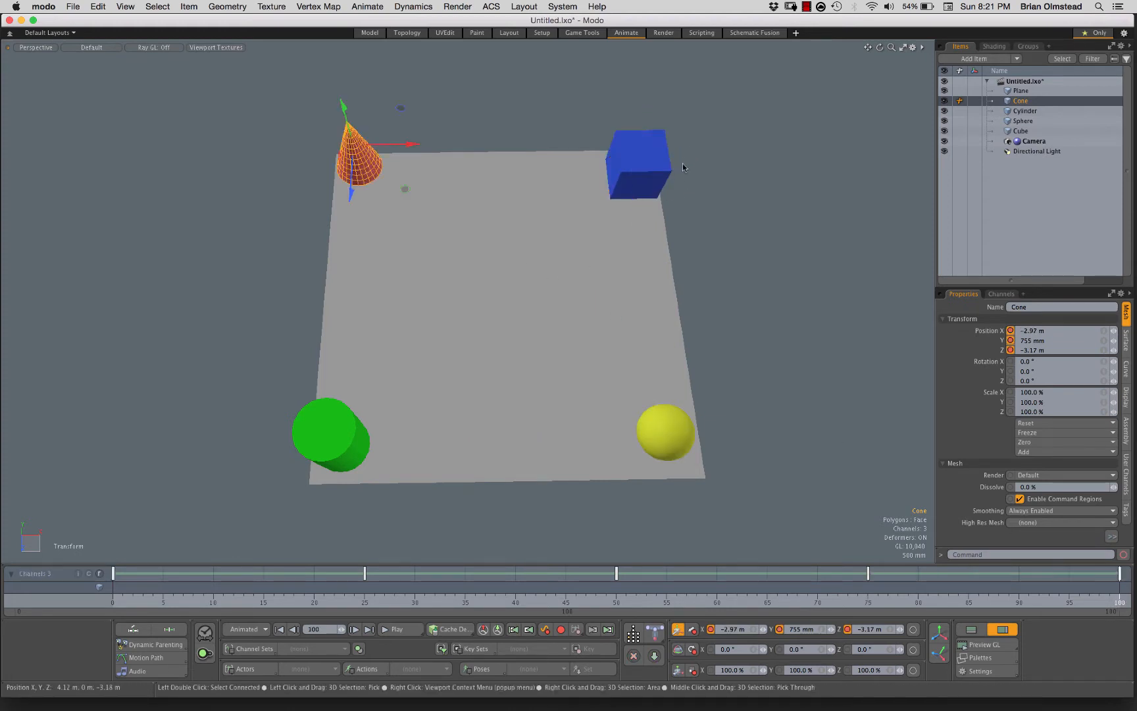
Key the Cylinder's starting position at frame 0 and again at frame 100.
left_click_drag(124, 601, 112, 601)
left_click(327, 460)
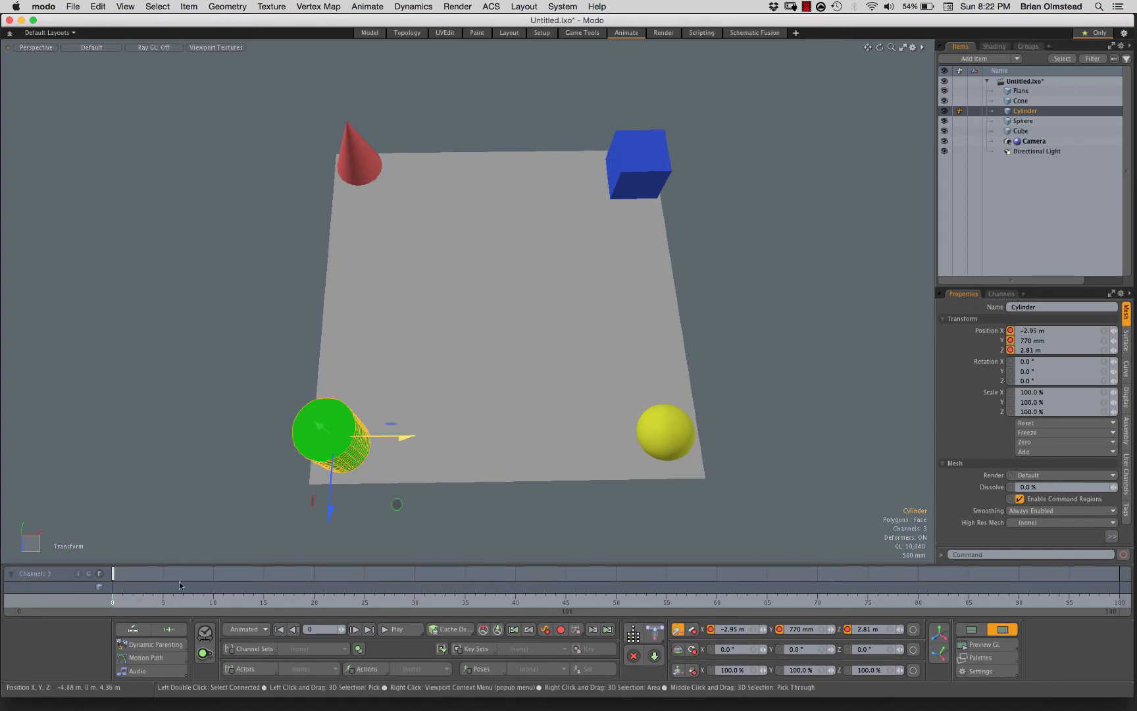
left_click_drag(127, 607, 1133, 604)
key("s")
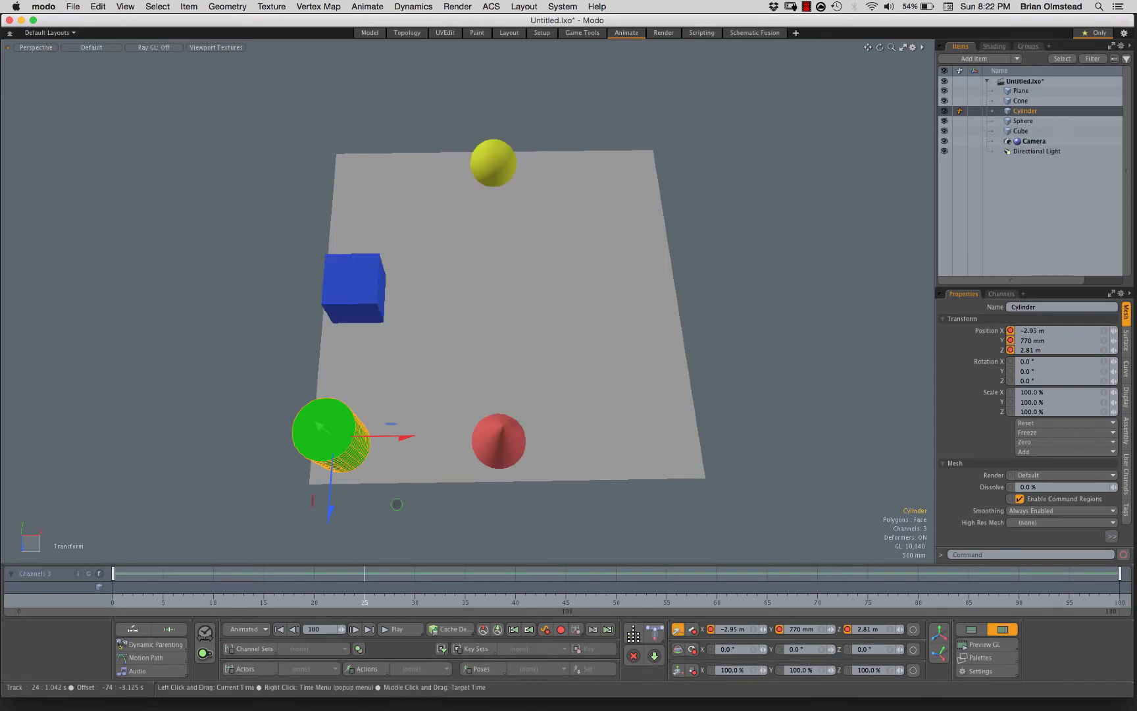
Move the Cylinder to the Sphere's corner at X 2.71 m at frame 25 and to X 2.66 m, Z -2.6 m at frame 50.
left_click(368, 603)
left_click_drag(402, 436, 760, 433)
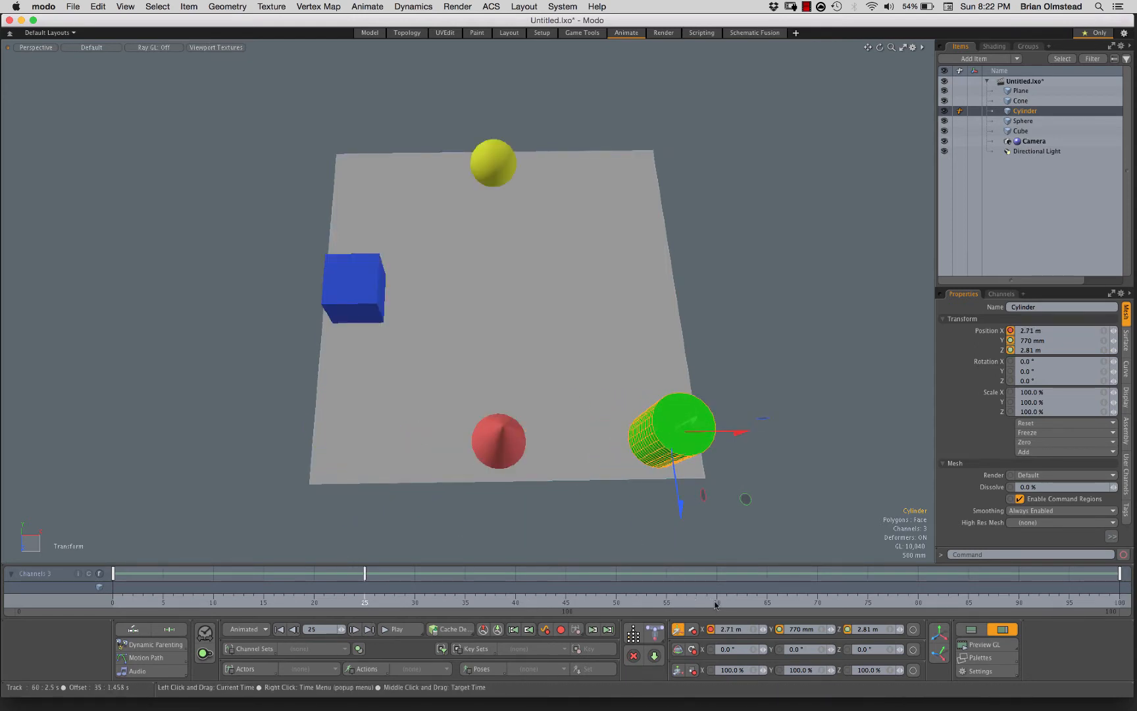
left_click(616, 603)
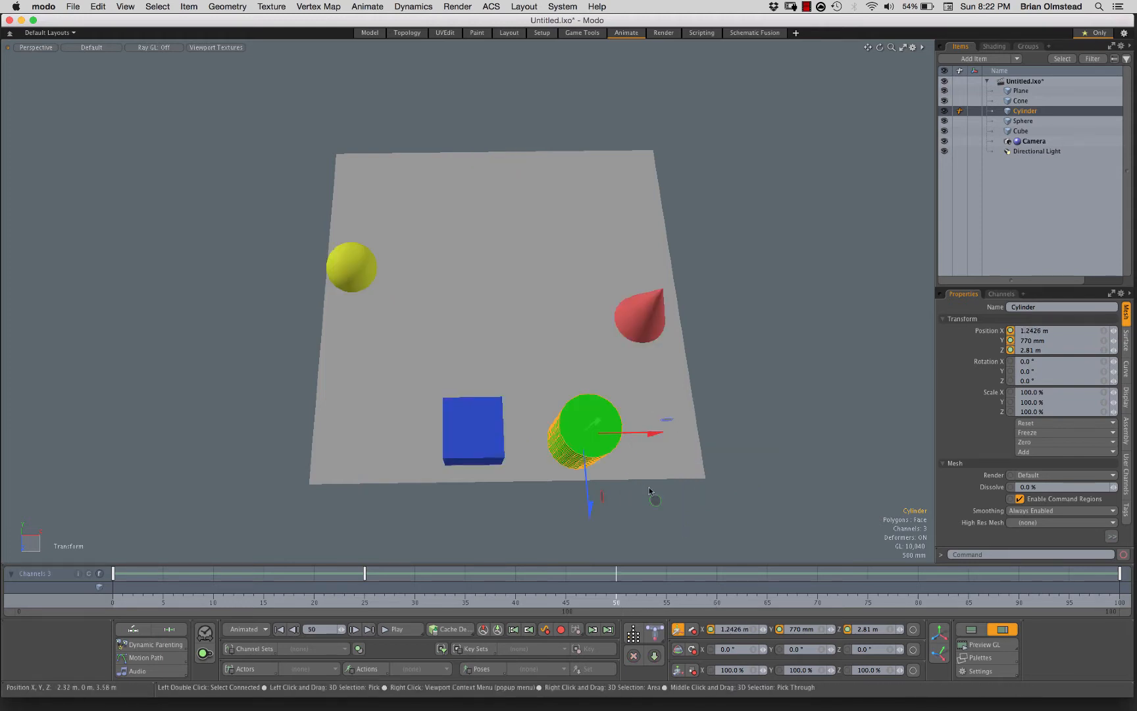
left_click_drag(656, 503, 690, 209)
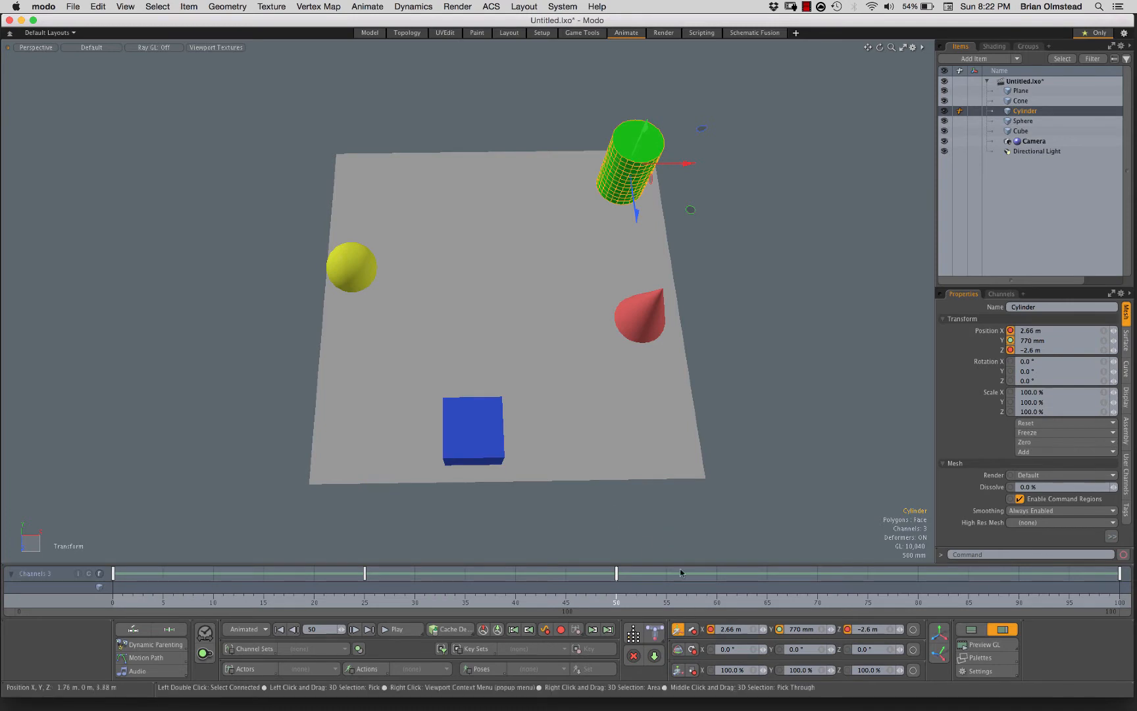
Move the Cylinder to the Cone's corner at X -2.82 m, Z -2.84 m at frame 75.
left_click(869, 603)
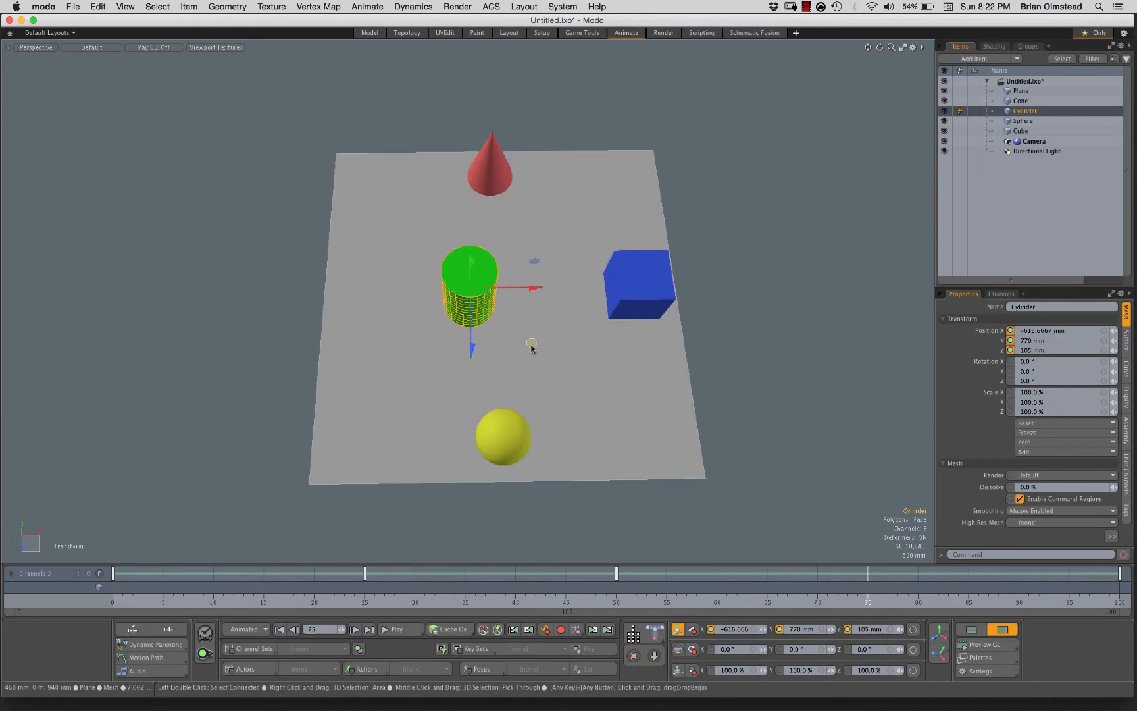
left_click_drag(532, 343, 411, 203)
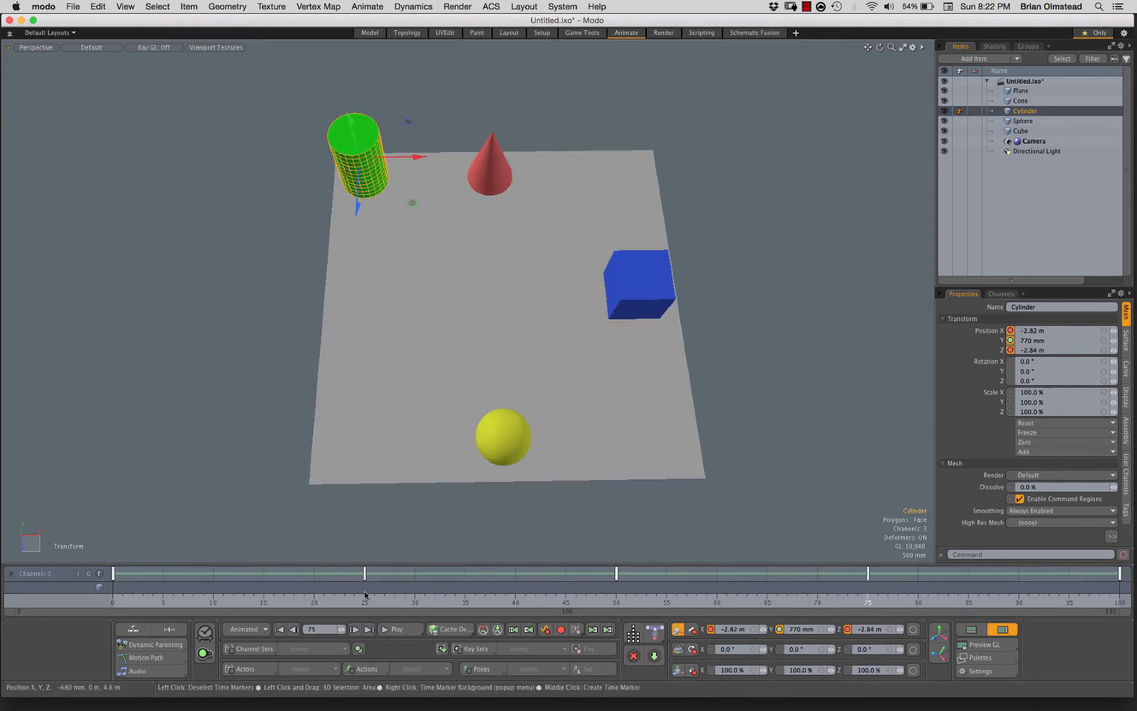
Deselect the Cylinder, play the animation of all four items around the plane, and stop it.
left_click(281, 508)
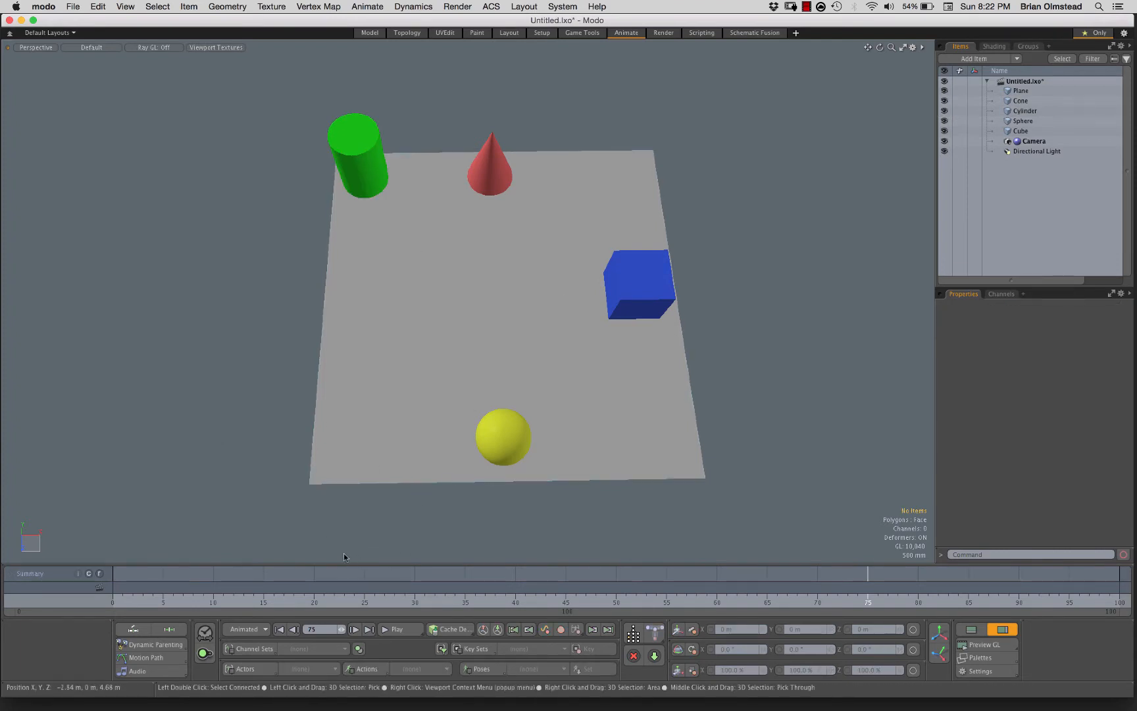
left_click(398, 629)
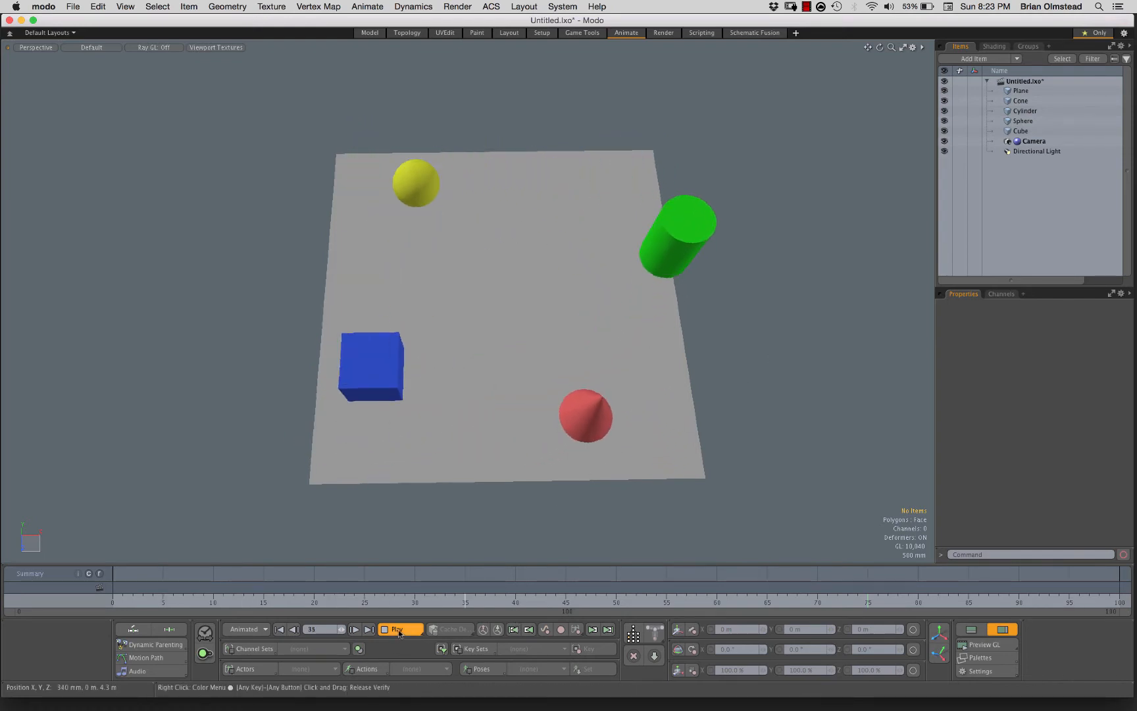
key("space")
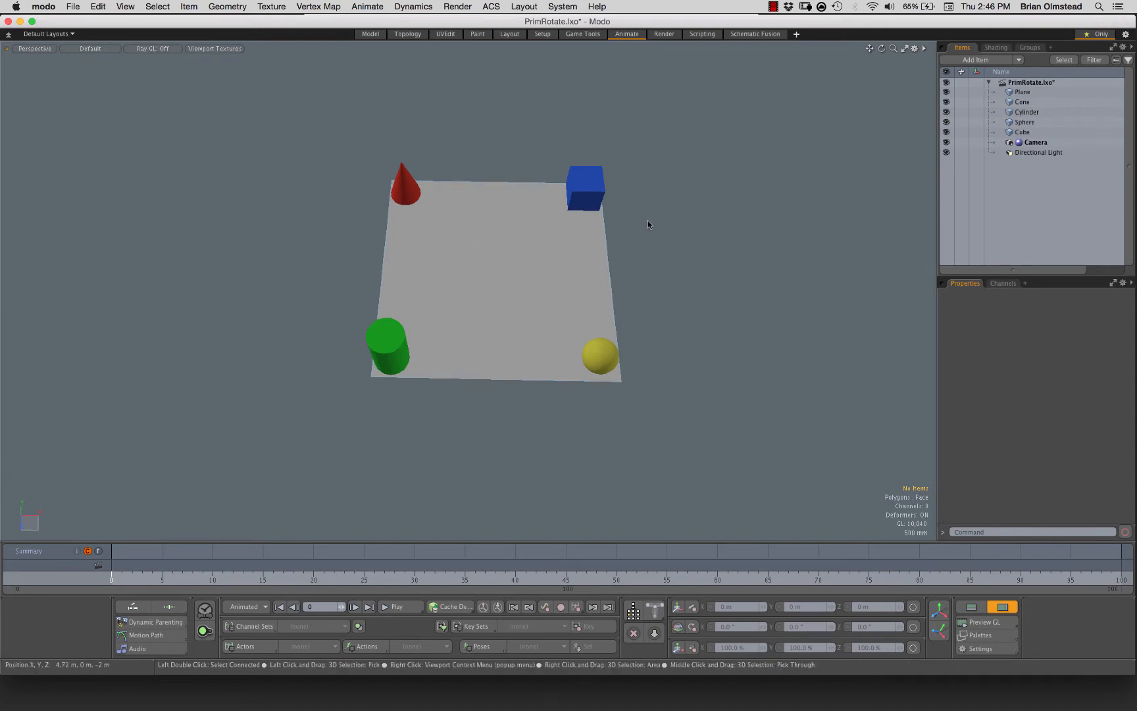
Save the PrimRotate.lxo scene.
mouse_move(511, 346)
left_mouse_down("alt")
mouse_move(505, 335)
mouse_move(517, 370)
left_mouse_up("alt")
scroll(518, 338, "up", 2)
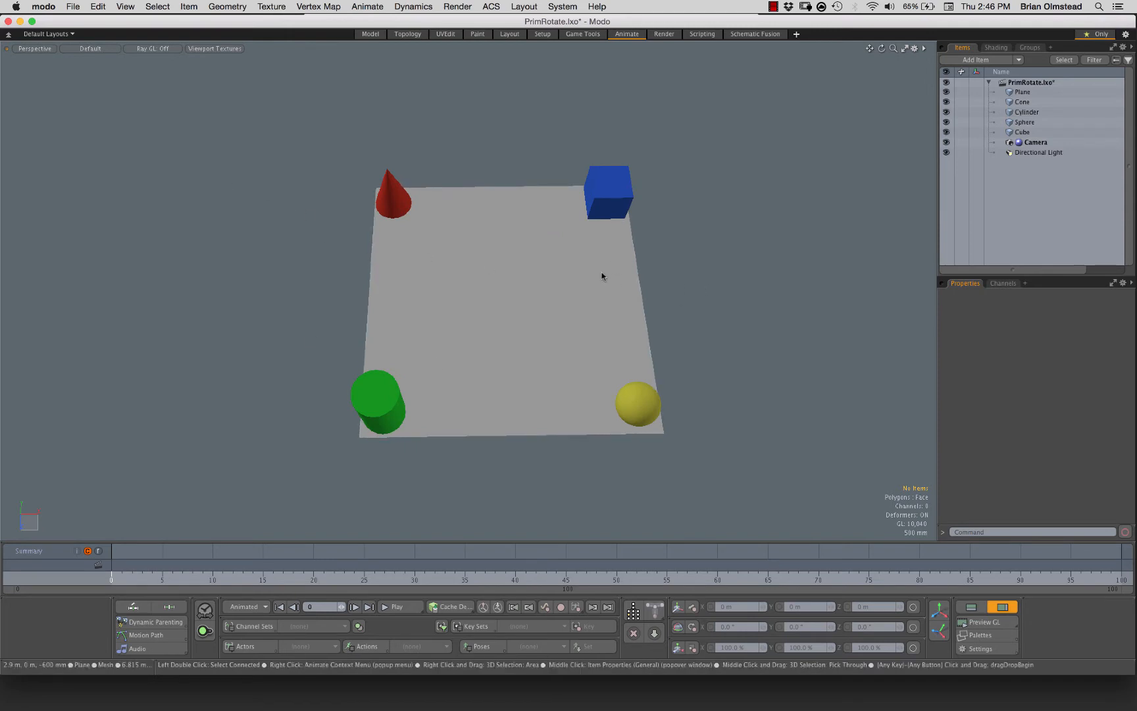
left_click(73, 6)
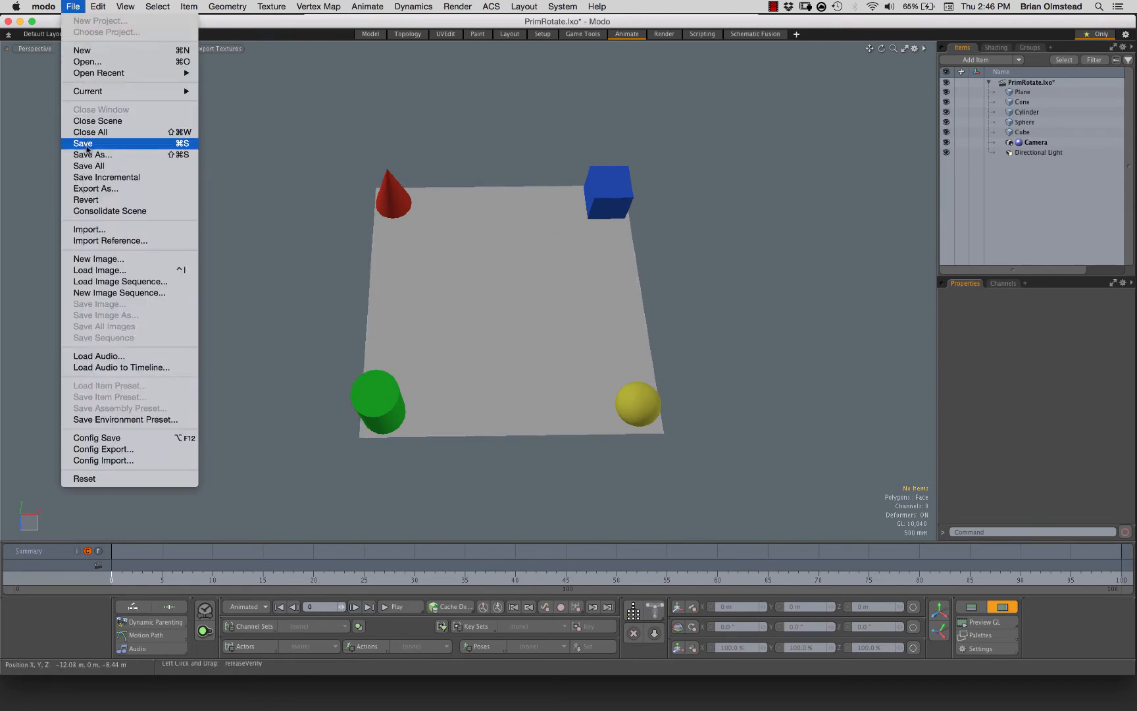
left_click(418, 373)
key("super+s")
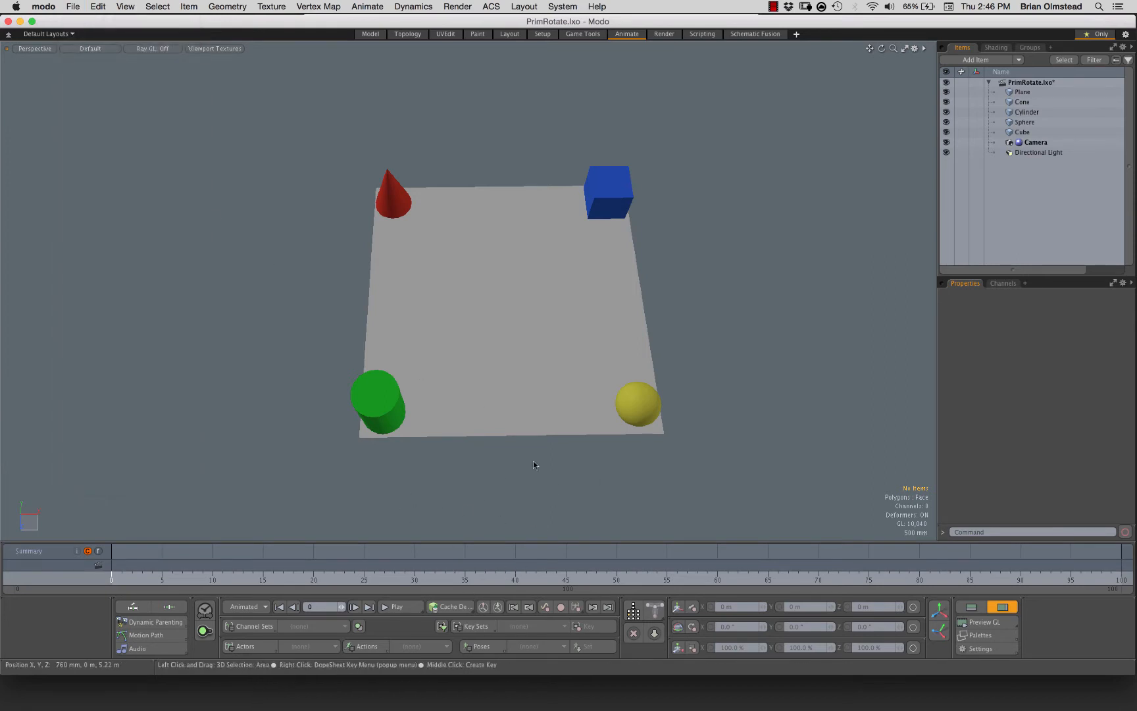
left_click(73, 7)
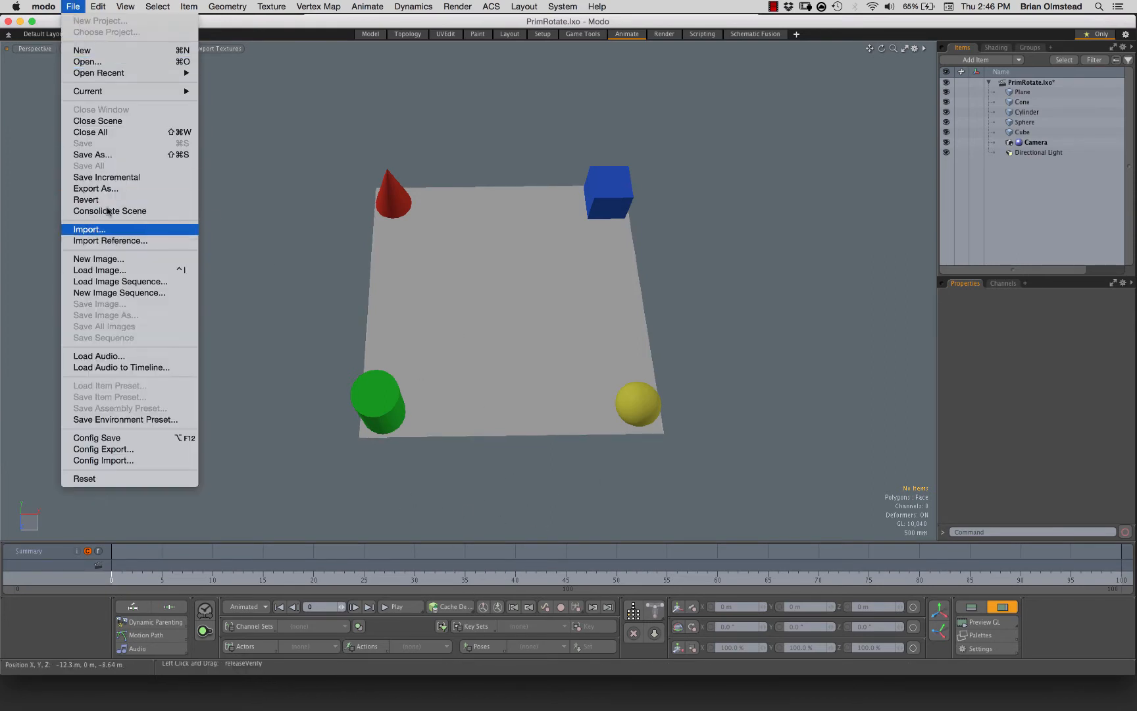
left_click(571, 481)
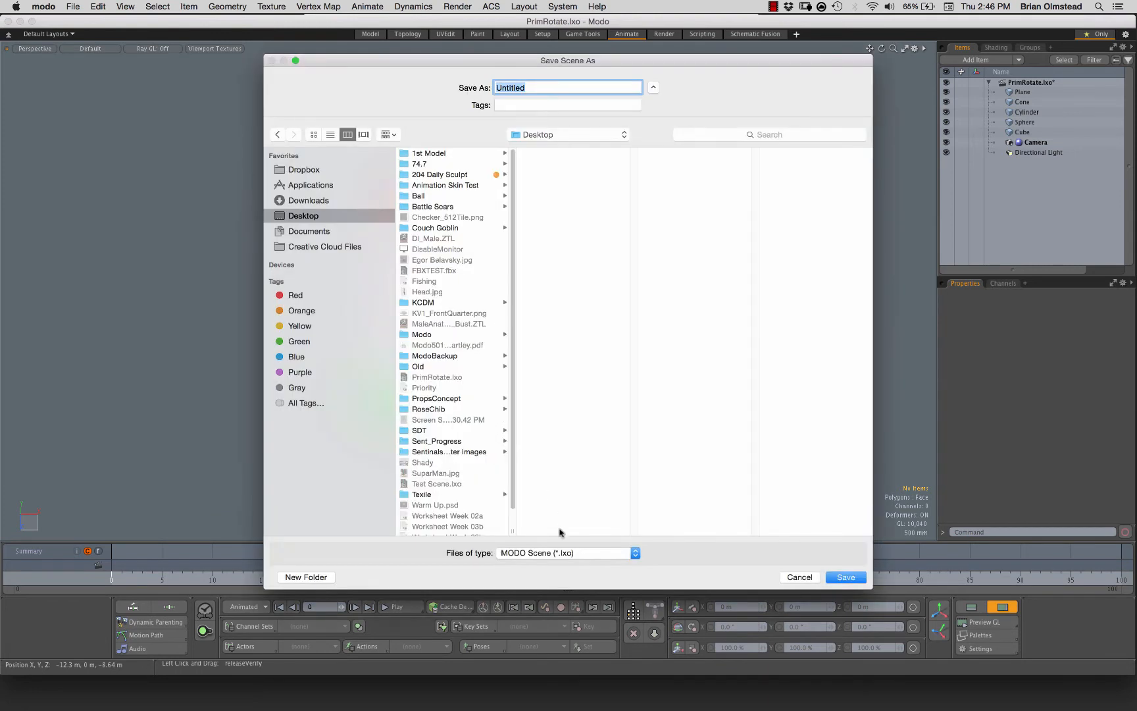
left_click(553, 556)
left_click(698, 568)
left_click(800, 577)
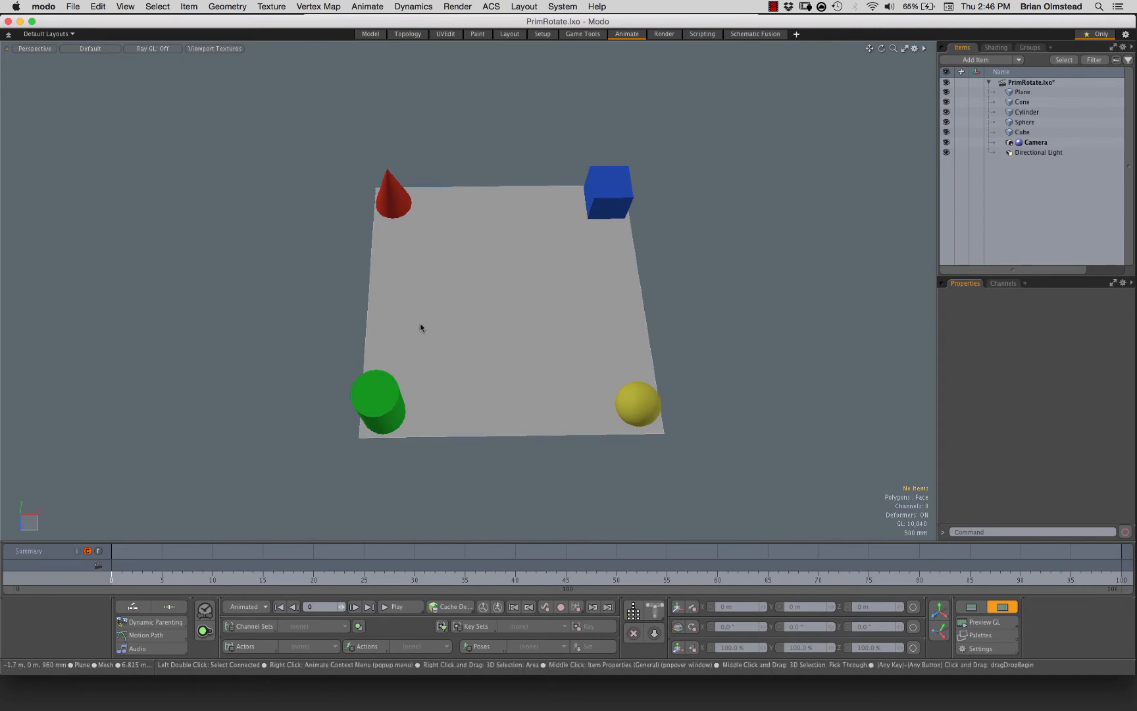
Review the file formats available for saving the scene under a new name, and leave without saving.
left_click(72, 8)
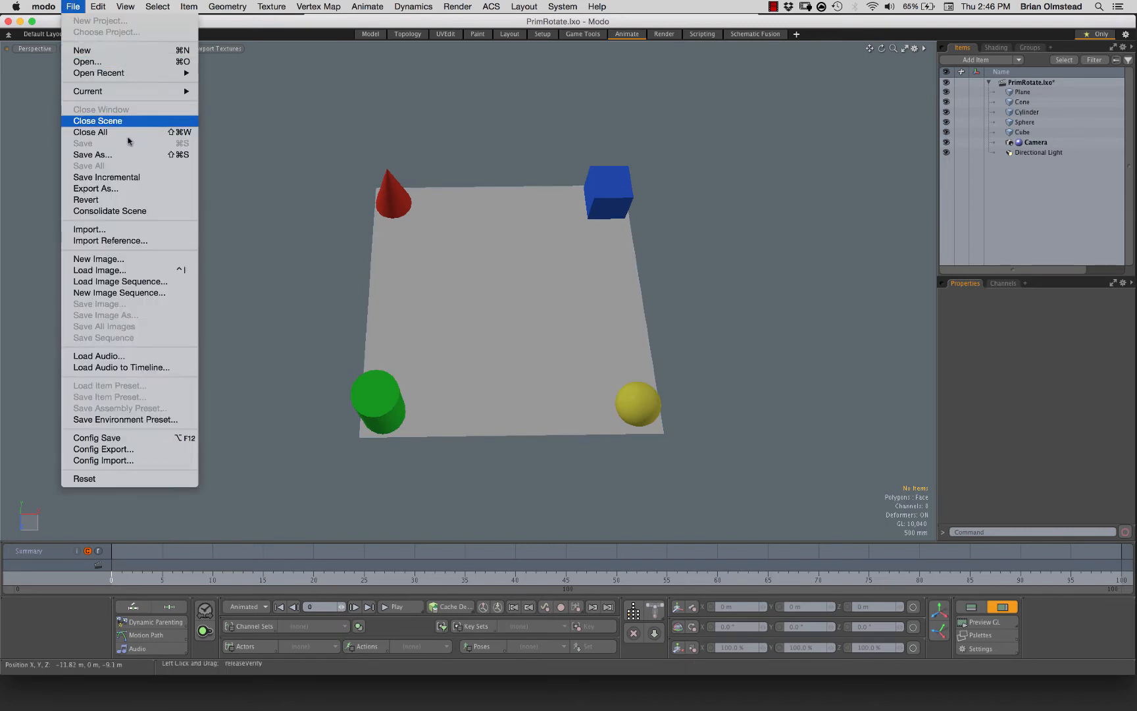
left_click(113, 158)
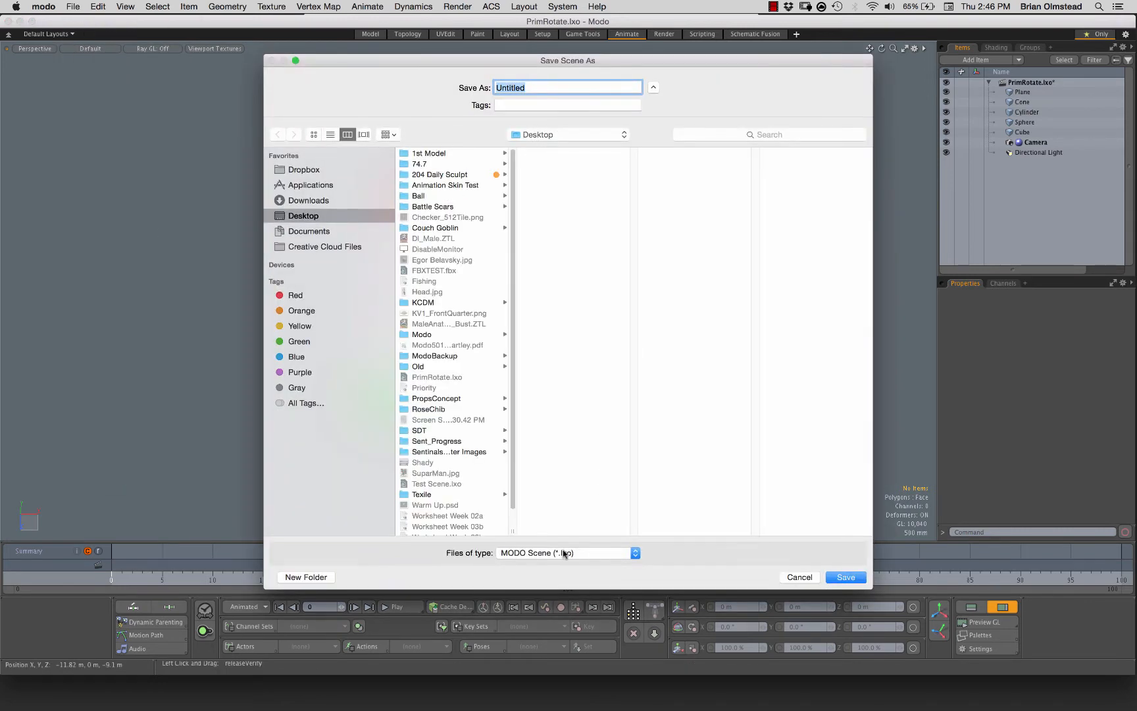
left_click(565, 552)
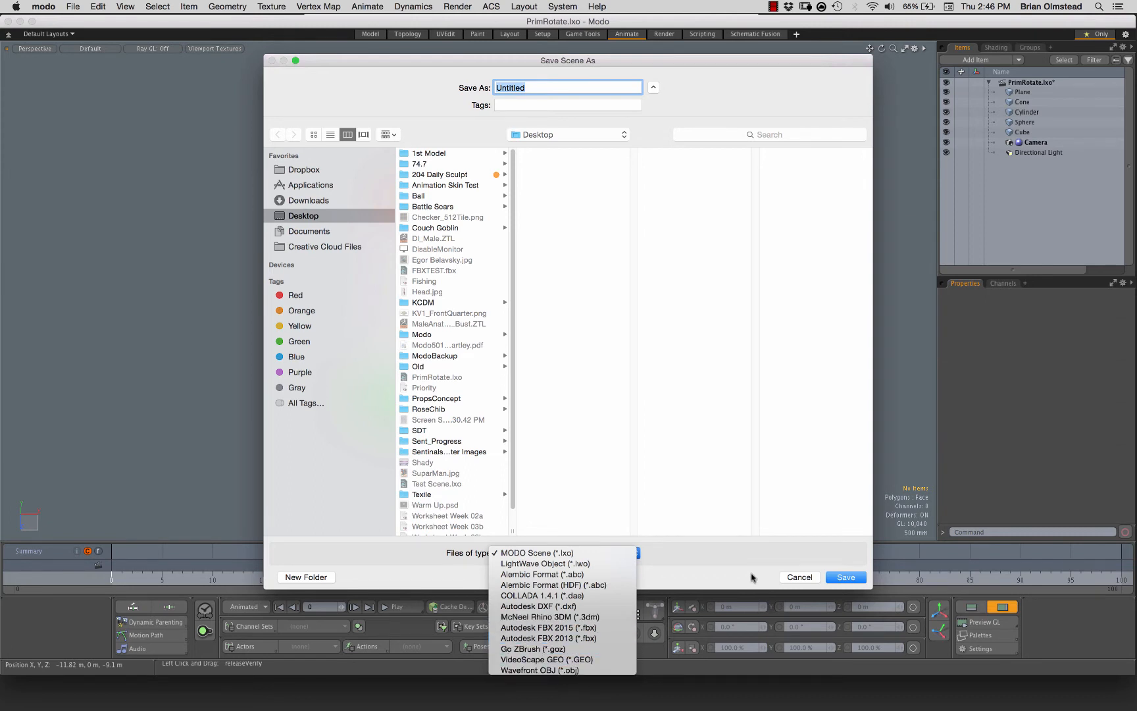
left_click(755, 578)
left_click(628, 555)
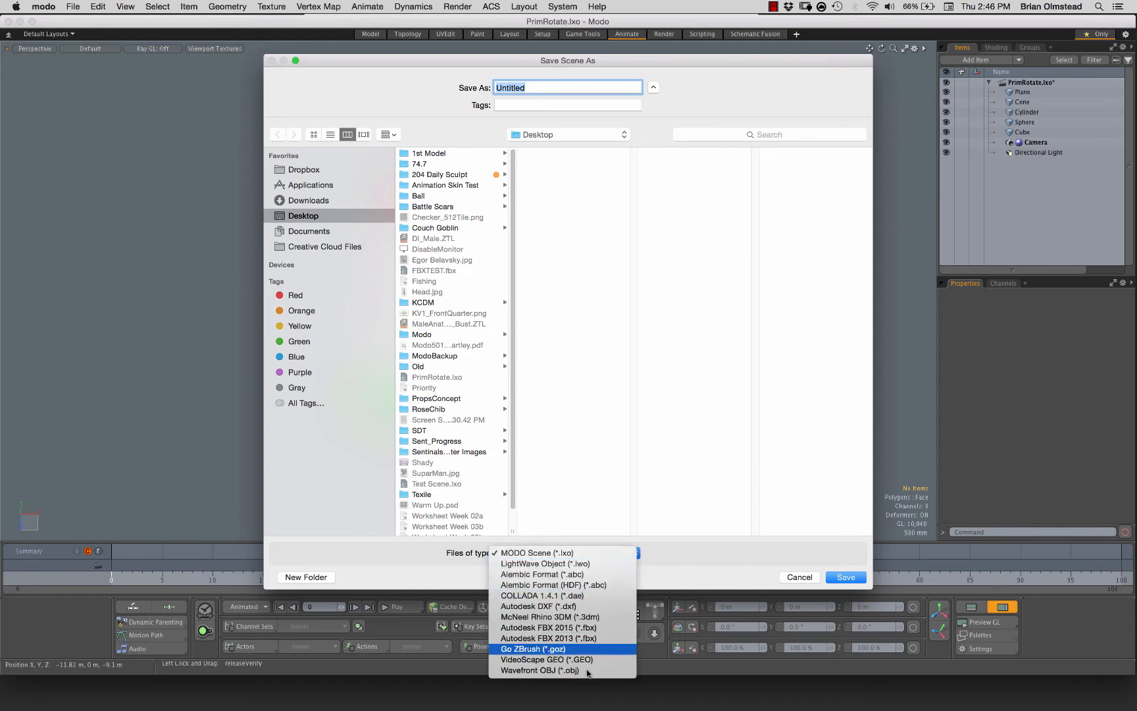
left_click(753, 569)
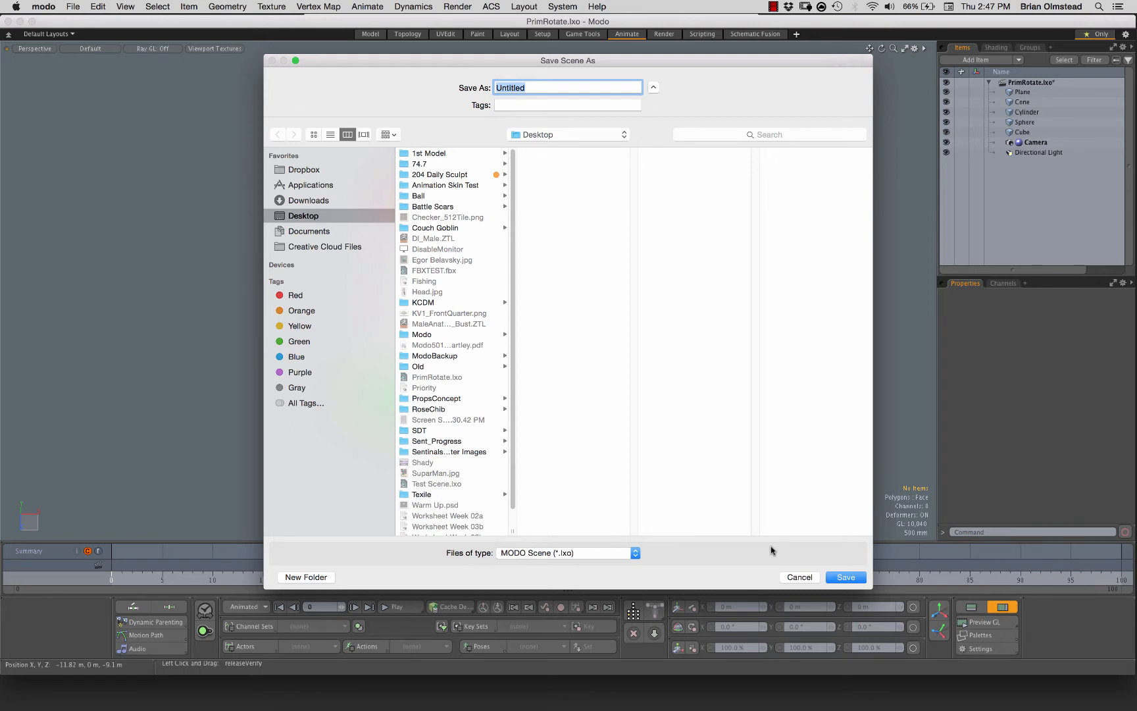
left_click(798, 578)
Play the animation of the four items around the plane, stop it, and return to frame 0.
left_click_drag(718, 356, 552, 358, "alt")
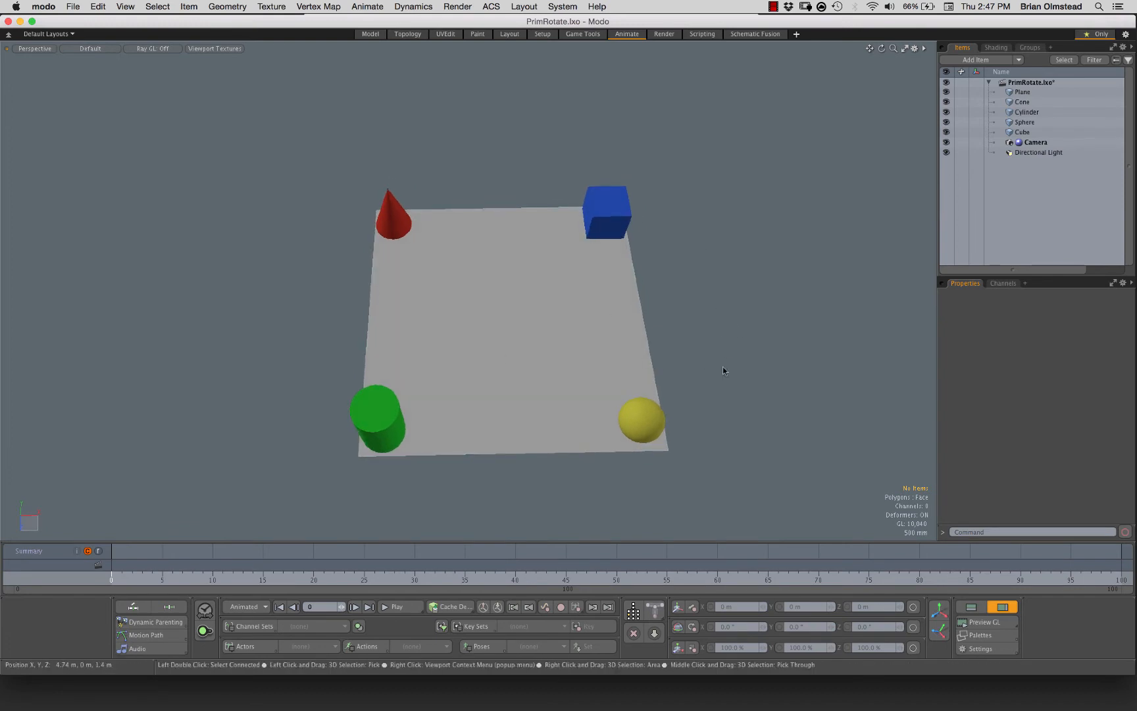
left_click_drag(700, 391, 699, 352, "alt")
scroll(699, 351, "up", 2)
left_click_drag(504, 363, 528, 361, "alt+shift")
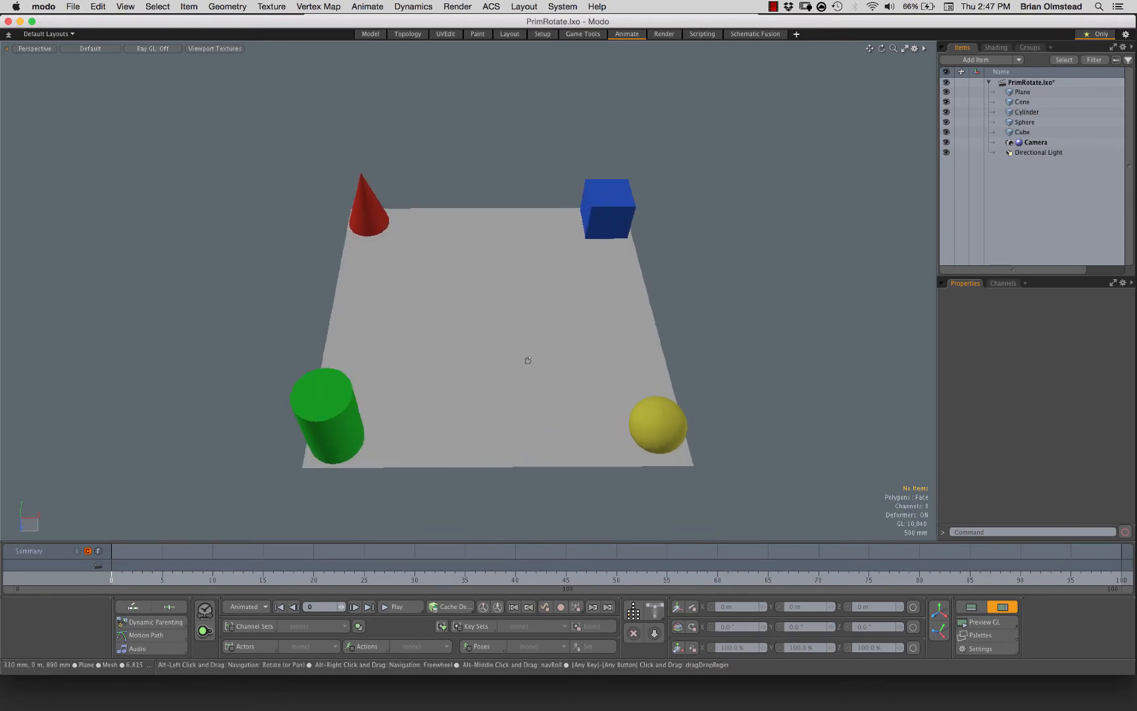
scroll(469, 380, "down", 1)
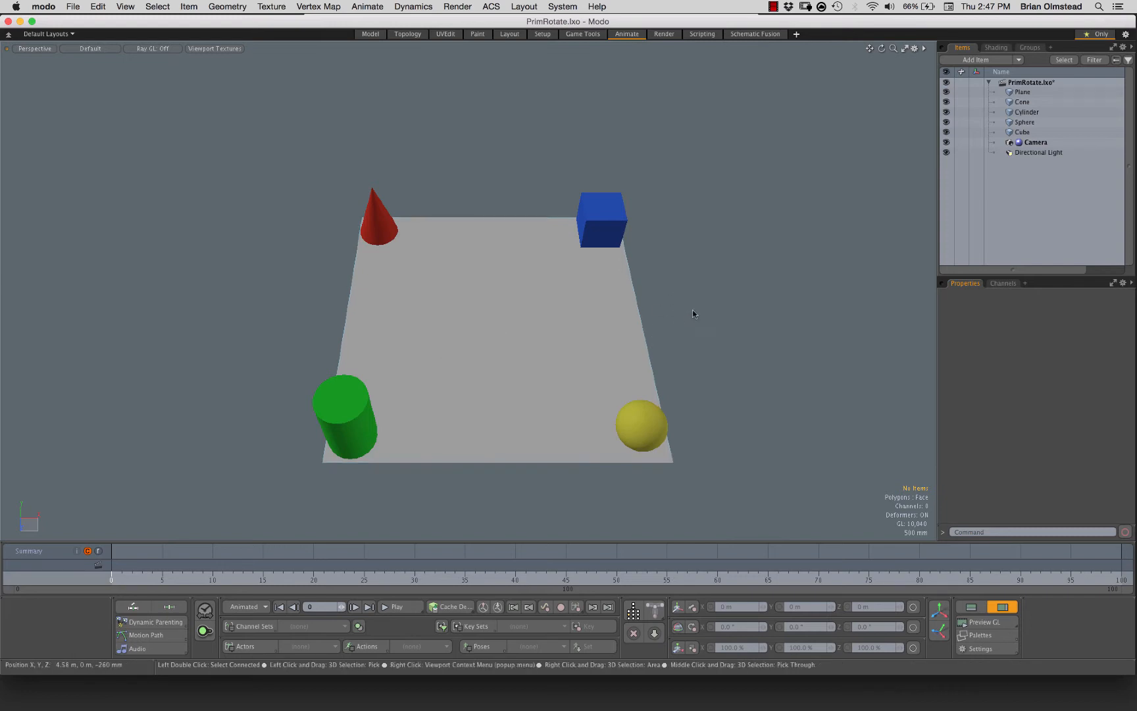
left_click_drag(692, 310, 695, 313, "alt")
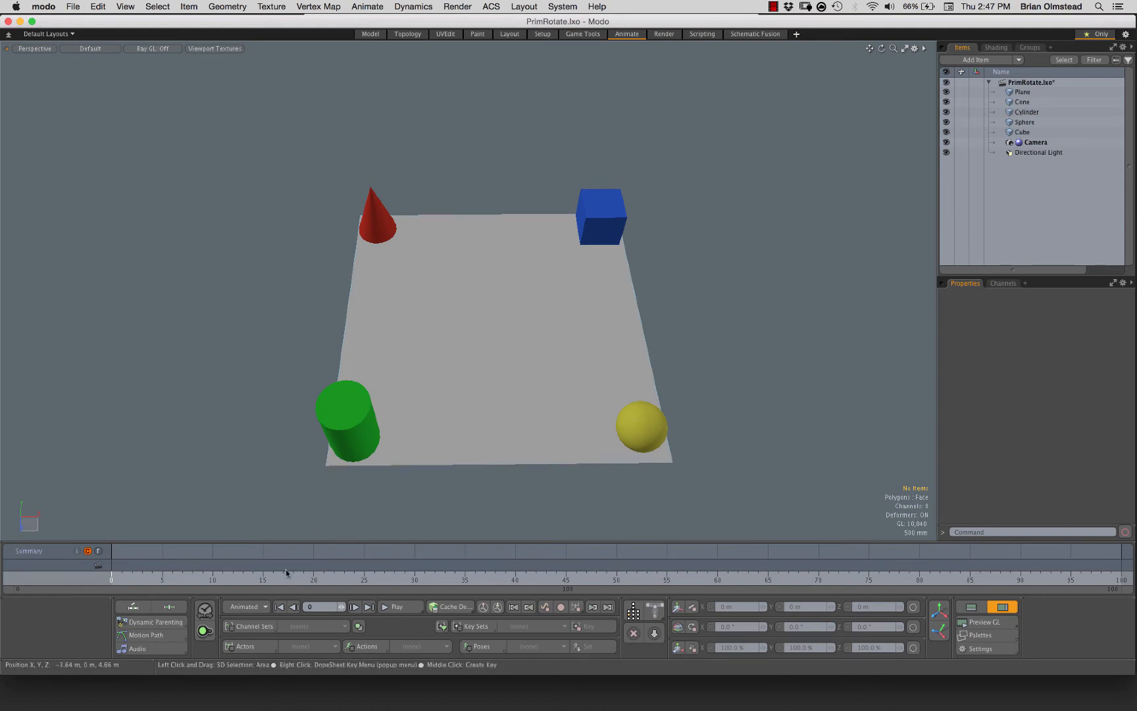
left_click(394, 606)
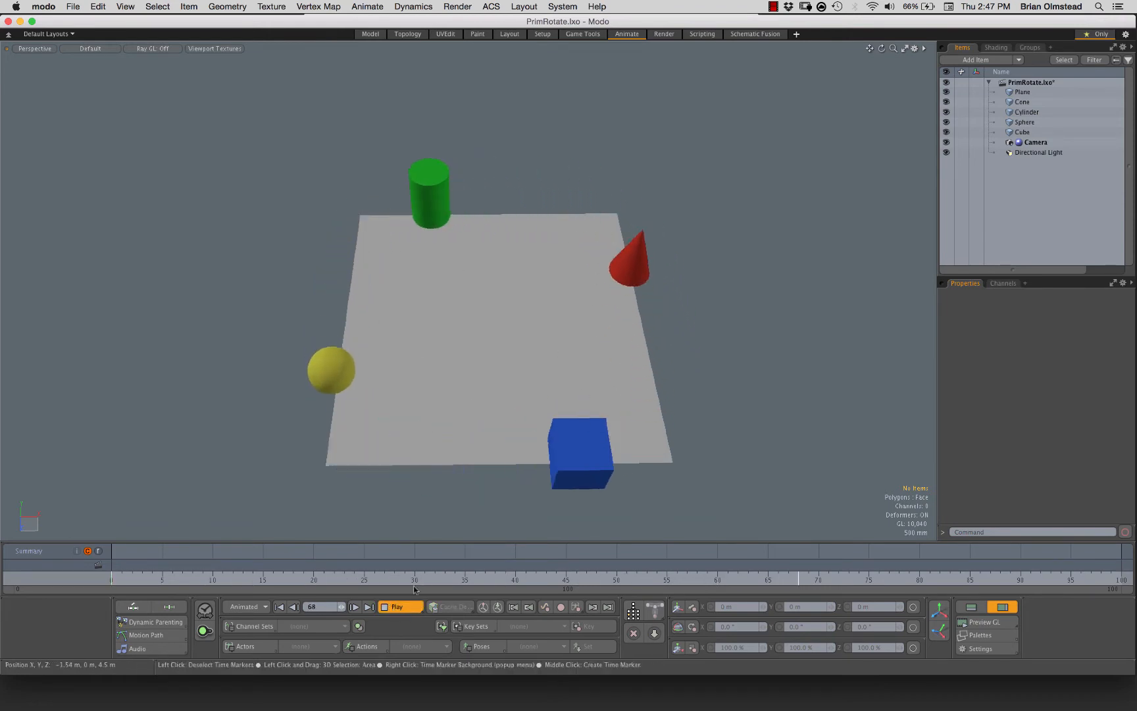
left_click(395, 609)
left_click(279, 606)
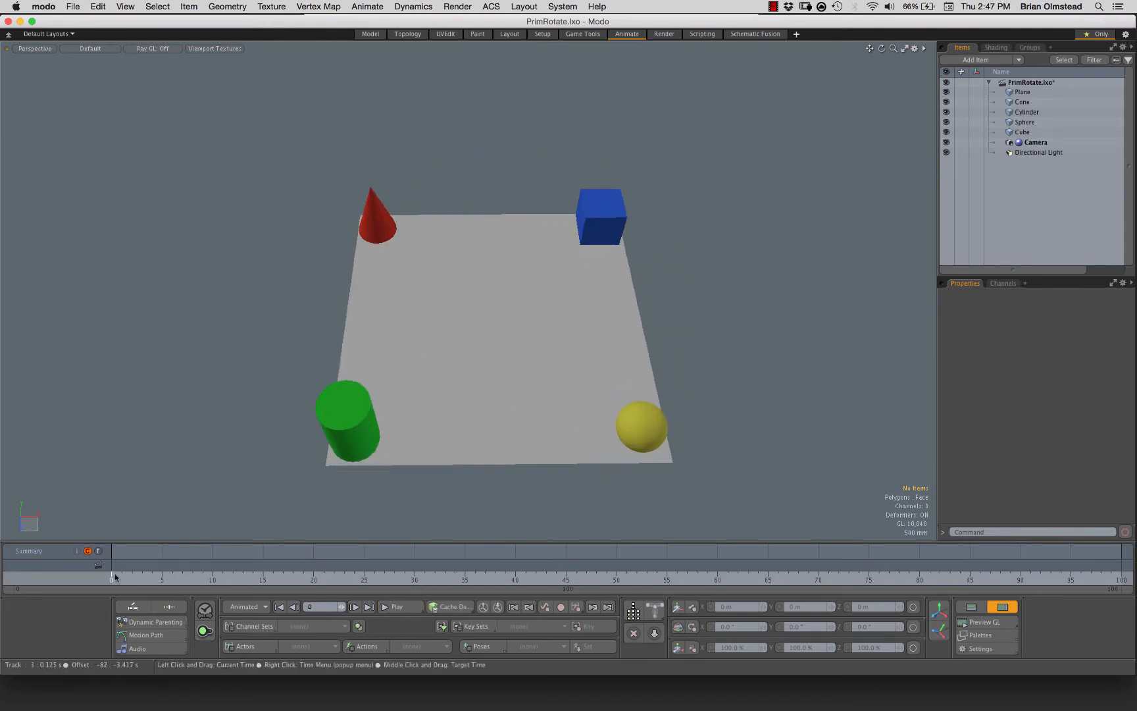
Frame the whole plane from a higher angle, preview the animation once more, and rewind to frame 0.
left_click_drag(512, 383, 472, 320, "alt")
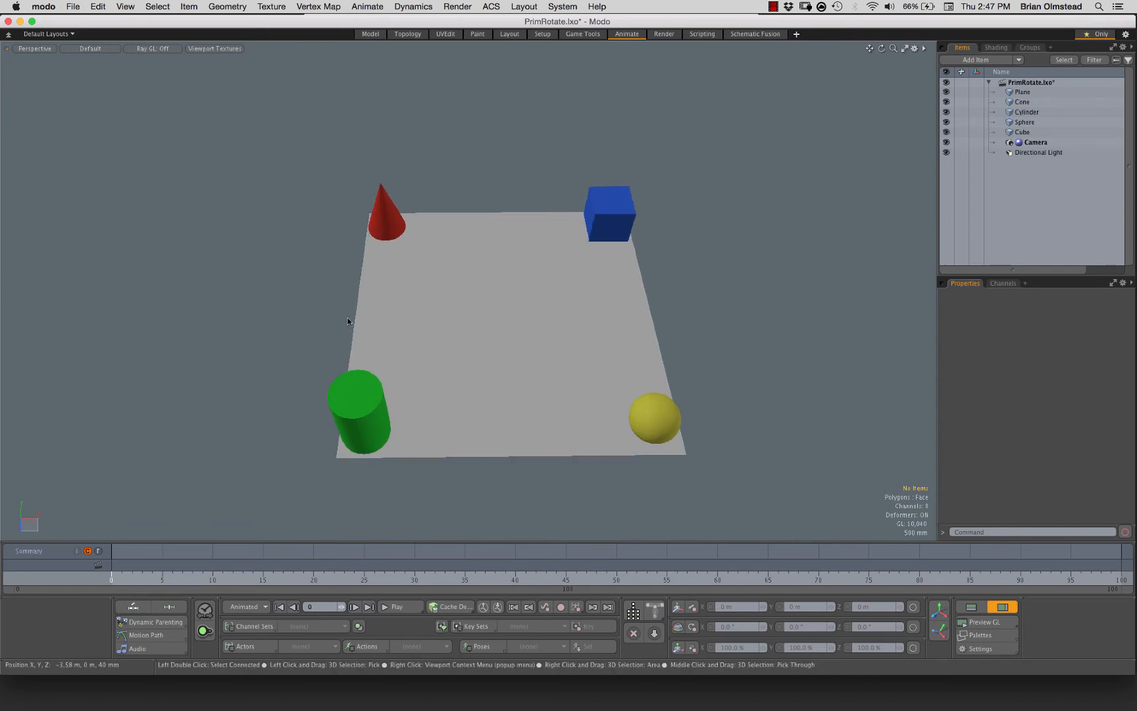
left_click_drag(464, 348, 427, 359, "alt")
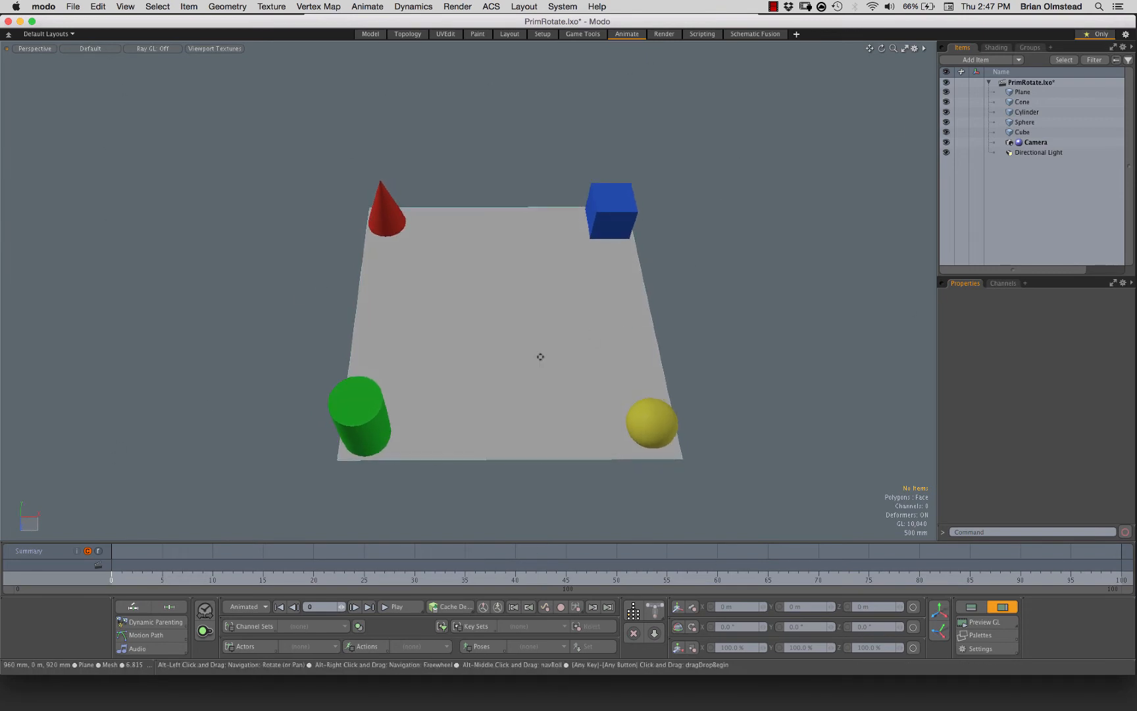
left_click_drag(539, 356, 480, 384, "alt")
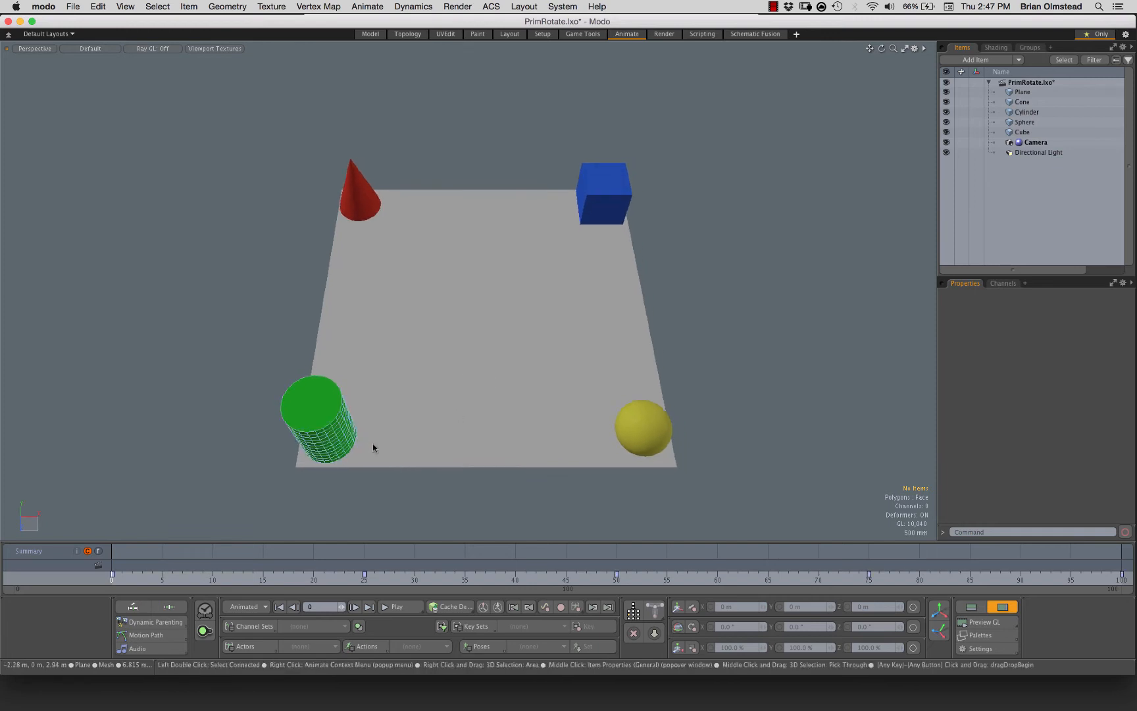
left_click(397, 606)
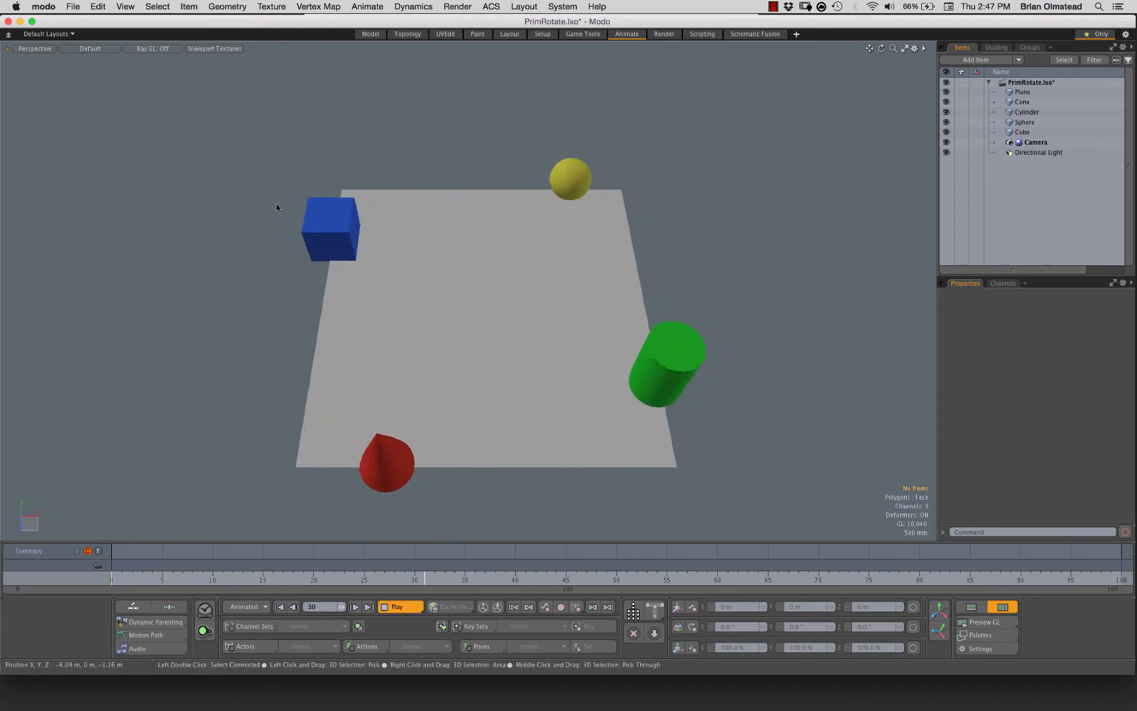
left_click(395, 607)
left_click(173, 577)
left_click_drag(173, 578, 111, 577)
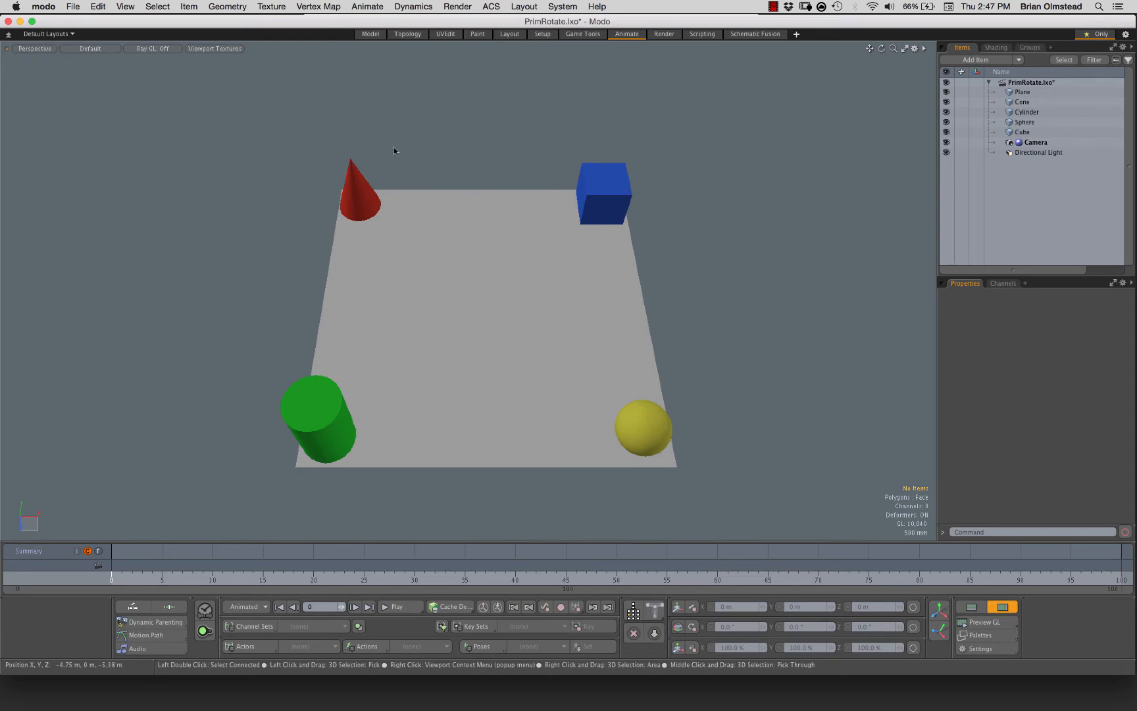
Record the OpenGL viewport to an Express Quicktime (*.mov) movie named BallBounce_MyName on the Desktop, replacing the existing file.
right_click(125, 279)
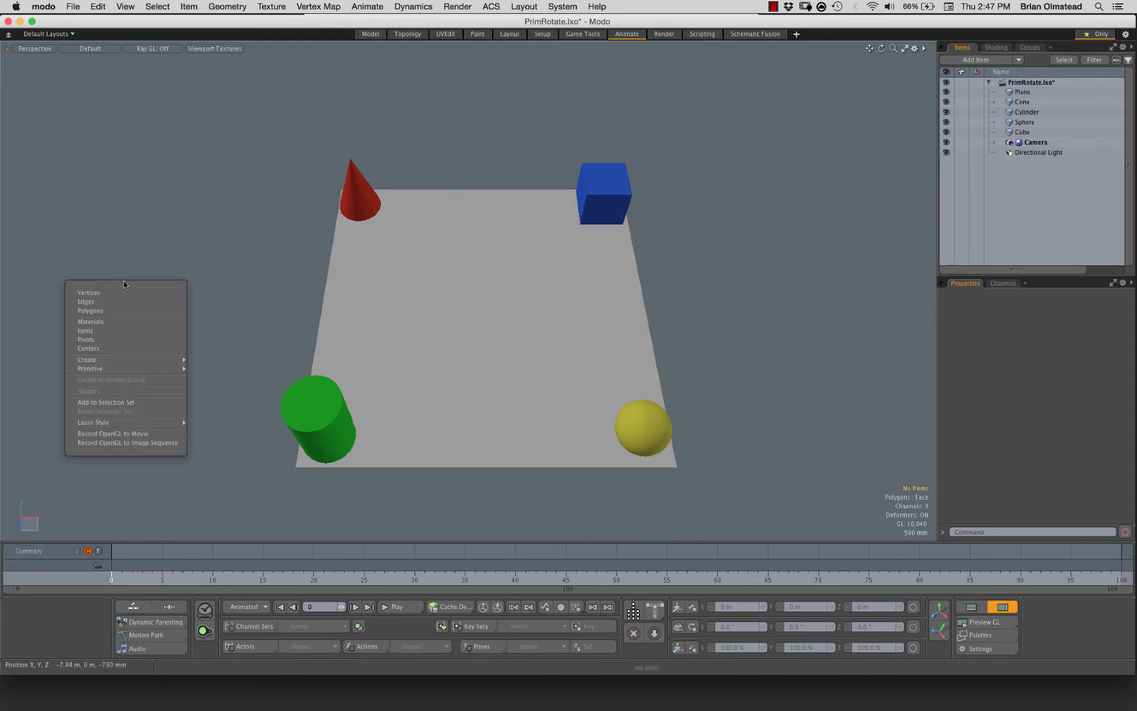
left_click(109, 434)
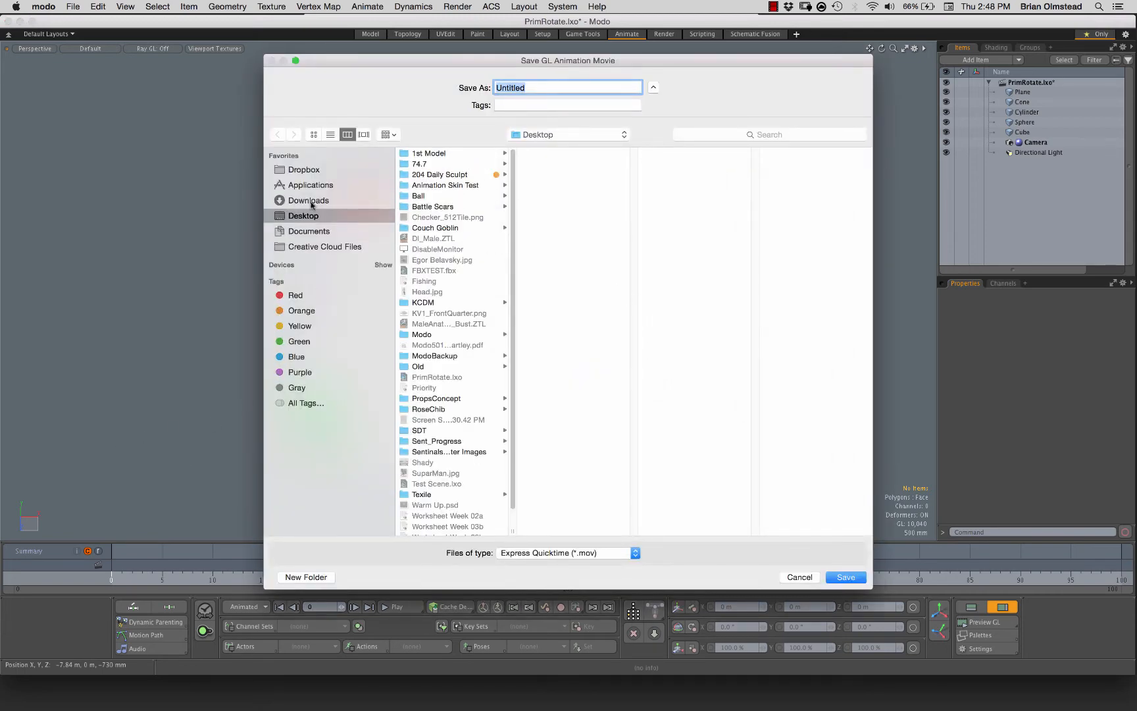
left_click_drag(636, 61, 627, 52)
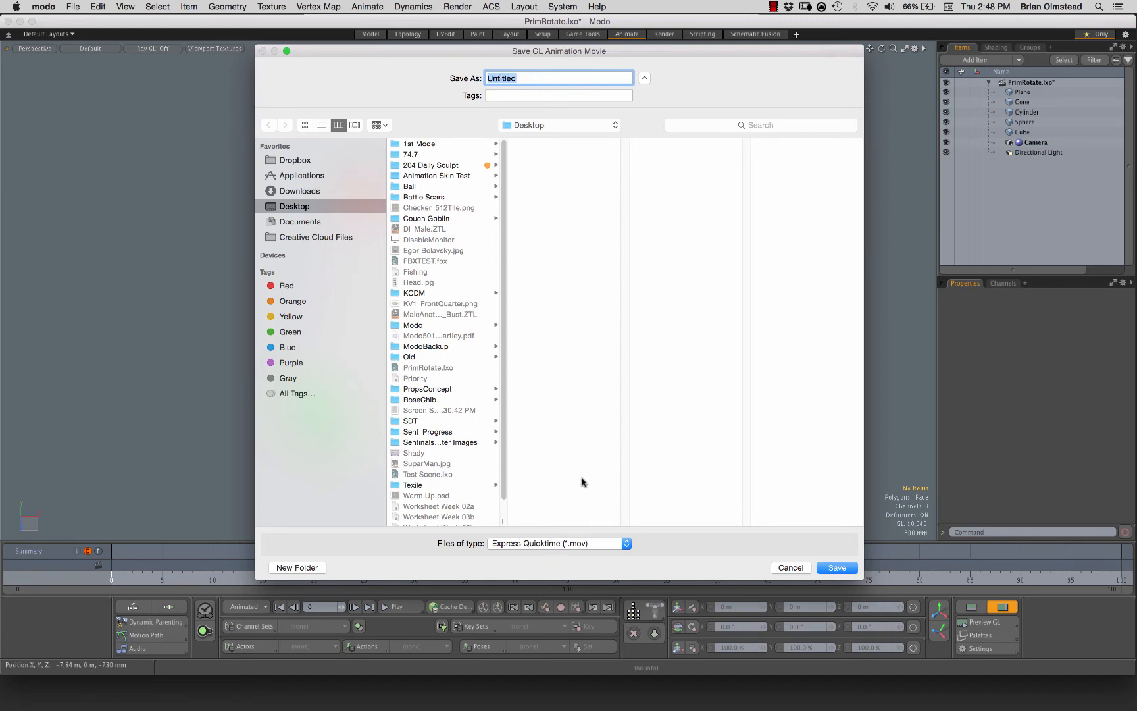
type("BallBounce_MyName")
left_click(590, 544)
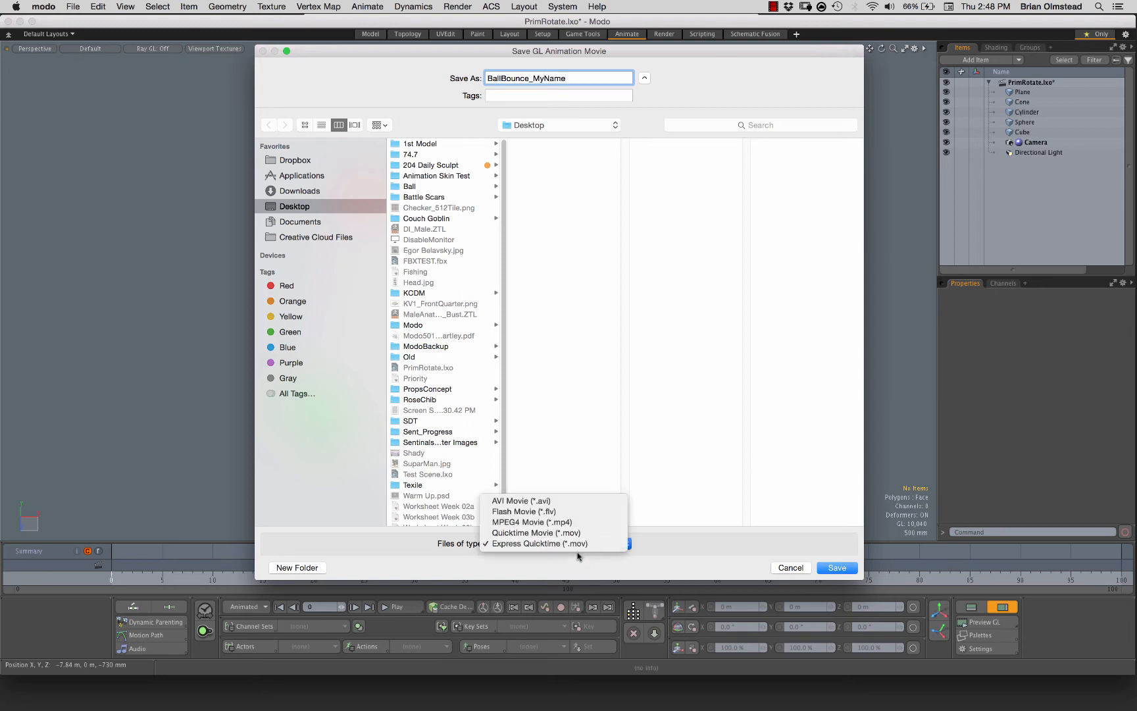
left_click(650, 569)
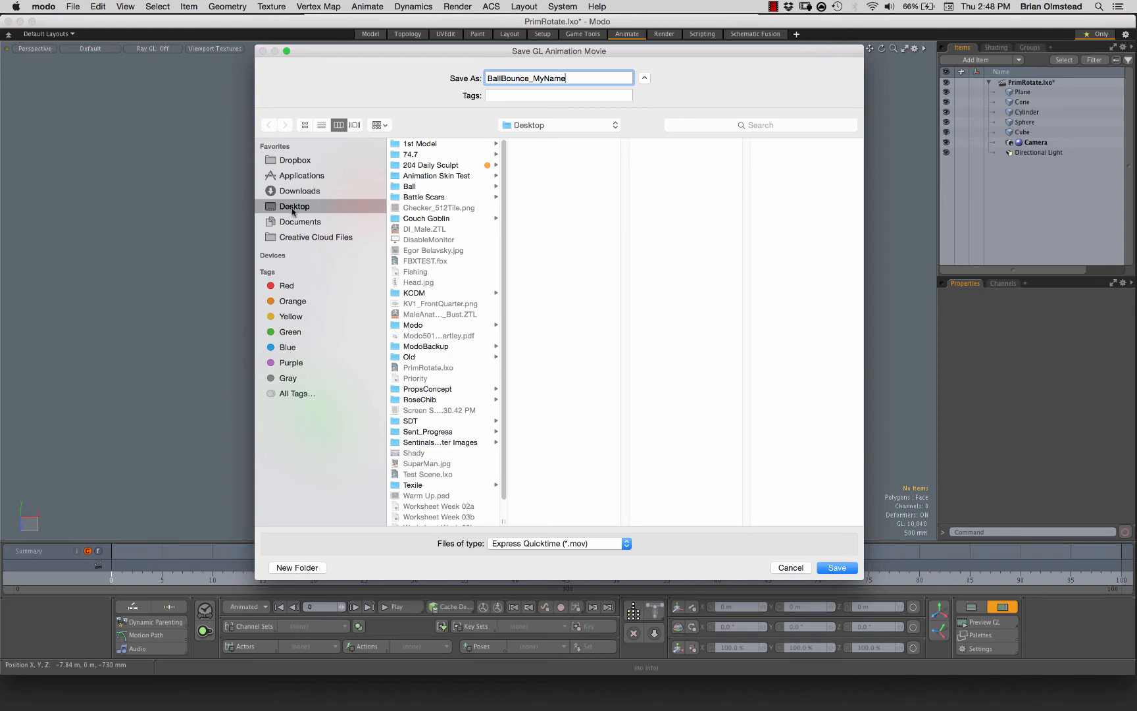
left_click(832, 569)
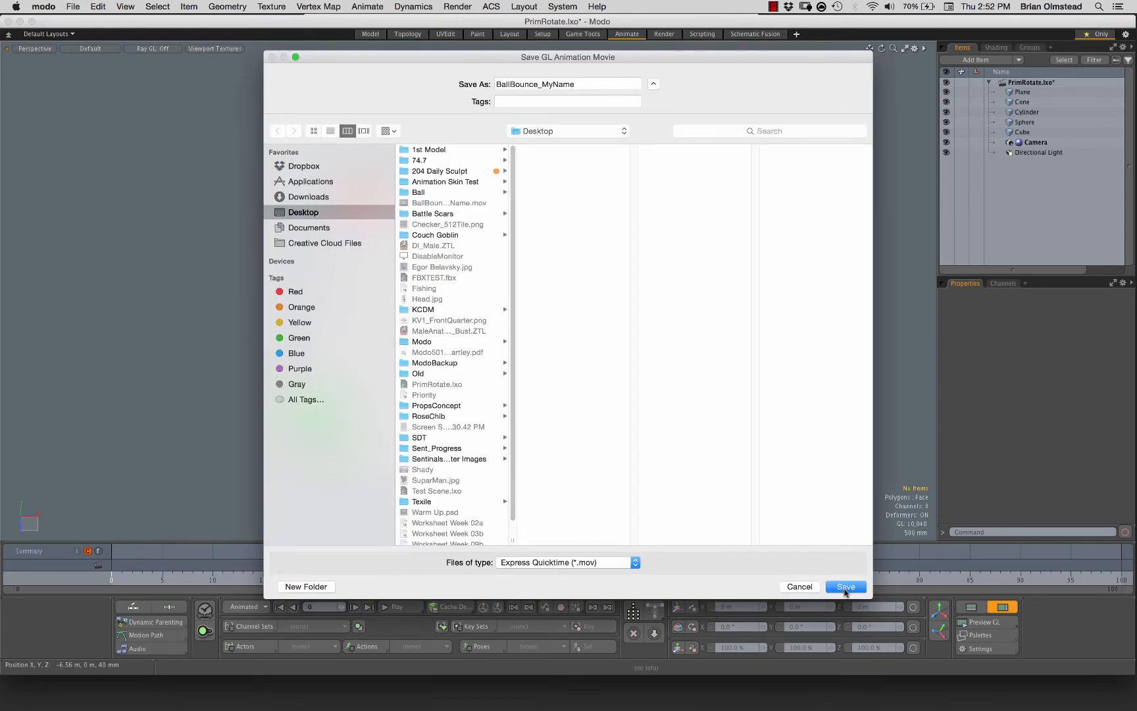
left_click(848, 588)
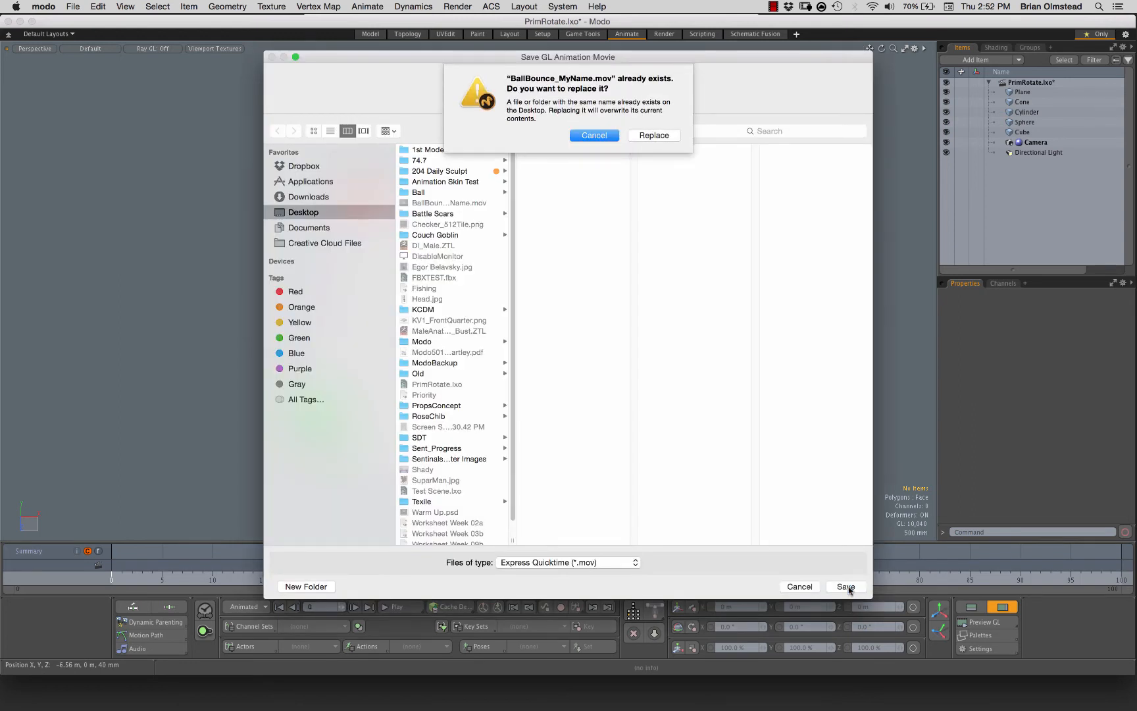
left_click(655, 137)
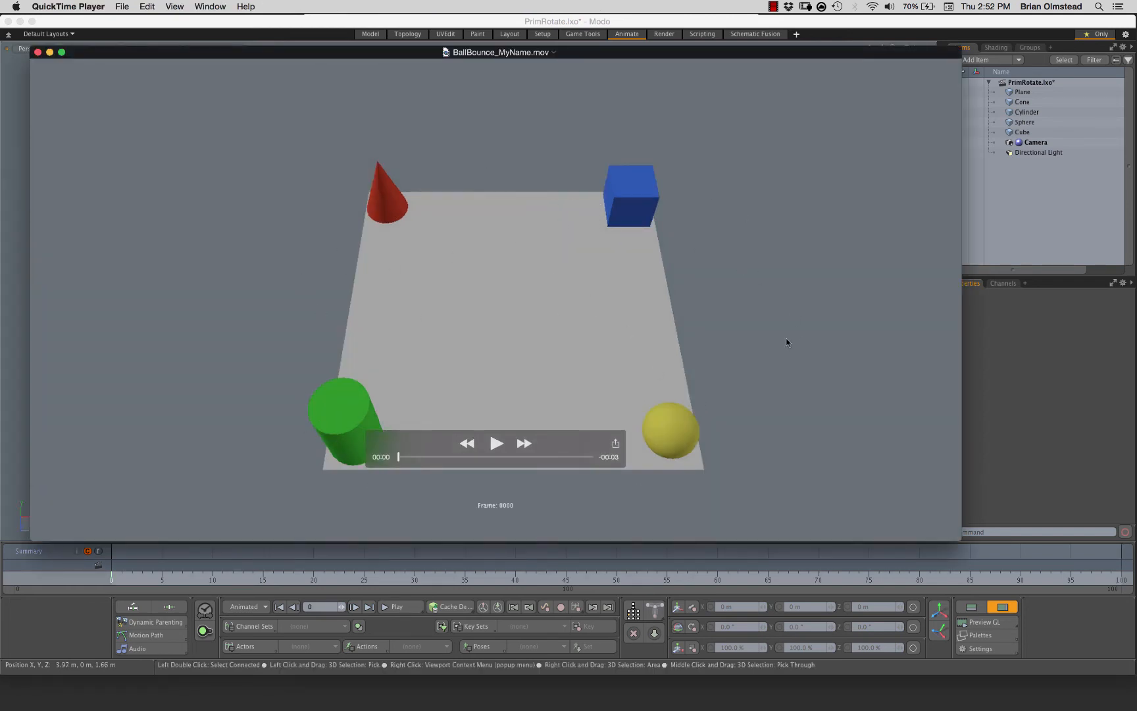
Switch to QuickTime Player, play BallBounce_MyName.mov through, and replay it, pausing partway to check the frame counter.
left_click_drag(492, 52, 530, 90)
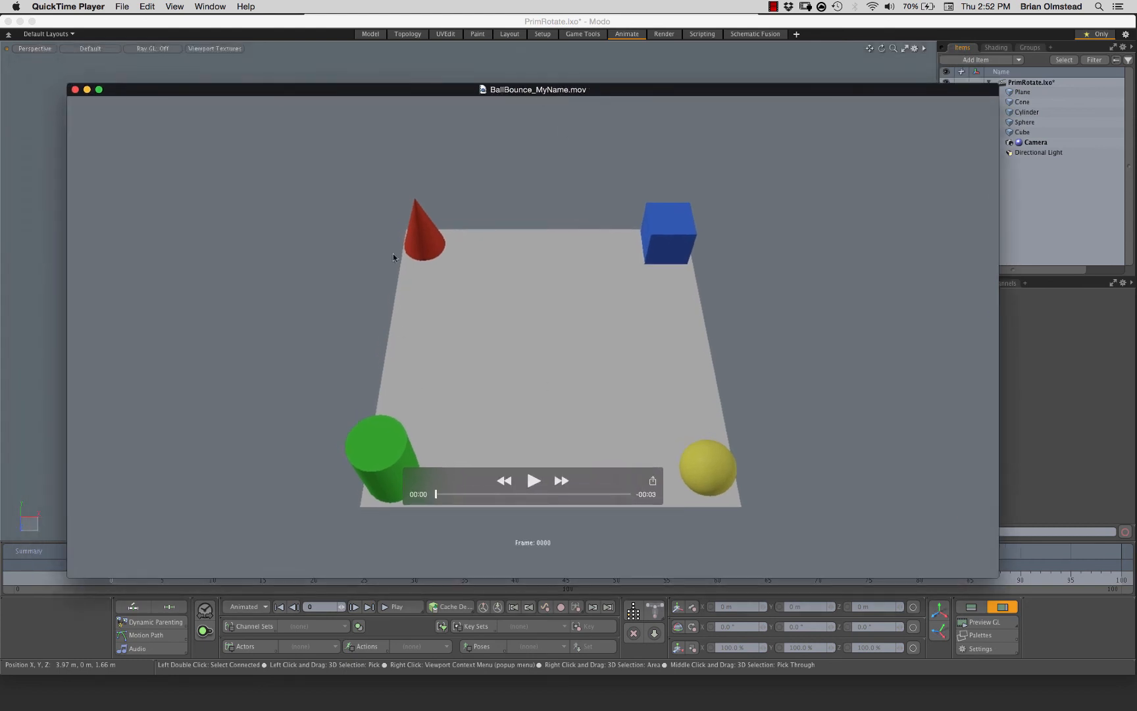
left_click(530, 480)
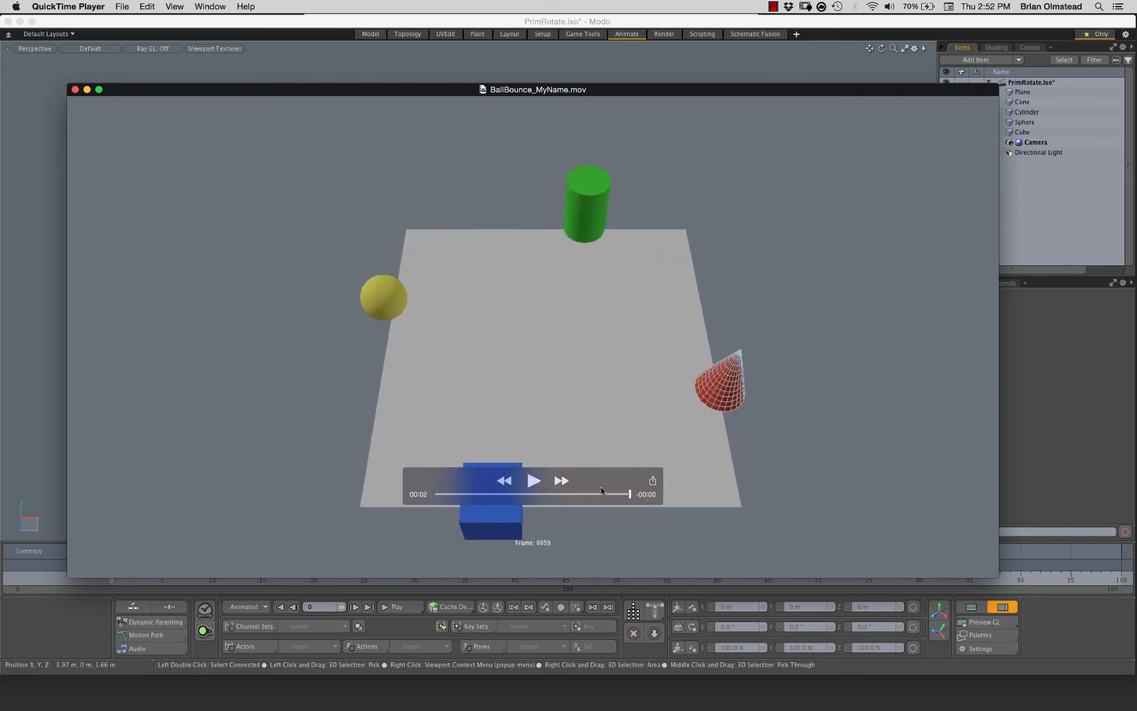
left_click_drag(601, 490, 899, 362)
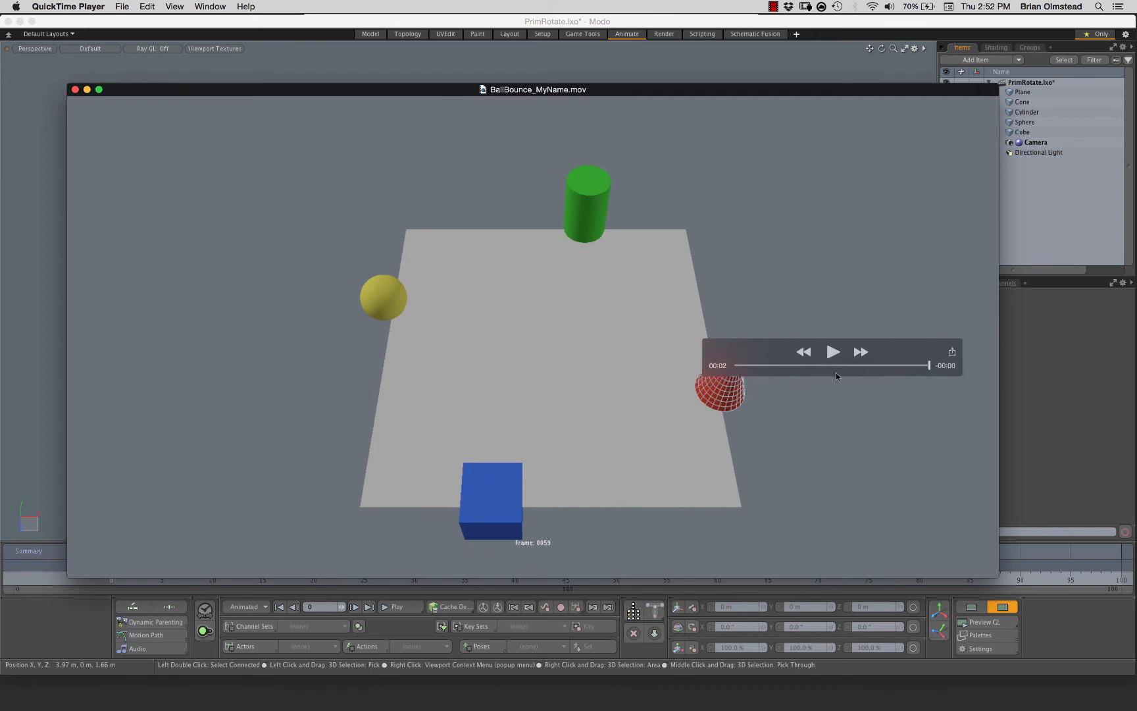
left_click(832, 355)
left_click(832, 355)
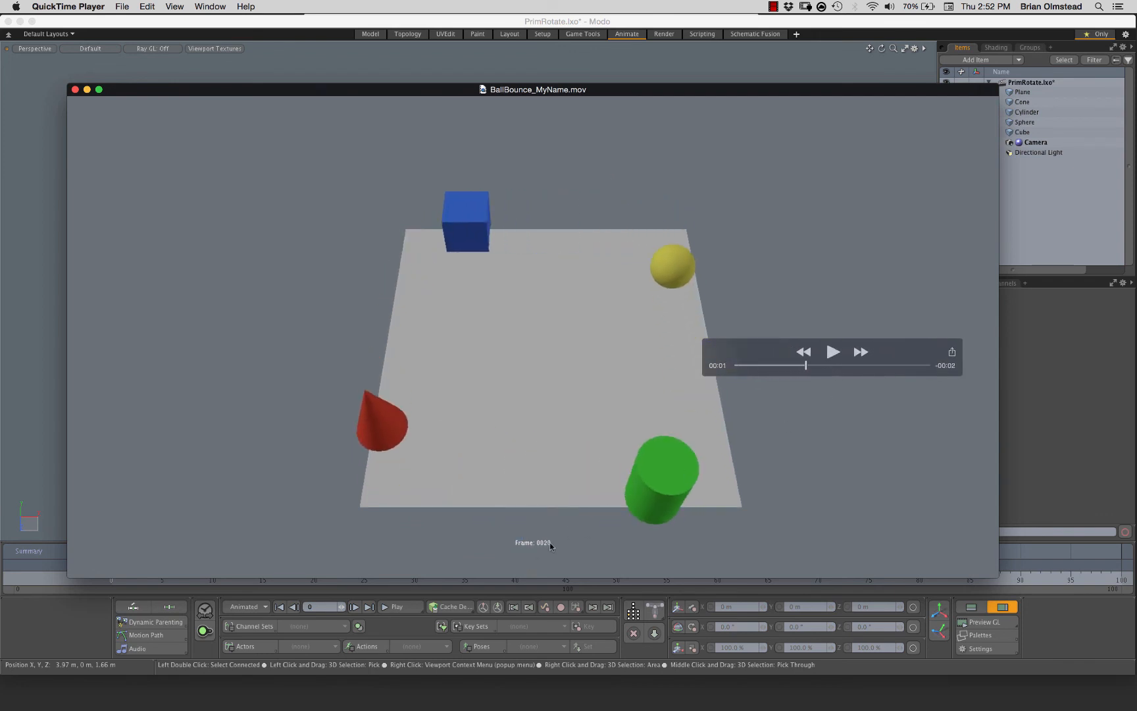
Move the playback controls clear of the frame counter, scrub the movie back to frame 43, and play it to the end.
left_click_drag(811, 361, 907, 519)
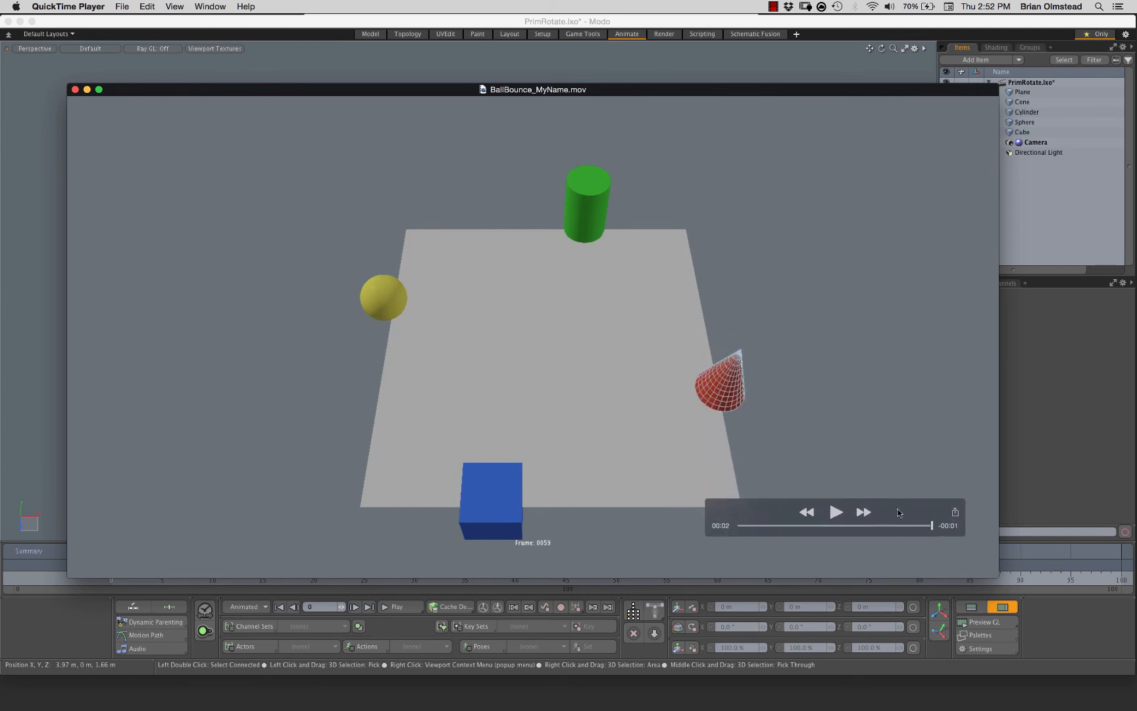
left_click_drag(897, 509, 906, 512)
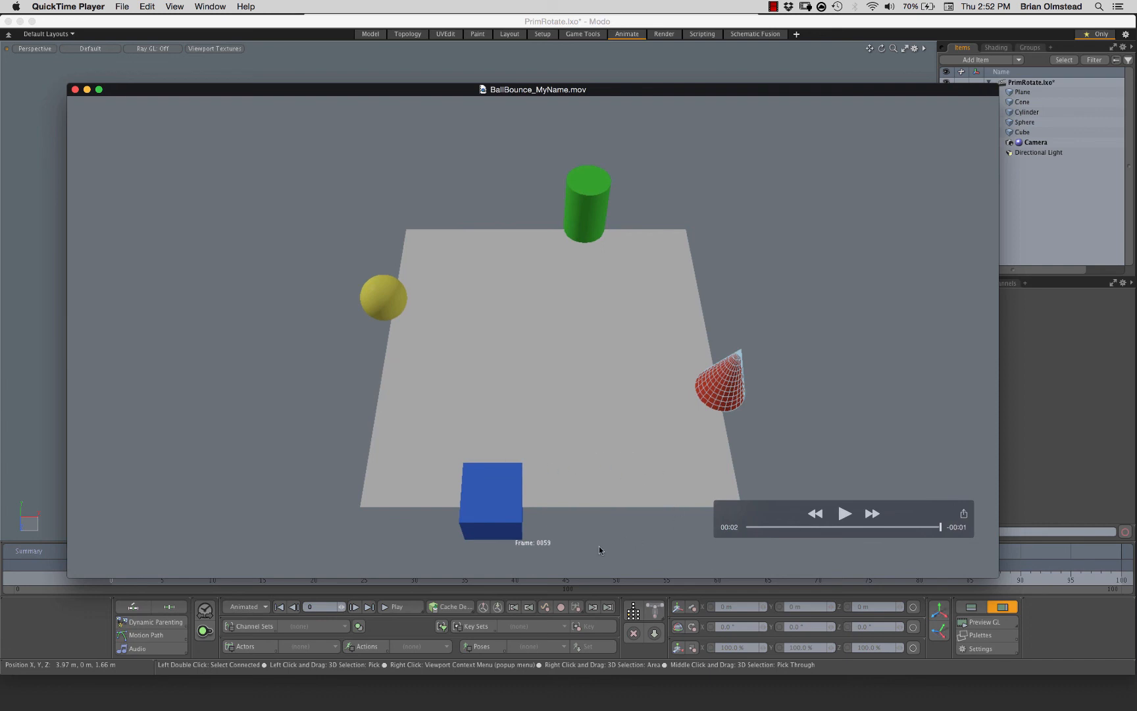
left_click_drag(923, 529, 887, 530)
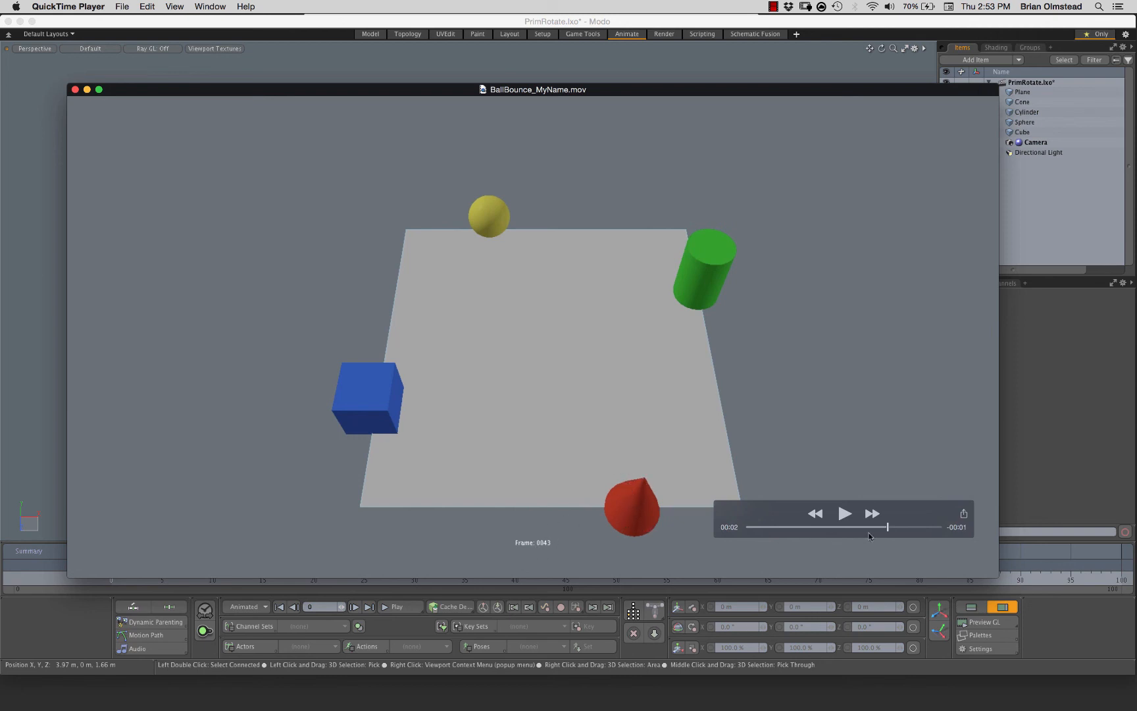
left_click(844, 513)
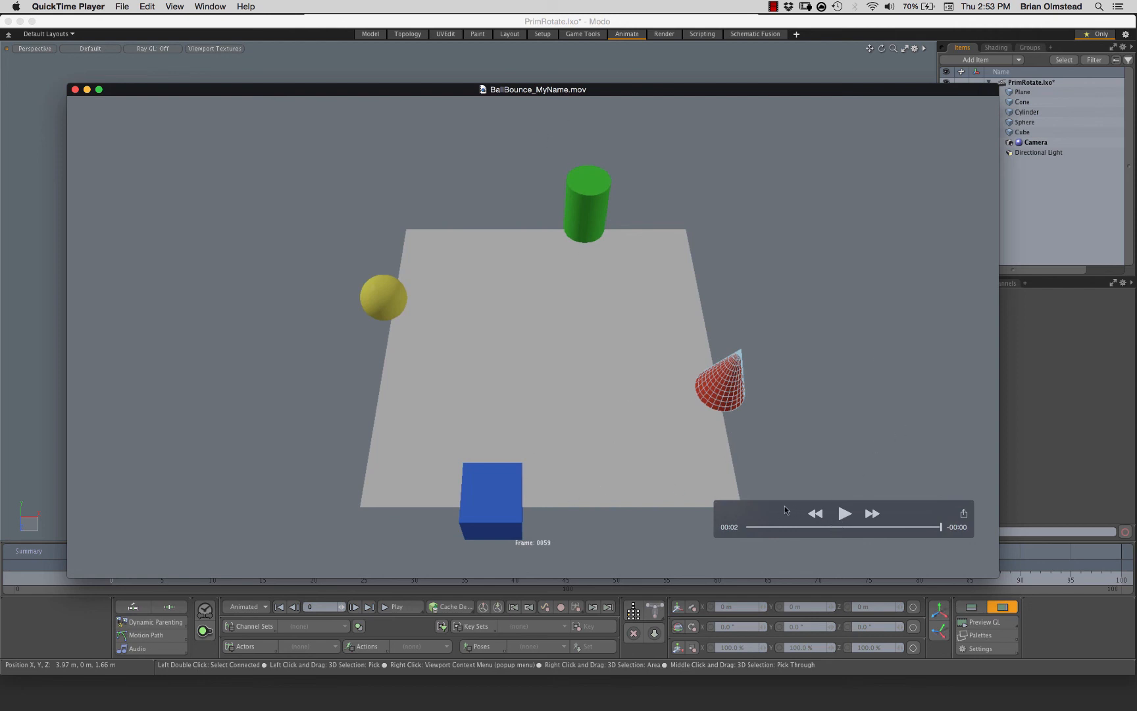
left_click_drag(784, 505, 750, 498)
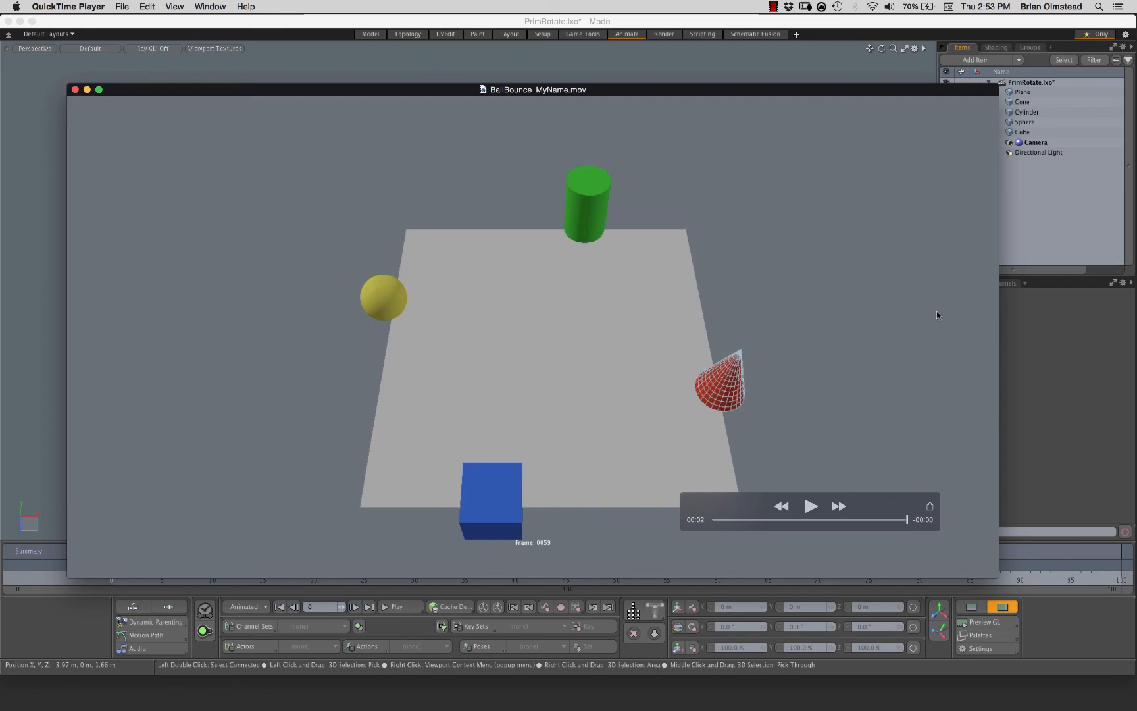